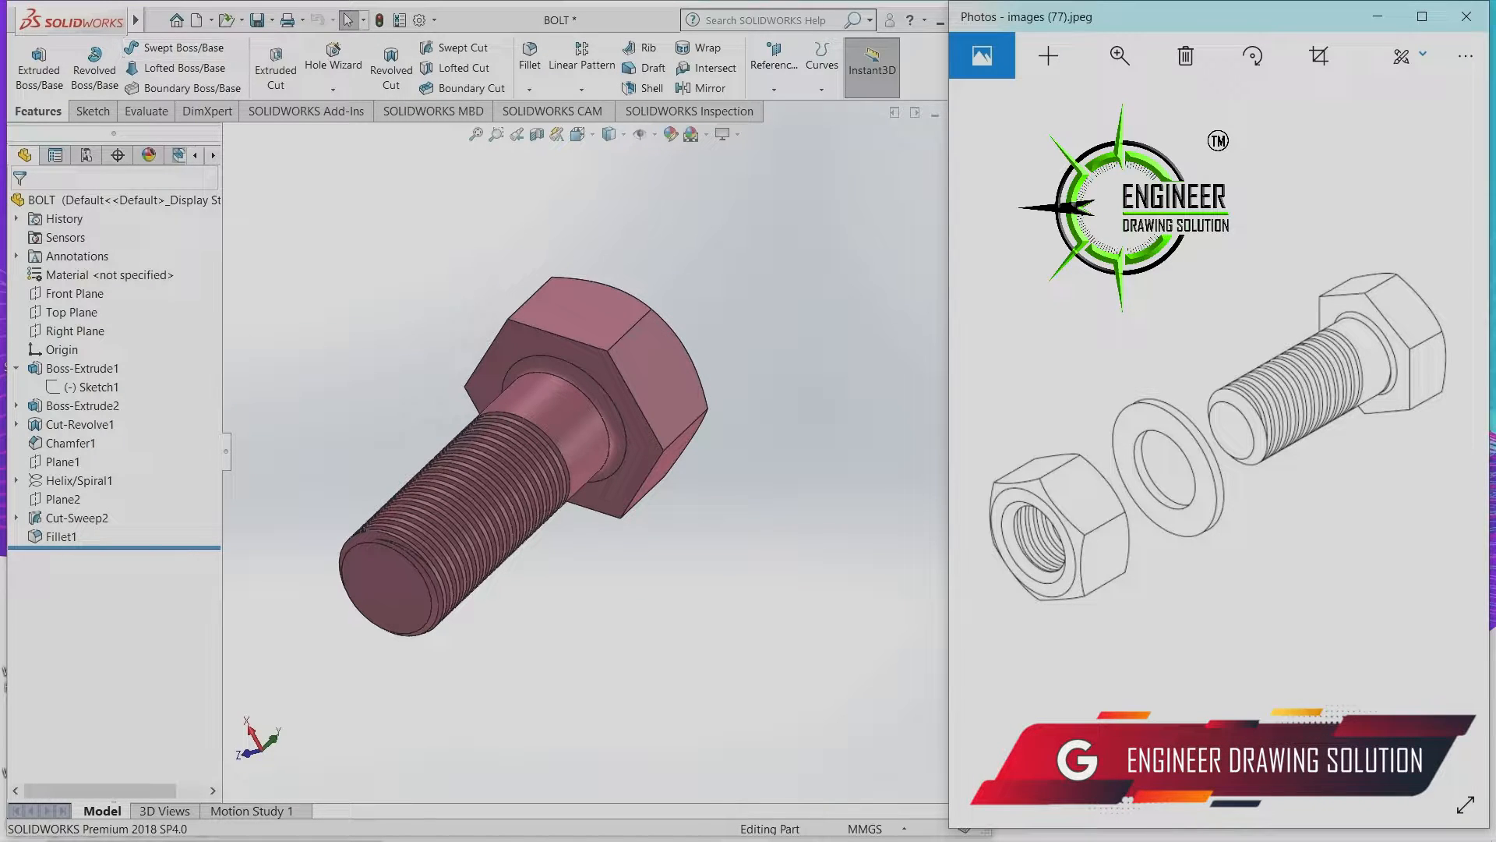
Create a new part and start a sketch on the Top Plane.
left_click(197, 20)
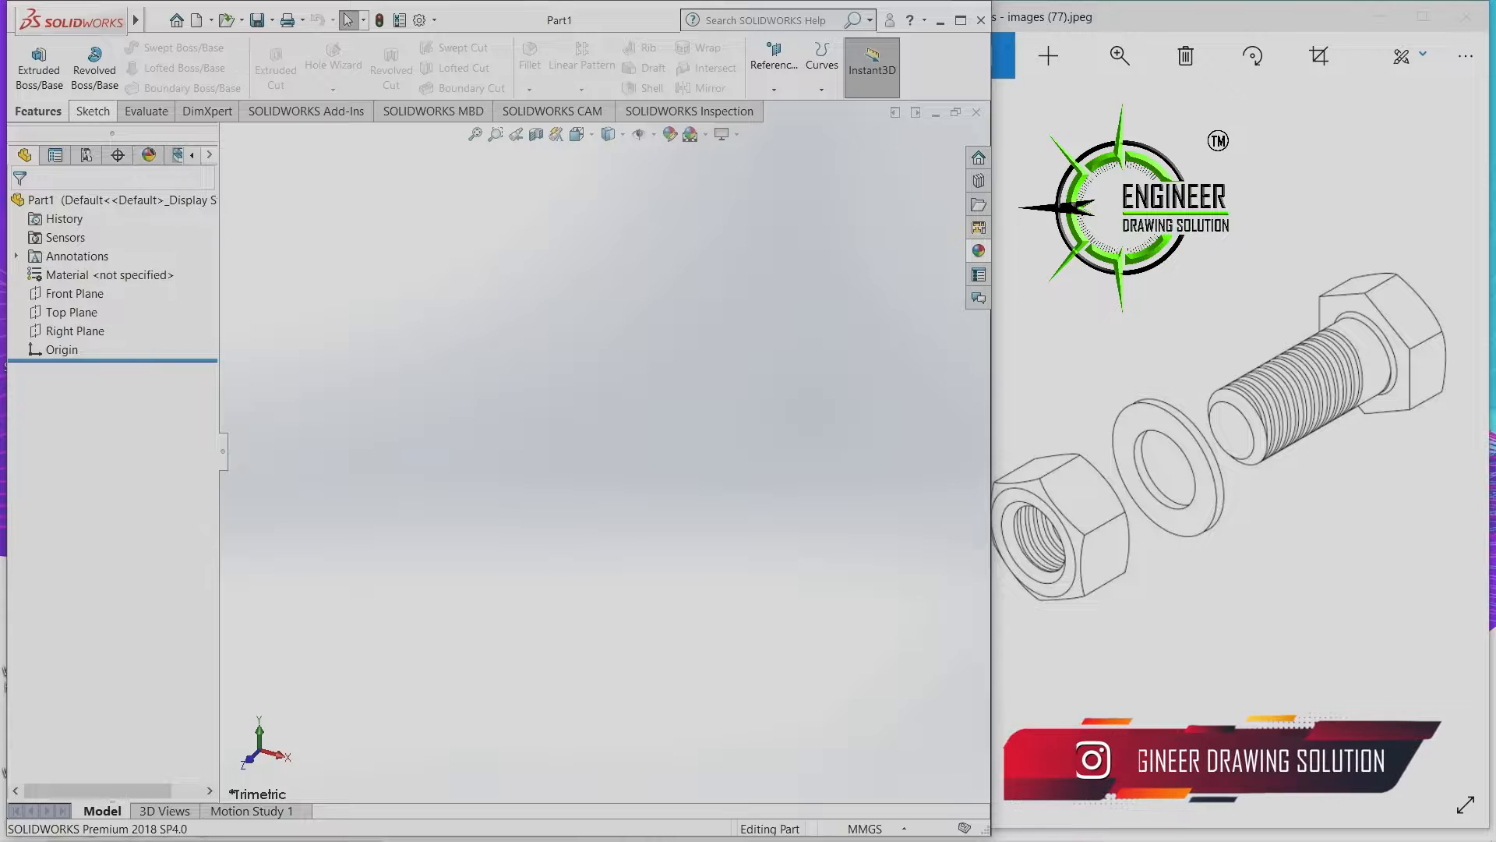
left_click(92, 111)
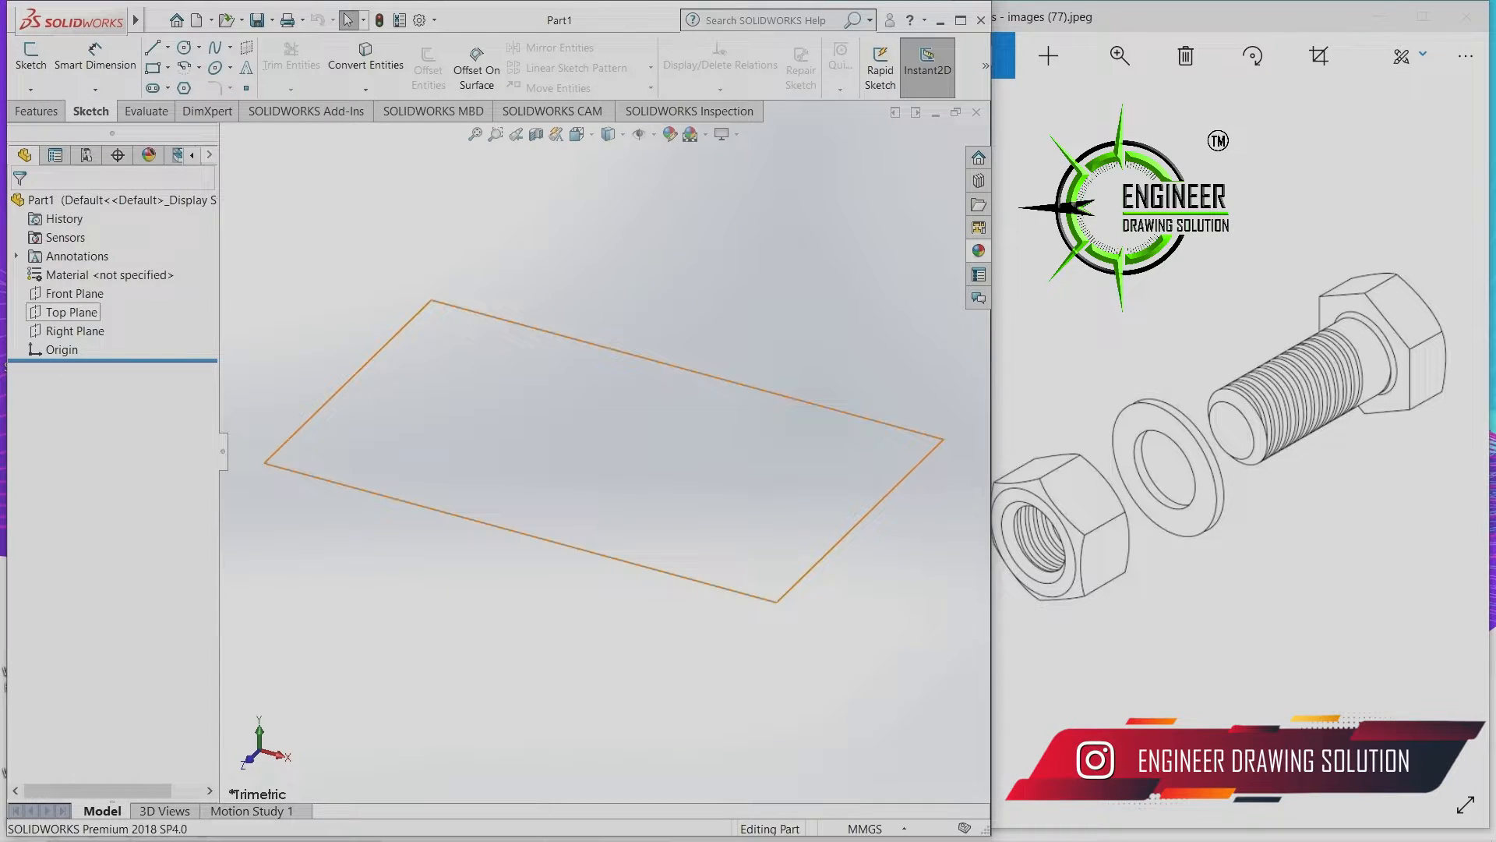
left_click(72, 312)
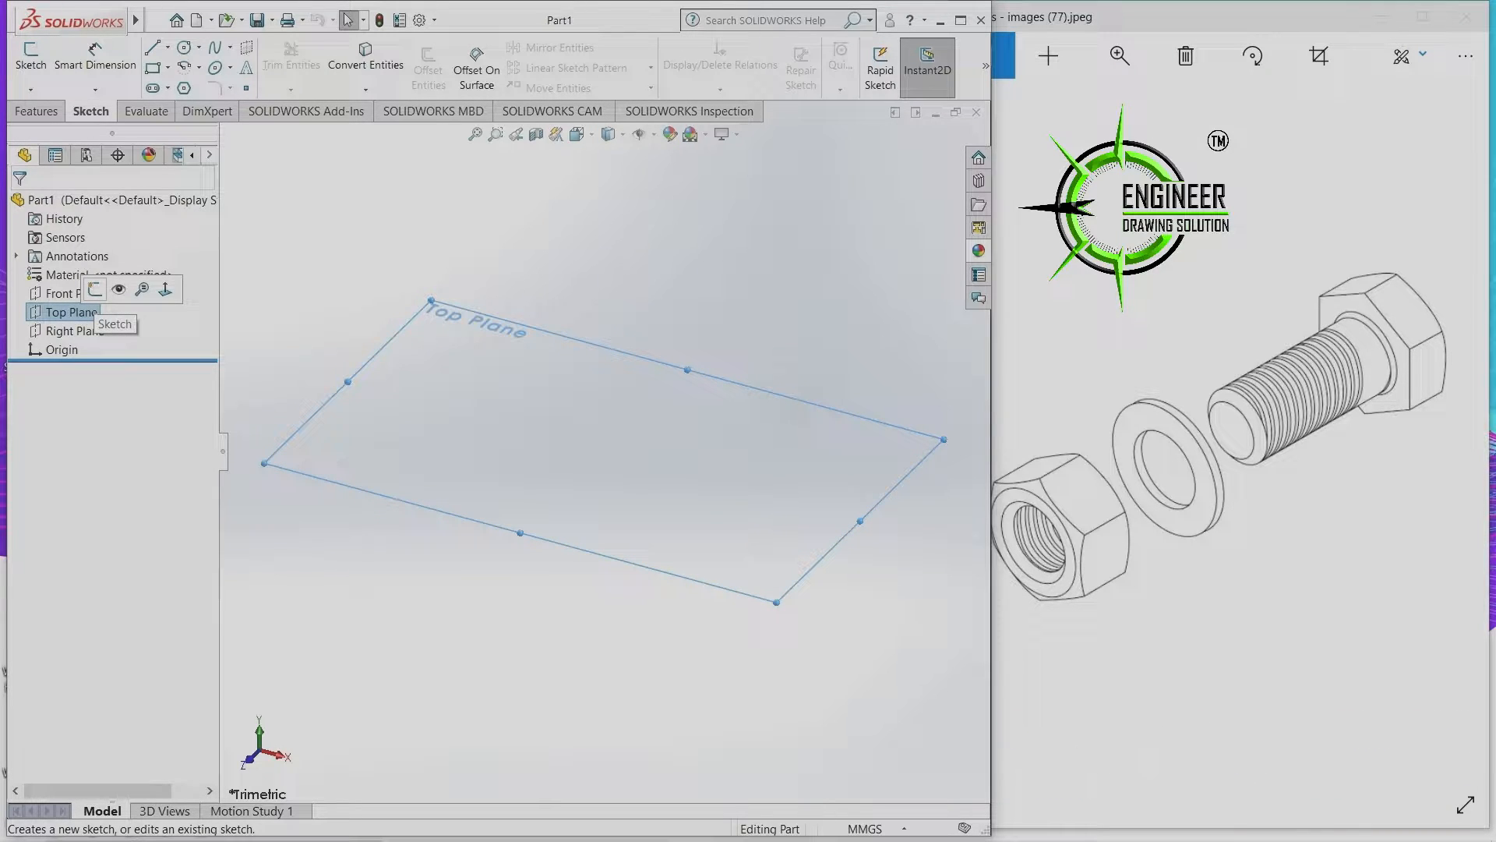
left_click(95, 290)
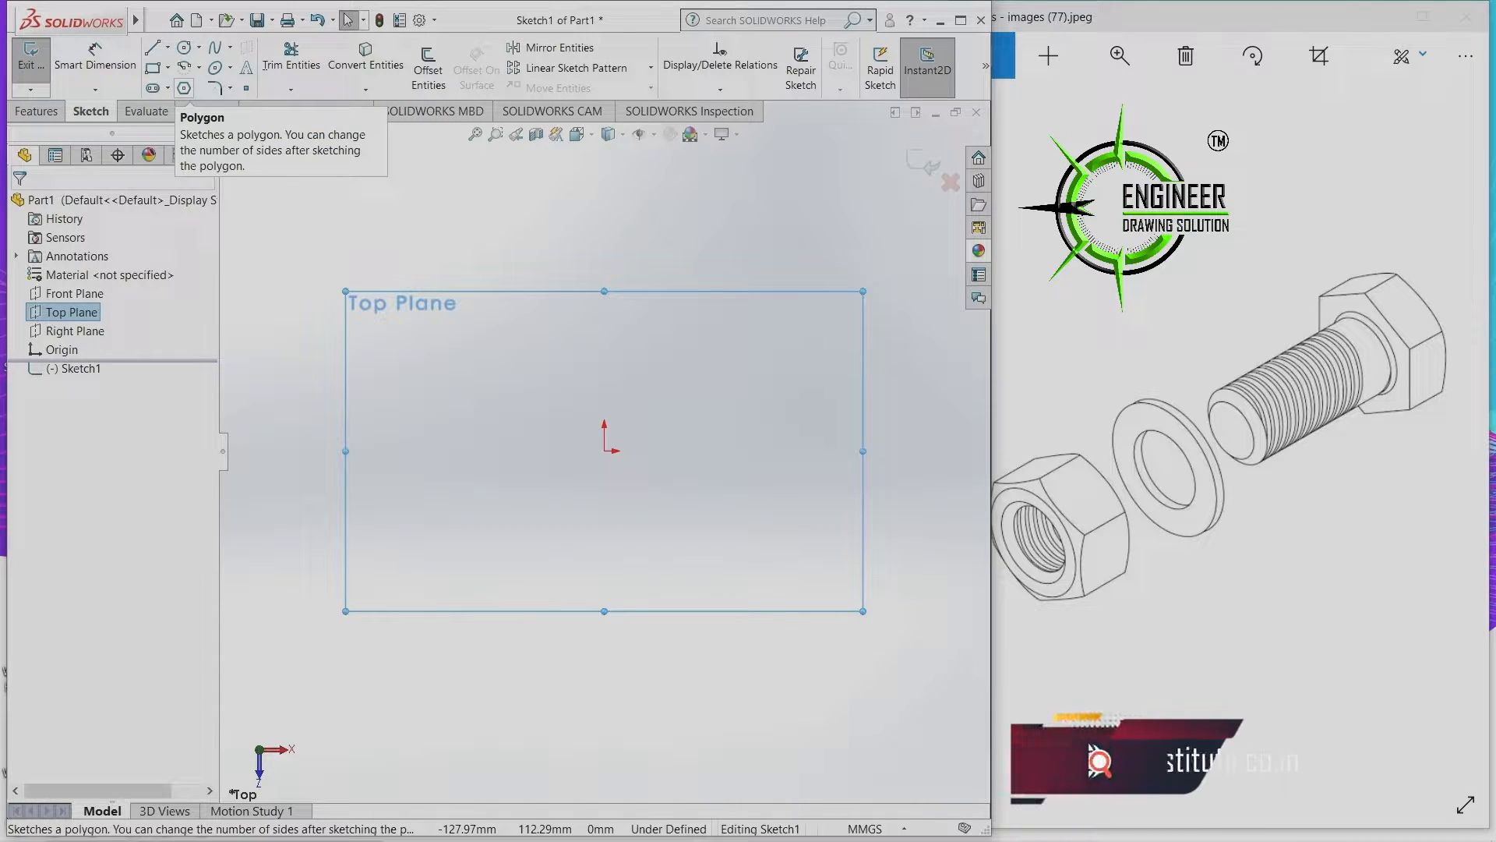
Sketch a six-sided polygon by inscribed circle, centred on the origin and about 76 mm across flats.
left_click(184, 87)
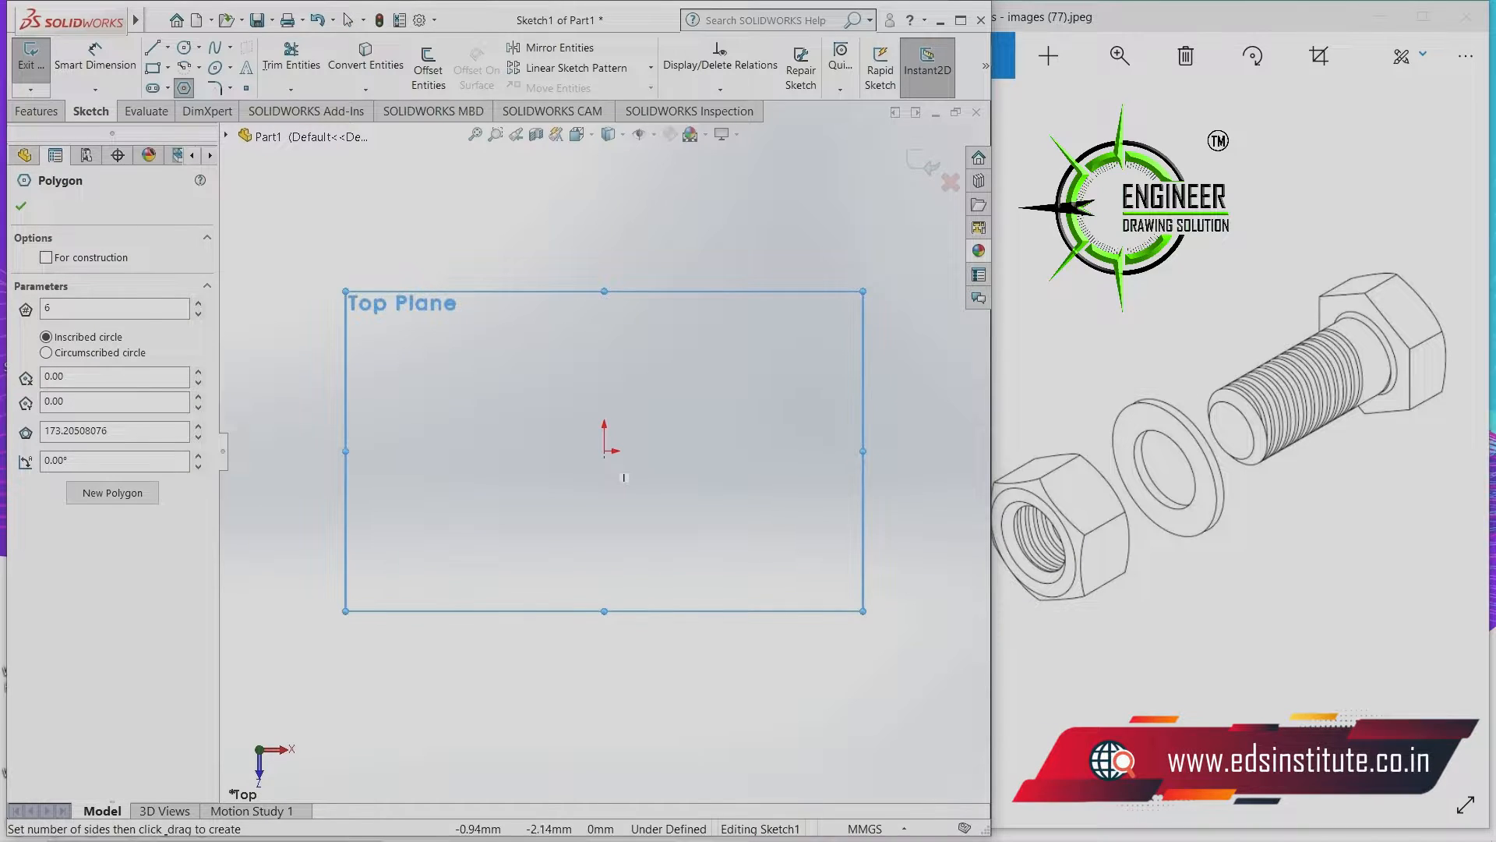
left_click(604, 451)
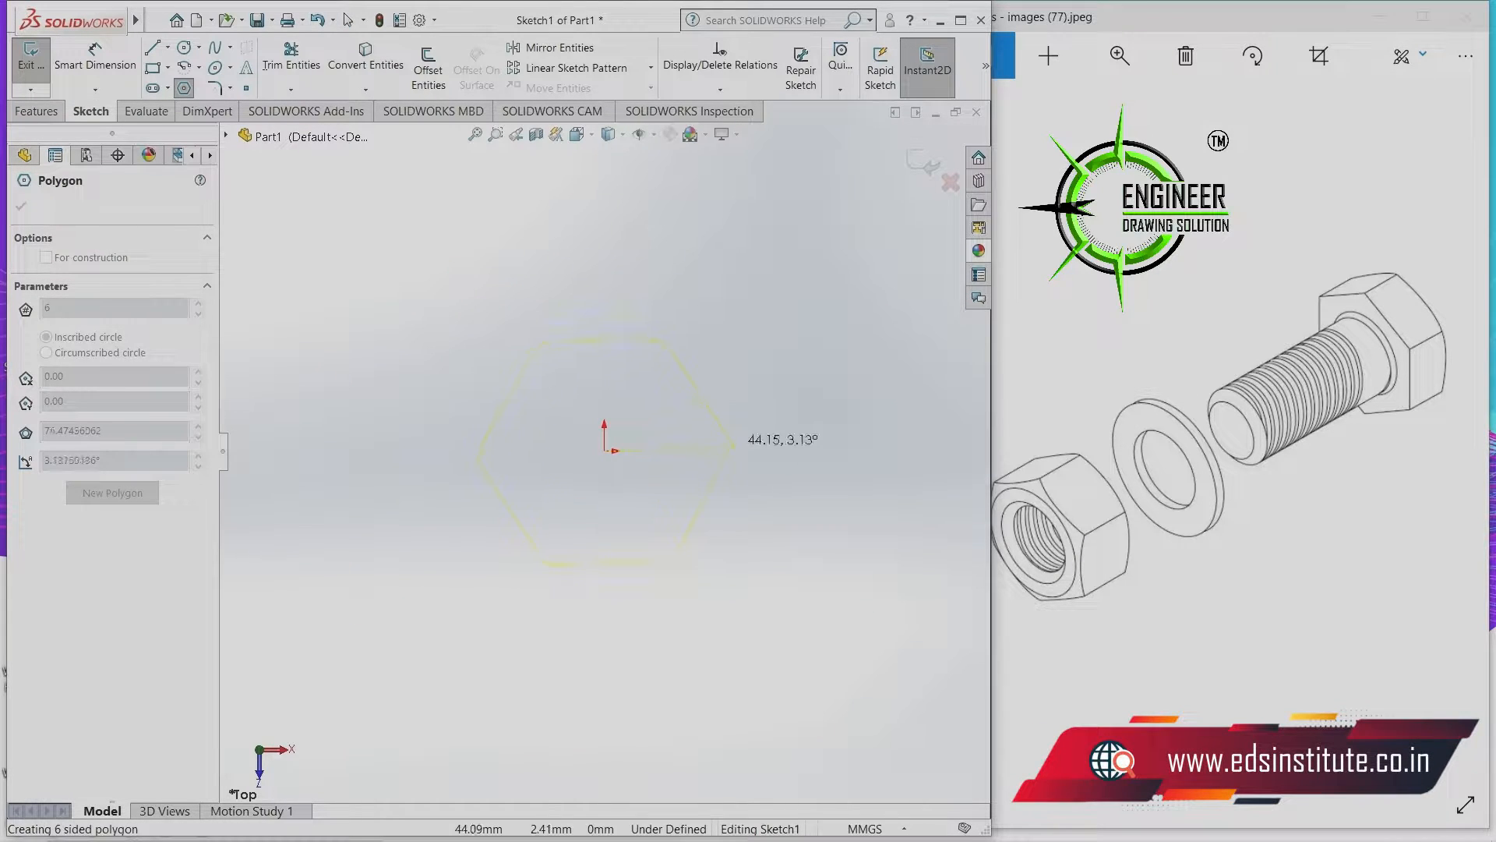
left_click(733, 449)
right_click(740, 367)
left_click(754, 382)
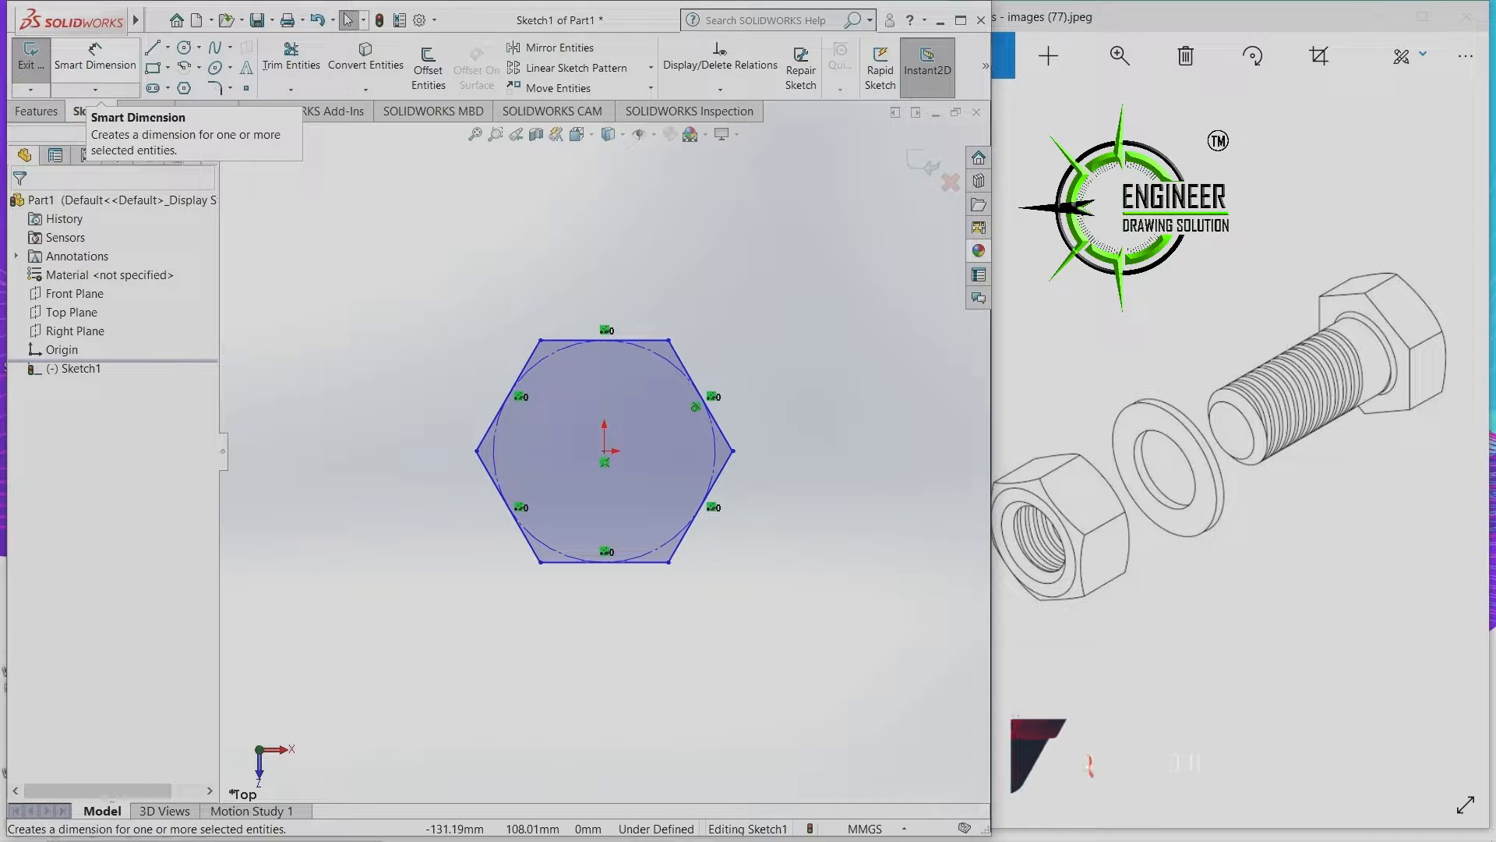
Dimension the hexagon's inscribed construction circle to a diameter of 50 mm.
left_click(95, 56)
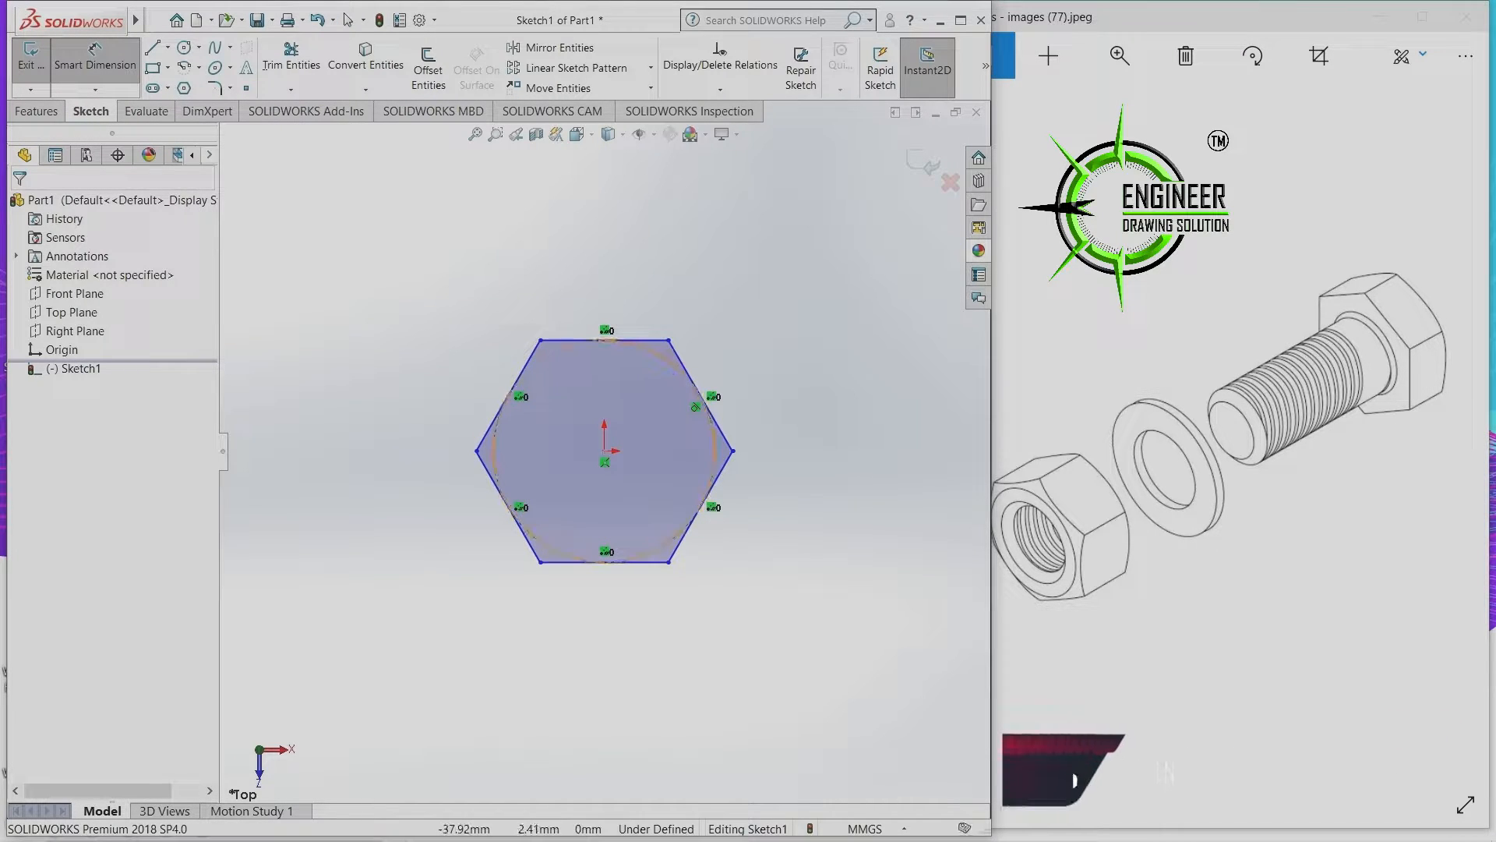
left_click(495, 445)
left_click(415, 599)
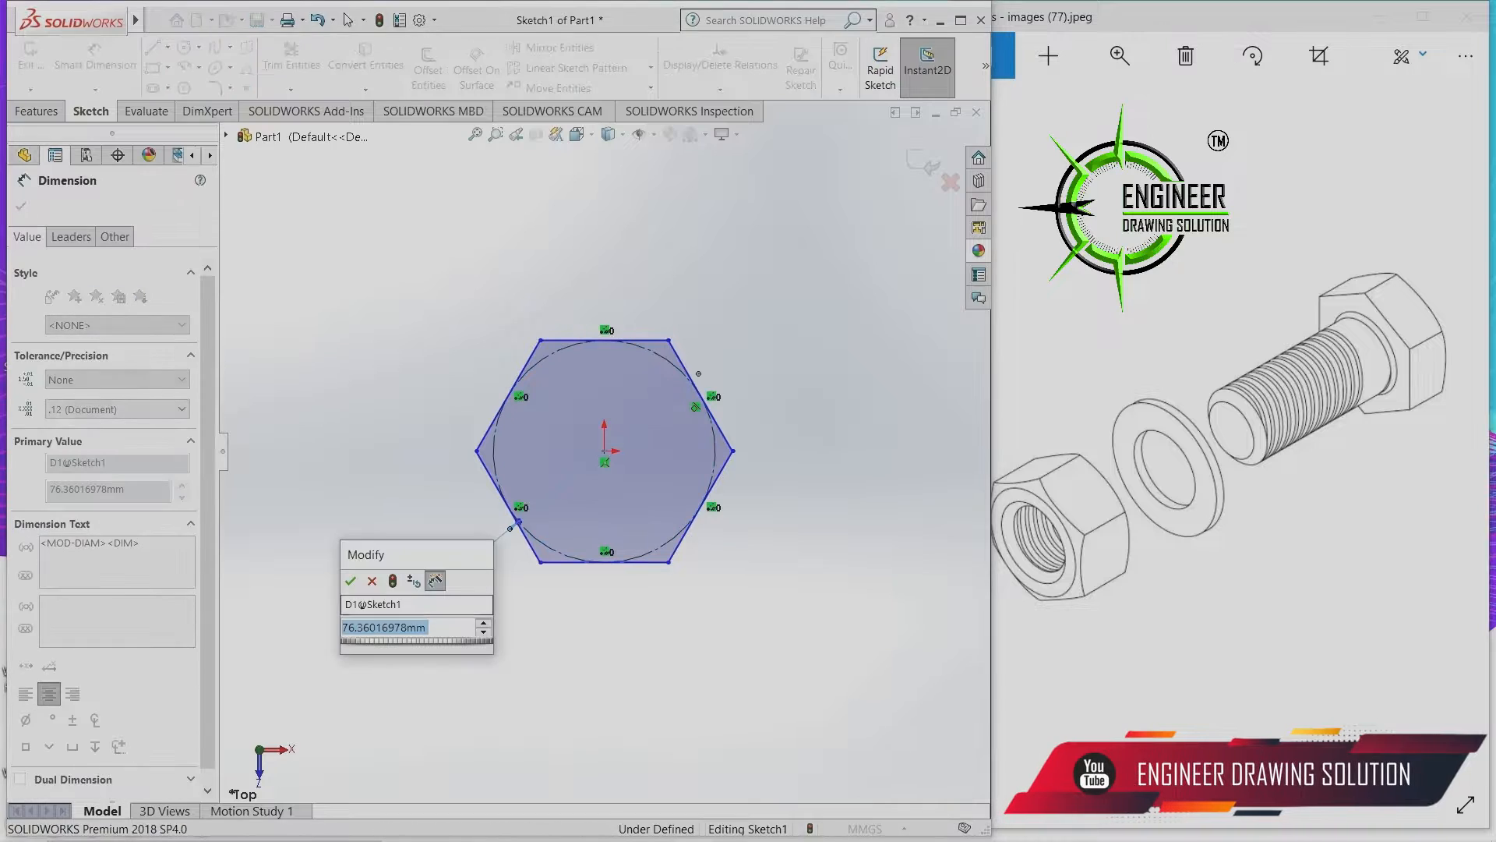
type("50")
key("Return")
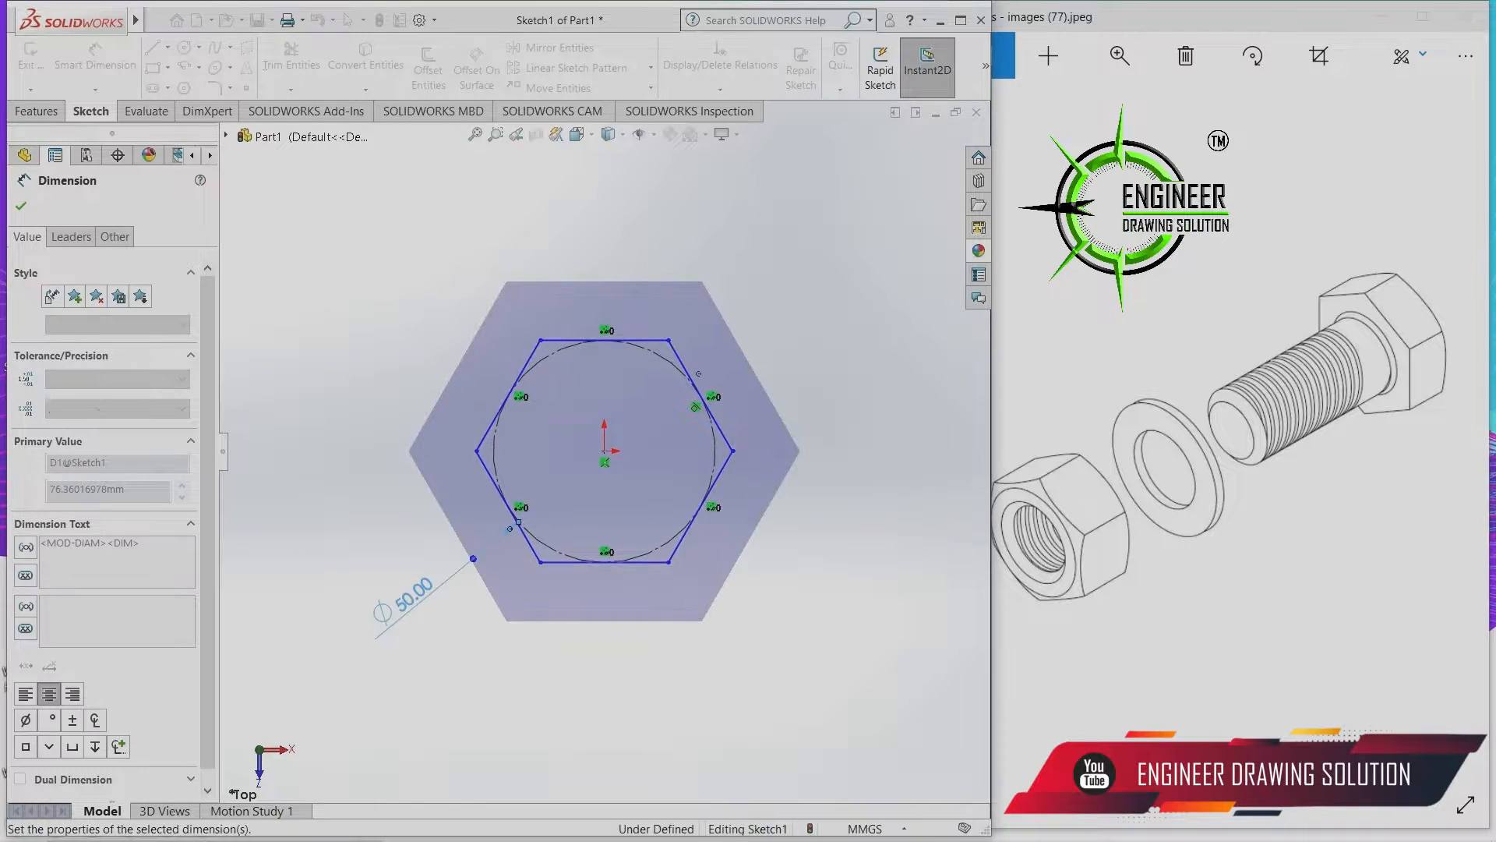
key("Escape")
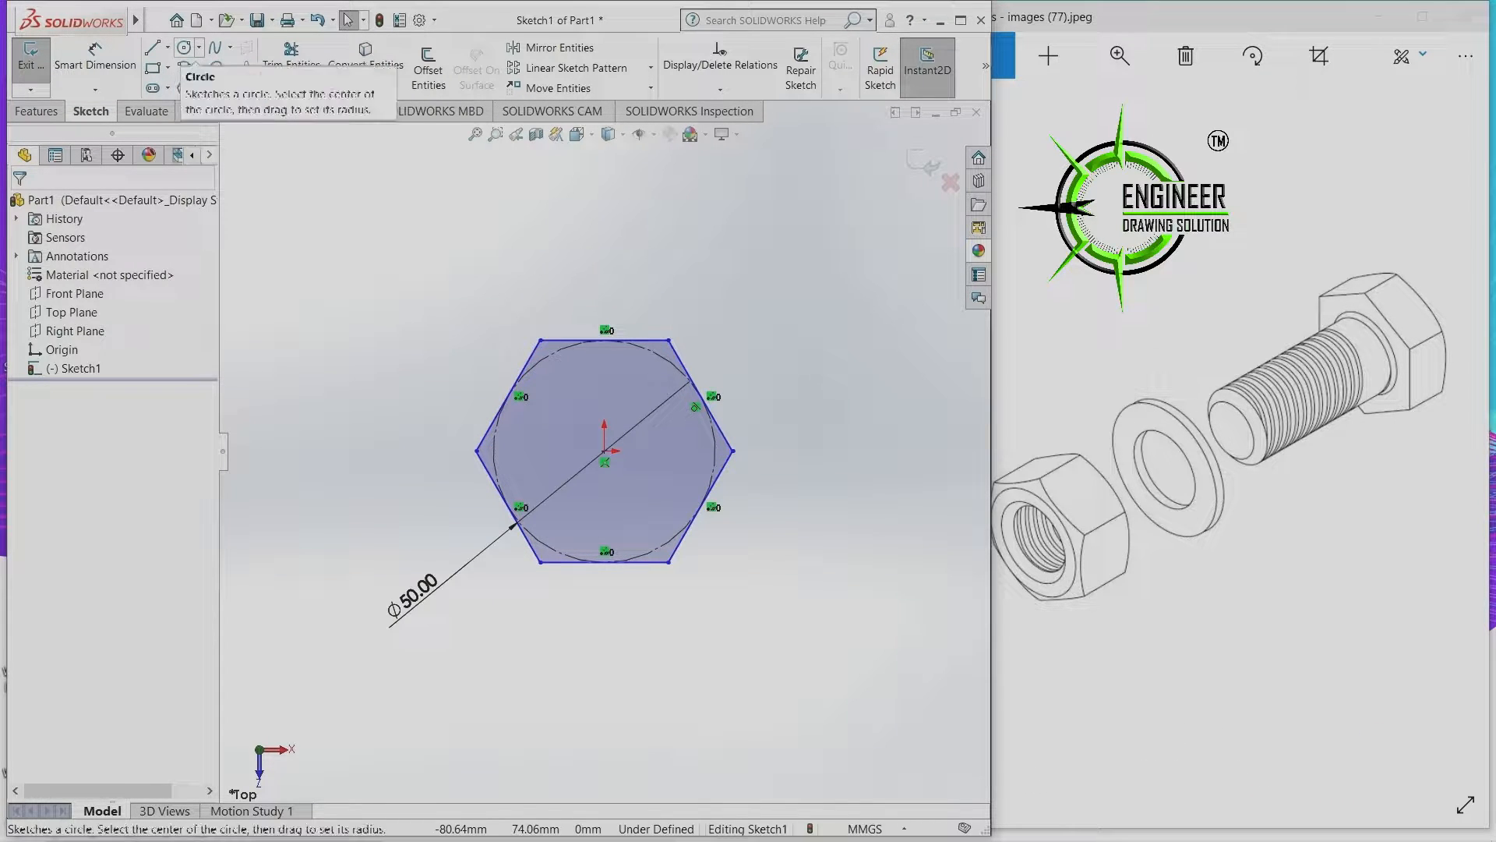
Sketch a circle centred on the origin inside the hexagon, with a radius of about 15 mm.
left_click(184, 47)
left_click(604, 450)
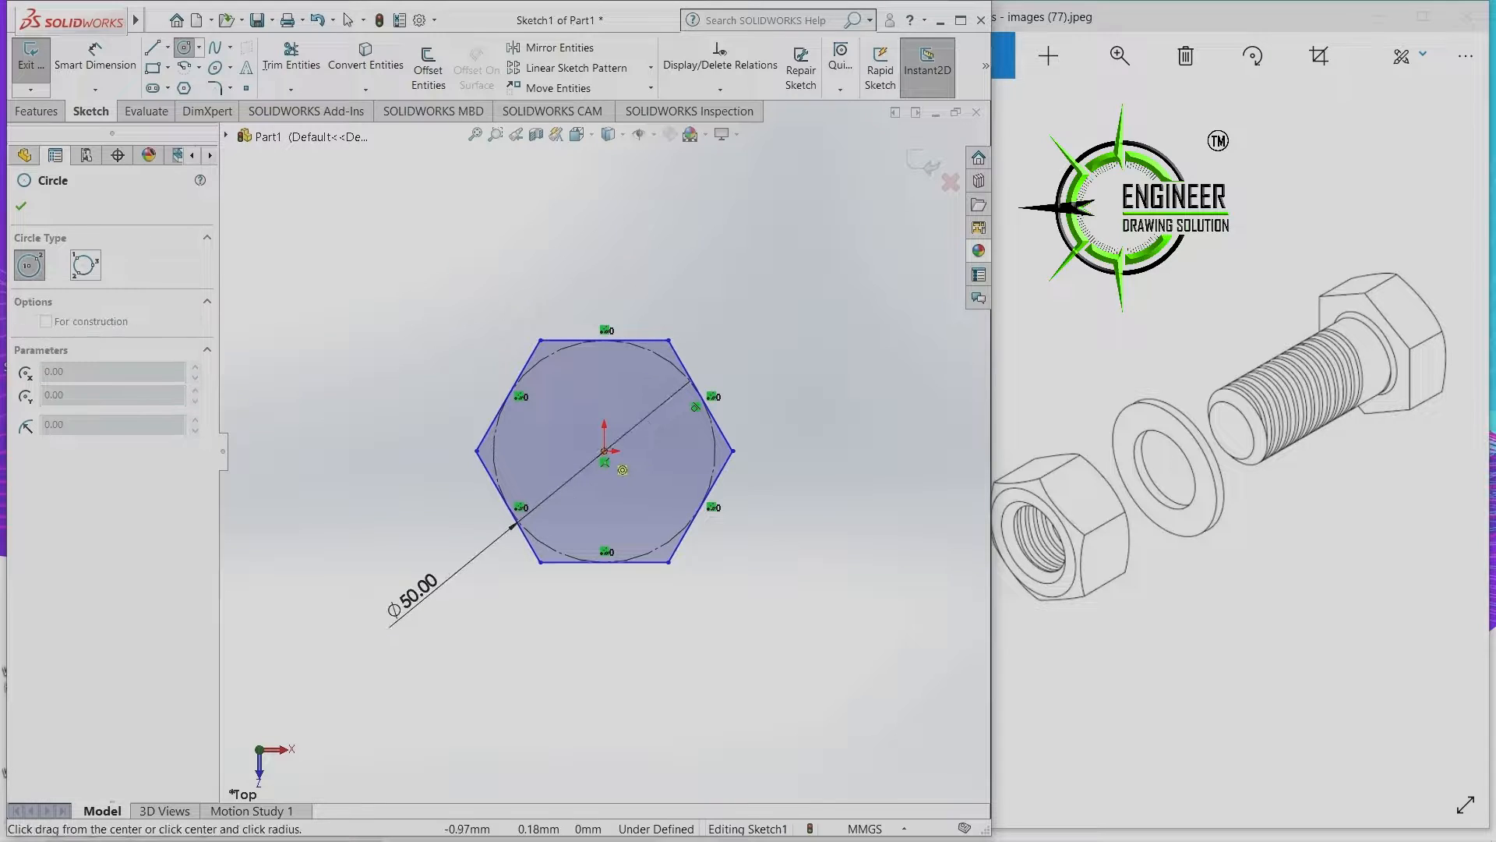
left_click(651, 499)
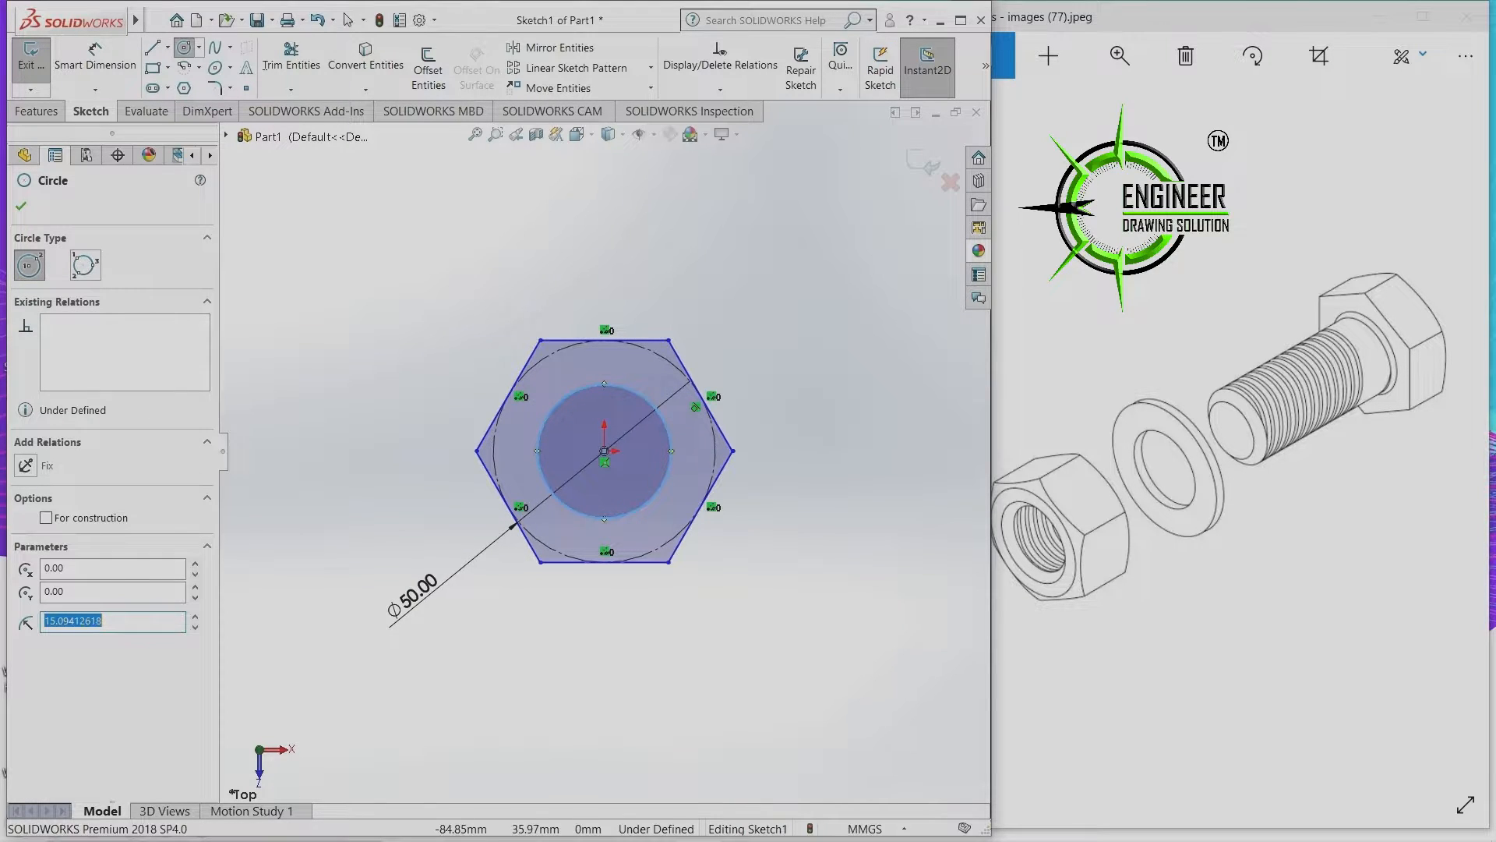
key("Escape")
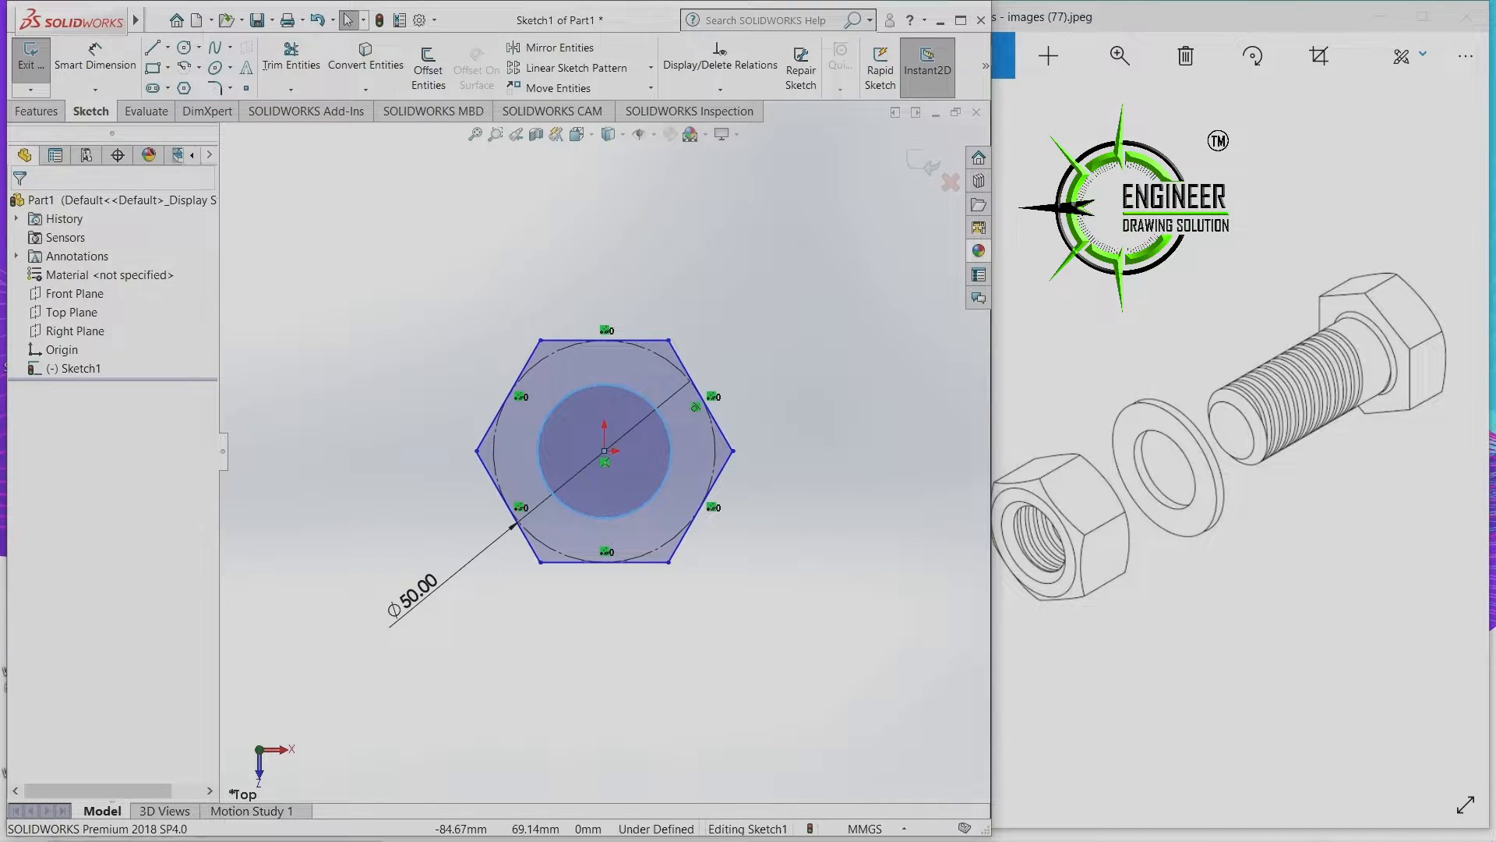
Dimension the inner circle to a diameter of 30 mm and exit the sketch.
left_click(95, 64)
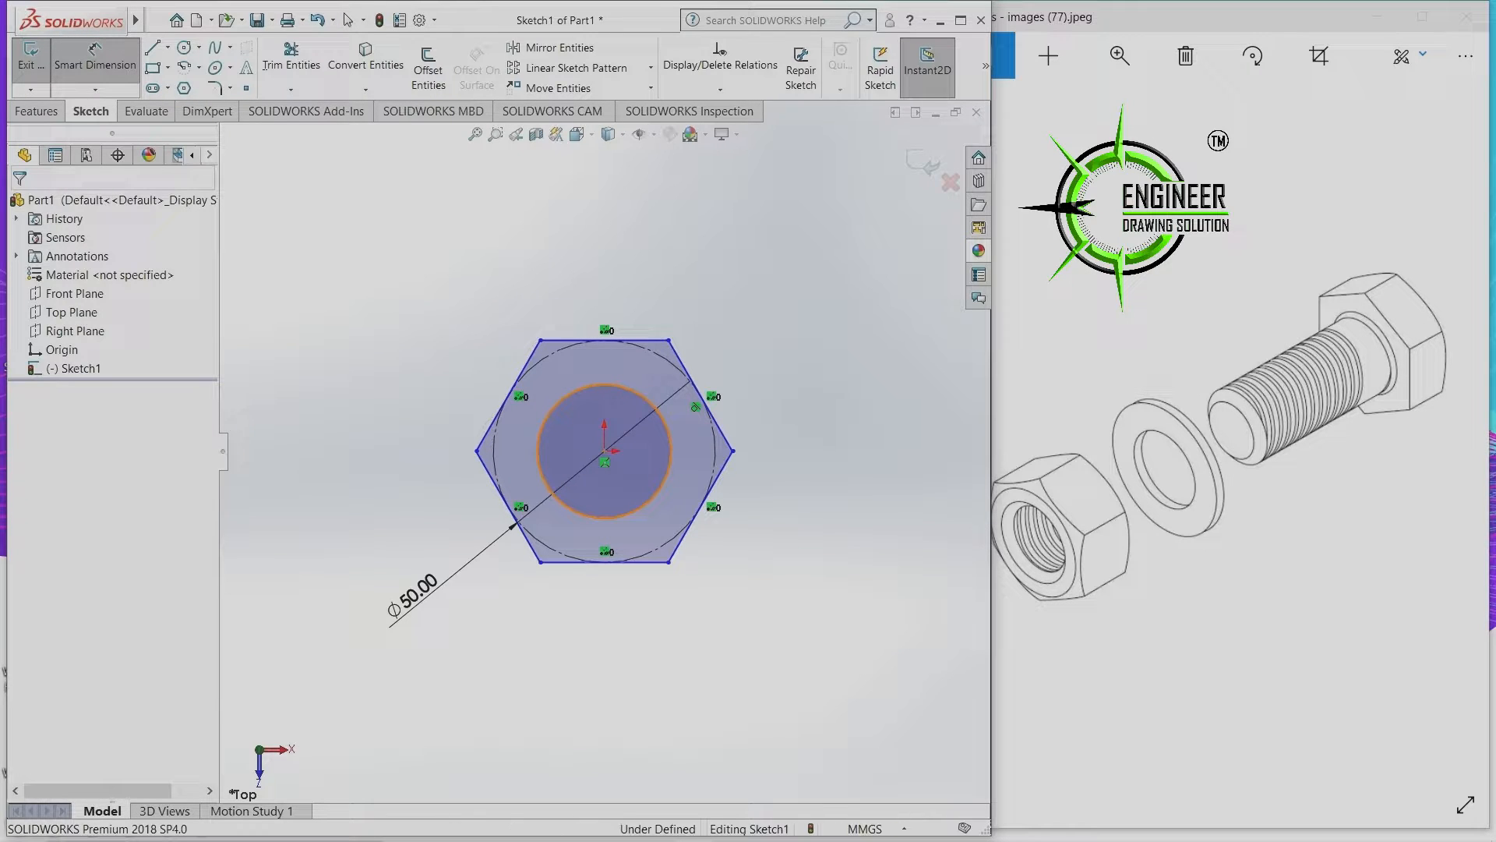
left_click(558, 403)
left_click(449, 313)
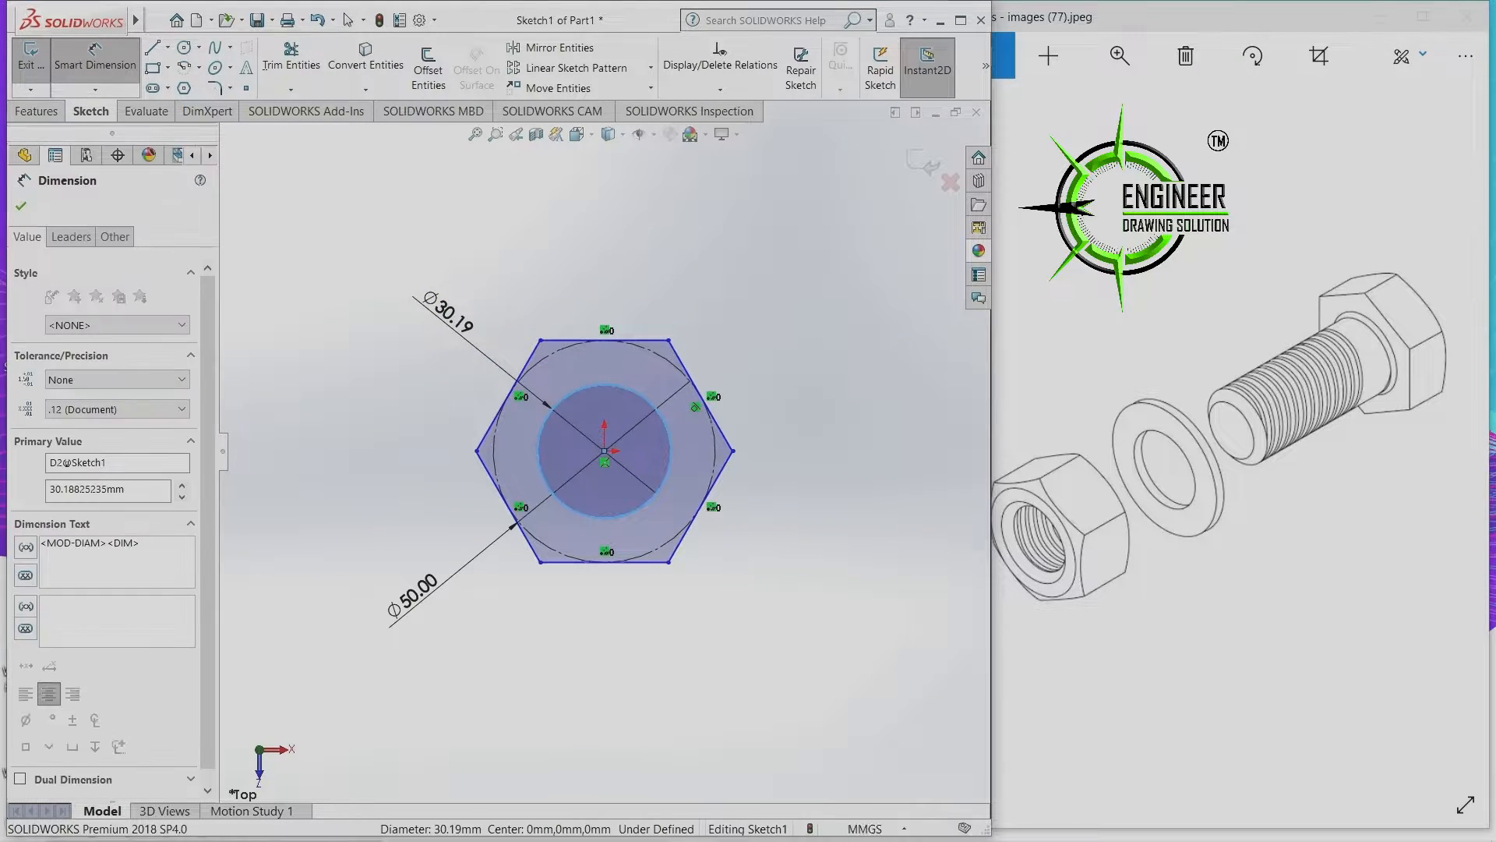
type("30")
key("Return")
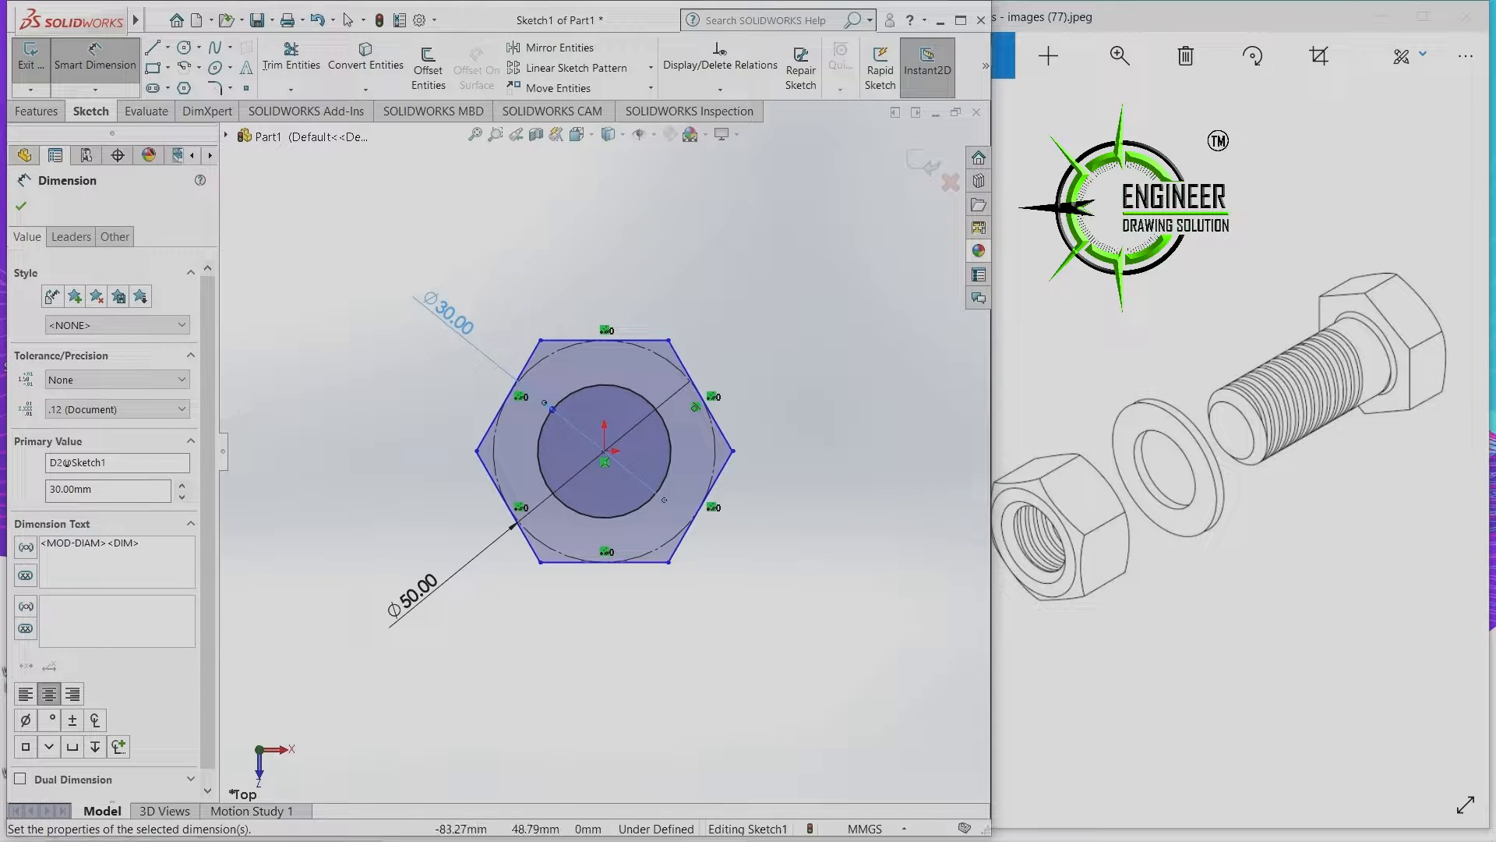
key("Escape")
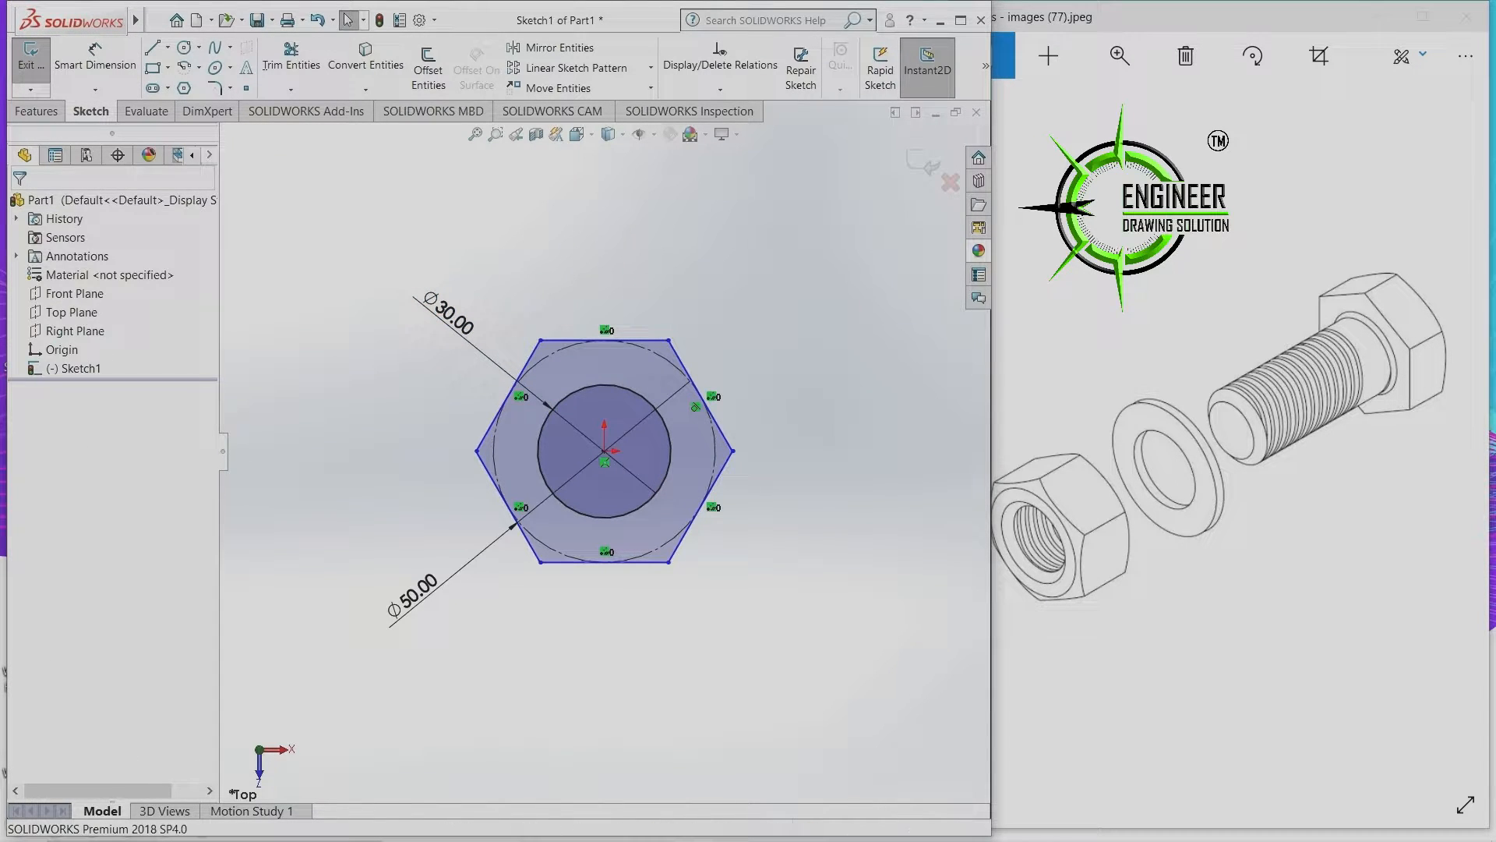
mouse_move(733, 355)
middle_mouse_down()
mouse_move(594, 390)
mouse_move(653, 371)
middle_mouse_up()
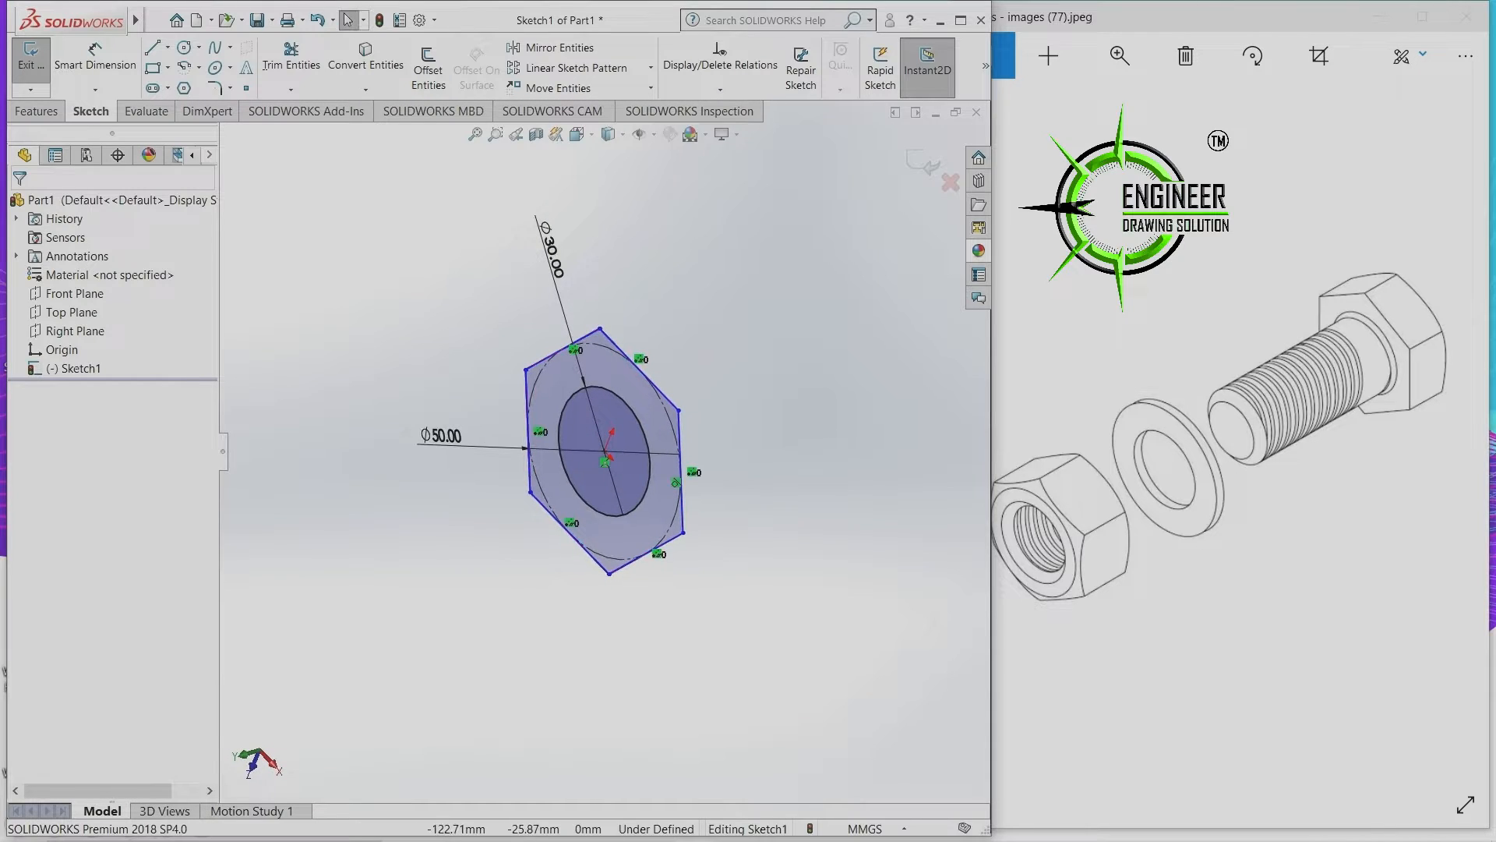
left_click(31, 56)
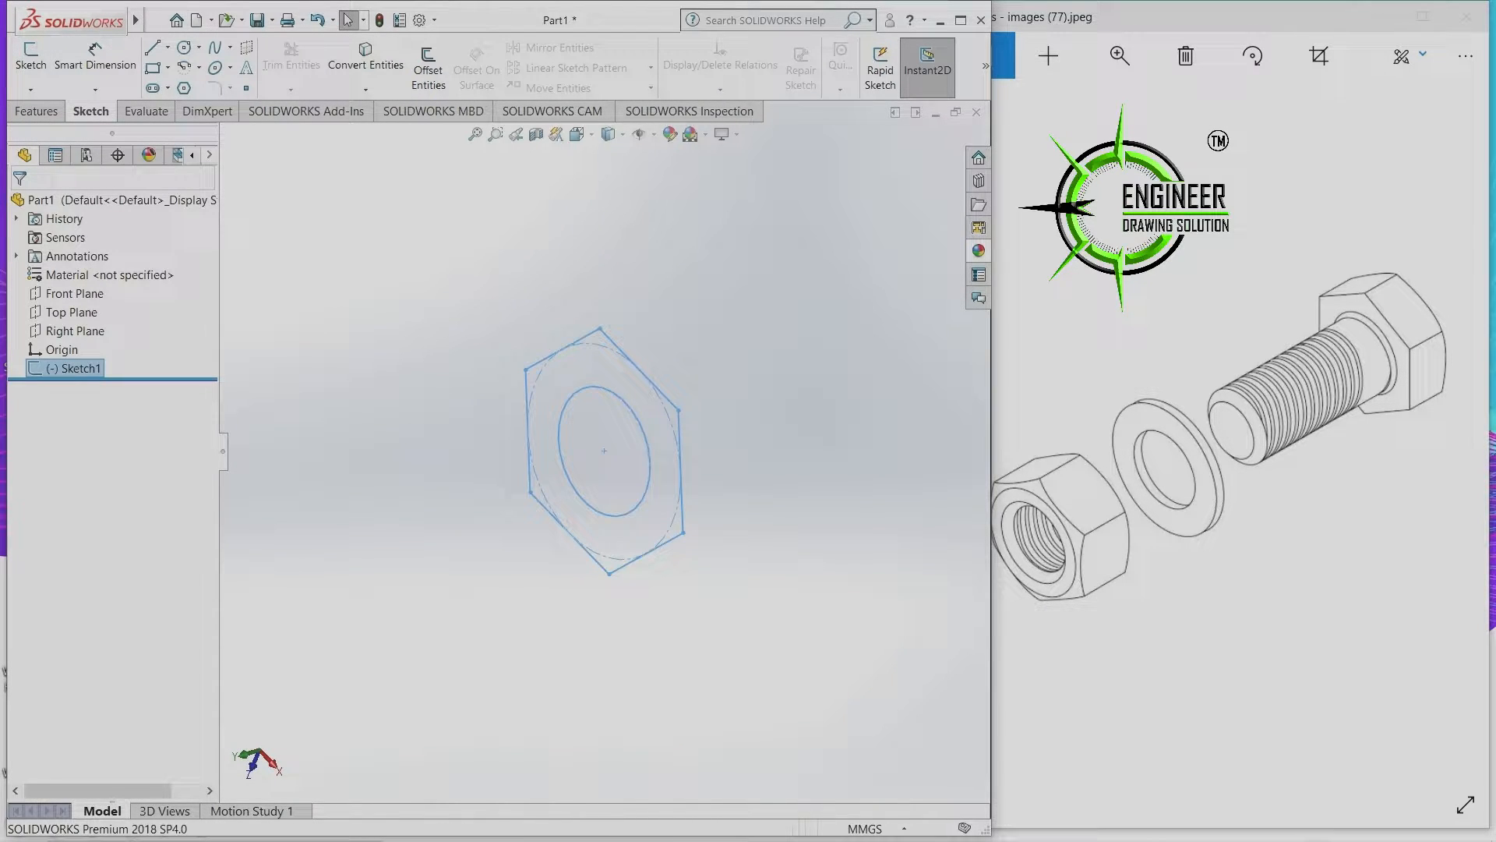
Extrude the hexagon-and-circle sketch as a boss with the Mid Plane end condition and a depth of 25 mm.
mouse_move(136, 20)
left_click(256, 21)
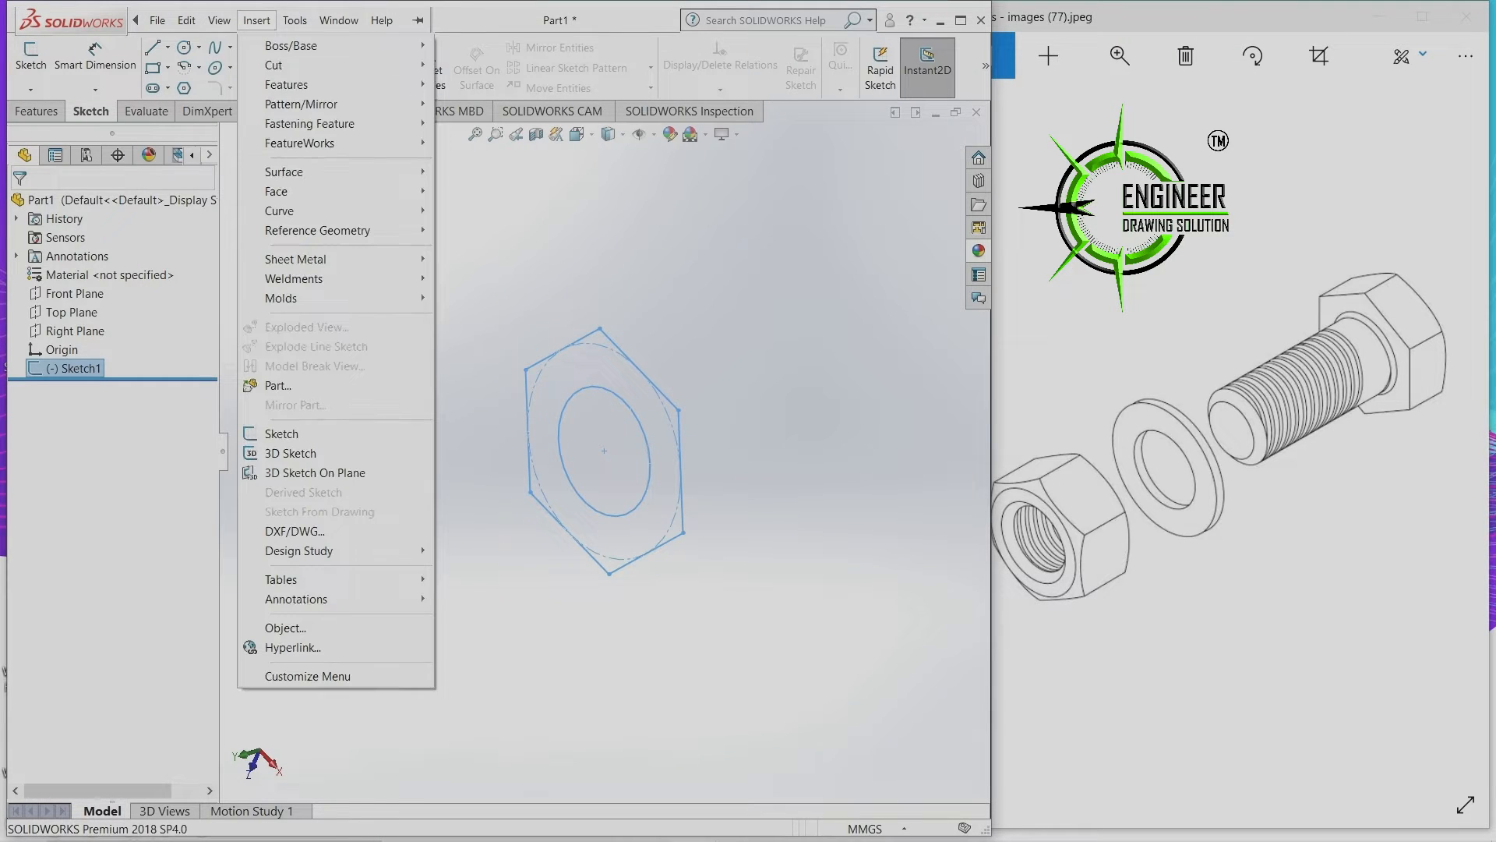
mouse_move(291, 45)
left_click(480, 45)
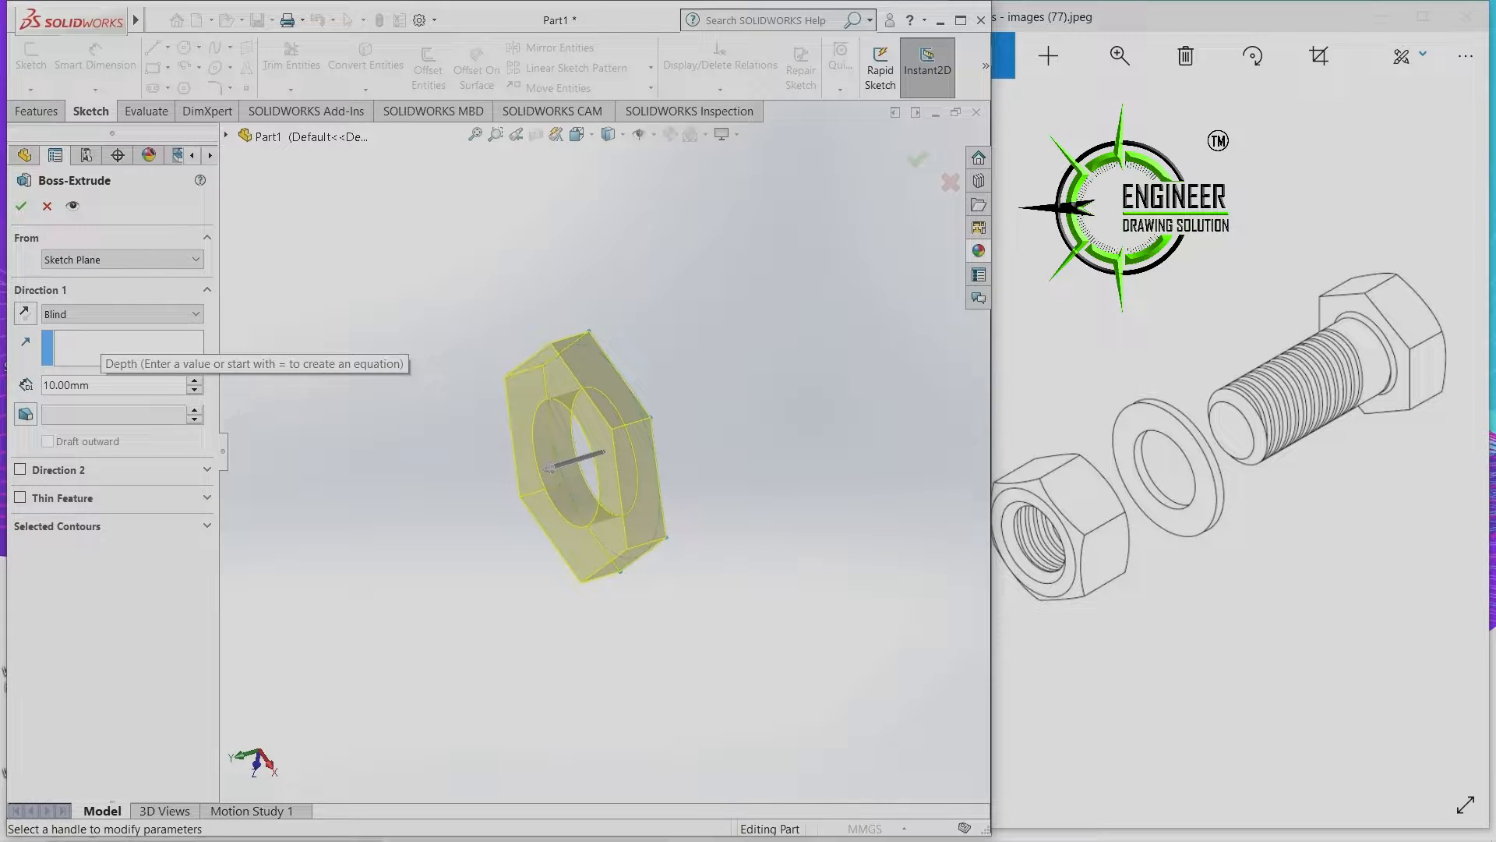
left_click(121, 313)
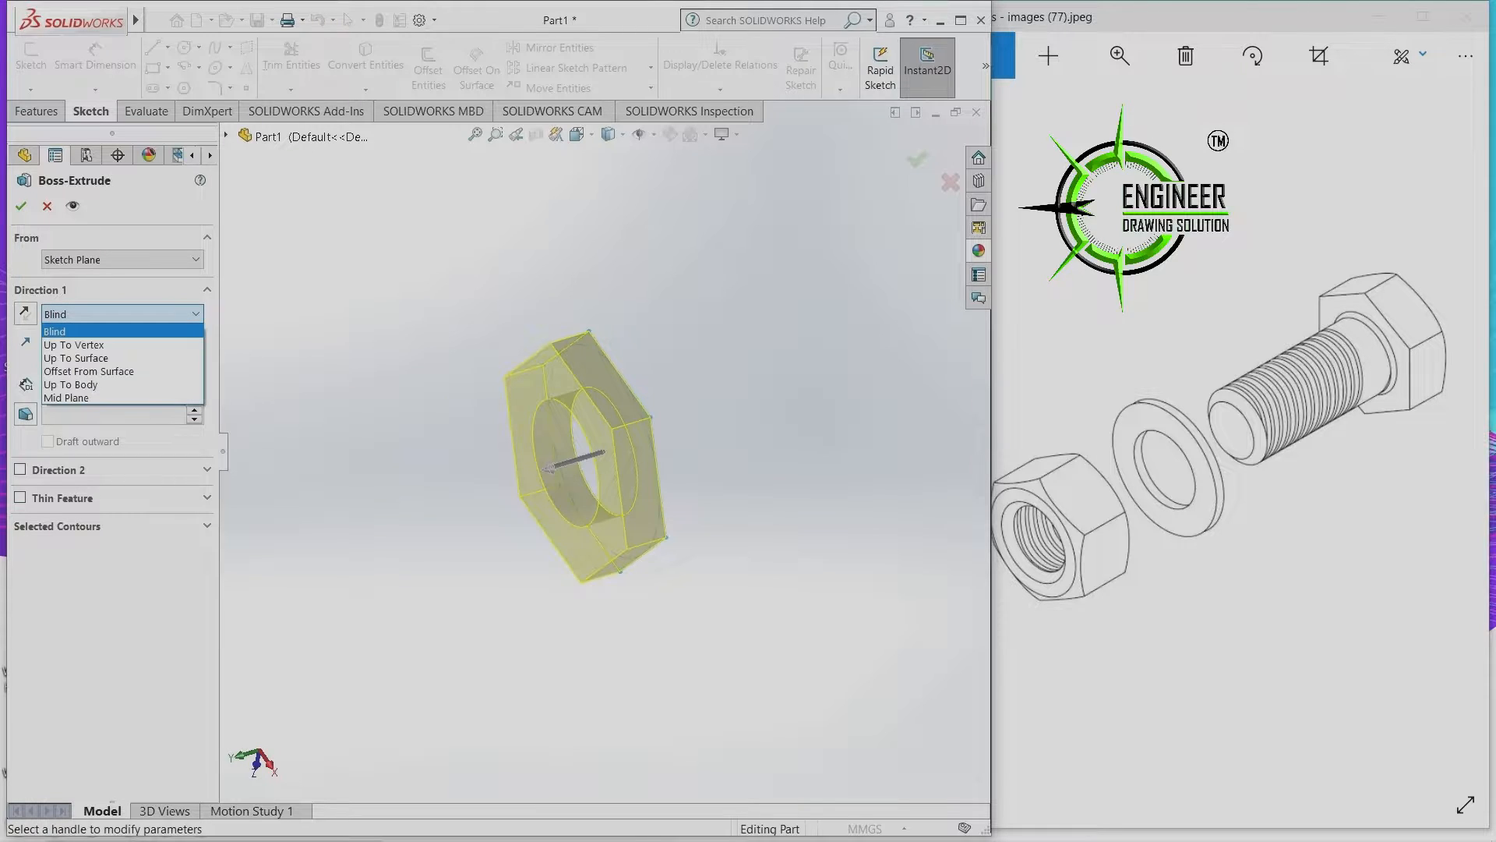
left_click(121, 398)
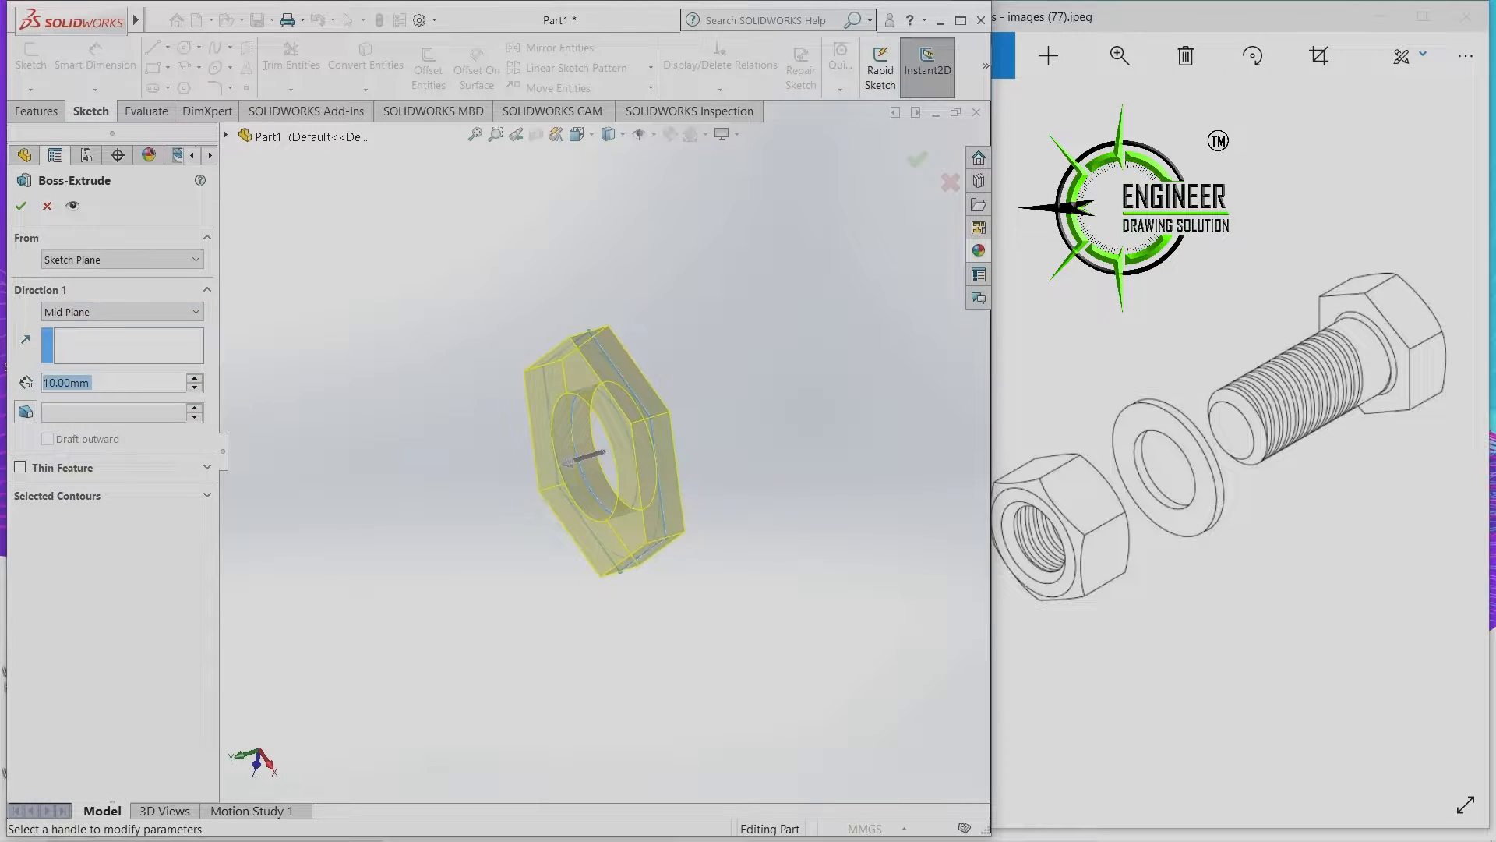
type("25")
key("Return")
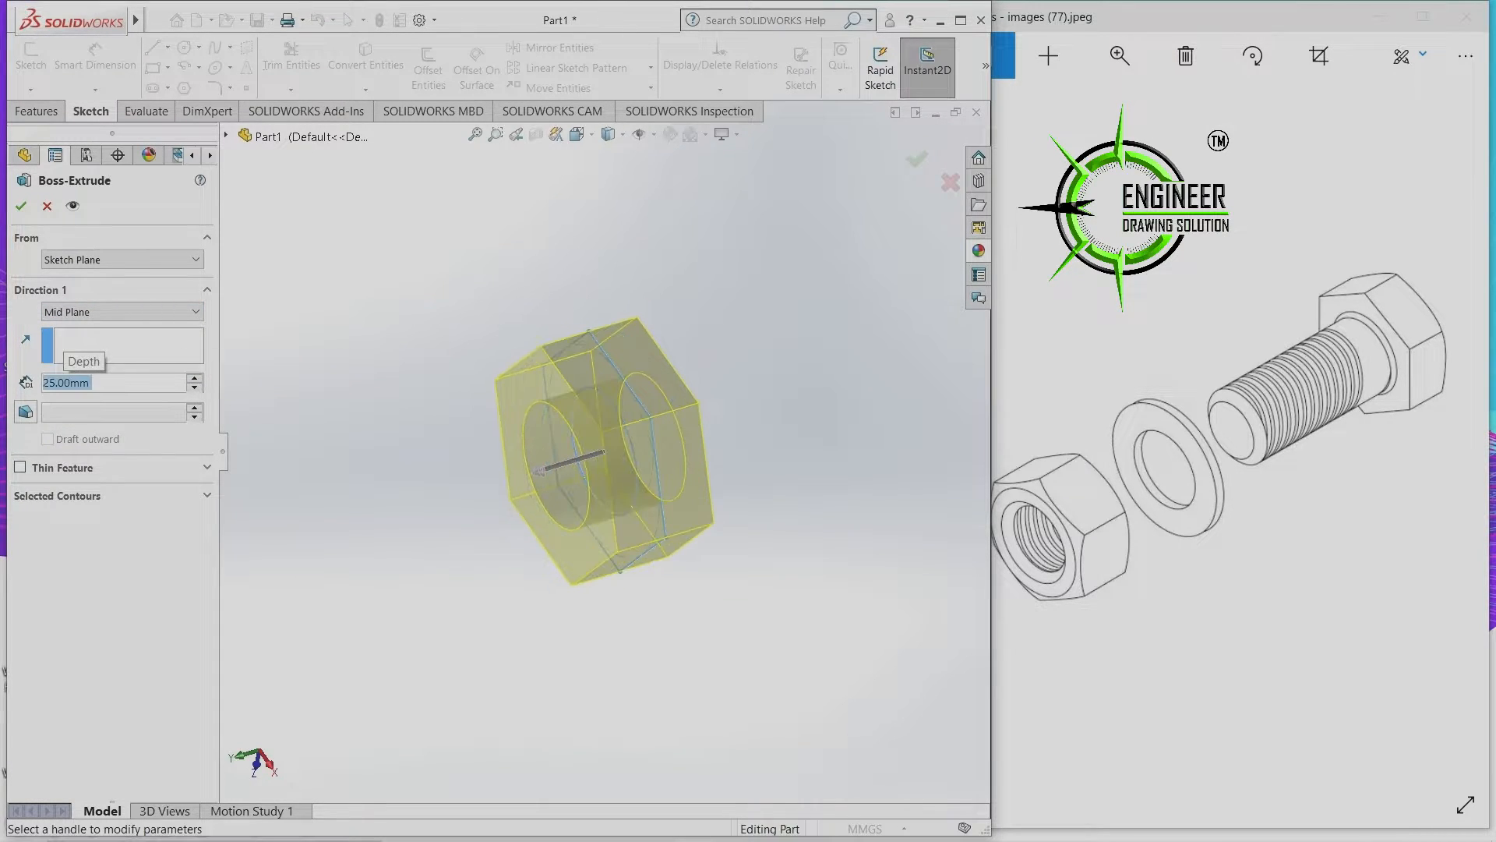
middle_click_drag(546, 467, 561, 507)
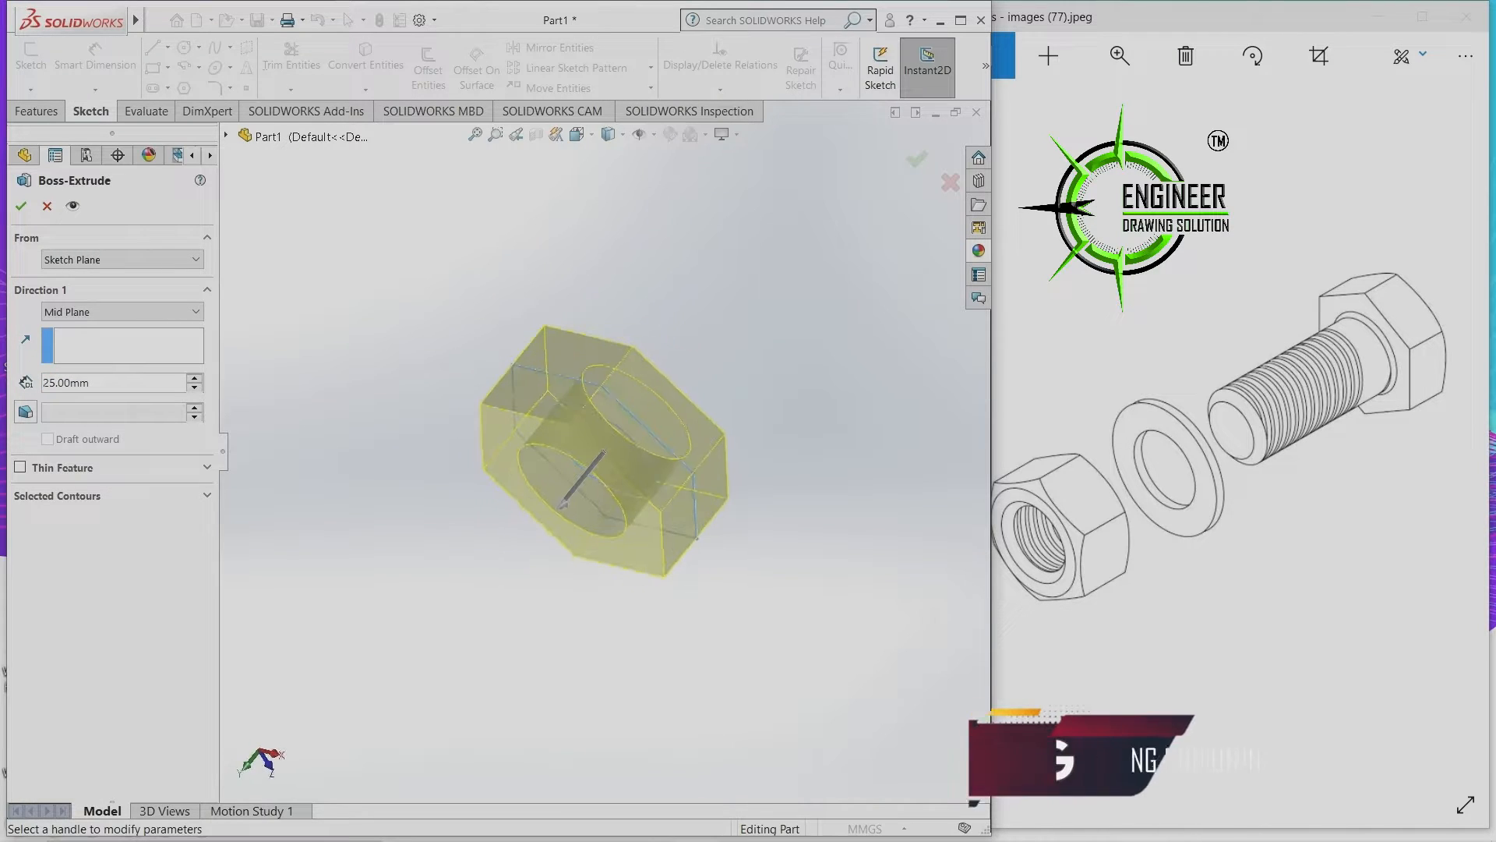
key("Return")
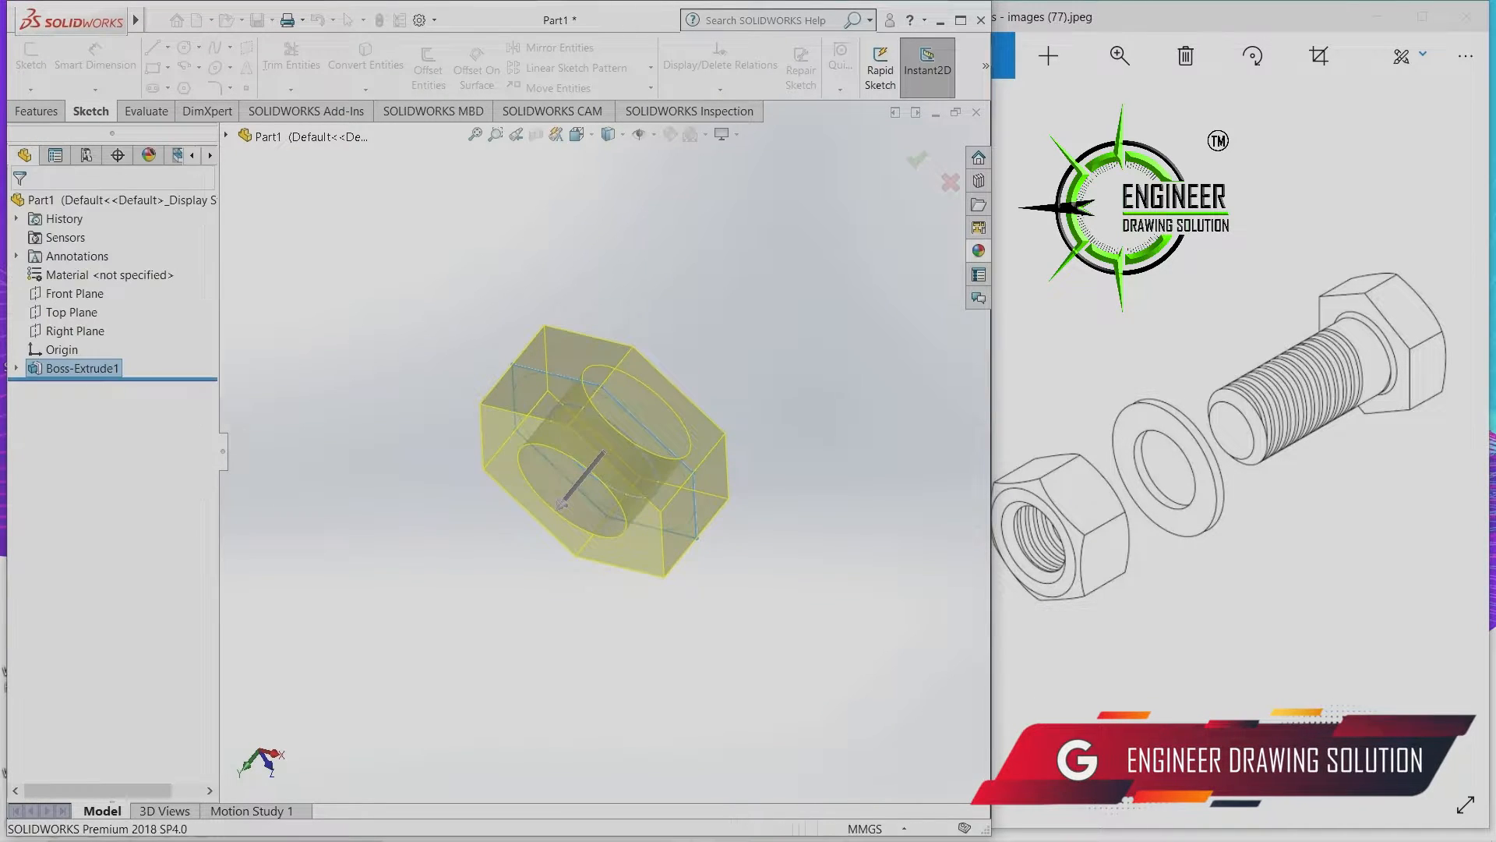
mouse_move(561, 507)
middle_mouse_down()
mouse_move(546, 421)
mouse_move(561, 484)
middle_mouse_up()
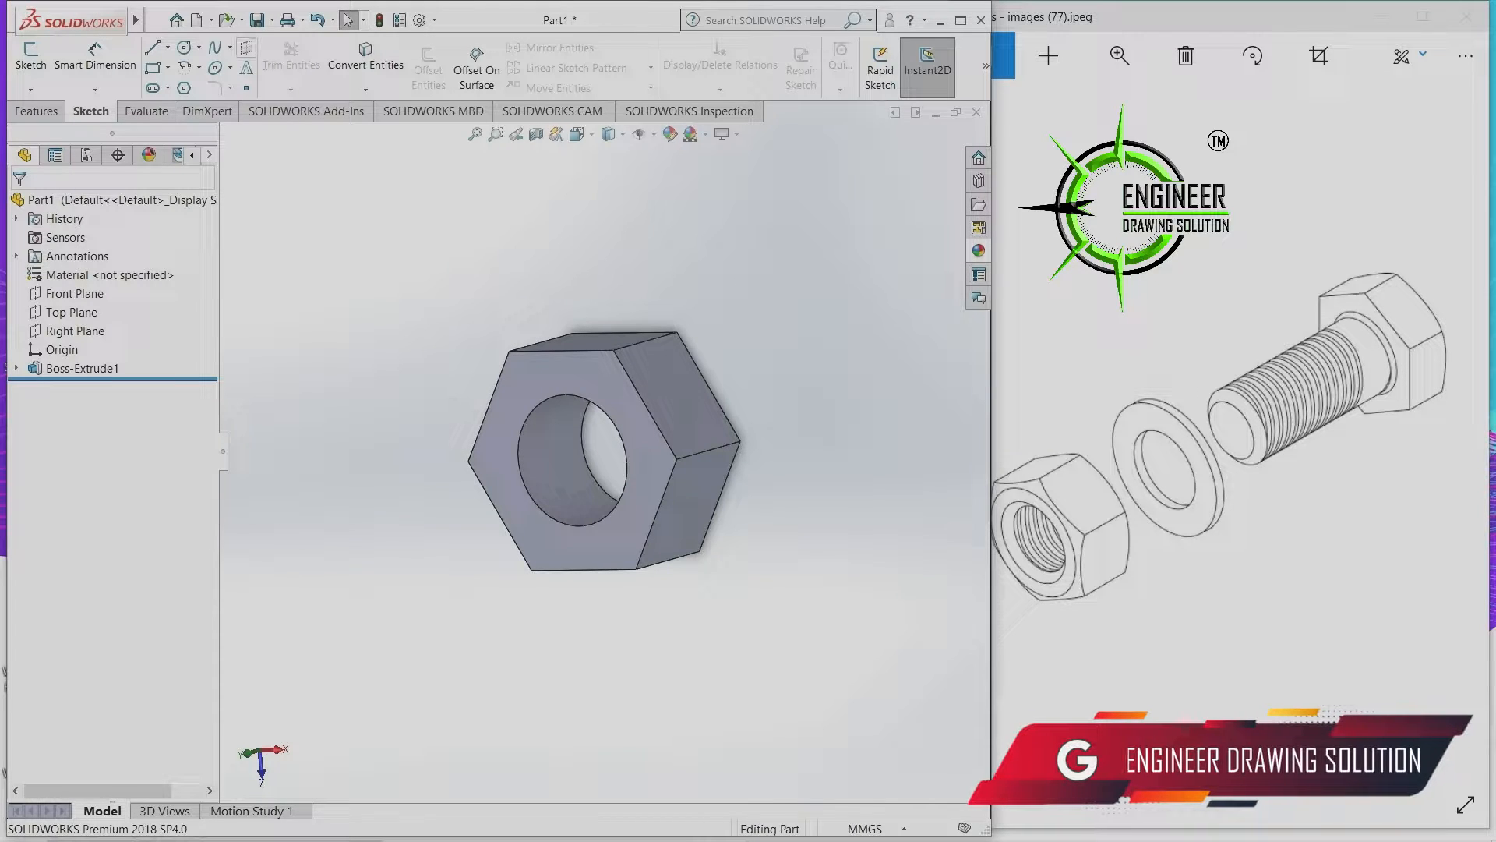
Switch to the BOLT part and examine the dimensions of its hexagonal head and cylindrical shank extrusions.
left_click(227, 20)
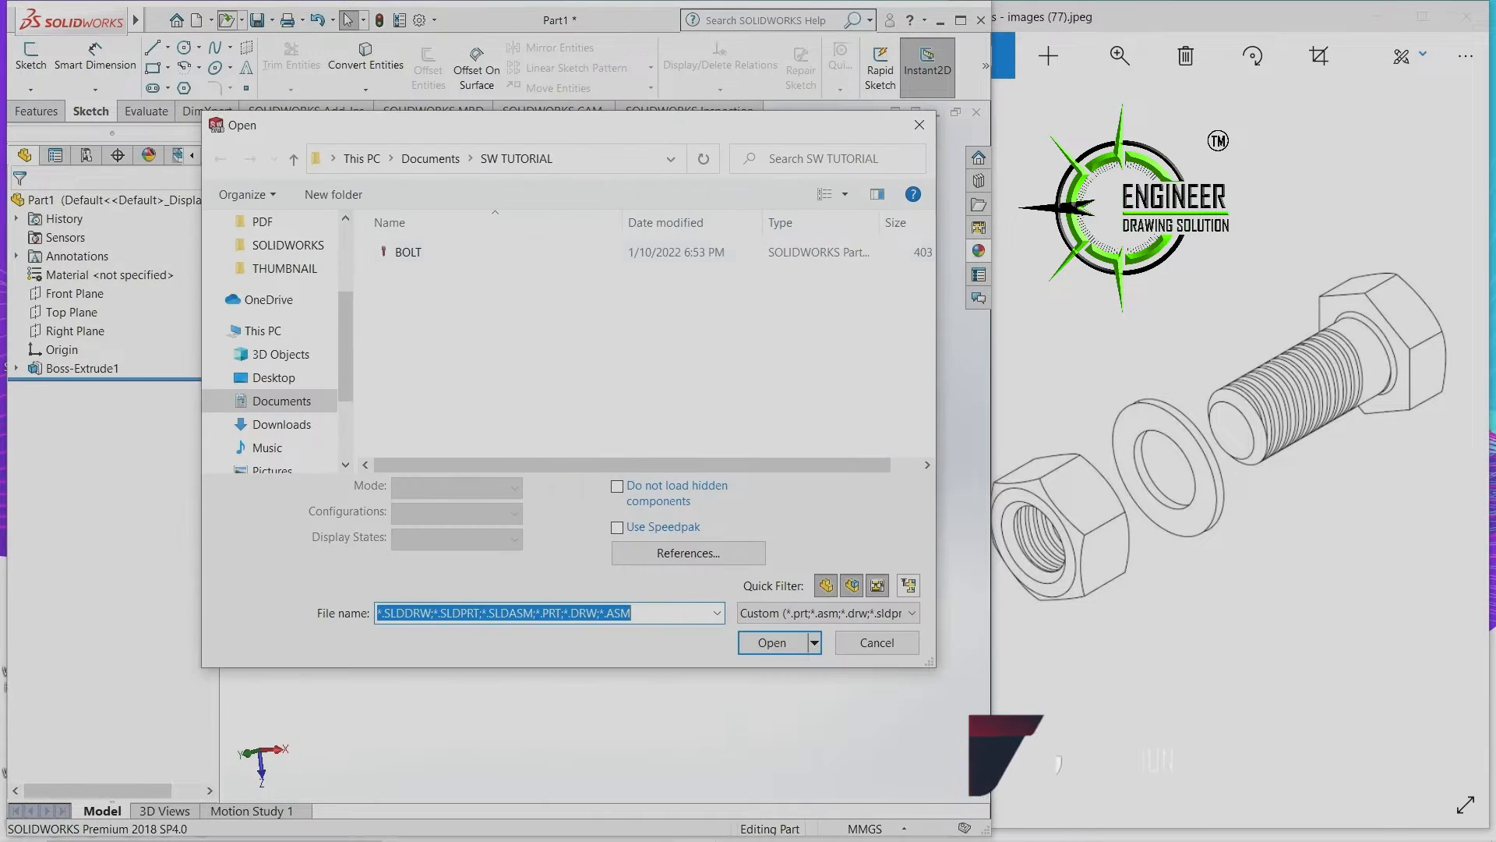
key("Return")
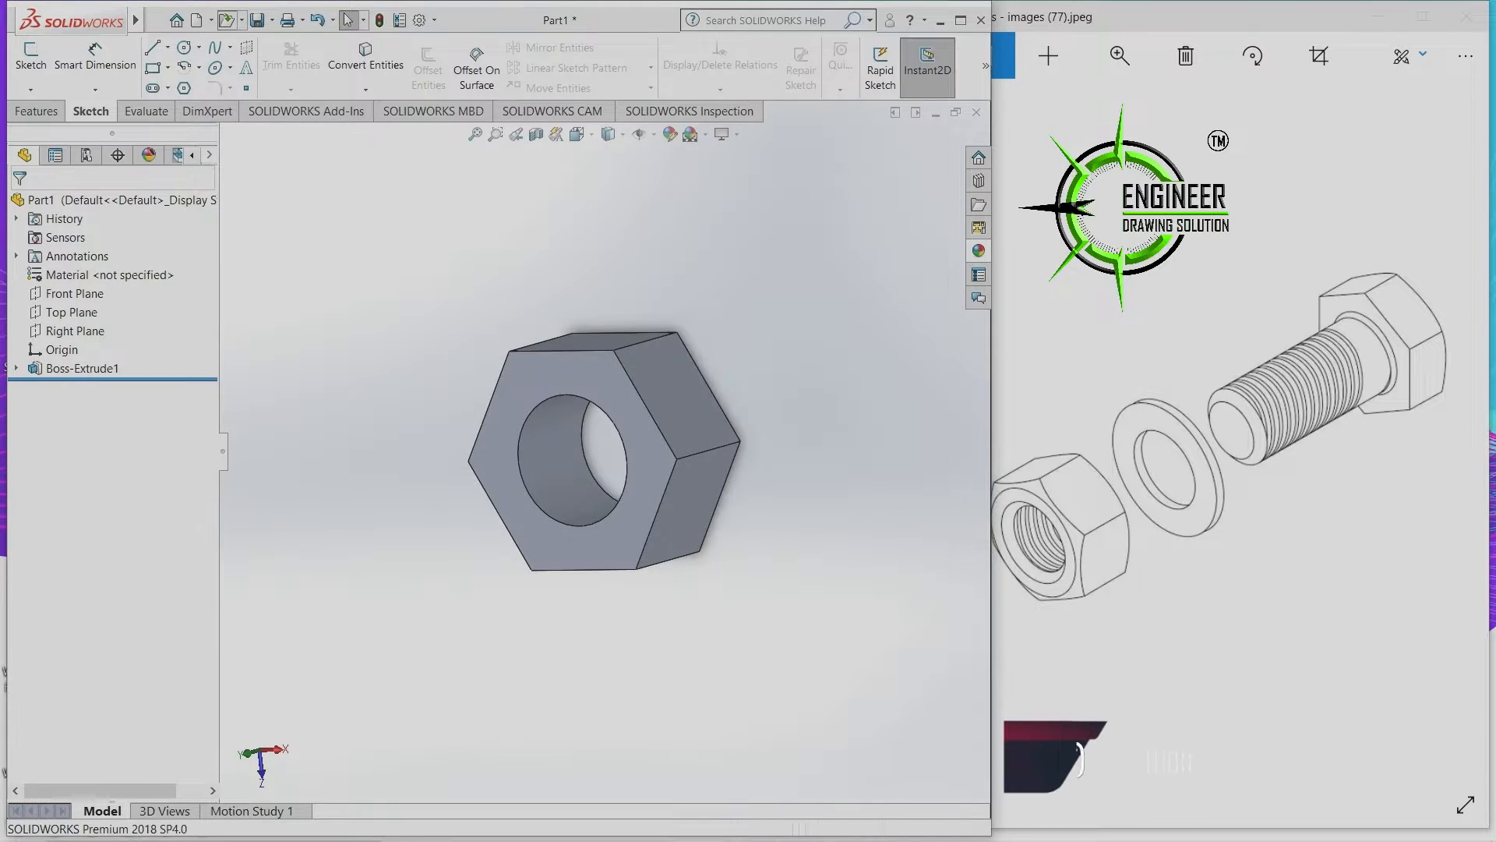
middle_click_drag(437, 468, 366, 460)
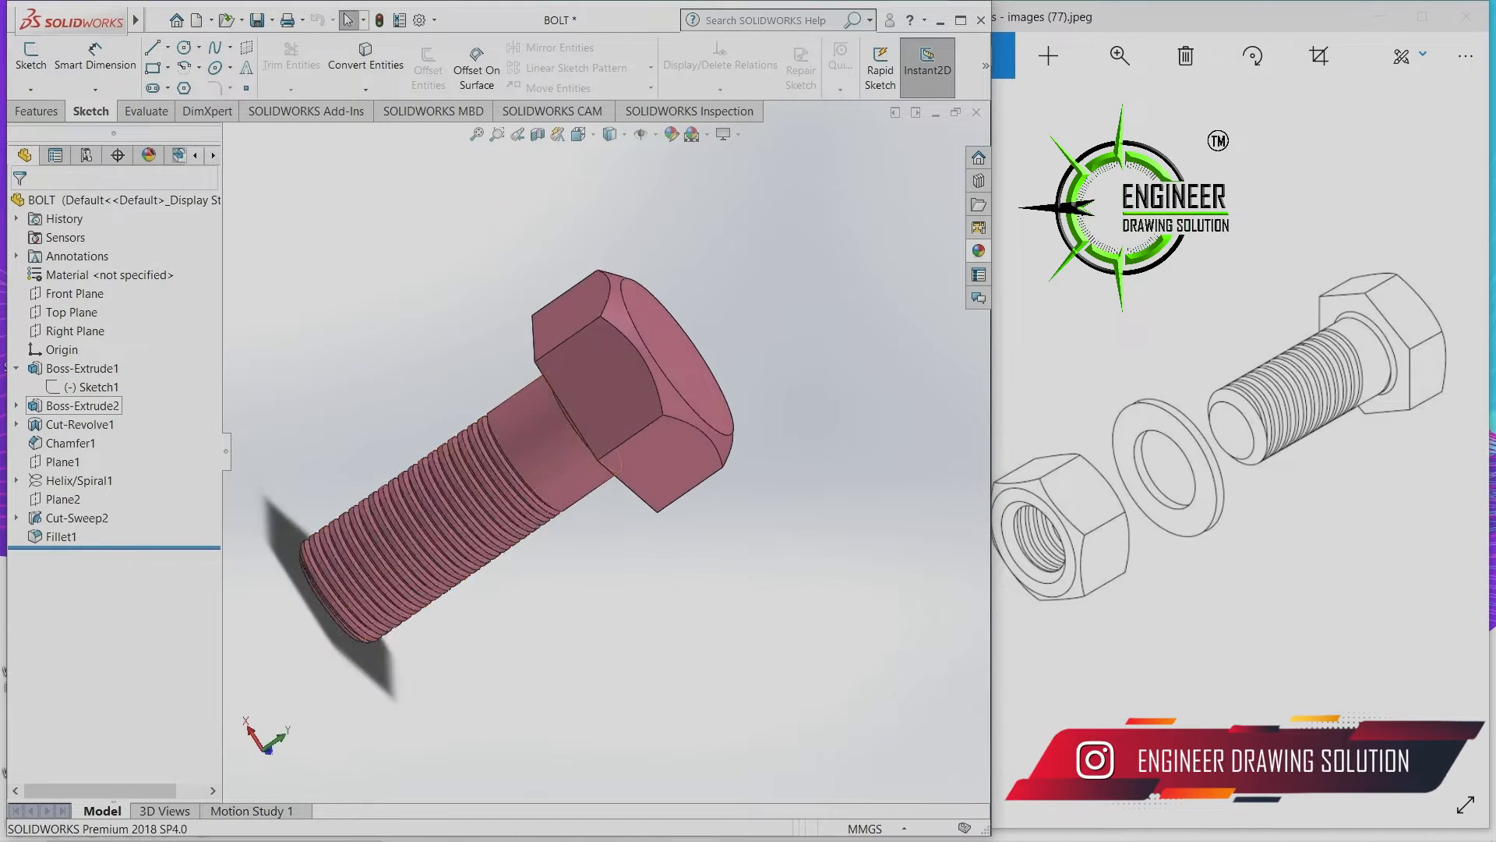
left_click(81, 368)
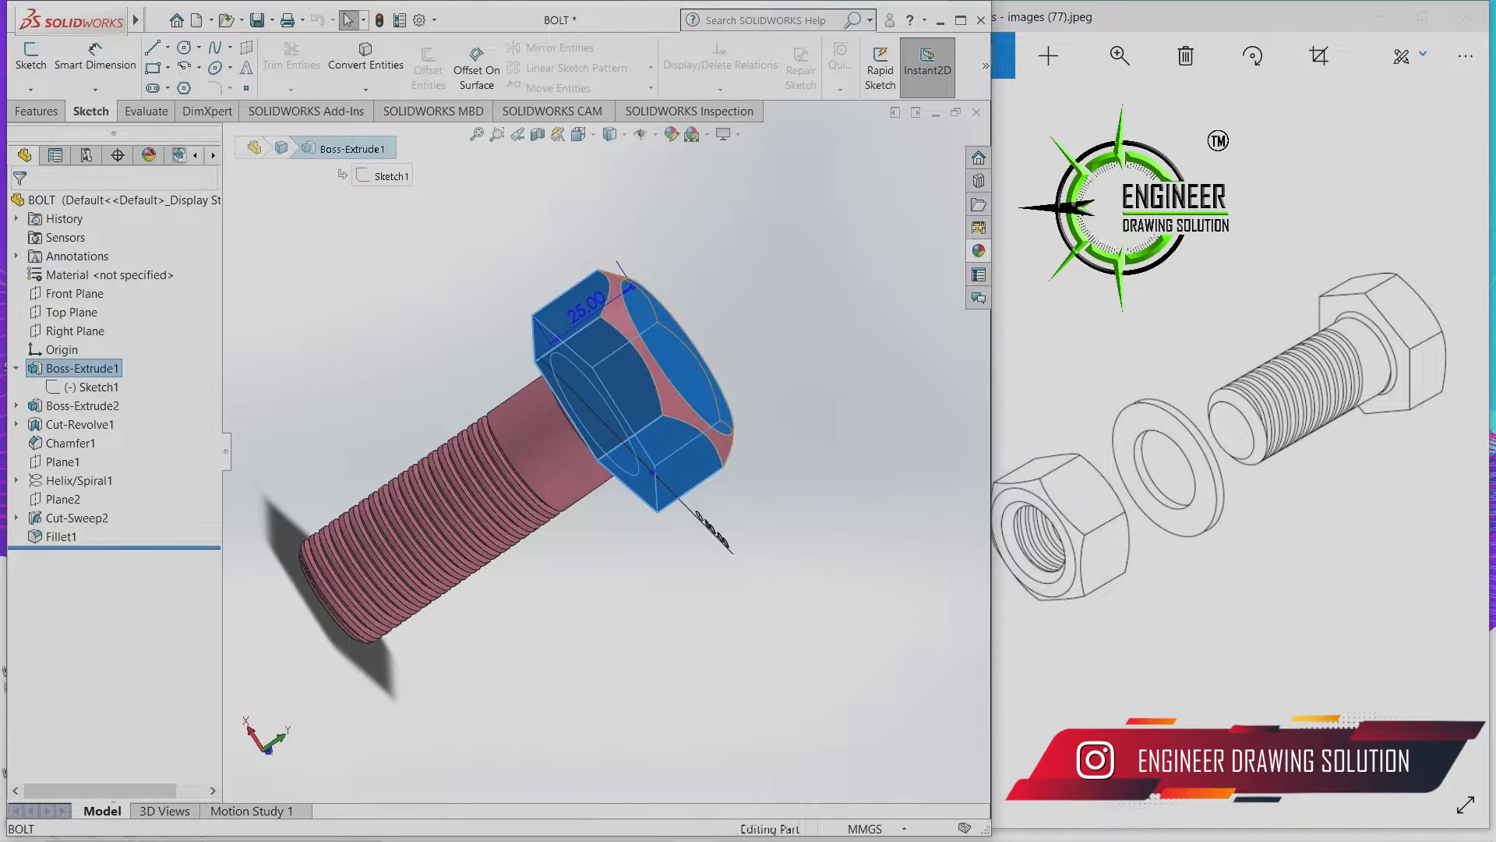
middle_click_drag(483, 467, 514, 448)
middle_click_drag(530, 507, 608, 452)
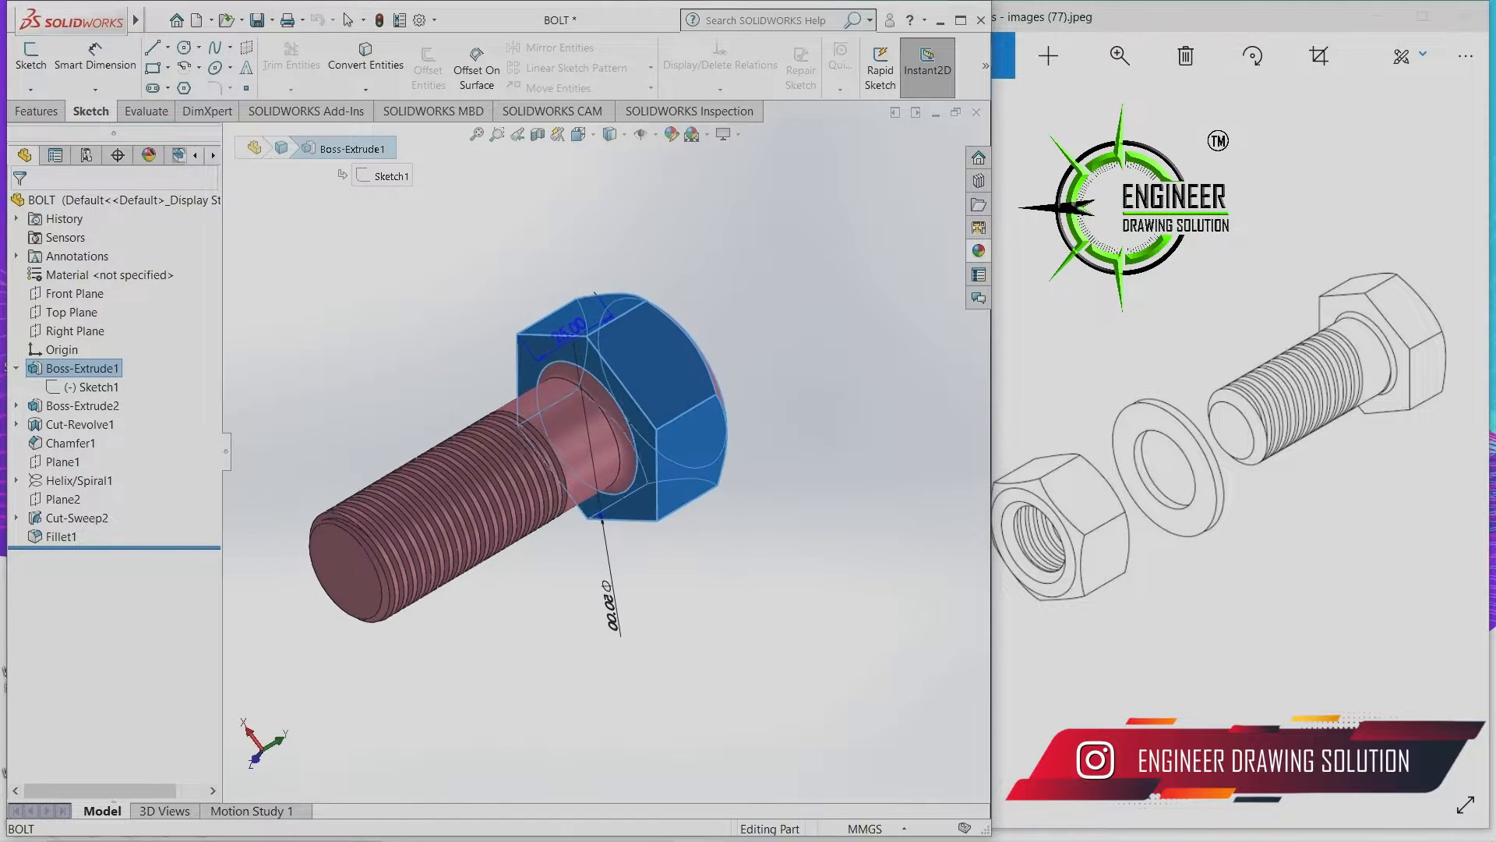
scroll(612, 600, "down", 2)
scroll(612, 545, "up", 2)
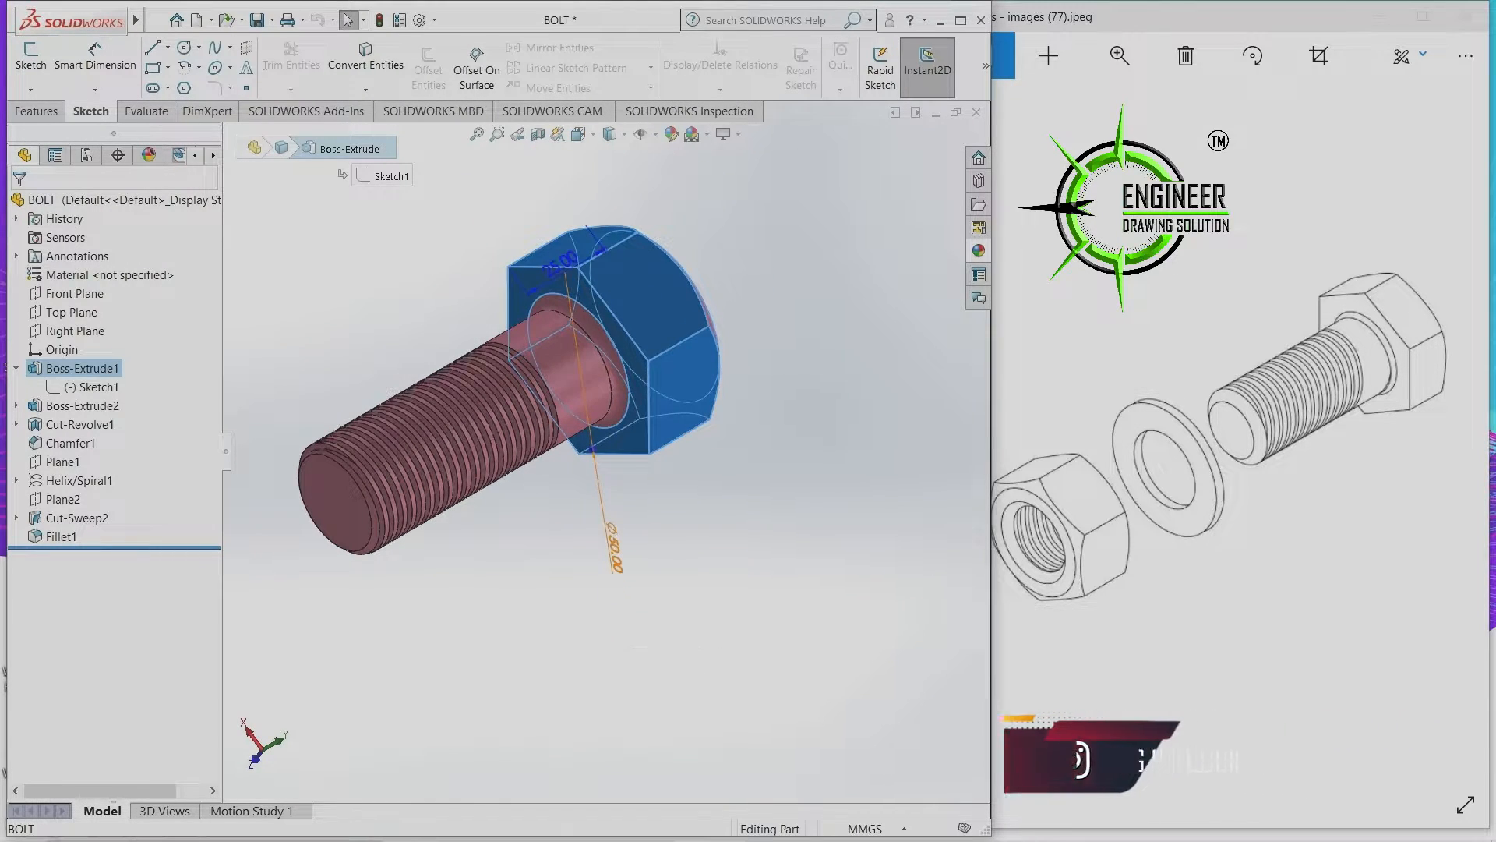
left_click(82, 405)
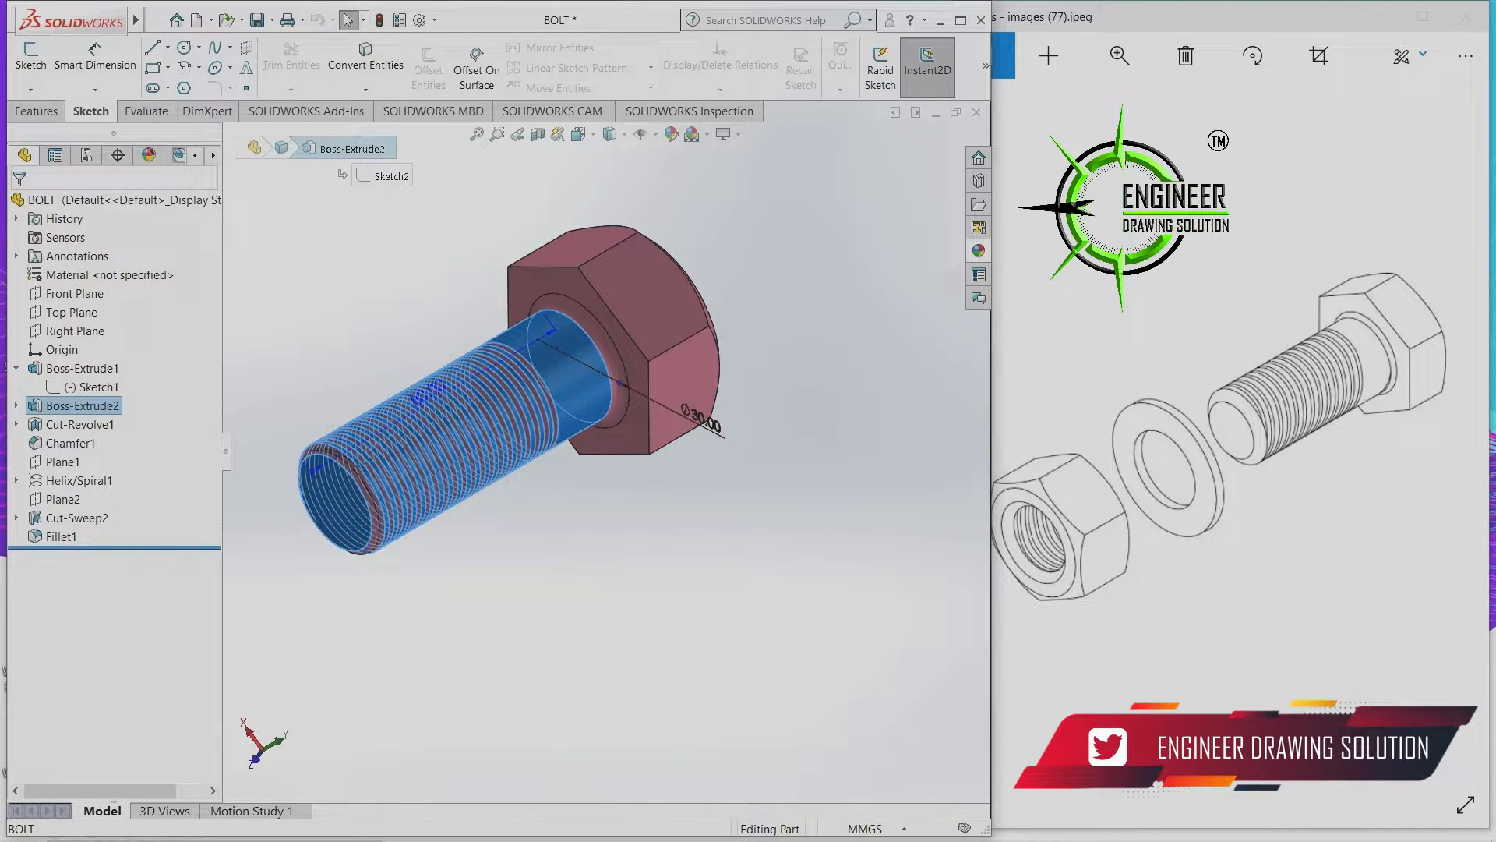
Clear the selection in the BOLT part and switch back to the nut part.
key("Escape")
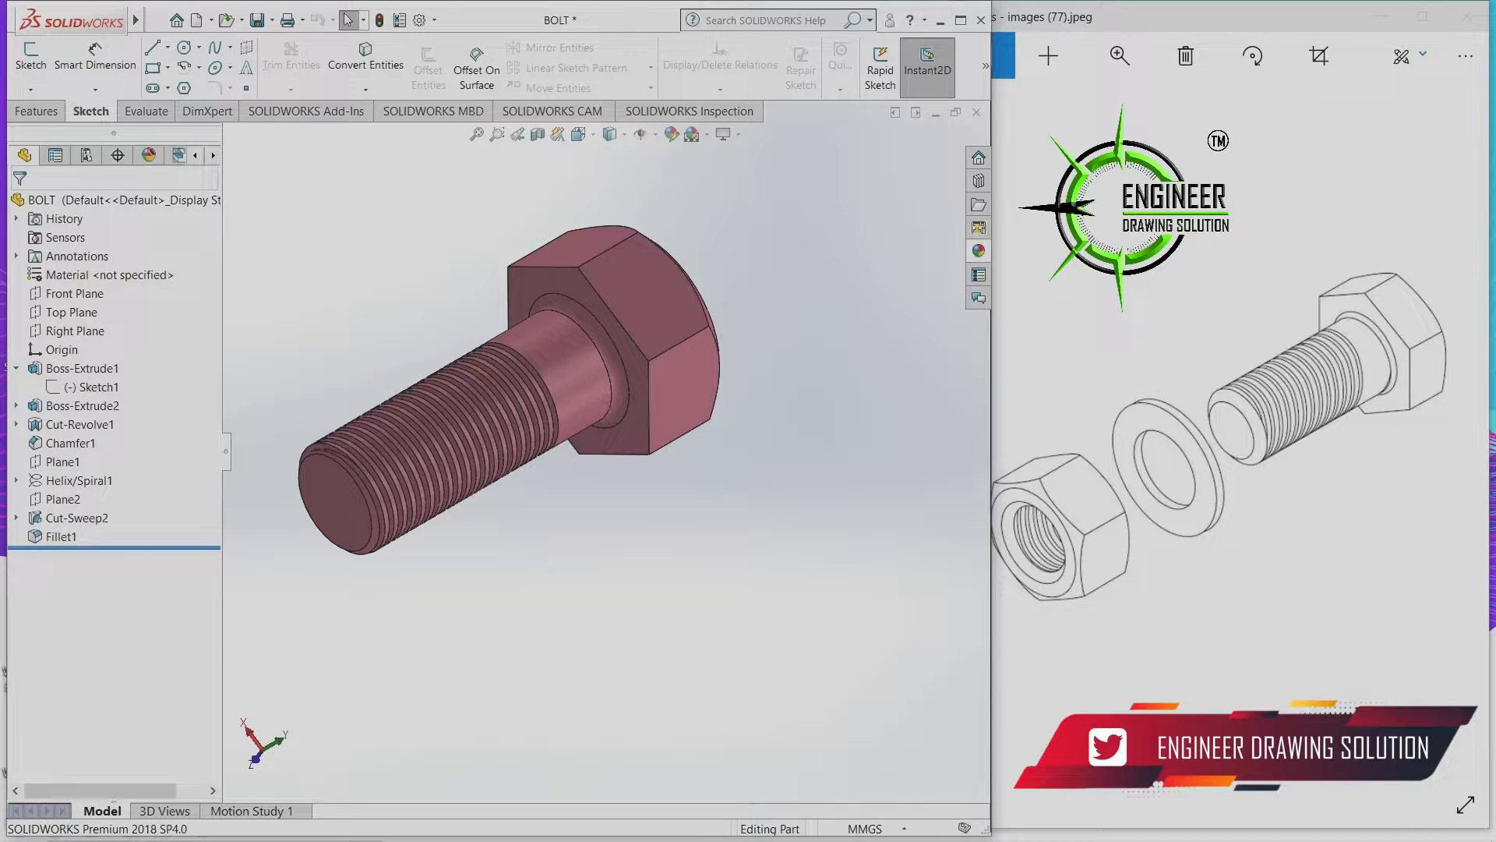
key("super")
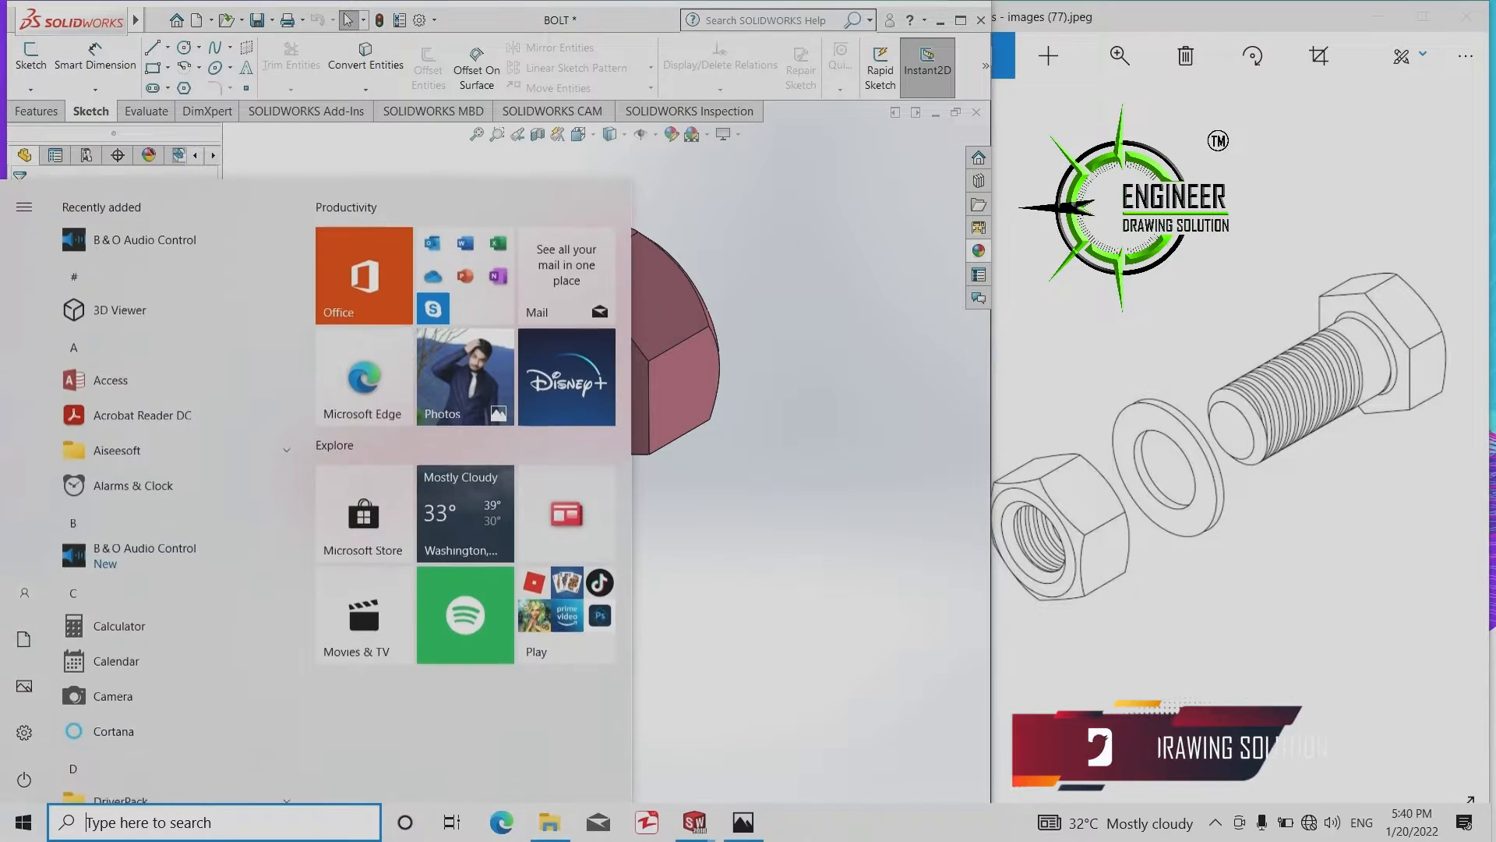
mouse_move(694, 822)
left_click(800, 739)
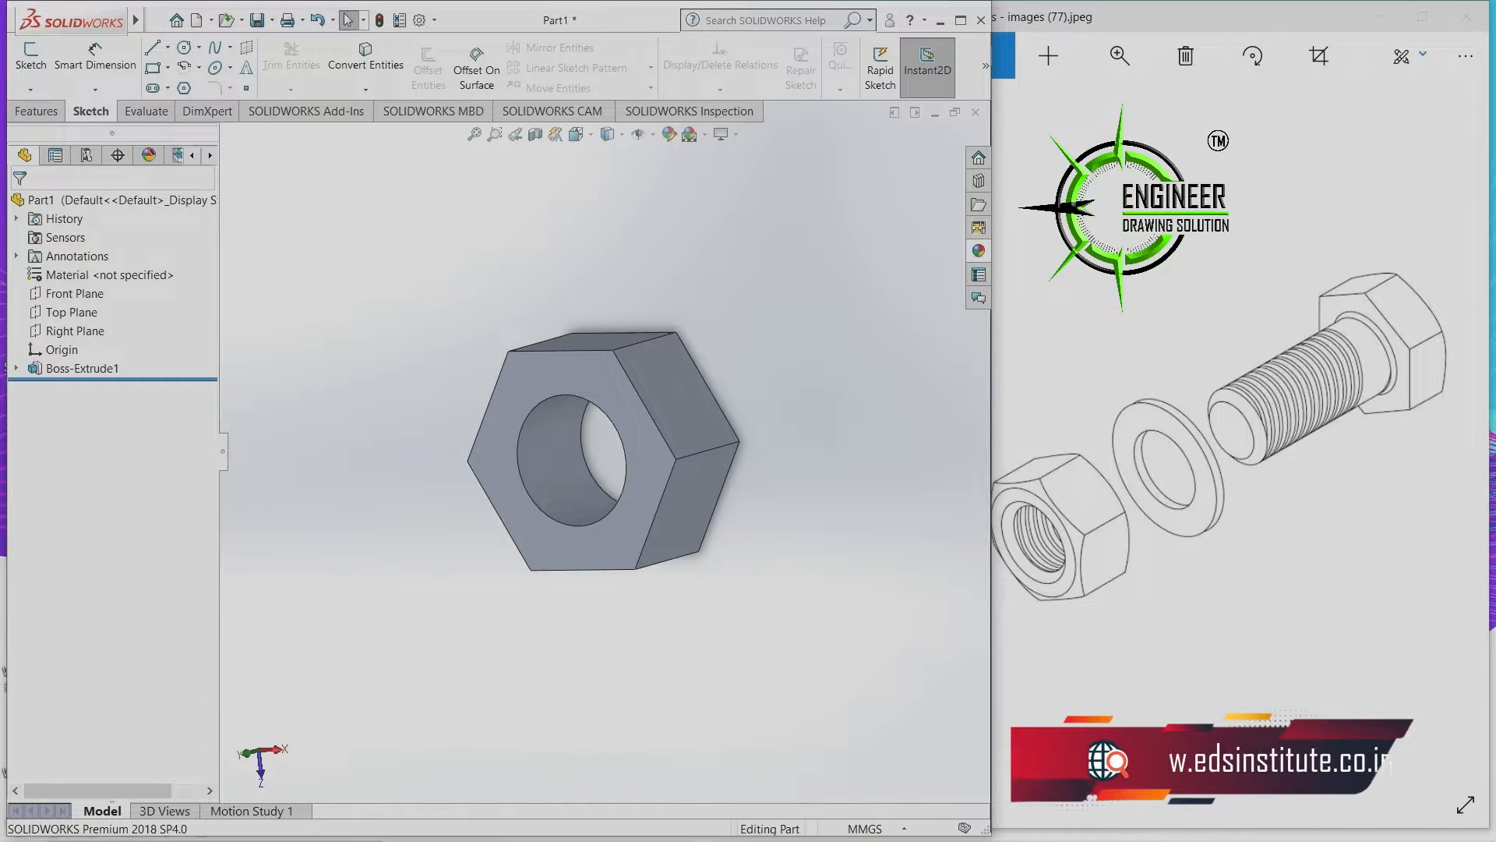
Start a sketch on the Front Plane and orient the view normal to it.
middle_click_drag(624, 460, 600, 511)
middle_click_drag(600, 437, 643, 452)
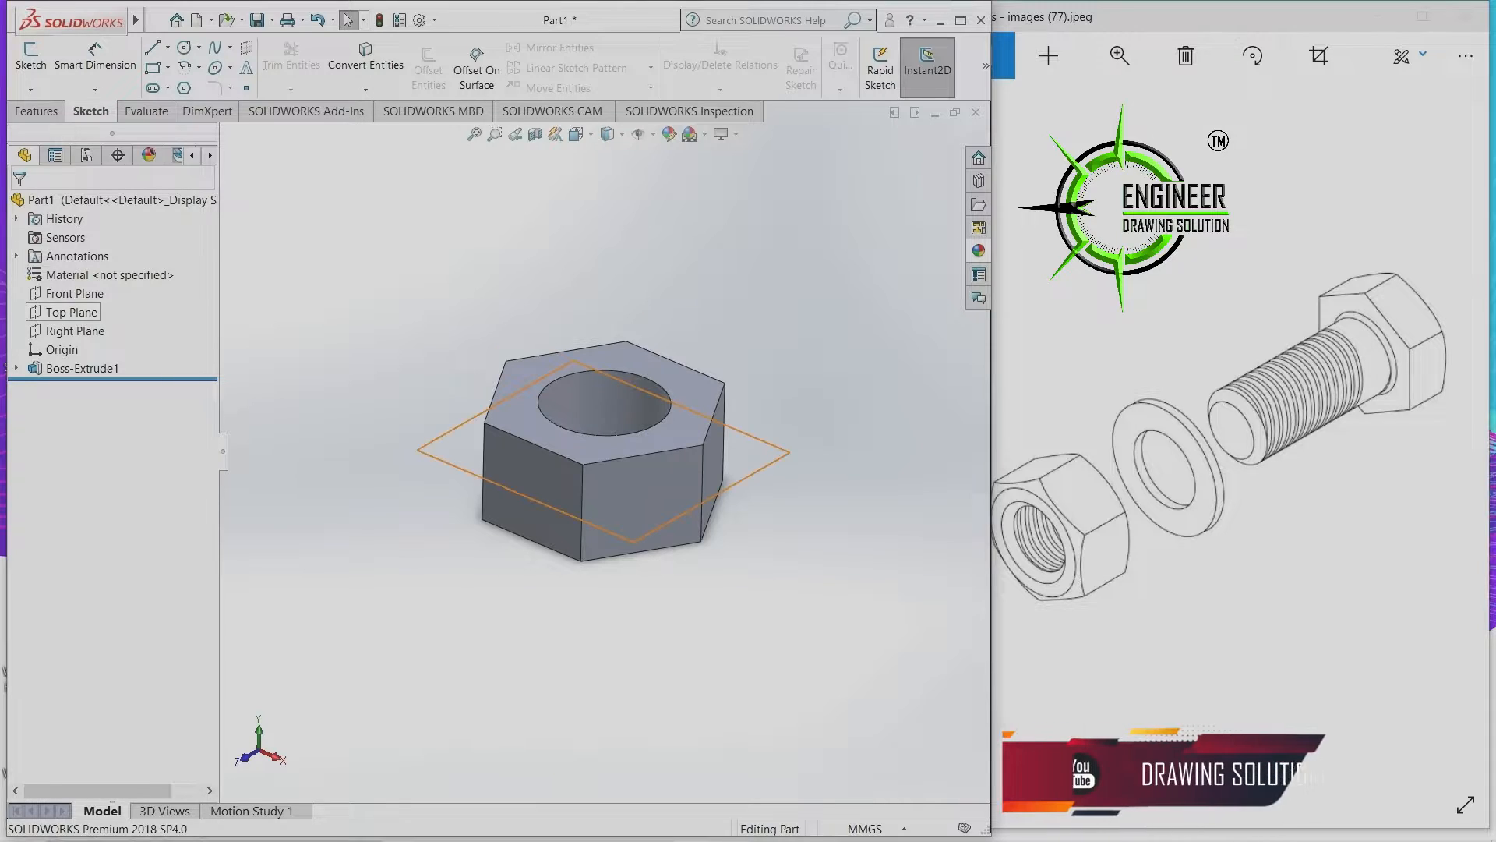
left_click(75, 293)
middle_click_drag(615, 420, 647, 424)
left_click(30, 58)
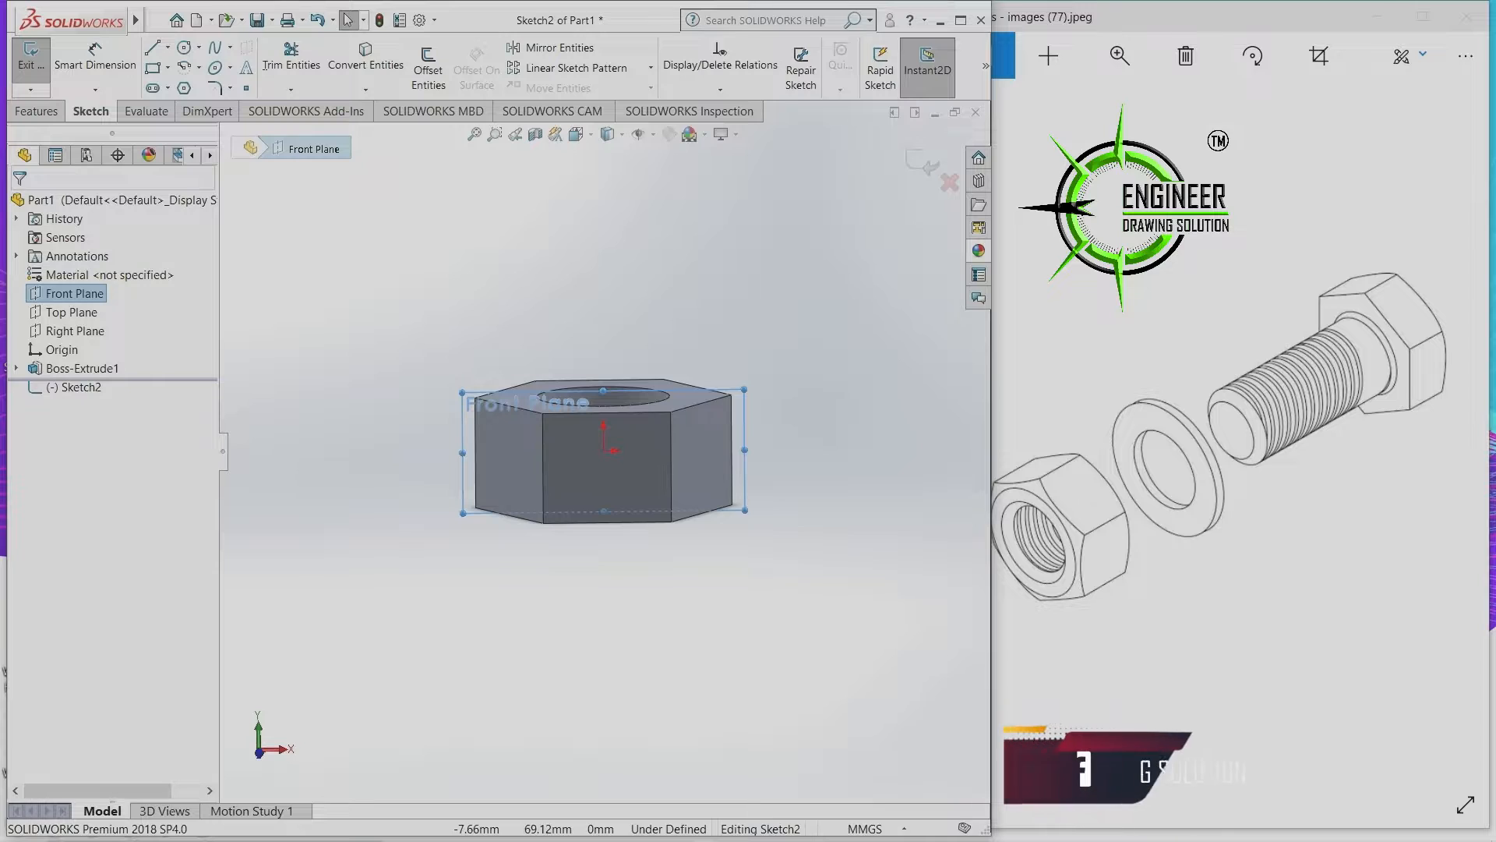
left_click(577, 134)
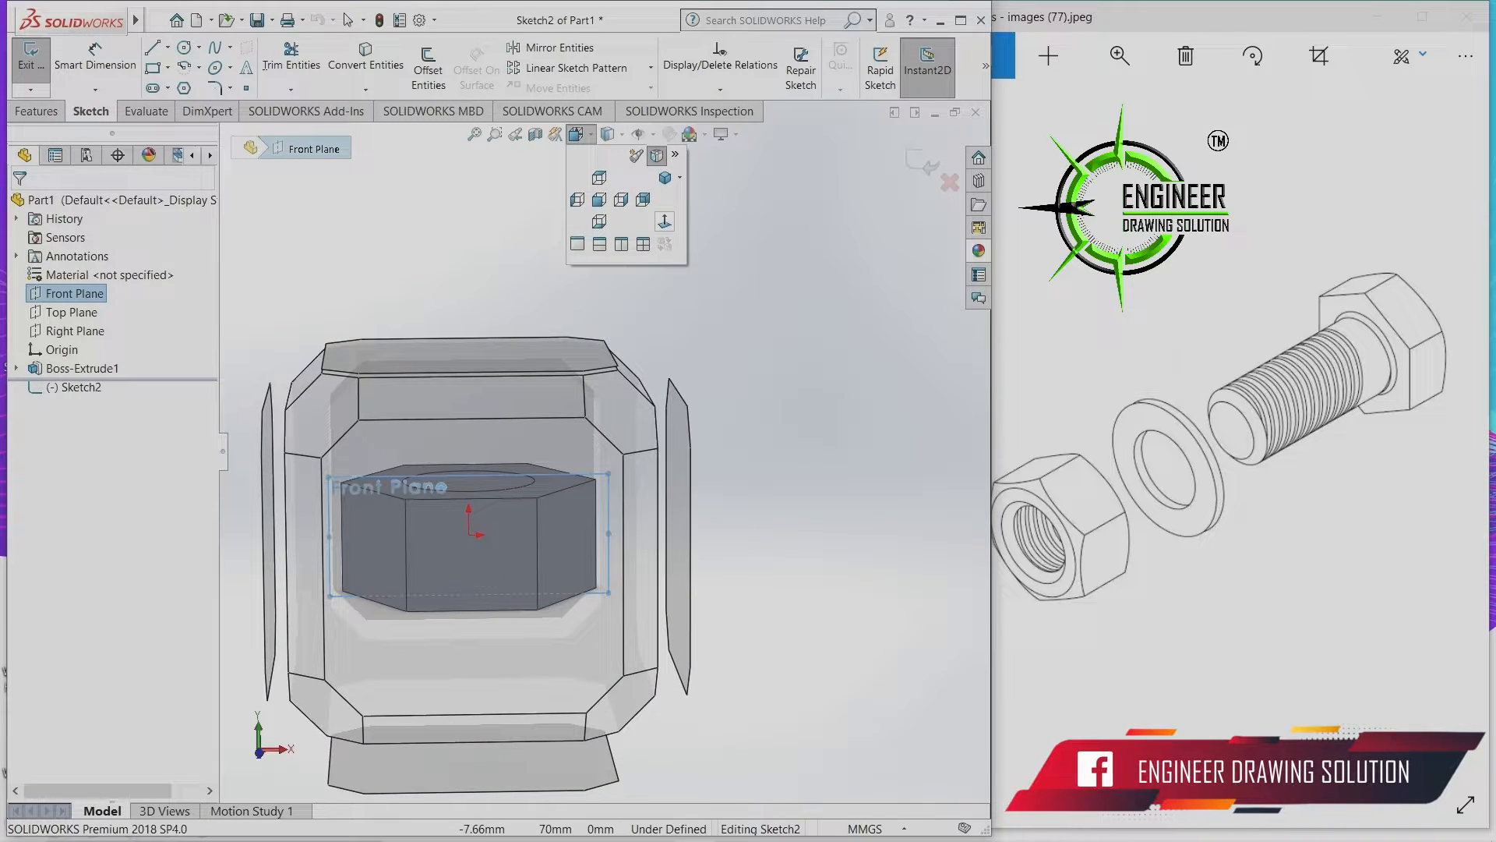
left_click(664, 222)
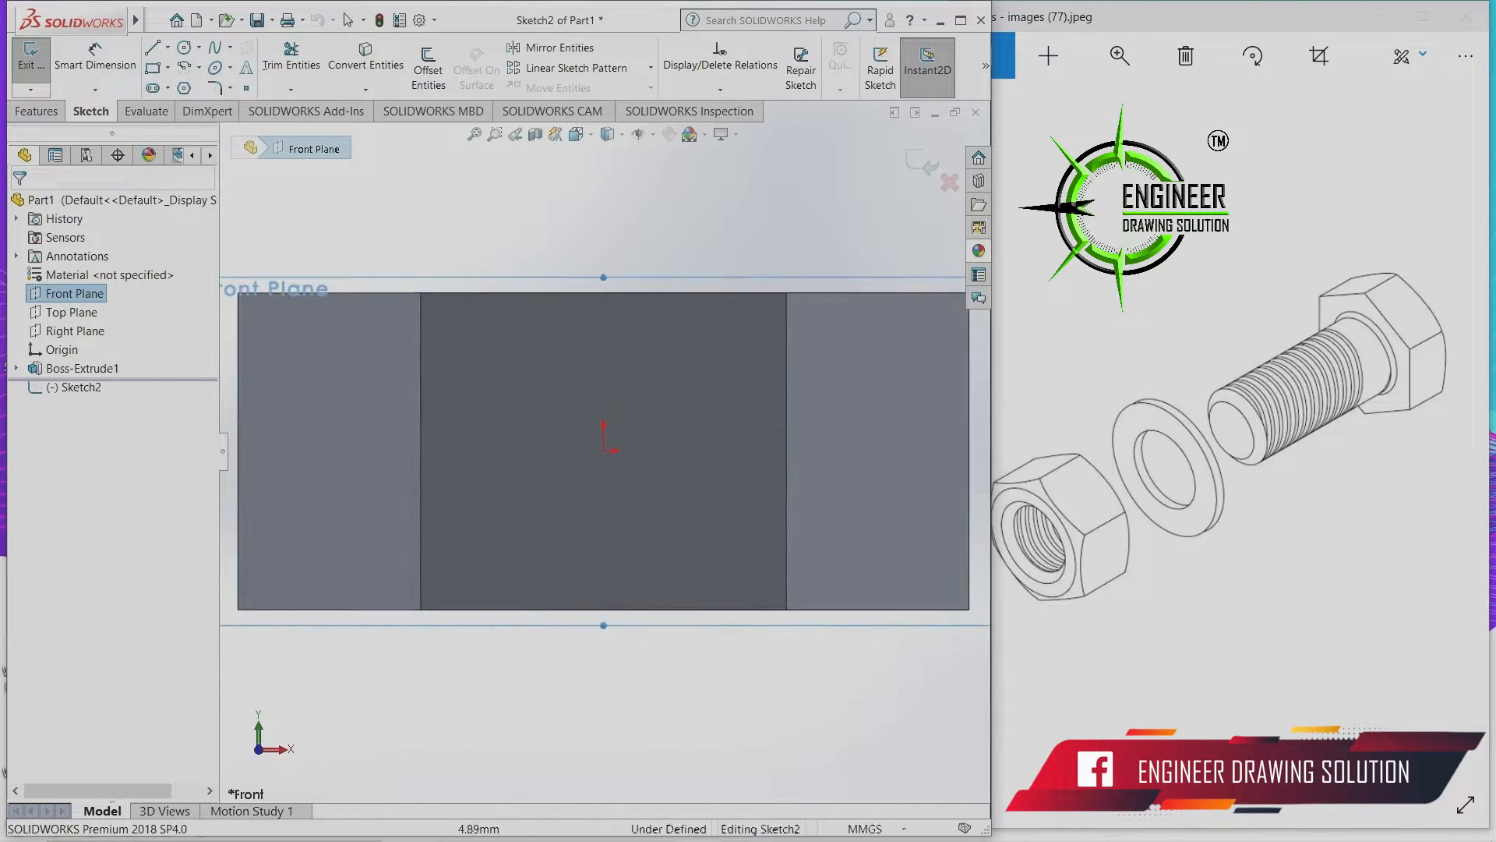
Sketch a closed right triangle over the nut's upper-left corner, with a horizontal leg about 12 mm and a vertical leg about 11 mm.
left_click(153, 47)
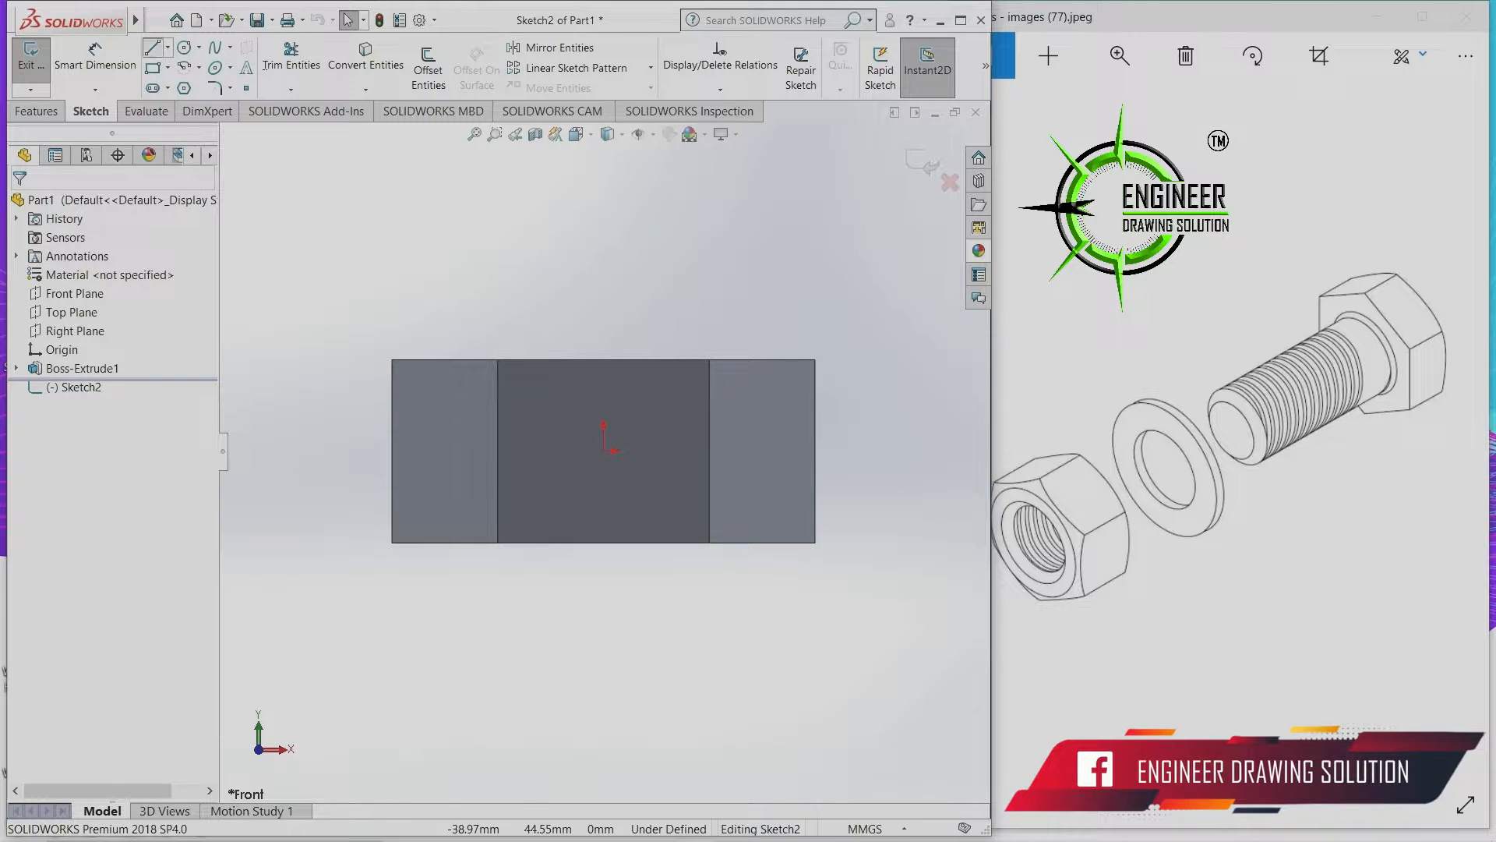
scroll(300, 361, "down", 2)
left_click(311, 285)
left_click(395, 326)
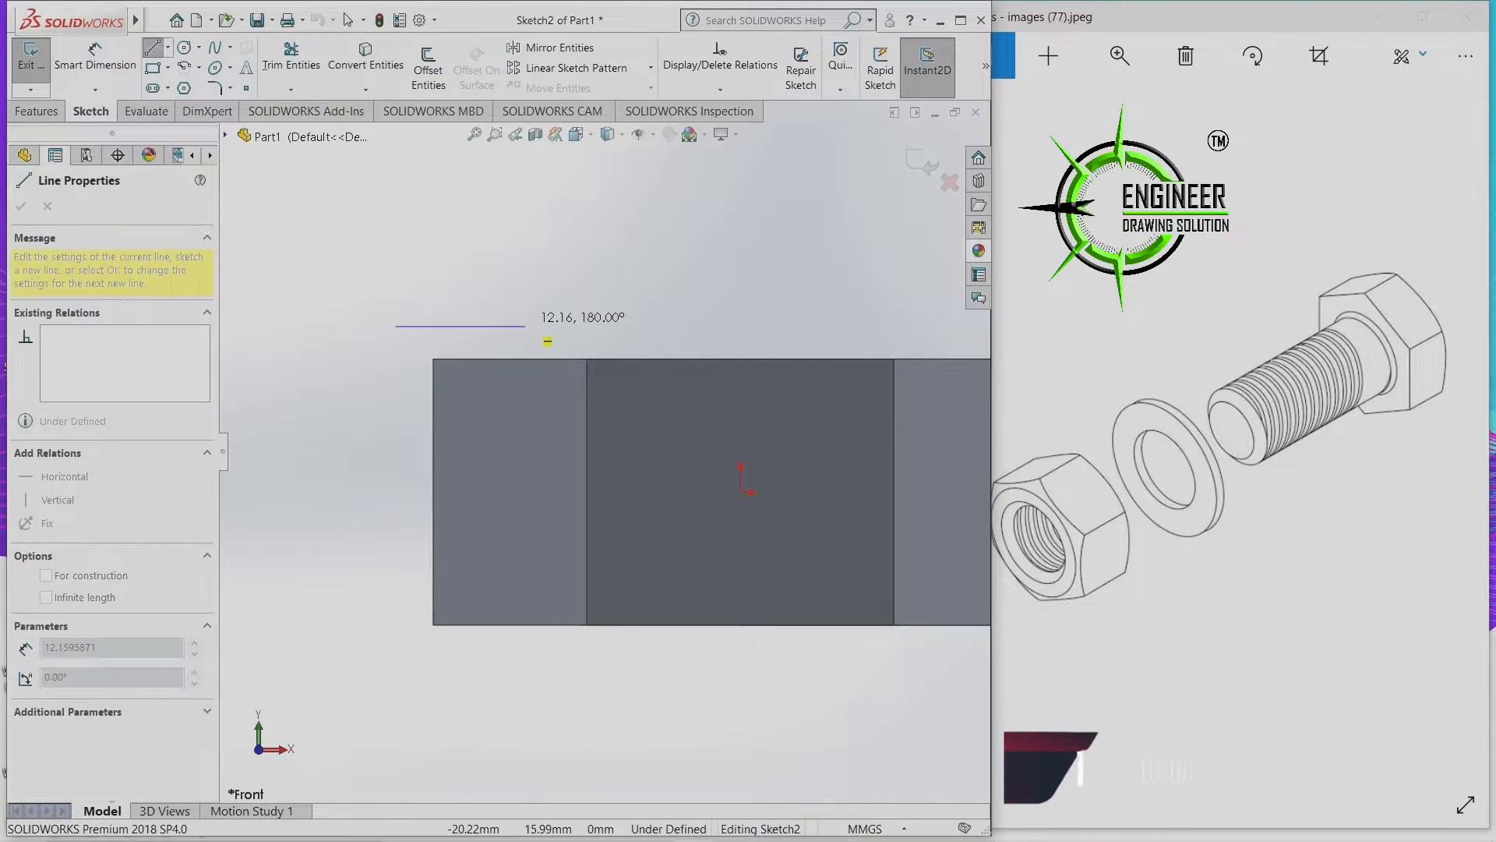
left_click(526, 326)
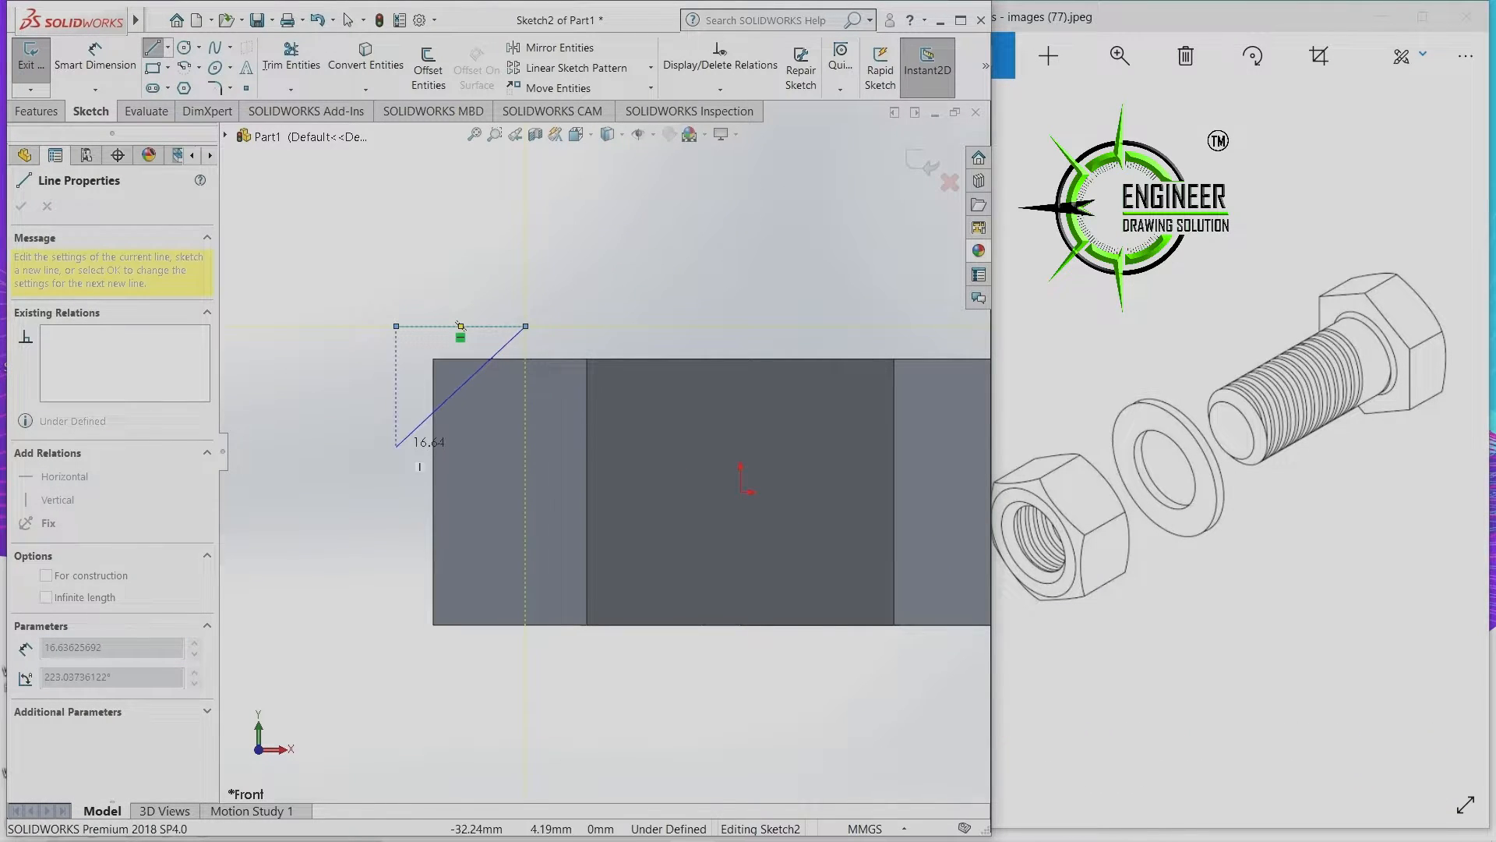
left_click(396, 445)
left_click(396, 325)
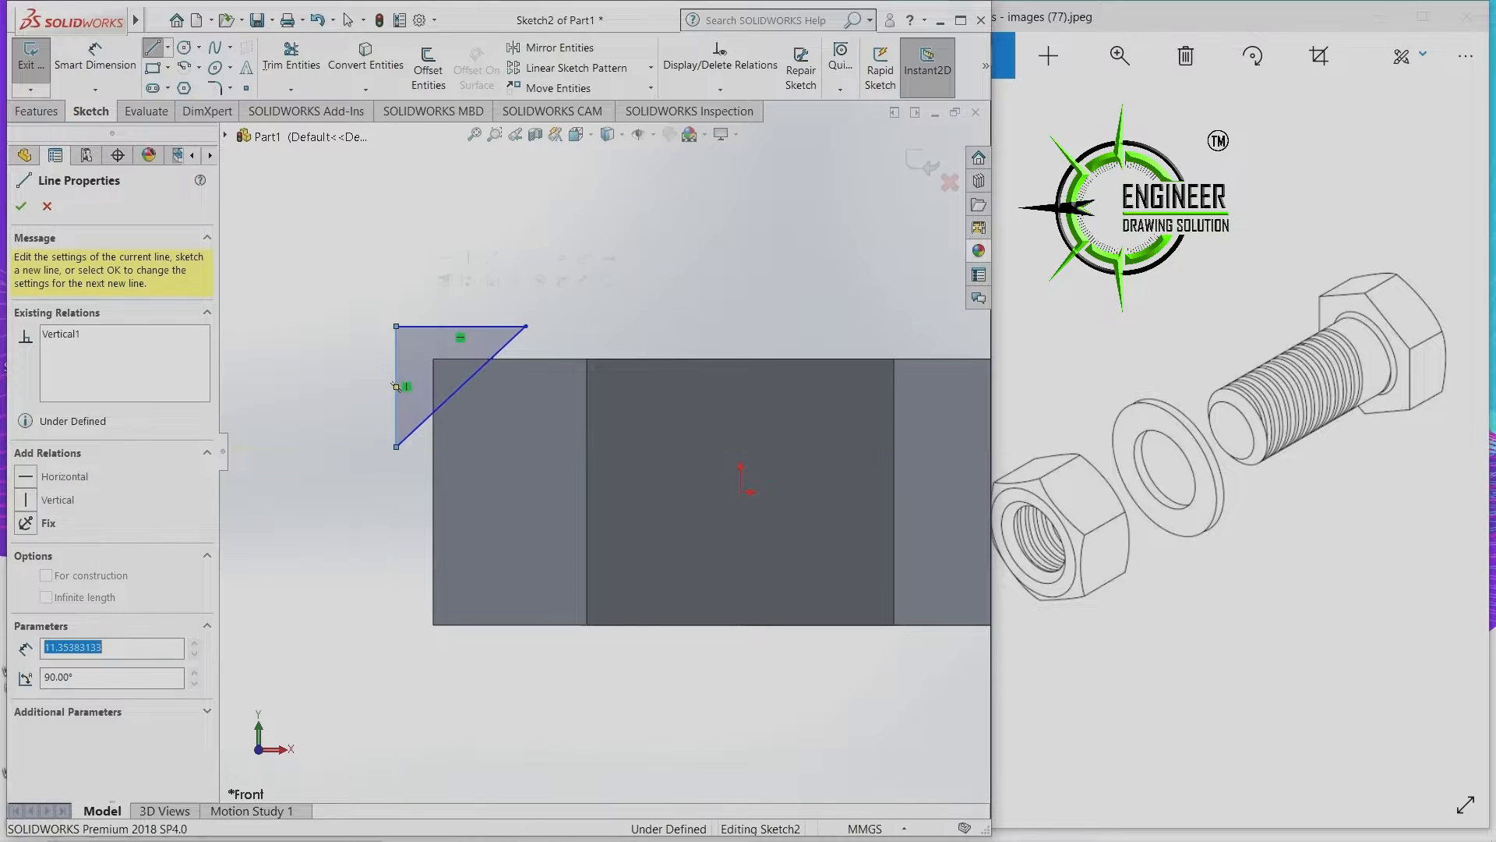
right_click(396, 386)
left_click(385, 283)
scroll(594, 468, "up", 1)
scroll(680, 312, "down", 1)
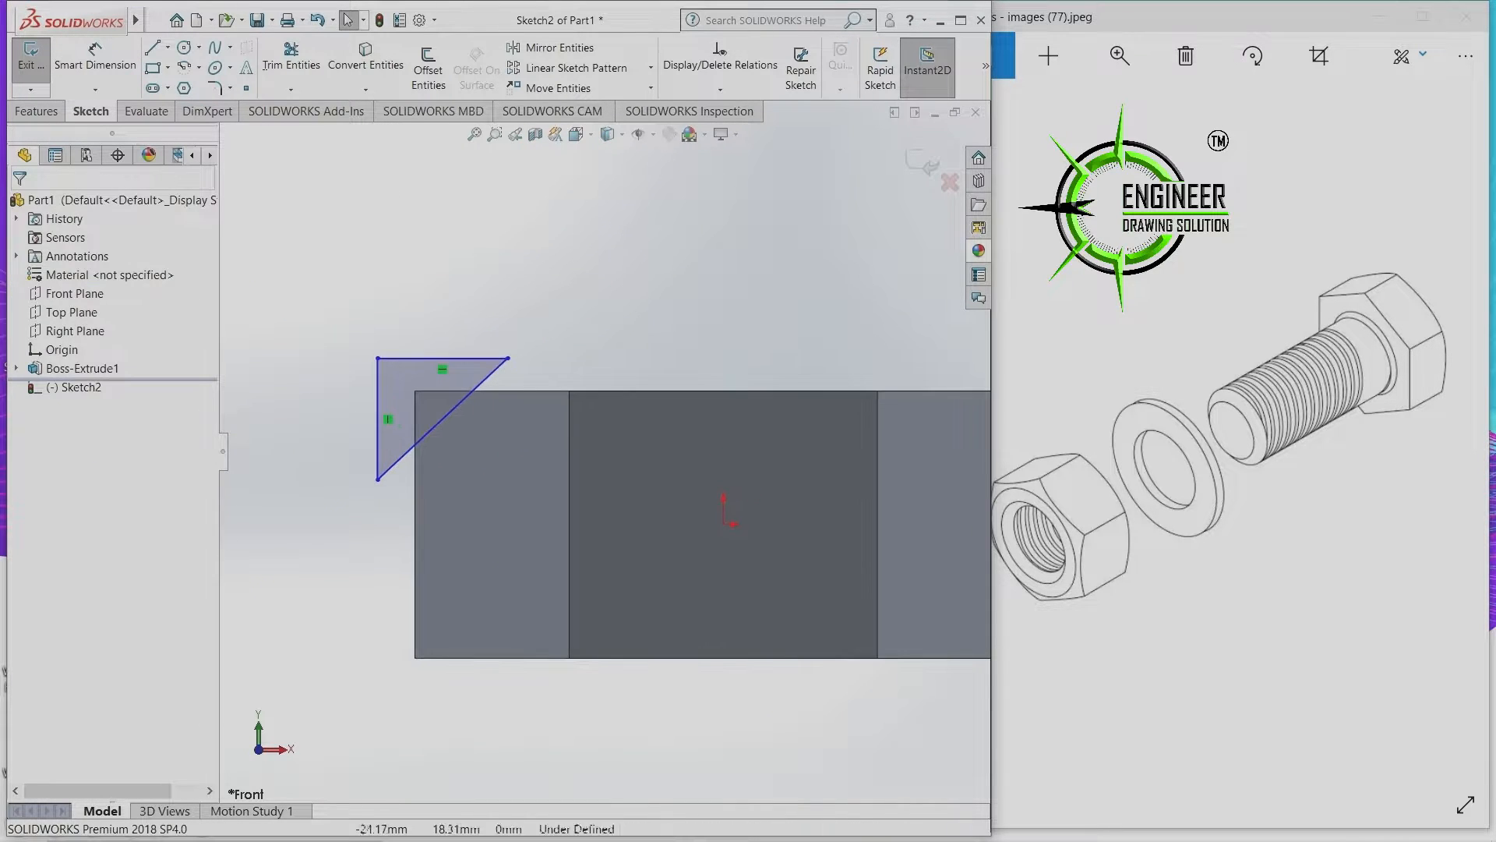
Draw a vertical centerline through the origin, extending above and below the nut, and exit the sketch.
scroll(603, 452, "up", 2)
left_click(168, 48)
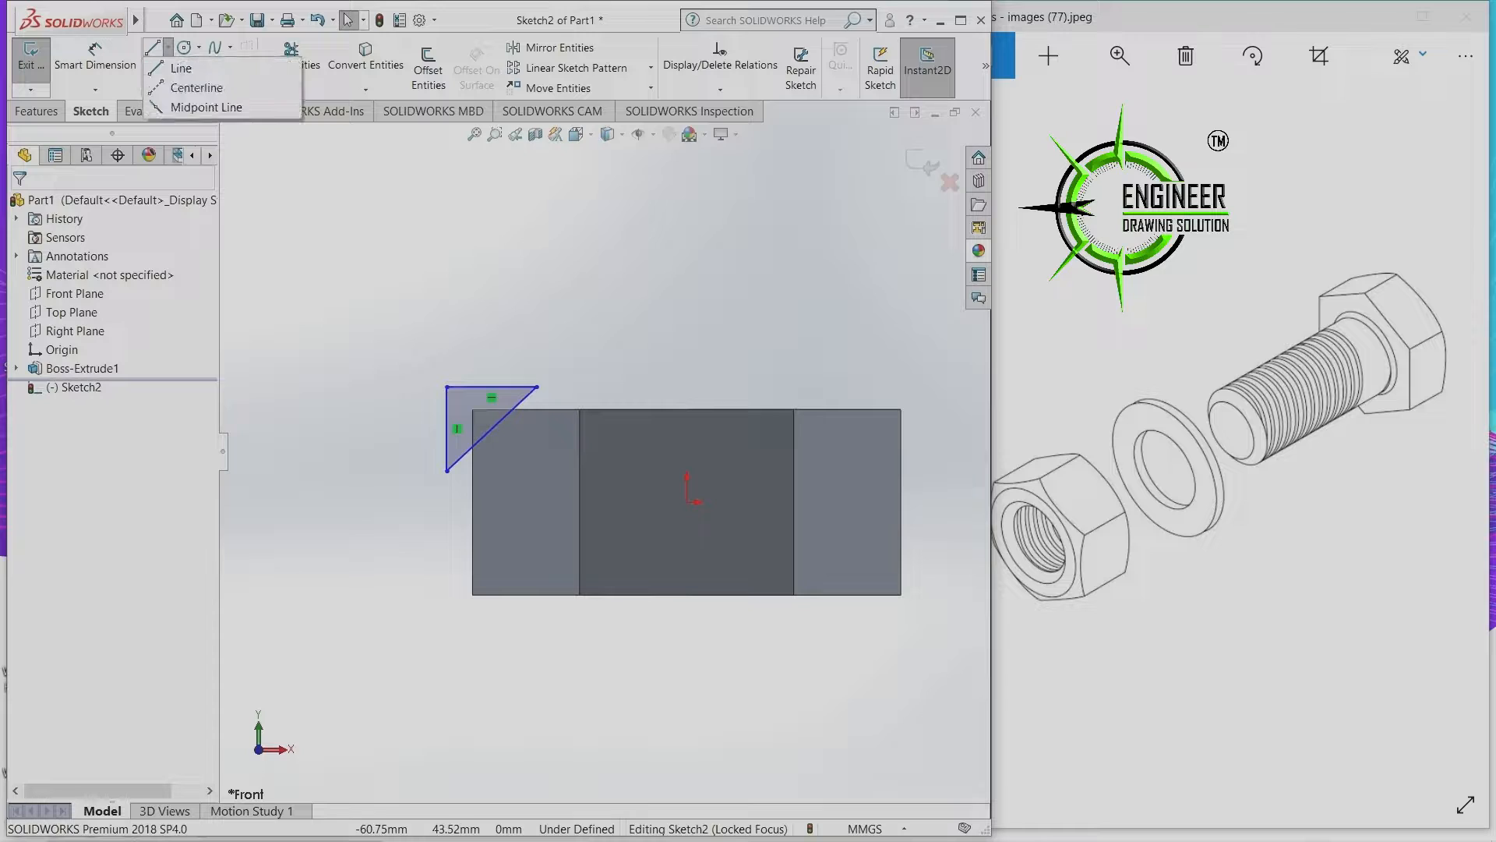
left_click(194, 86)
left_click(687, 274)
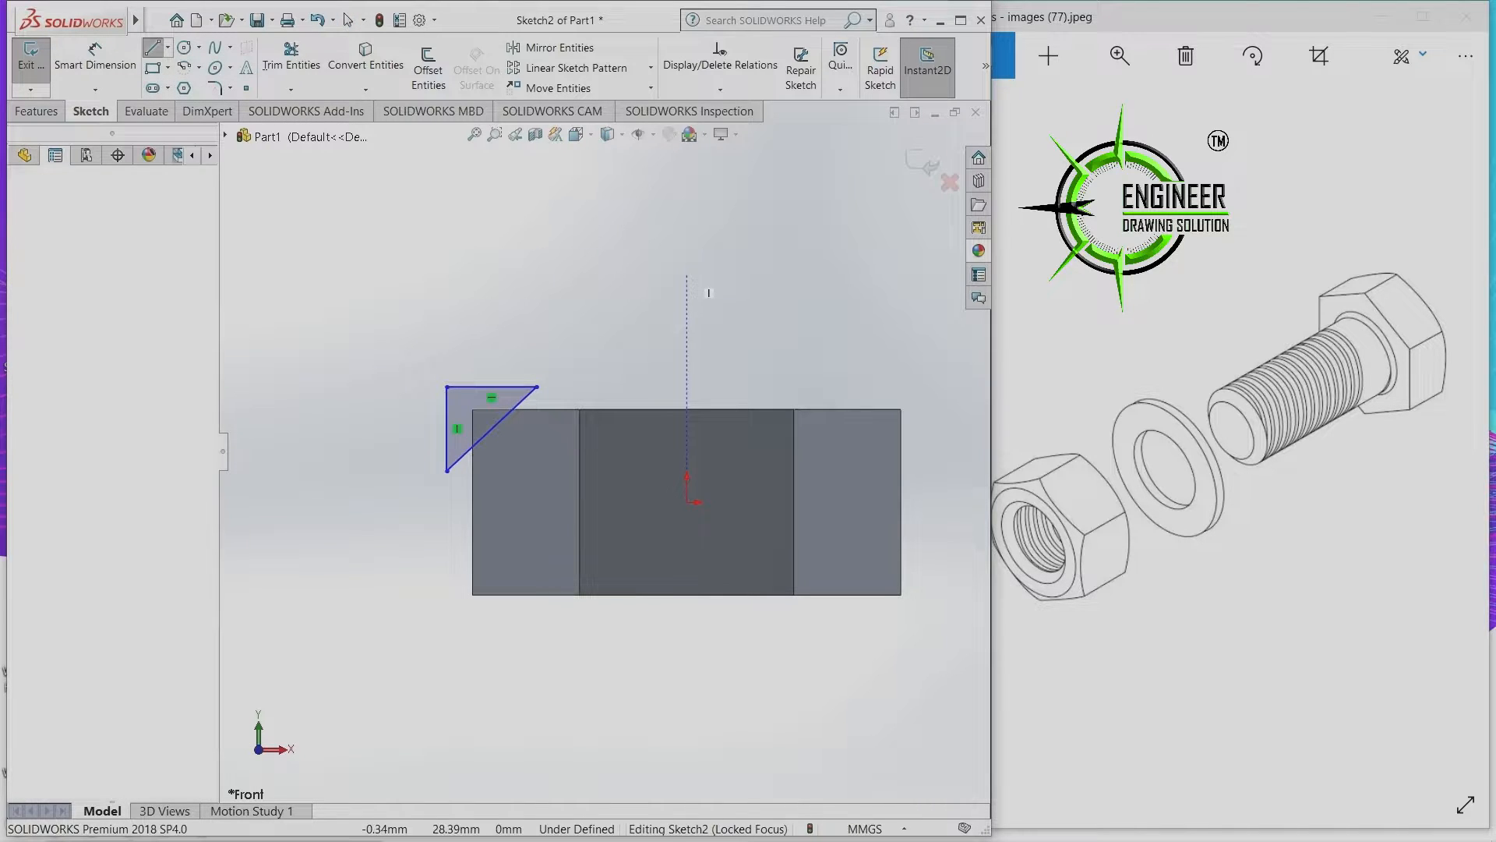
left_click(687, 702)
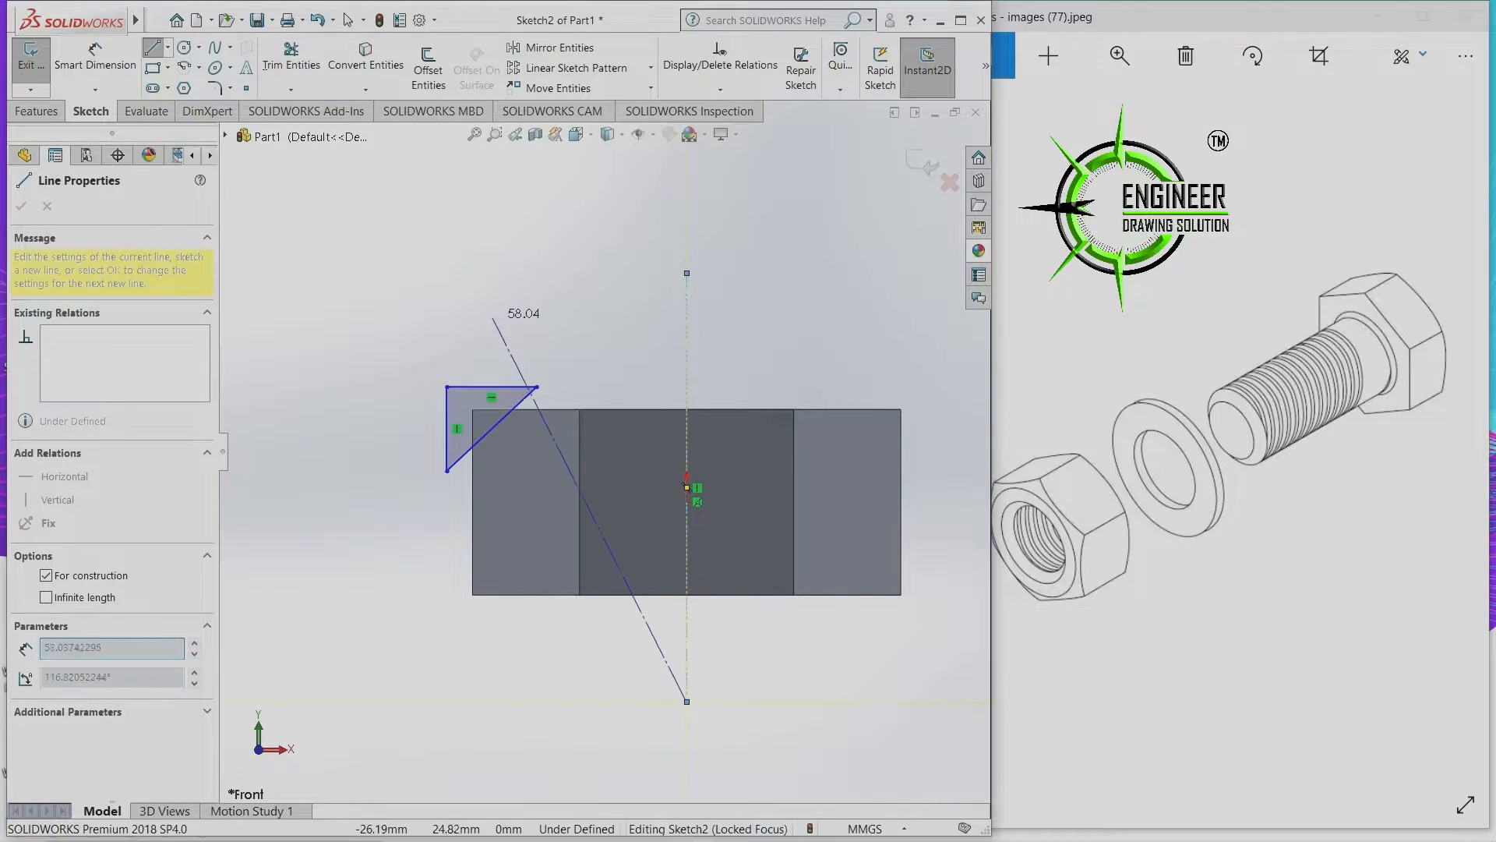
right_click(405, 255)
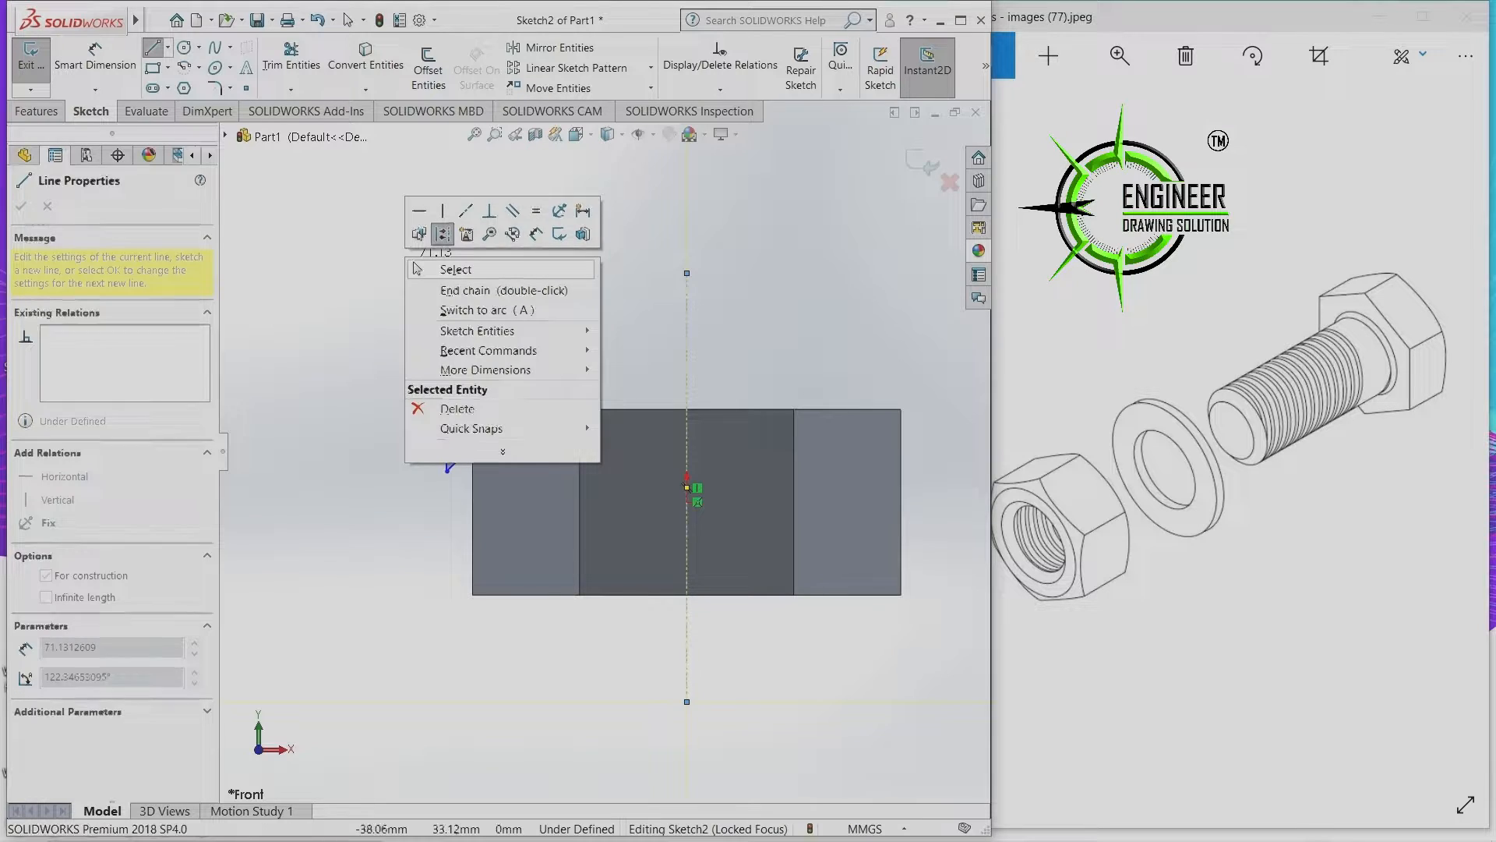
left_click(425, 267)
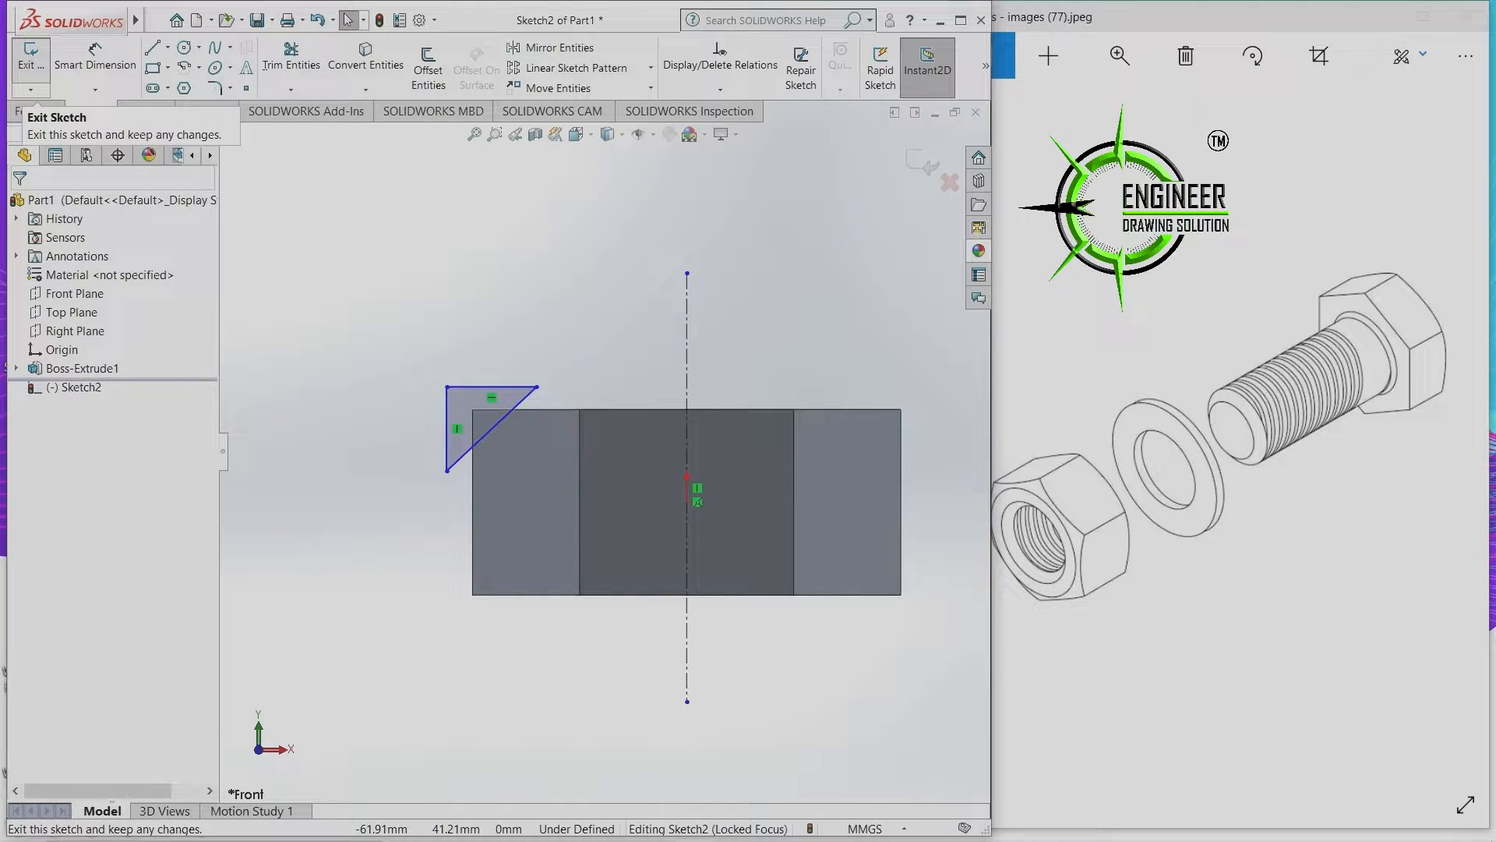
left_click(30, 56)
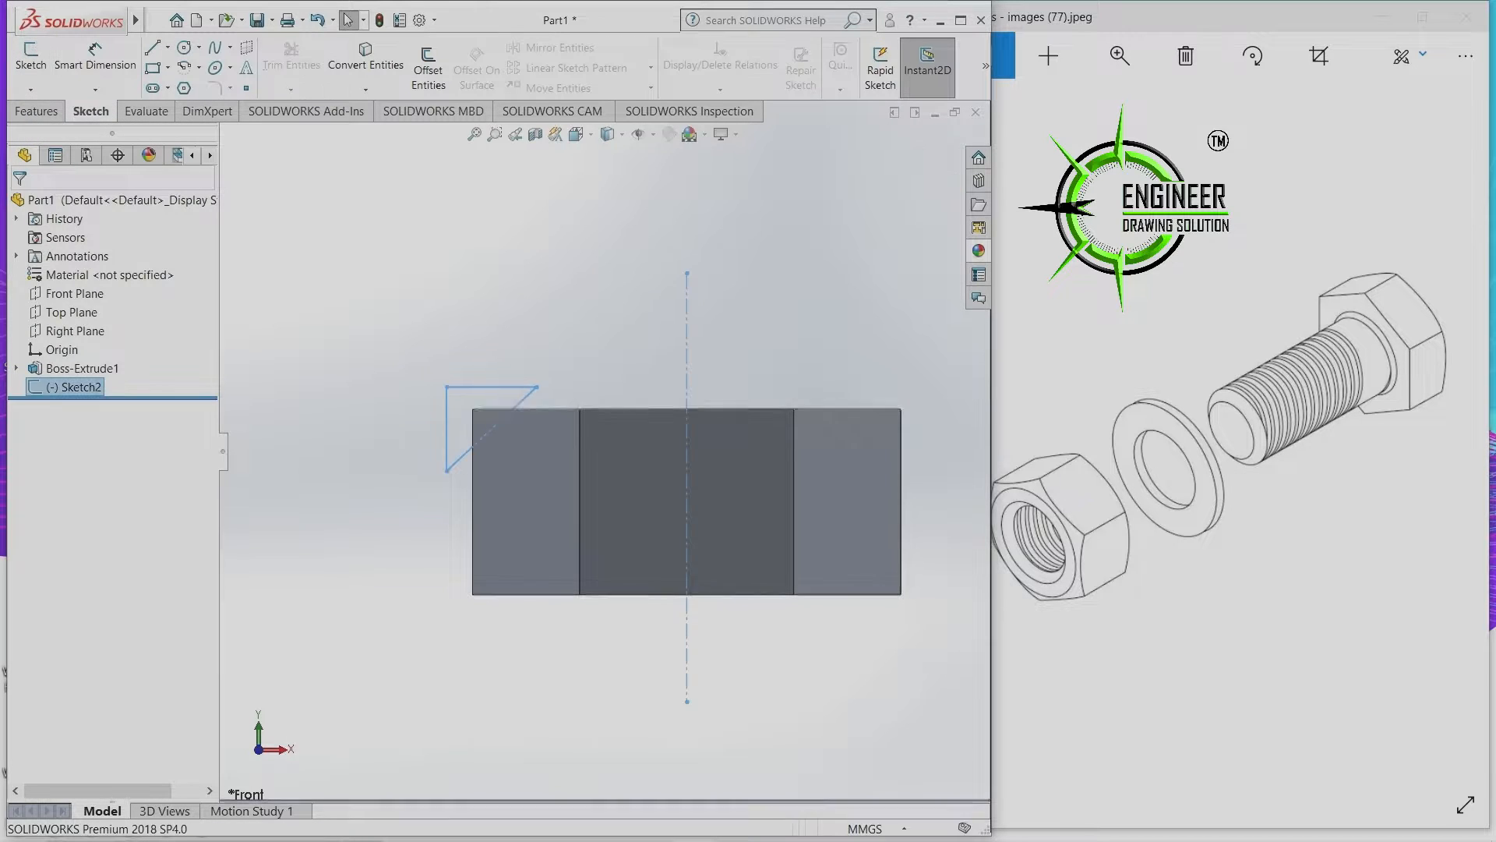
Revolve-cut the triangle 360 degrees around the vertical centerline to bevel the nut's upper corners.
middle_click_drag(694, 311, 742, 377)
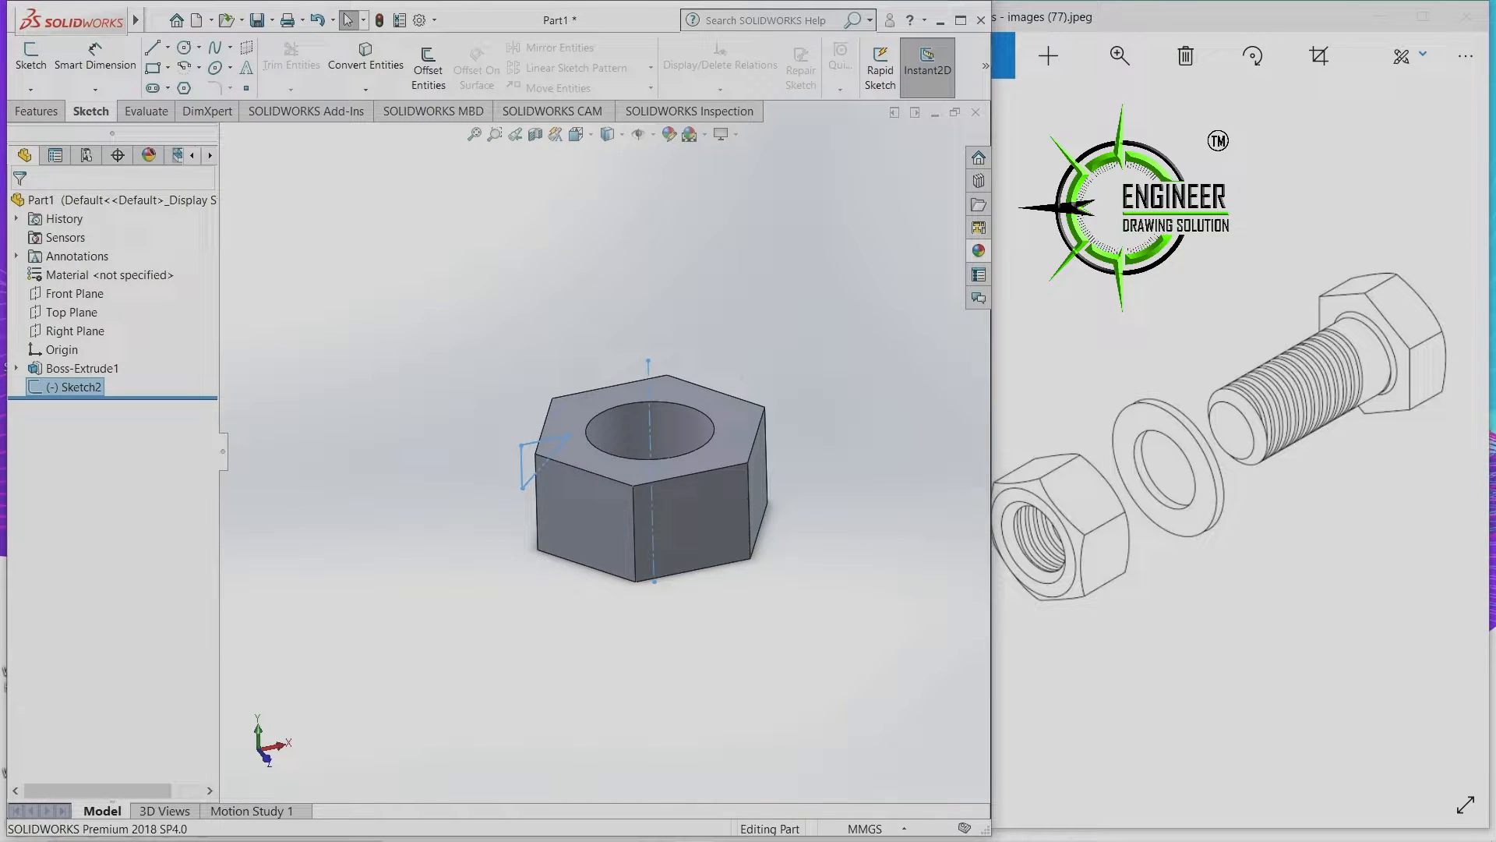
key("alt+i")
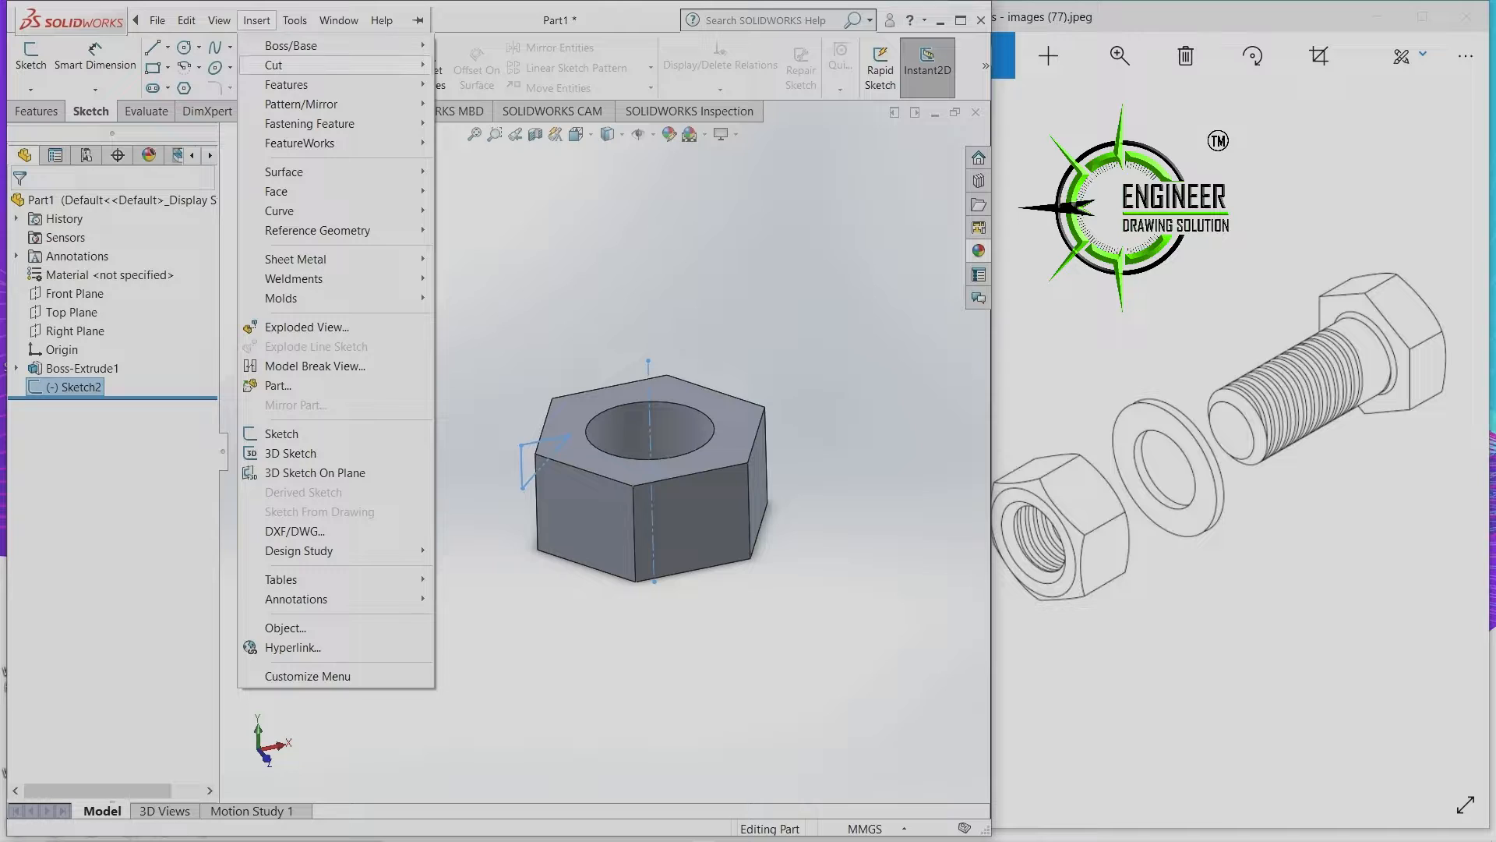
mouse_move(287, 66)
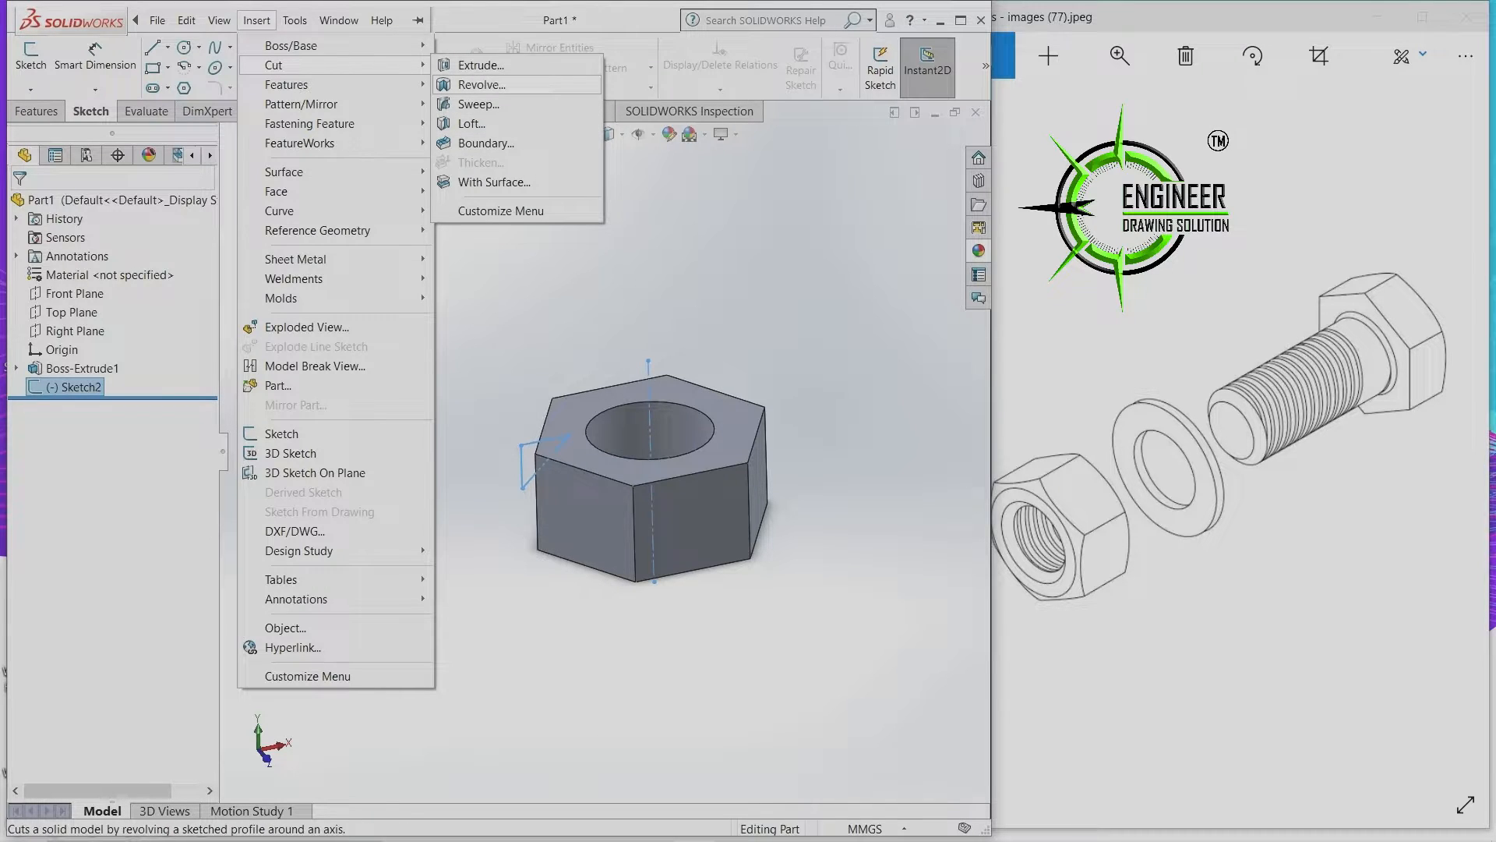
left_click(481, 84)
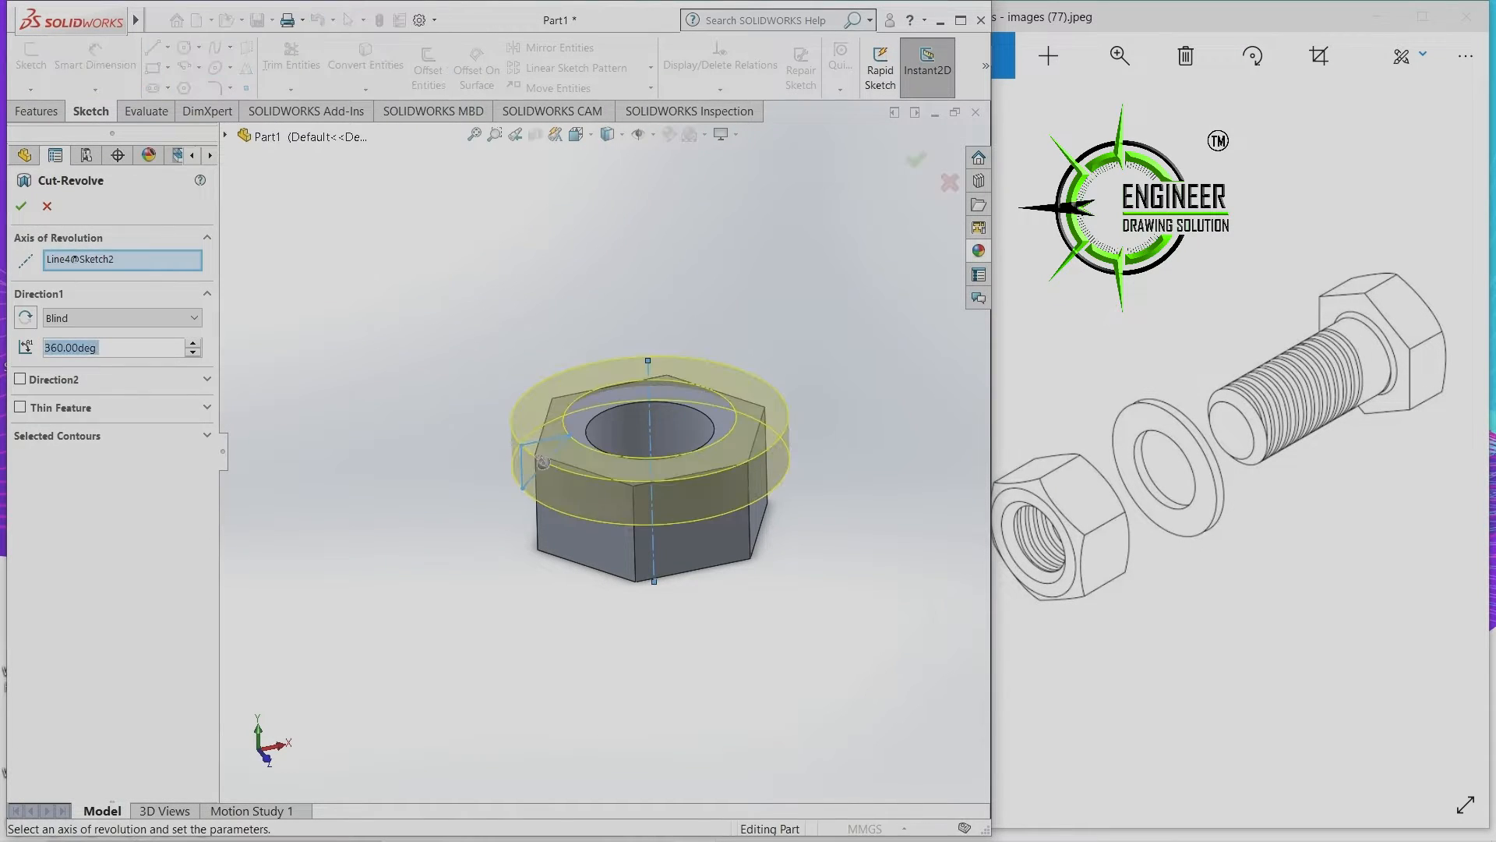
key("Return")
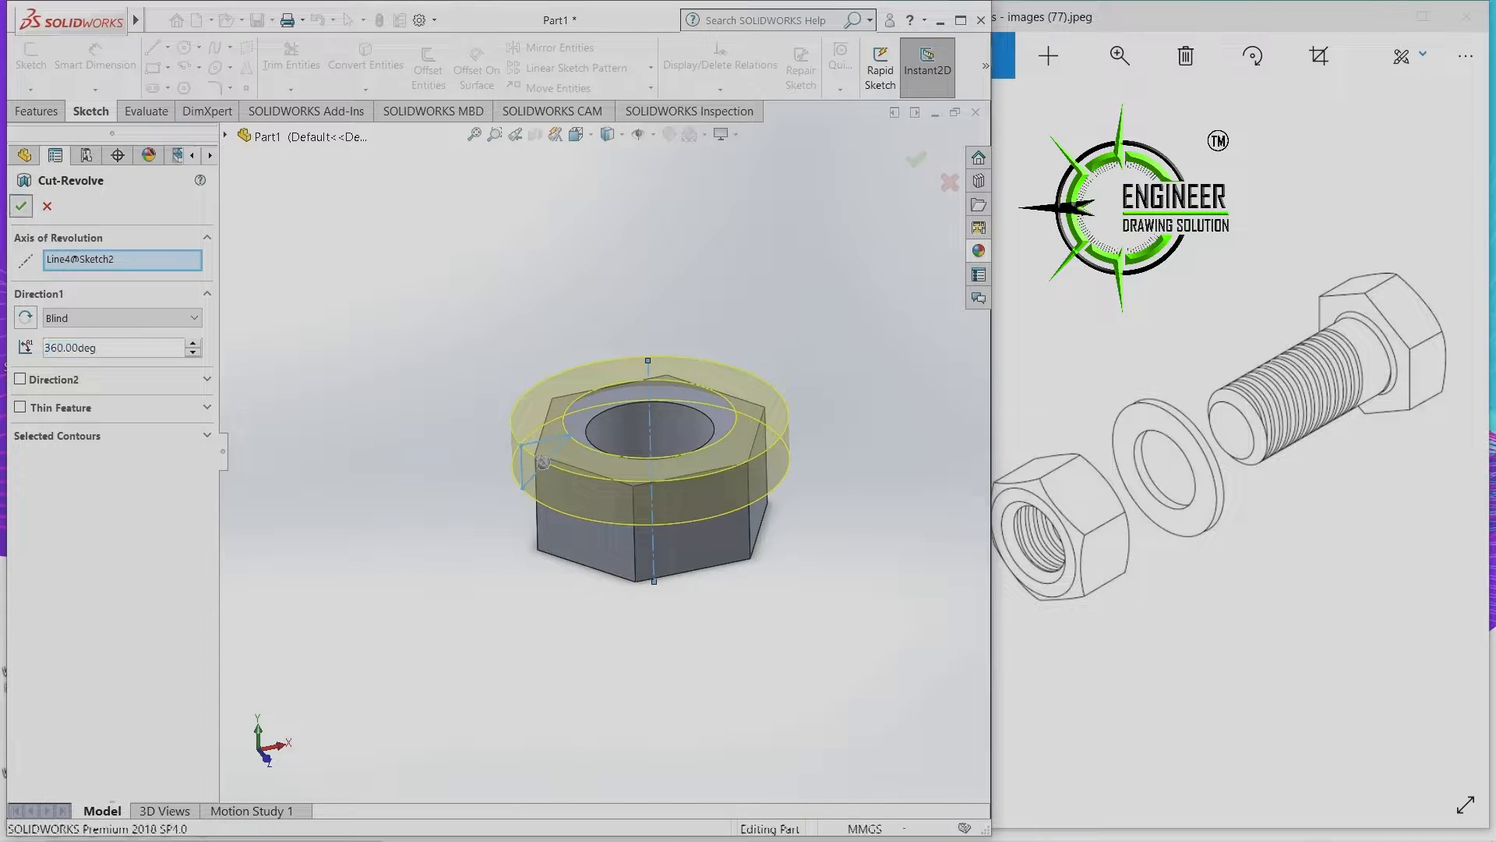
middle_click_drag(647, 452, 628, 491)
key("Up")
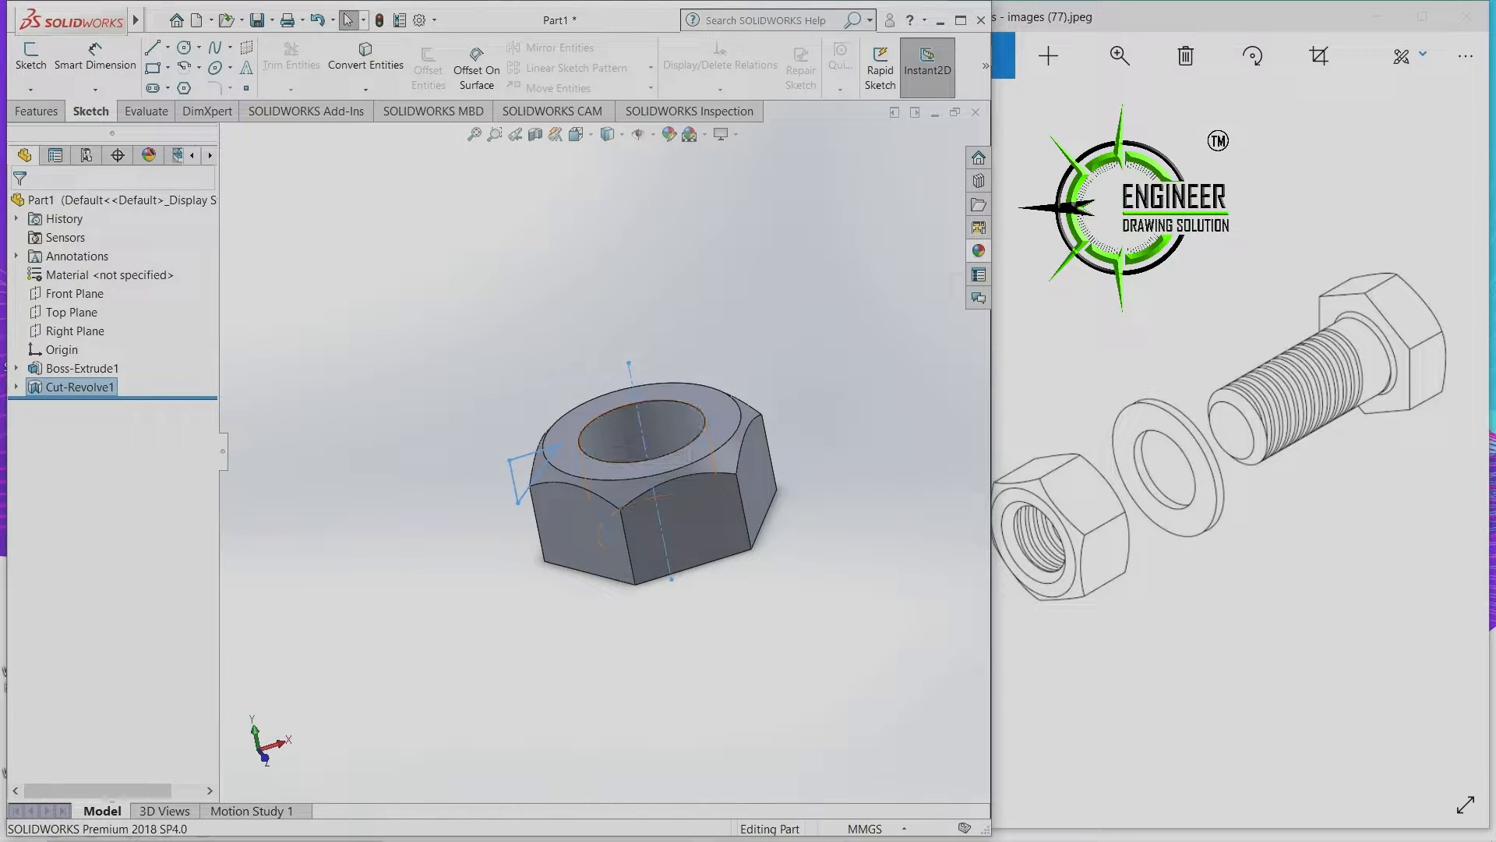
key("Escape")
mouse_move(651, 491)
middle_mouse_down()
mouse_move(654, 421)
mouse_move(639, 497)
middle_mouse_up()
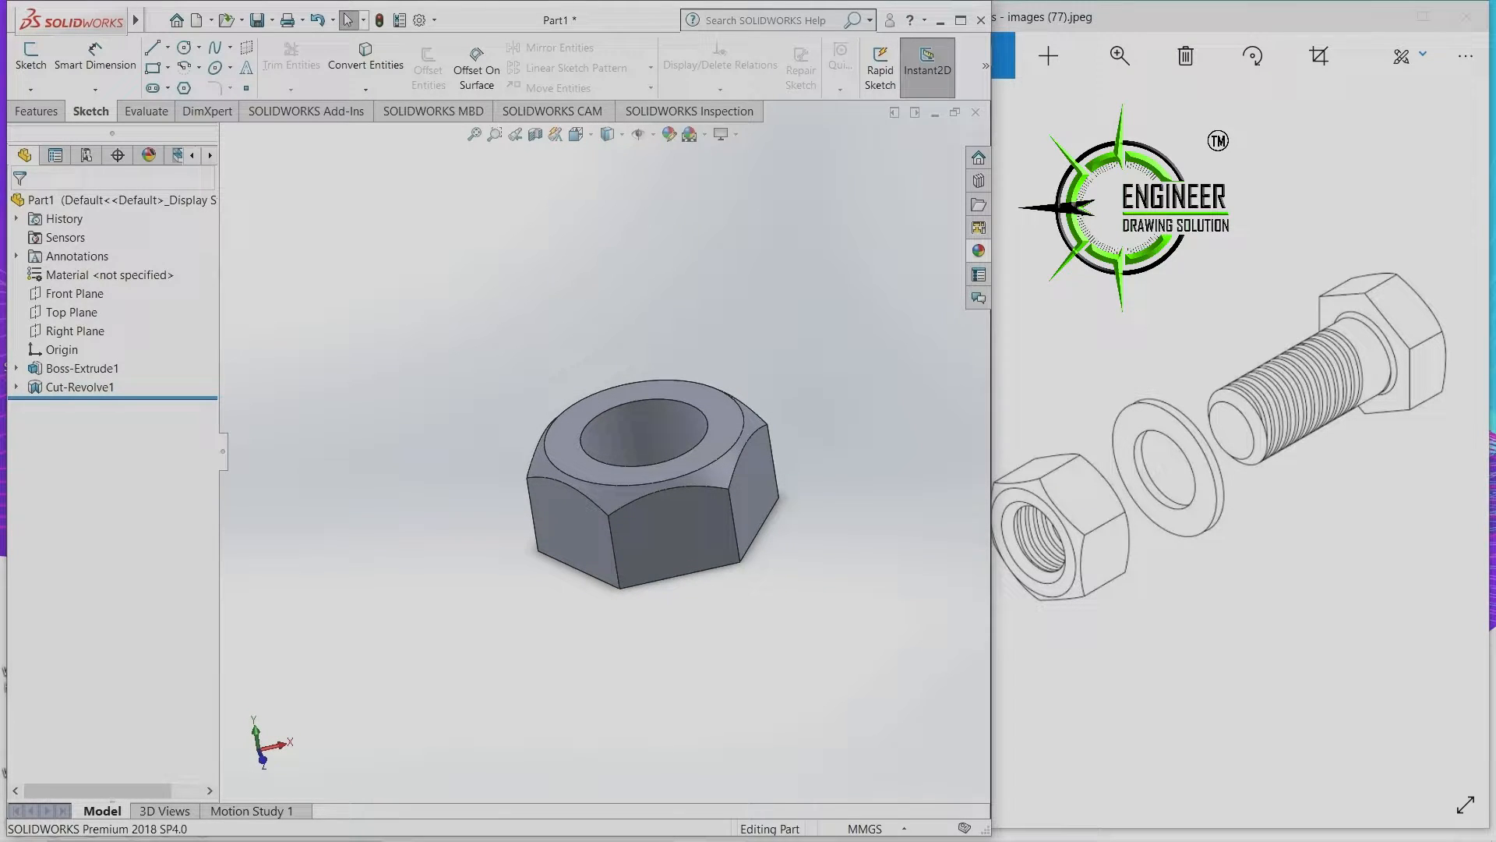
Mirror the revolved corner cut about the Top Plane to bevel the nut's lower corners.
left_click(82, 368)
middle_click_drag(651, 491, 686, 413)
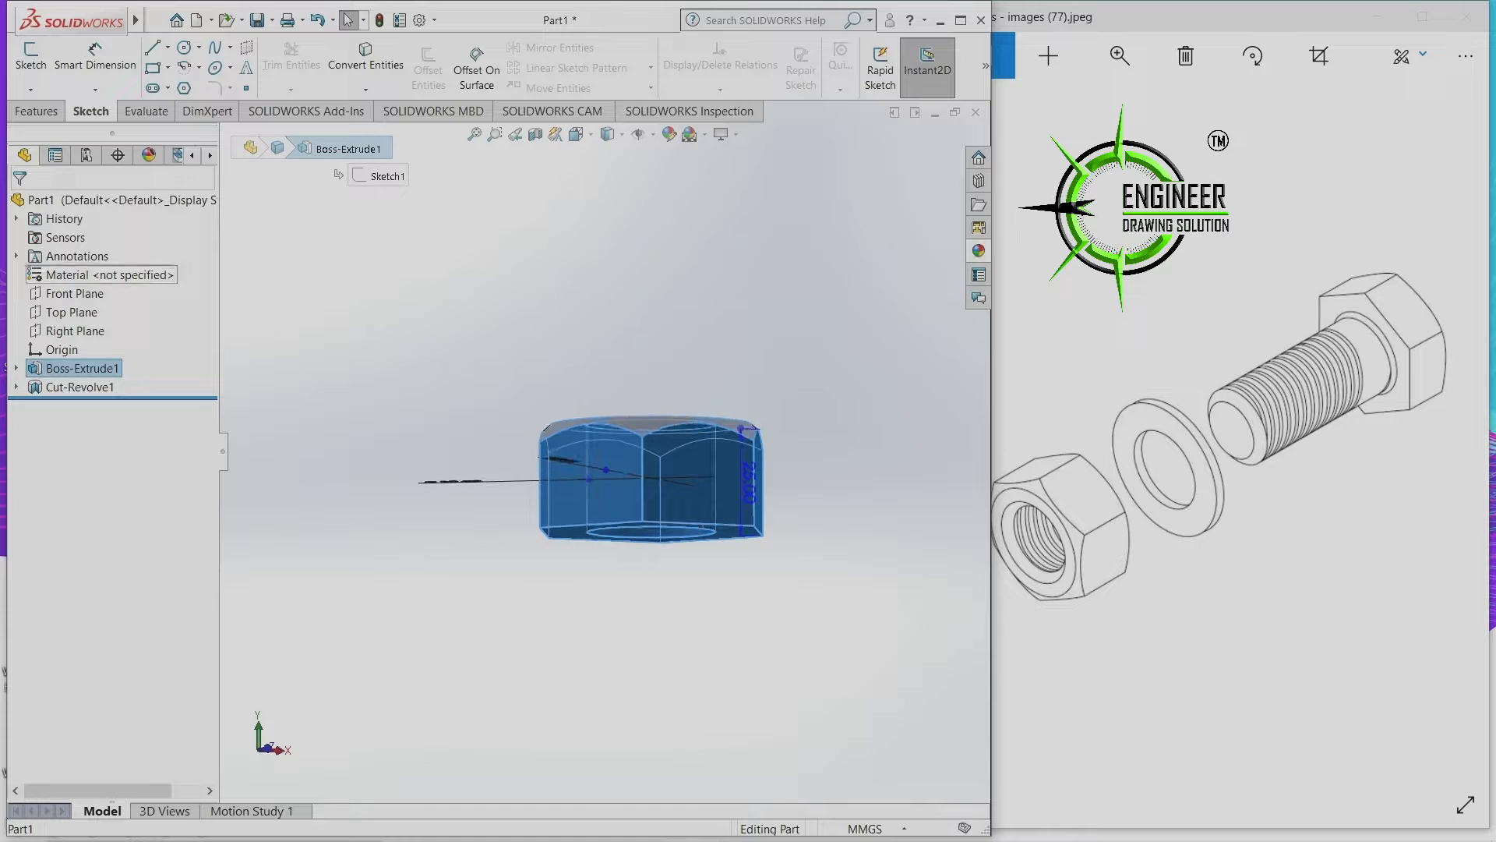
left_click(70, 312)
key("Escape")
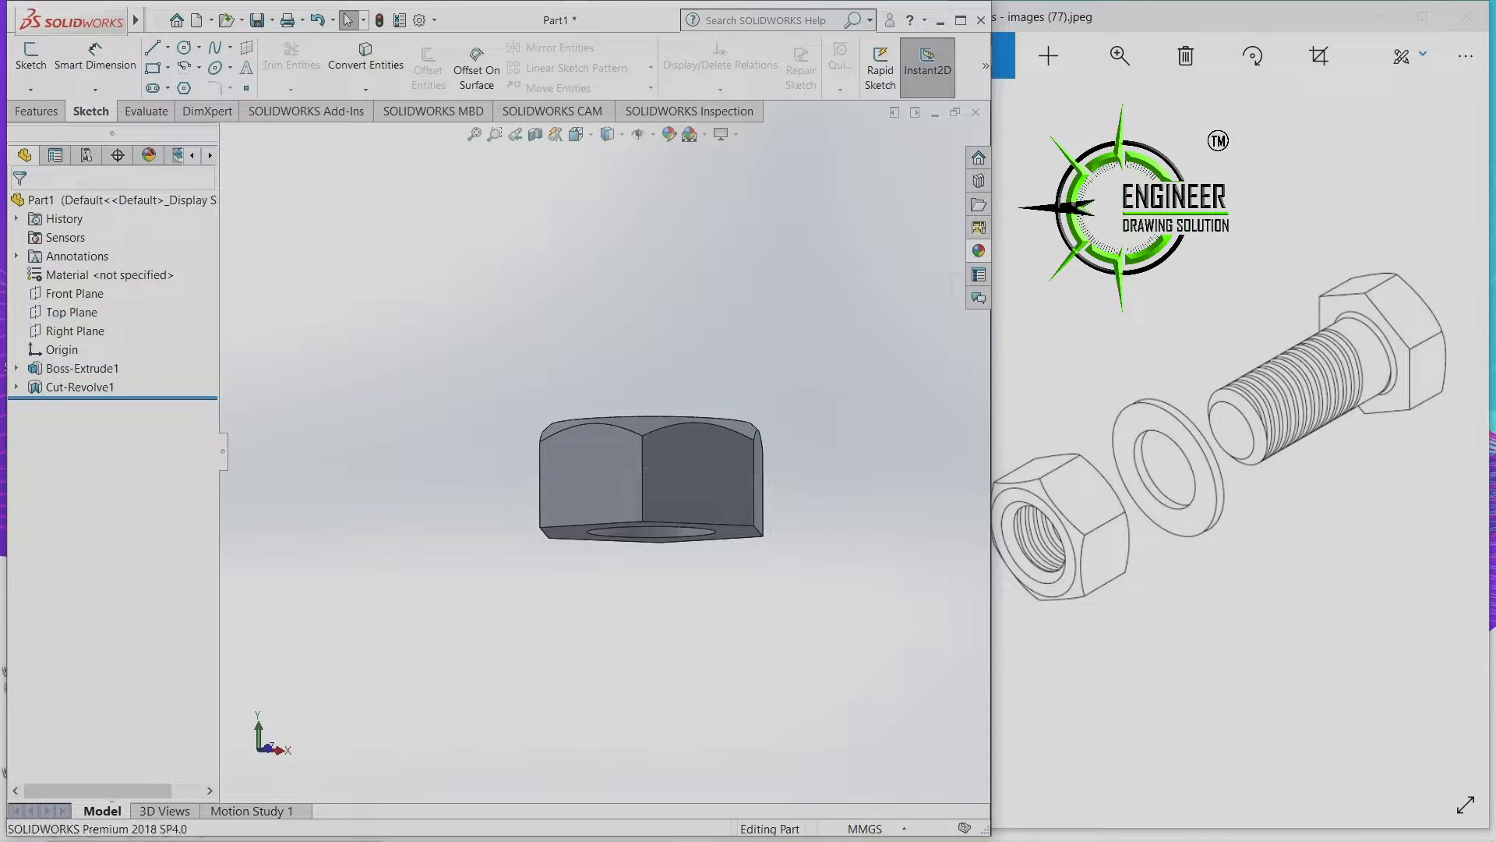
mouse_move(135, 20)
left_click(219, 21)
mouse_move(256, 20)
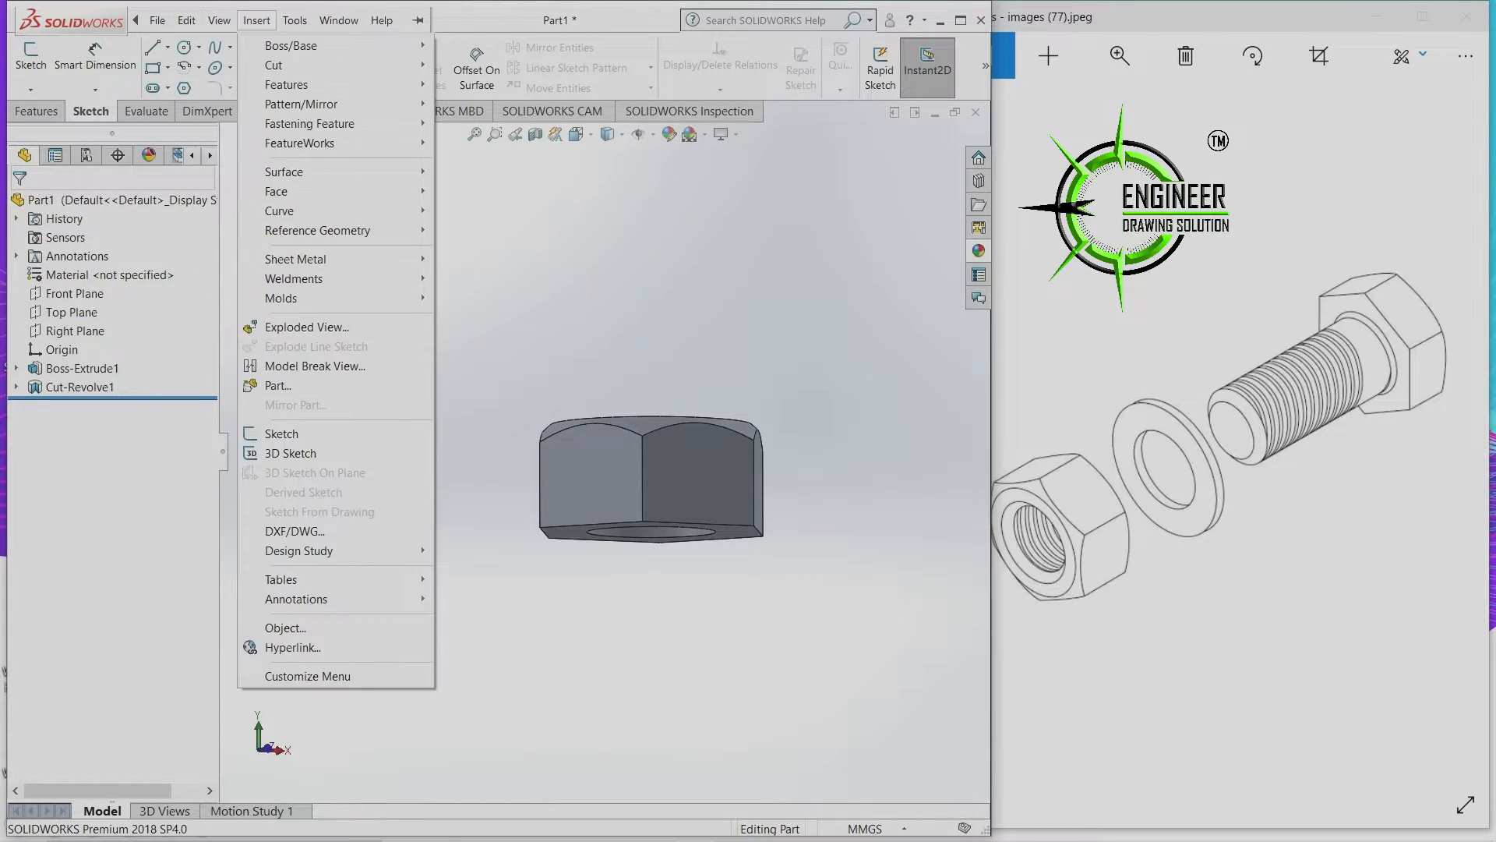
mouse_move(312, 104)
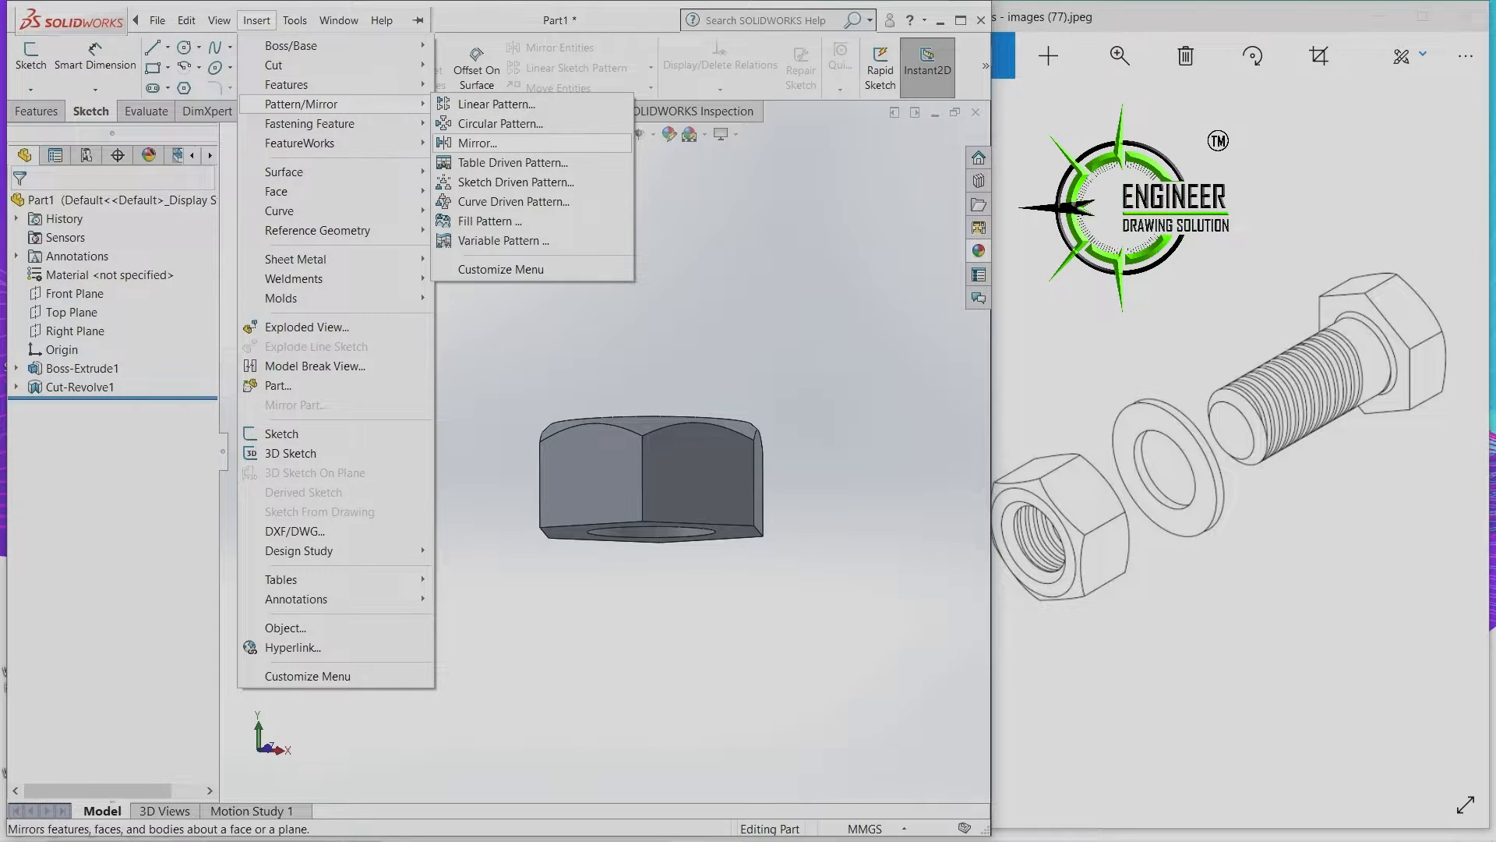
left_click(477, 143)
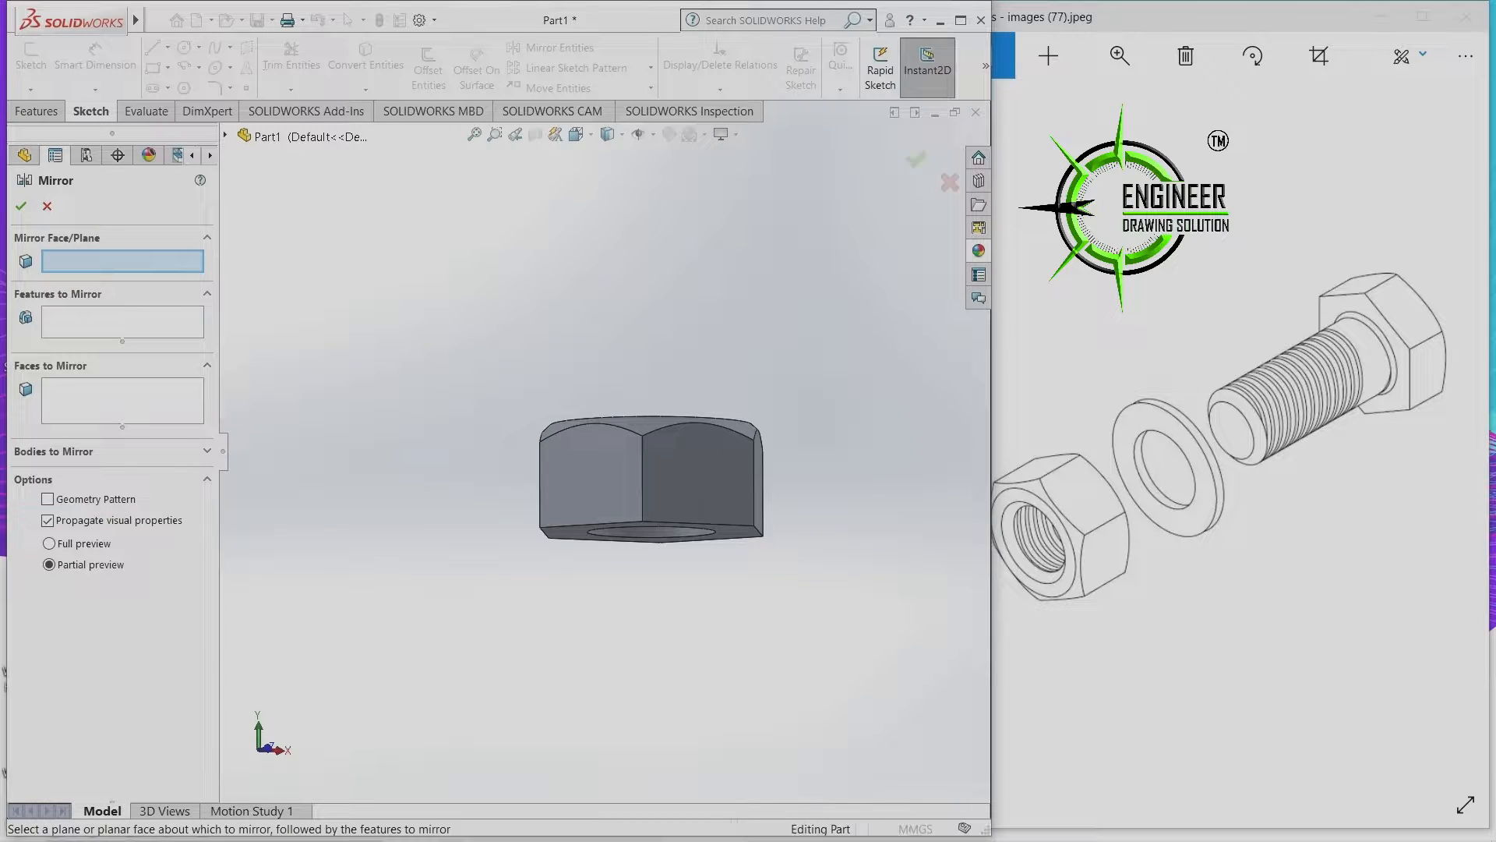
left_click(226, 136)
left_click(298, 249)
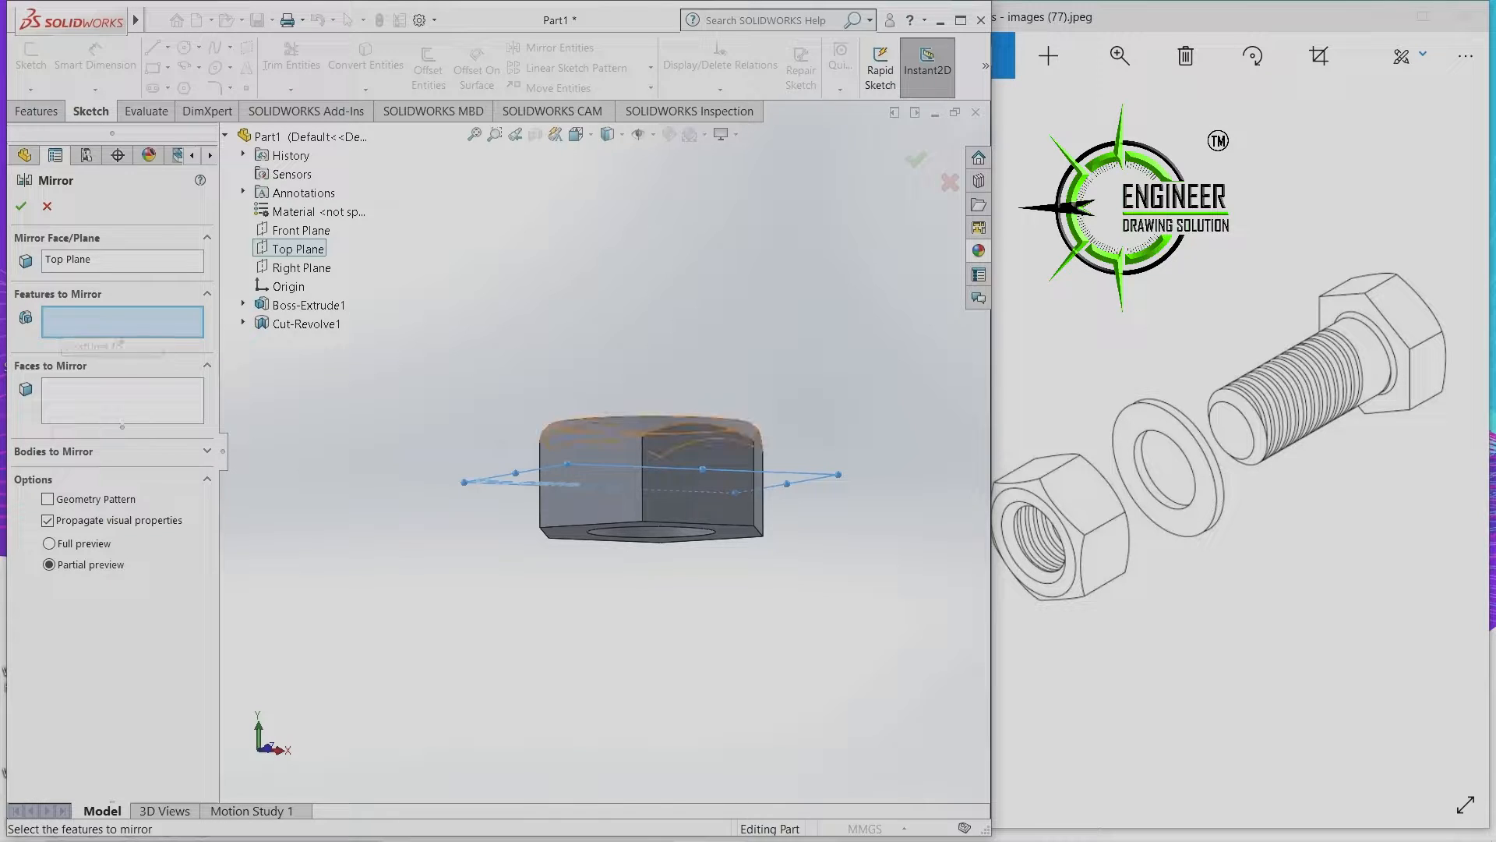
left_click(312, 323)
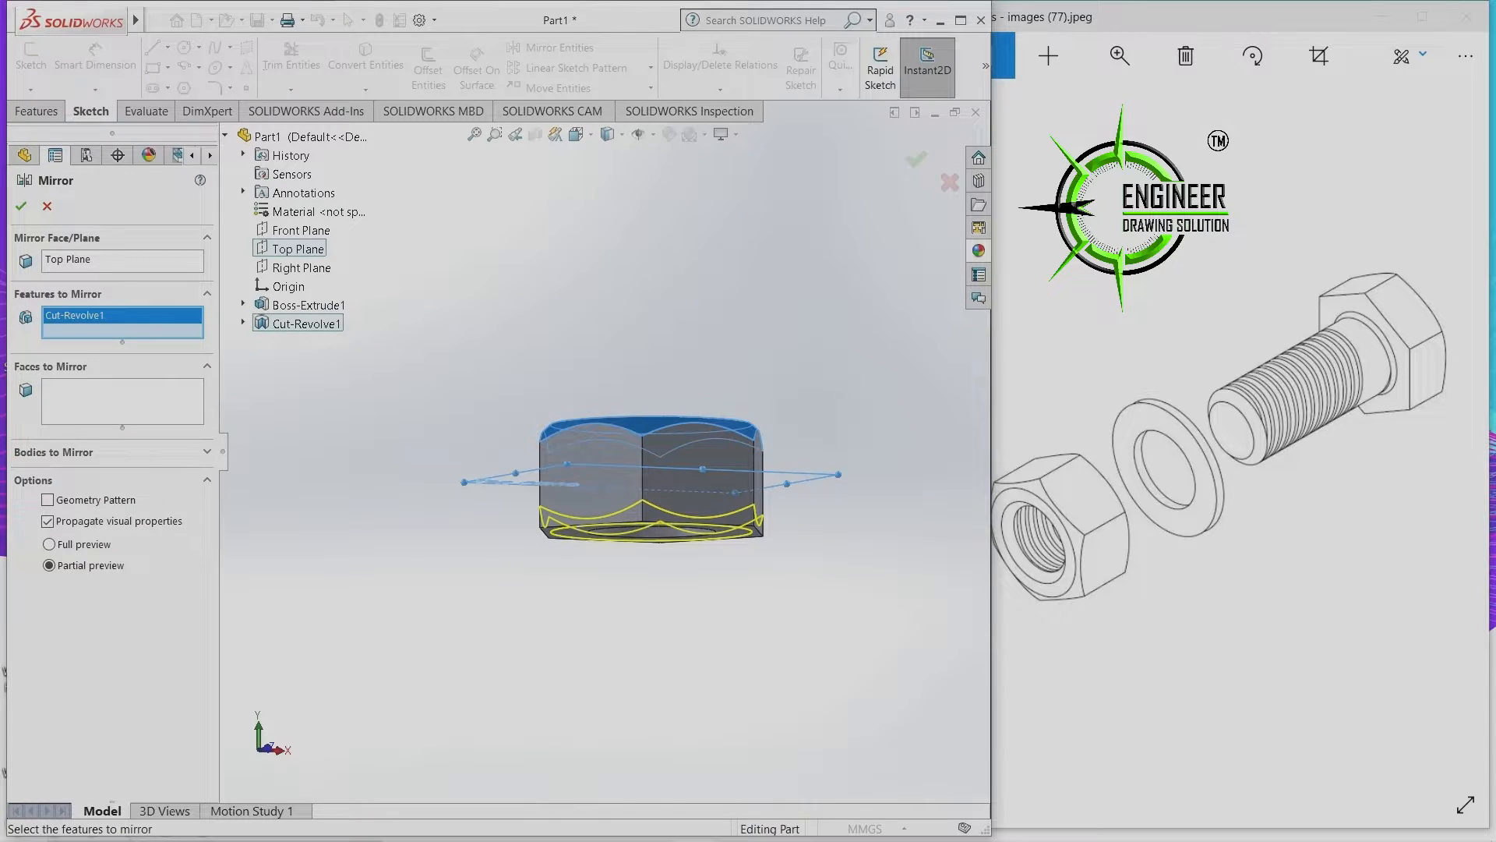
middle_click_drag(651, 459, 674, 530)
key("Return")
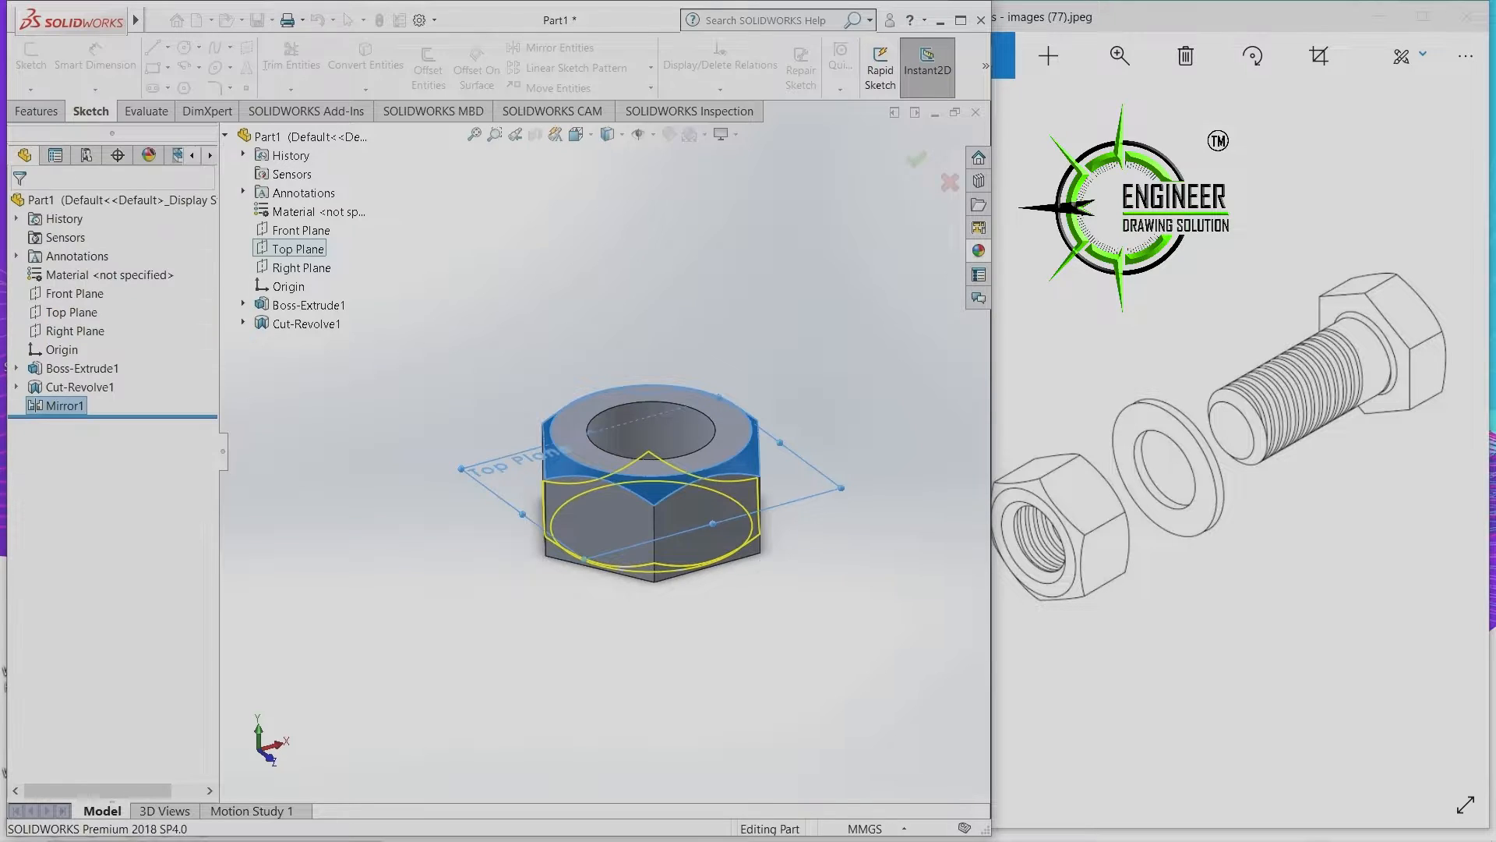
middle_click_drag(653, 468, 635, 401)
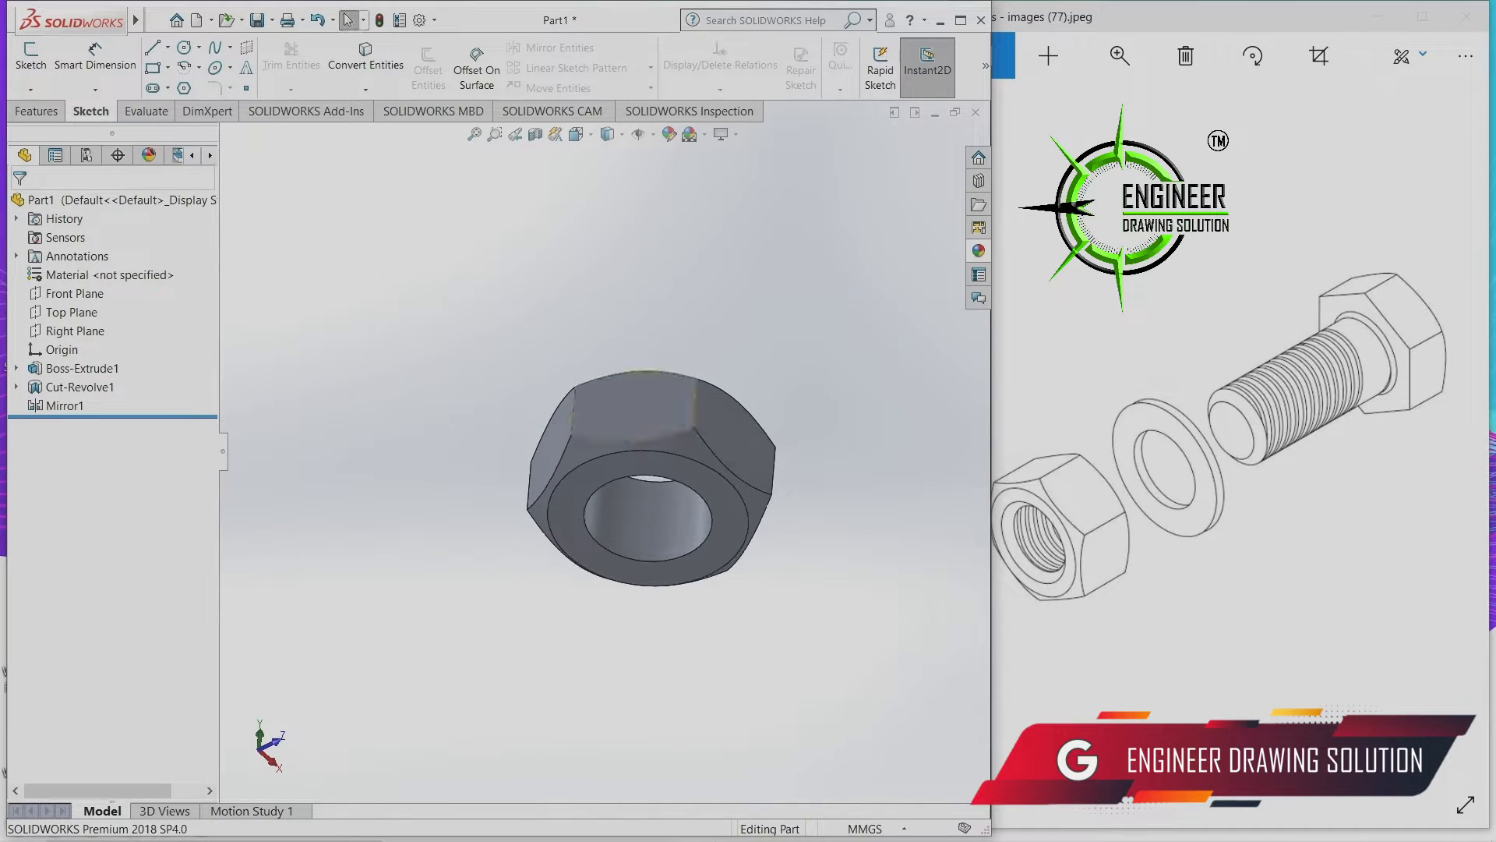
left_click(585, 526)
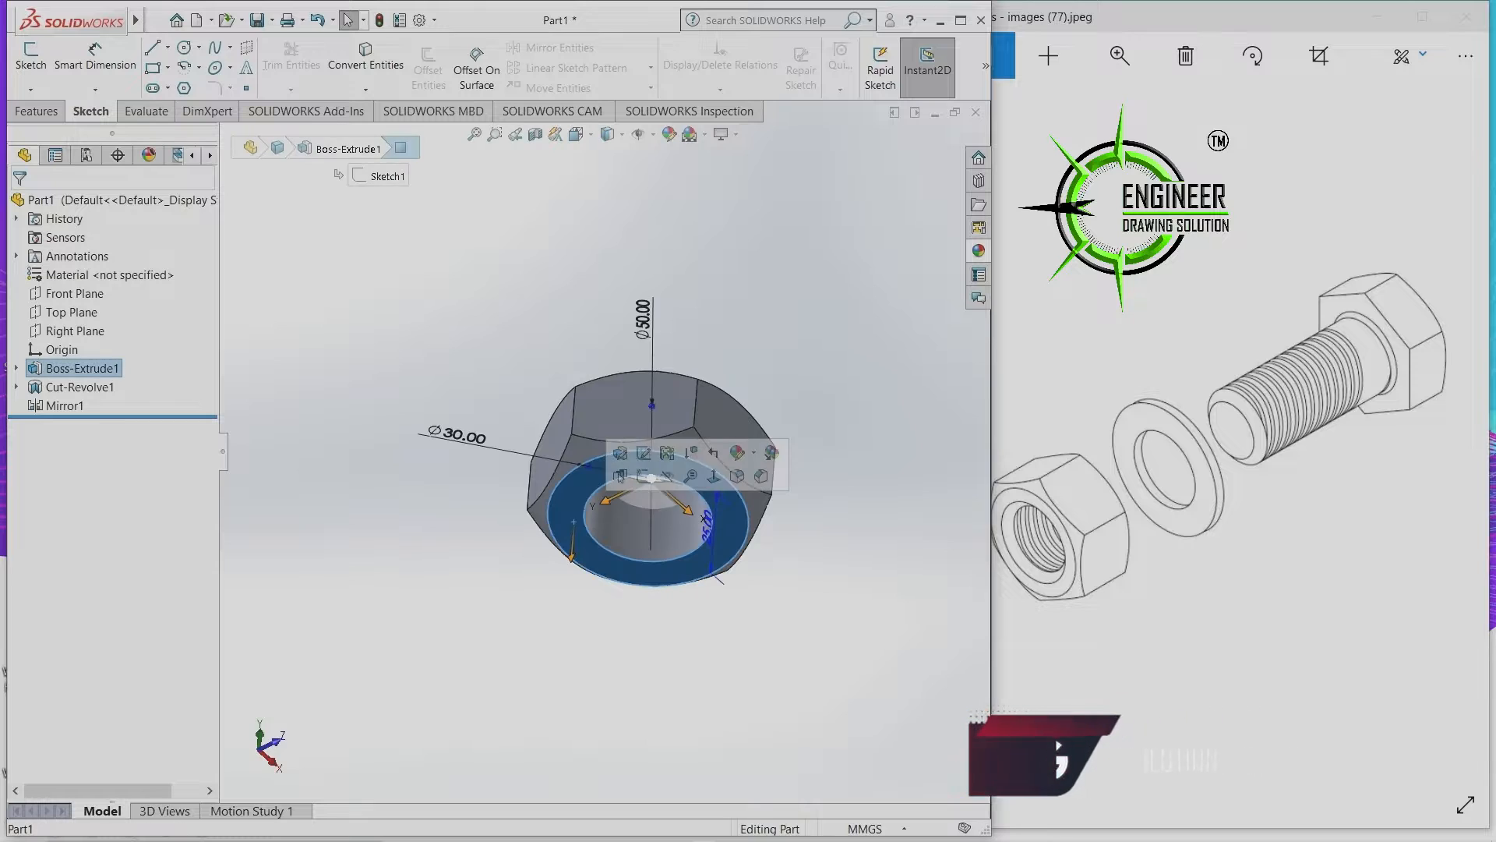
left_click(644, 475)
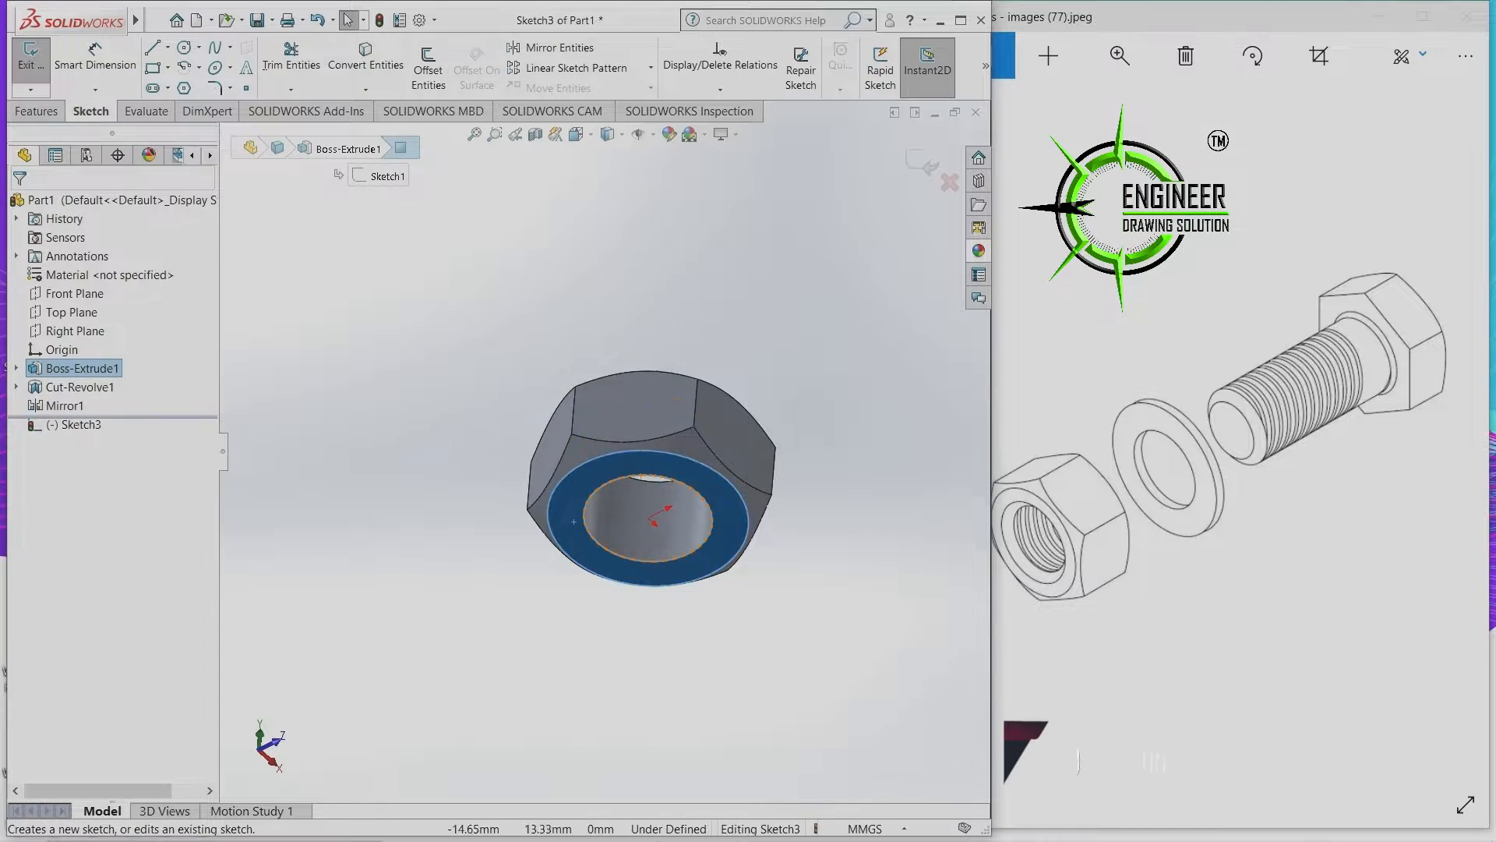
left_click(577, 135)
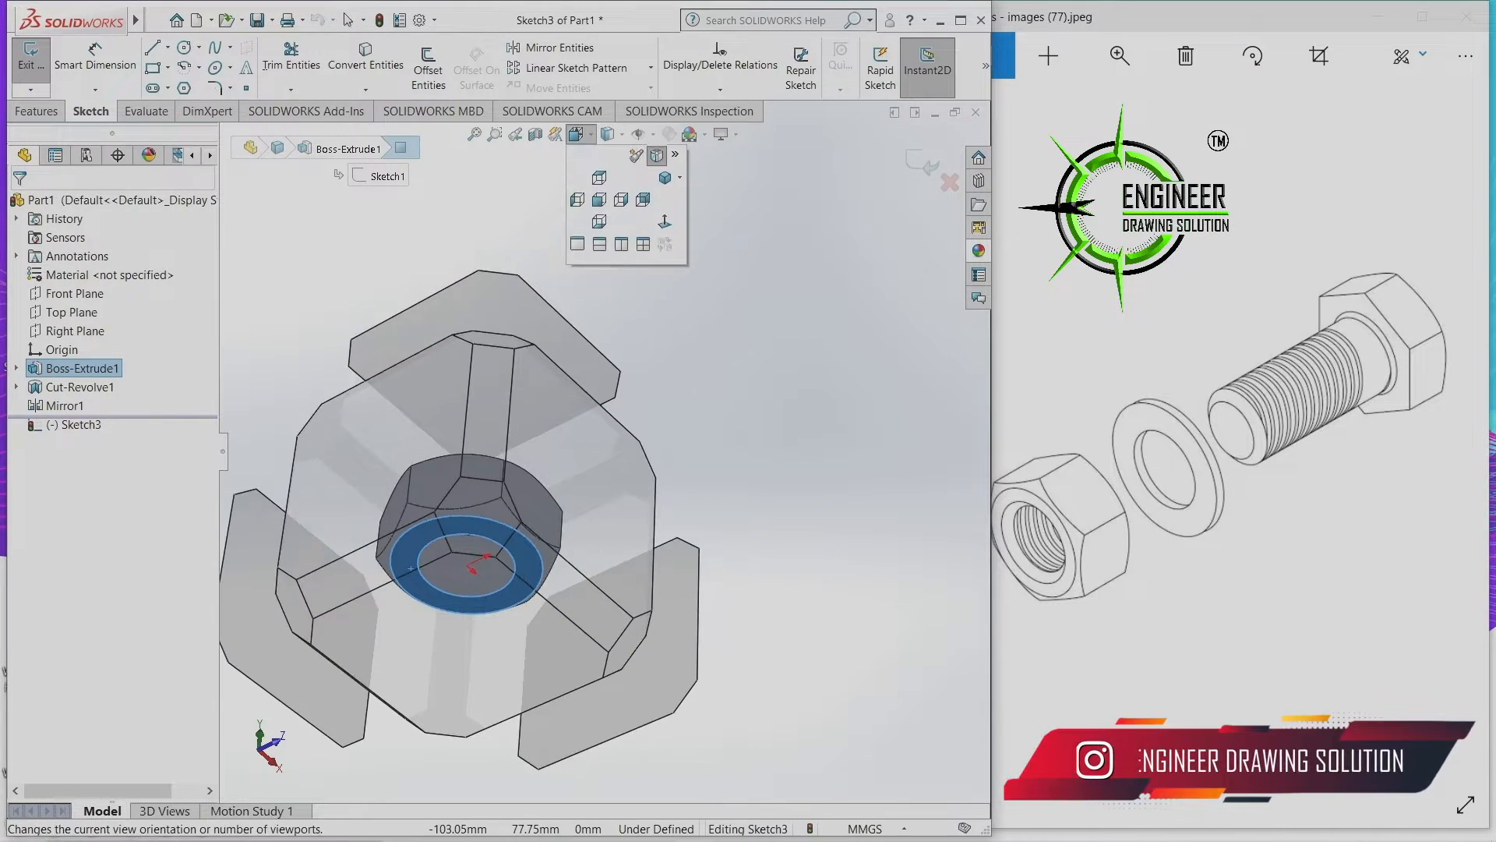
left_click(645, 221)
left_click(888, 567)
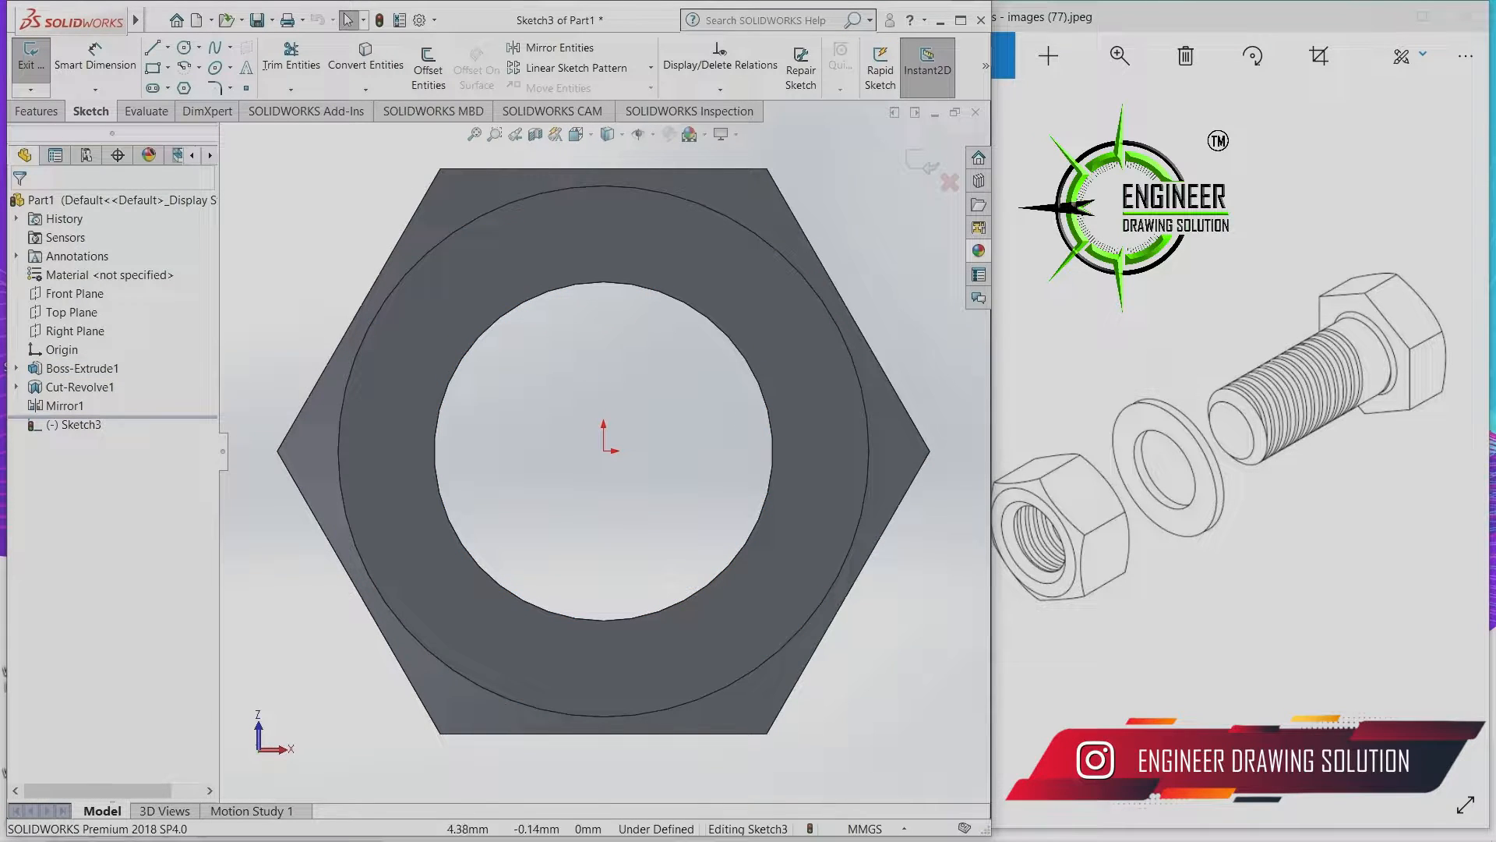
scroll(659, 454, "up", 2)
scroll(663, 464, "down", 1)
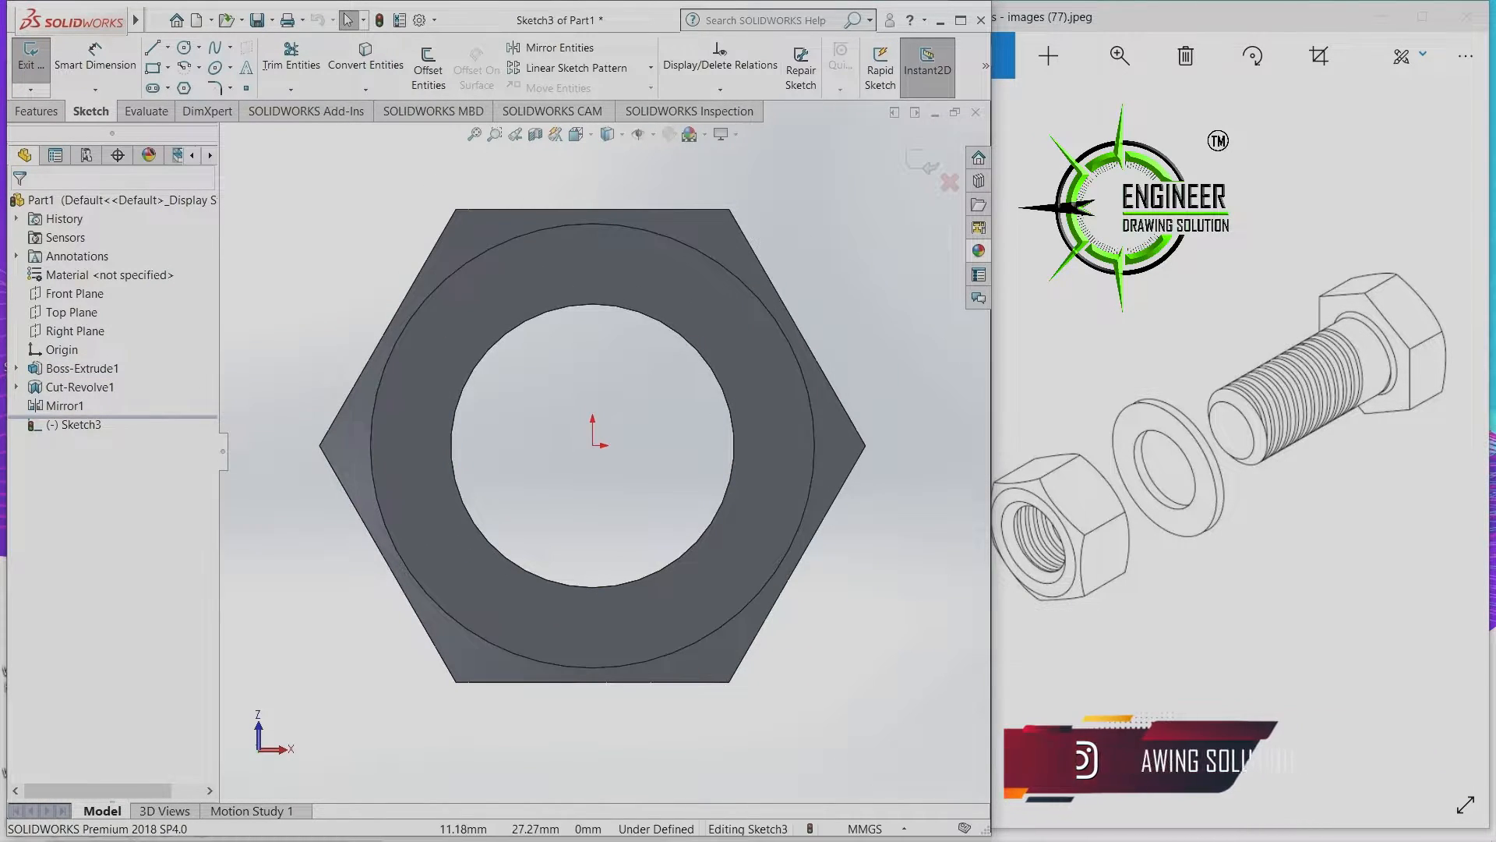
left_click(31, 59)
scroll(606, 452, "up", 1)
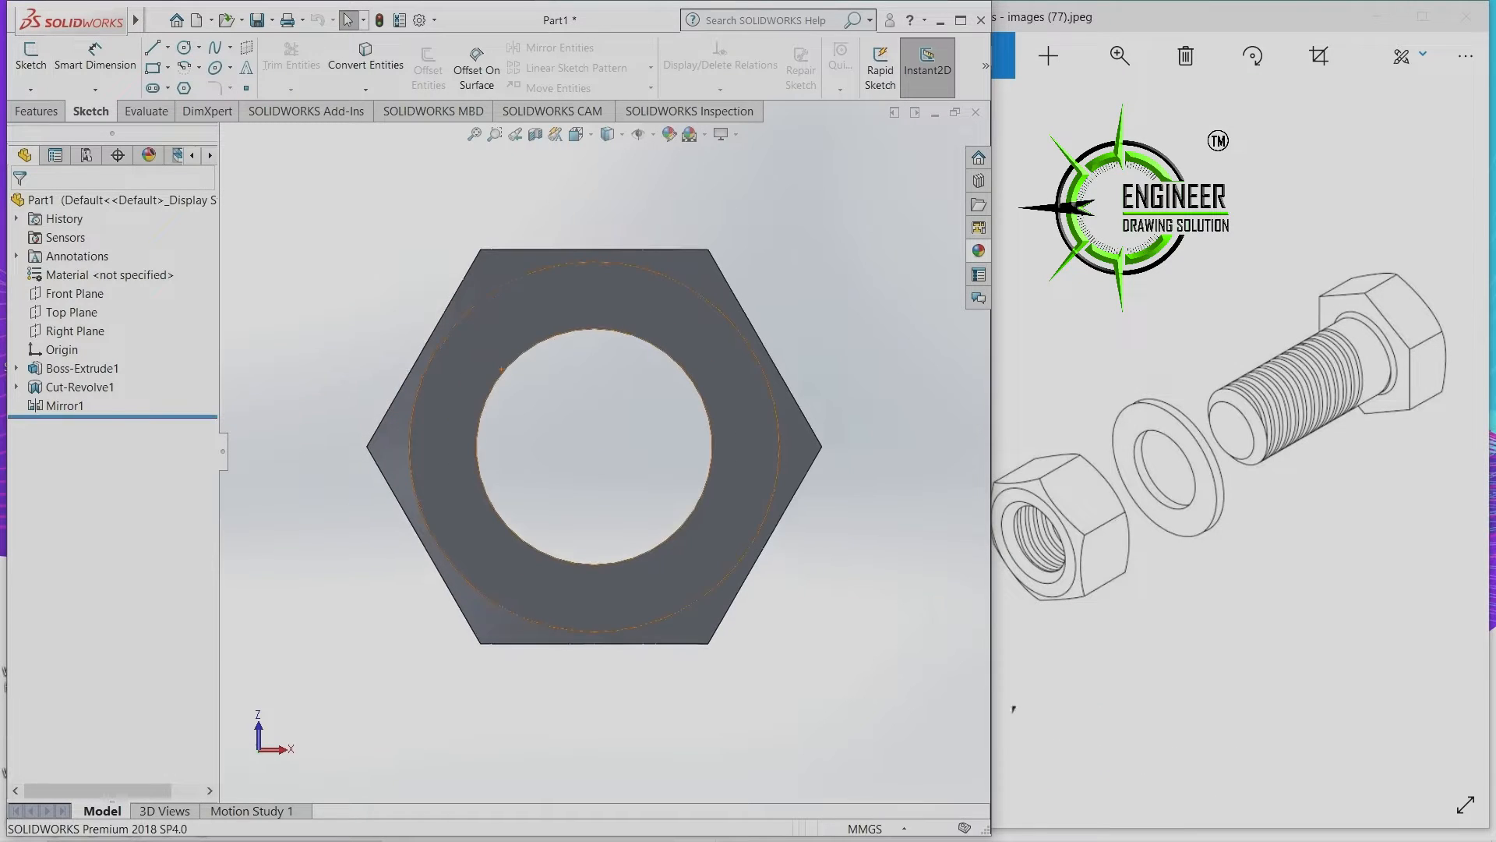
Start a chamfer with a 2 mm distance at 45 degrees on the upper circular edge of the nut's bore.
scroll(604, 449, "up", 3)
middle_click_drag(538, 335, 526, 495)
scroll(585, 332, "down", 2)
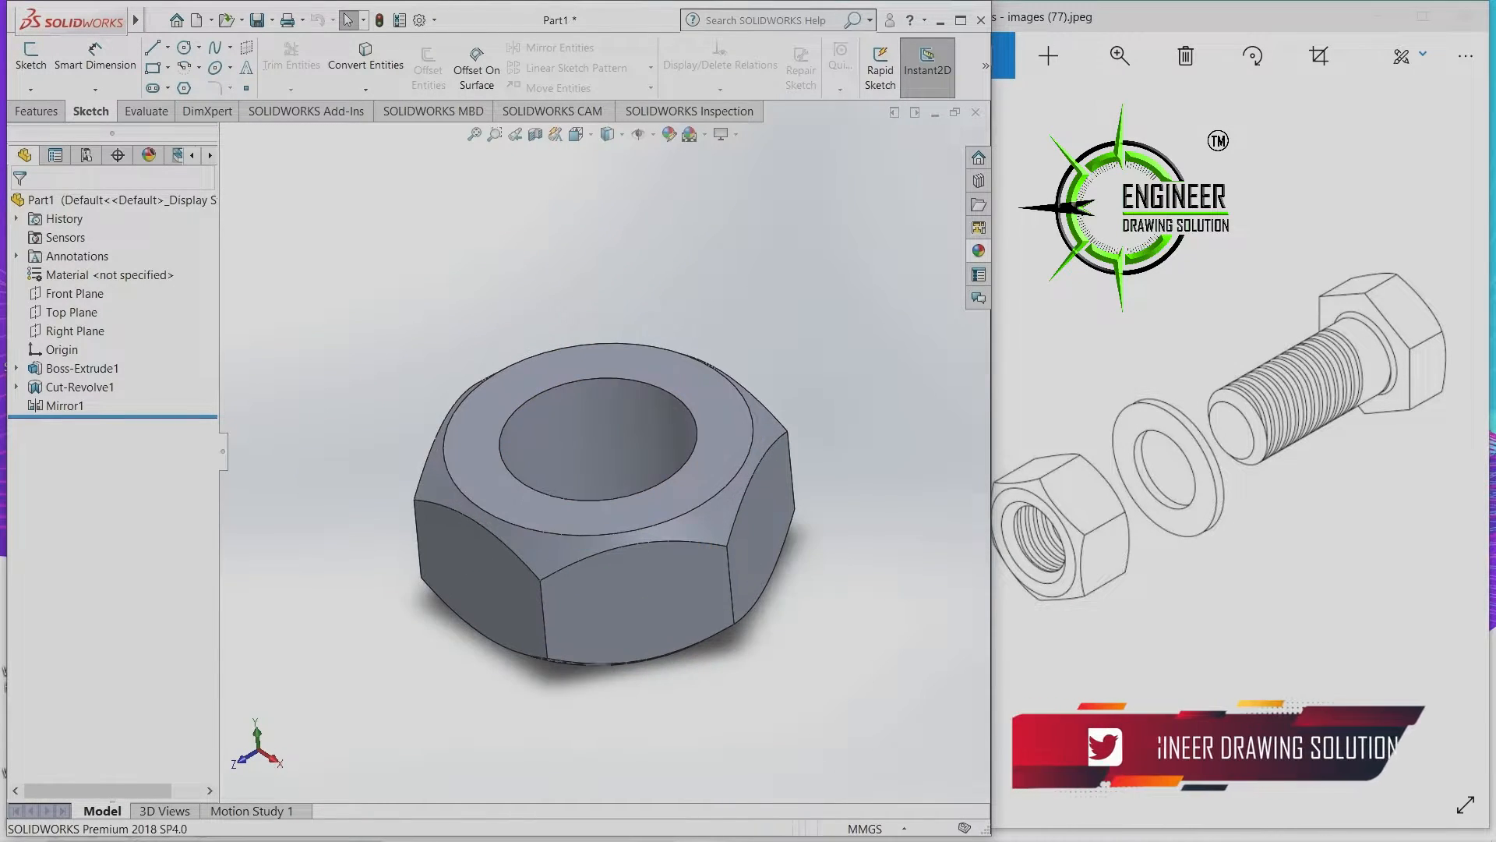
mouse_move(94, 21)
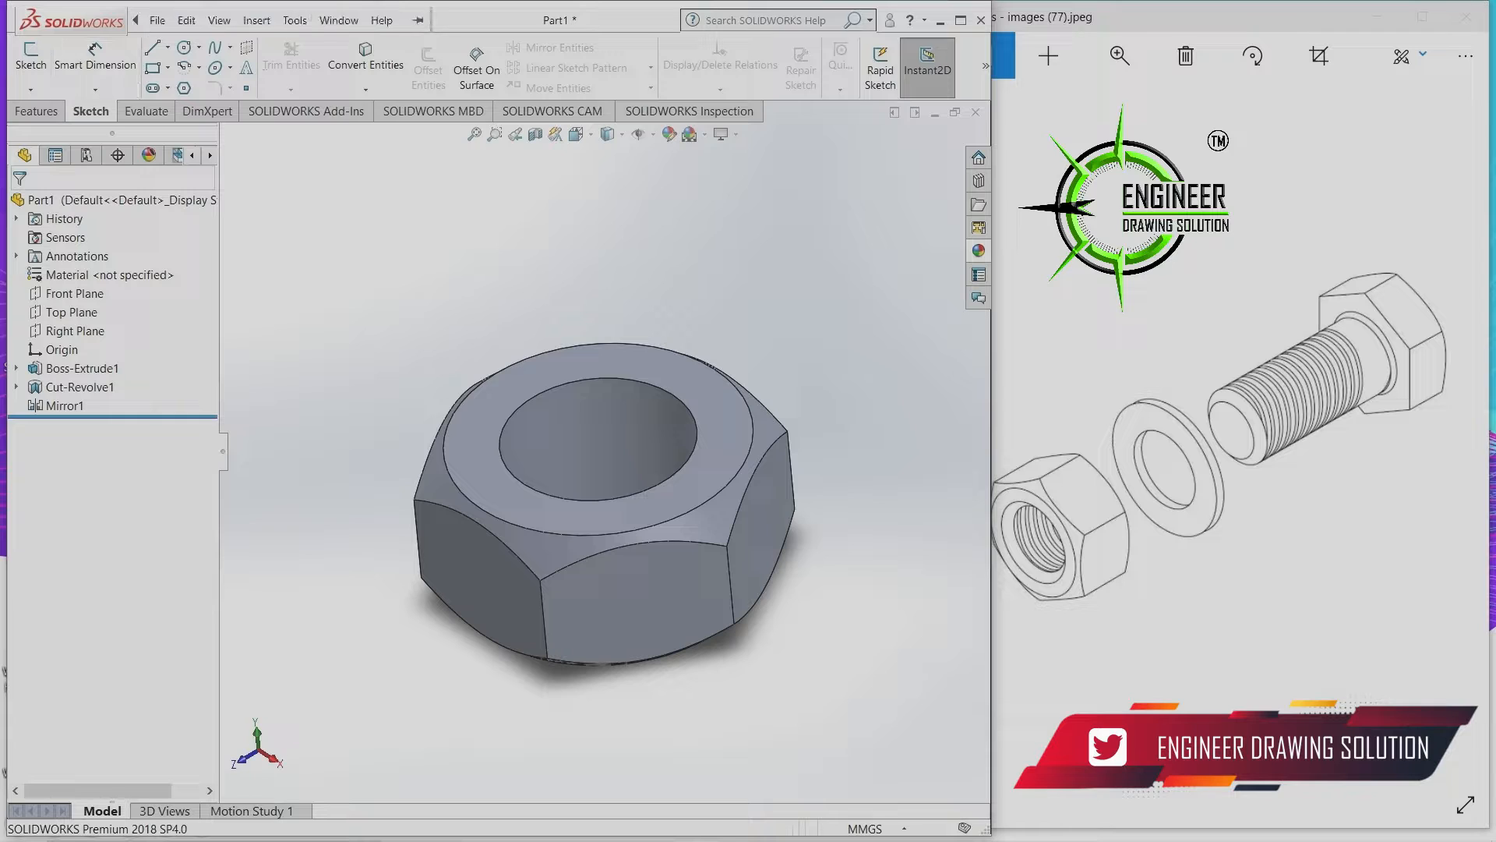
left_click(256, 20)
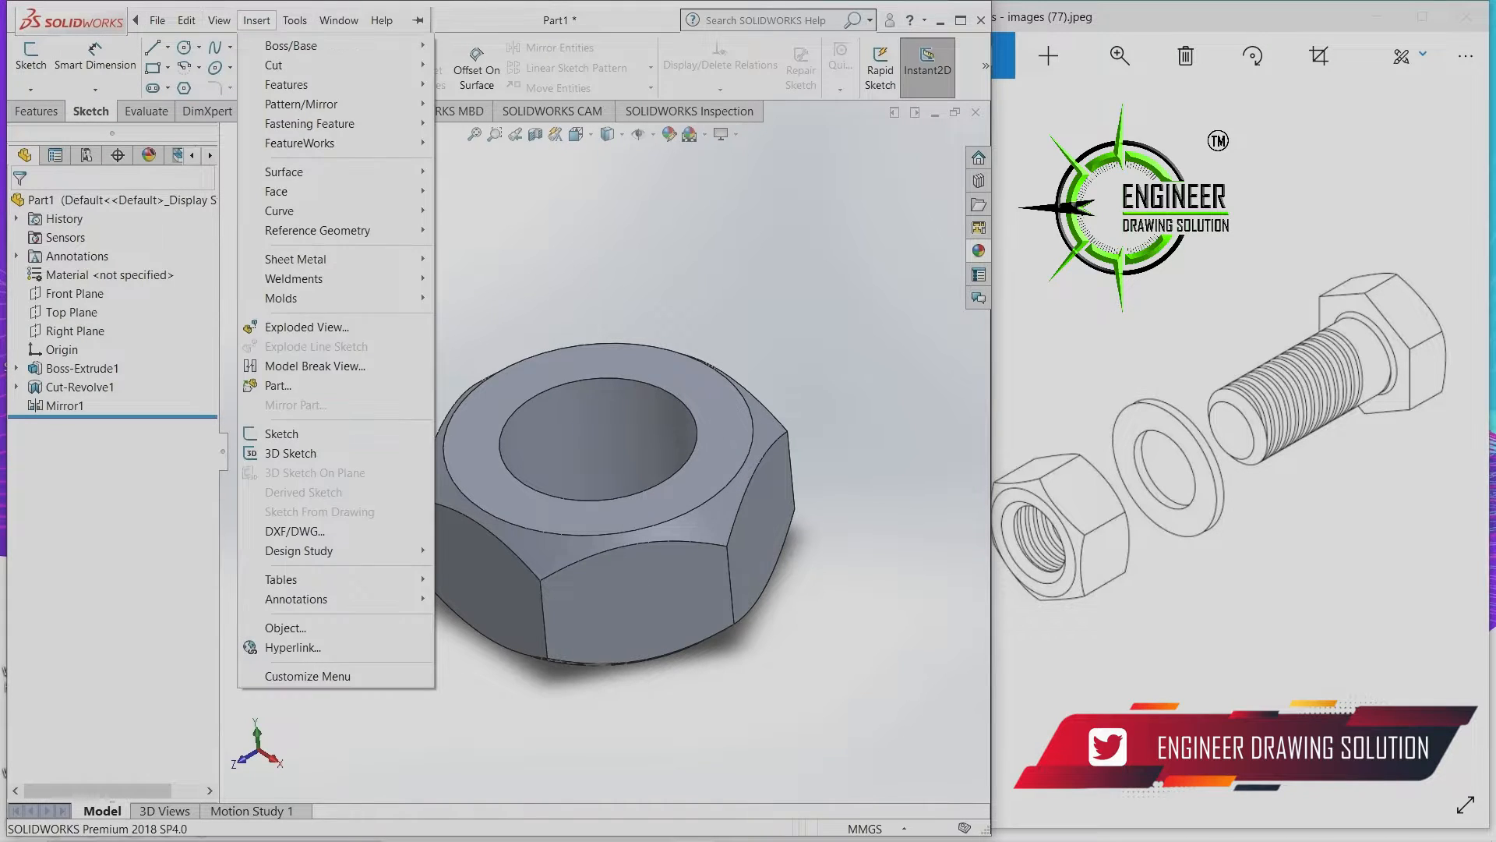
mouse_move(287, 84)
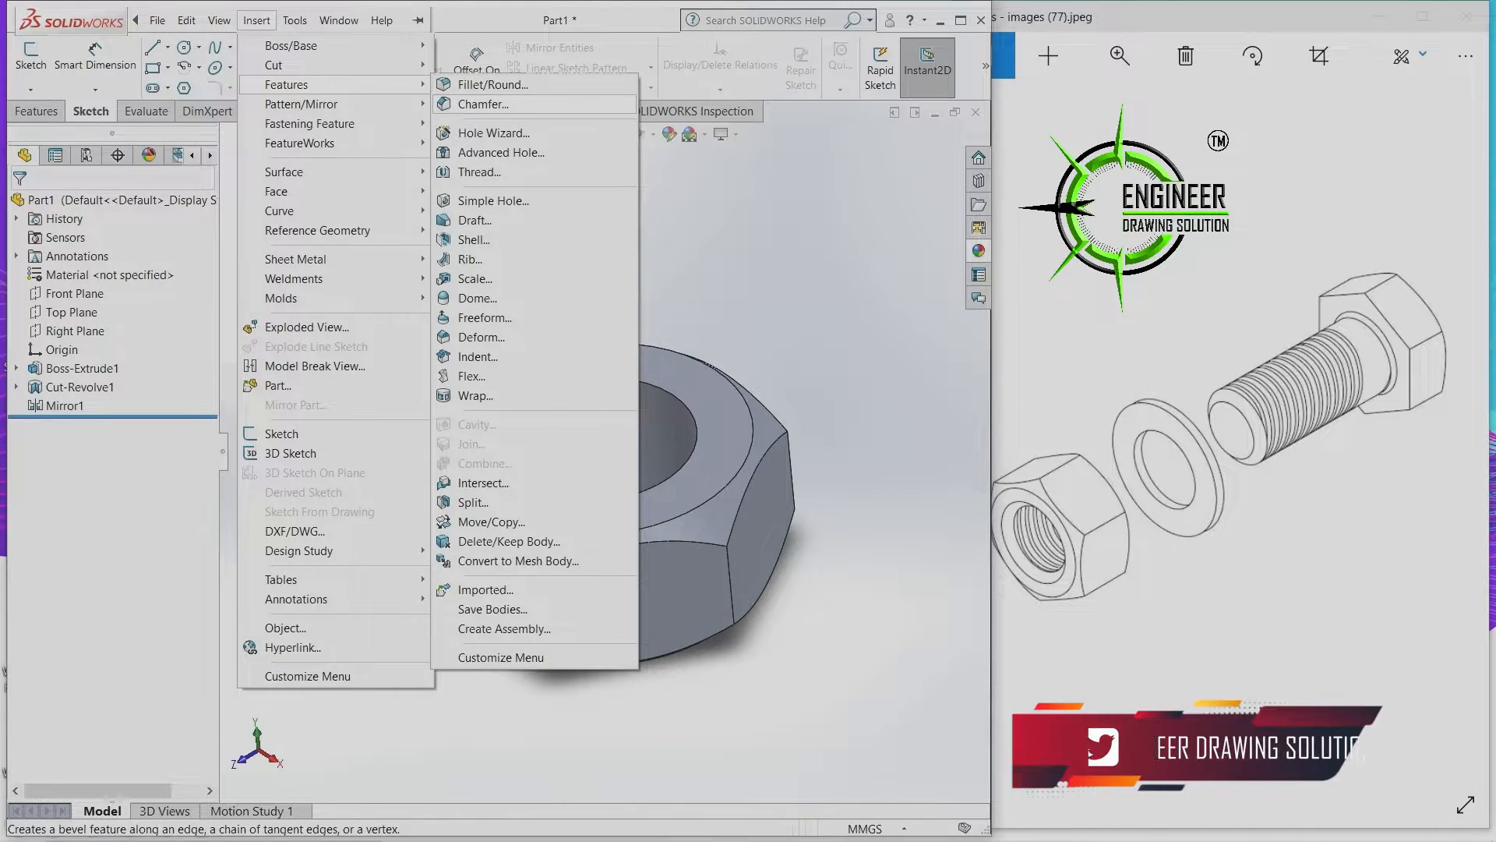
left_click(481, 103)
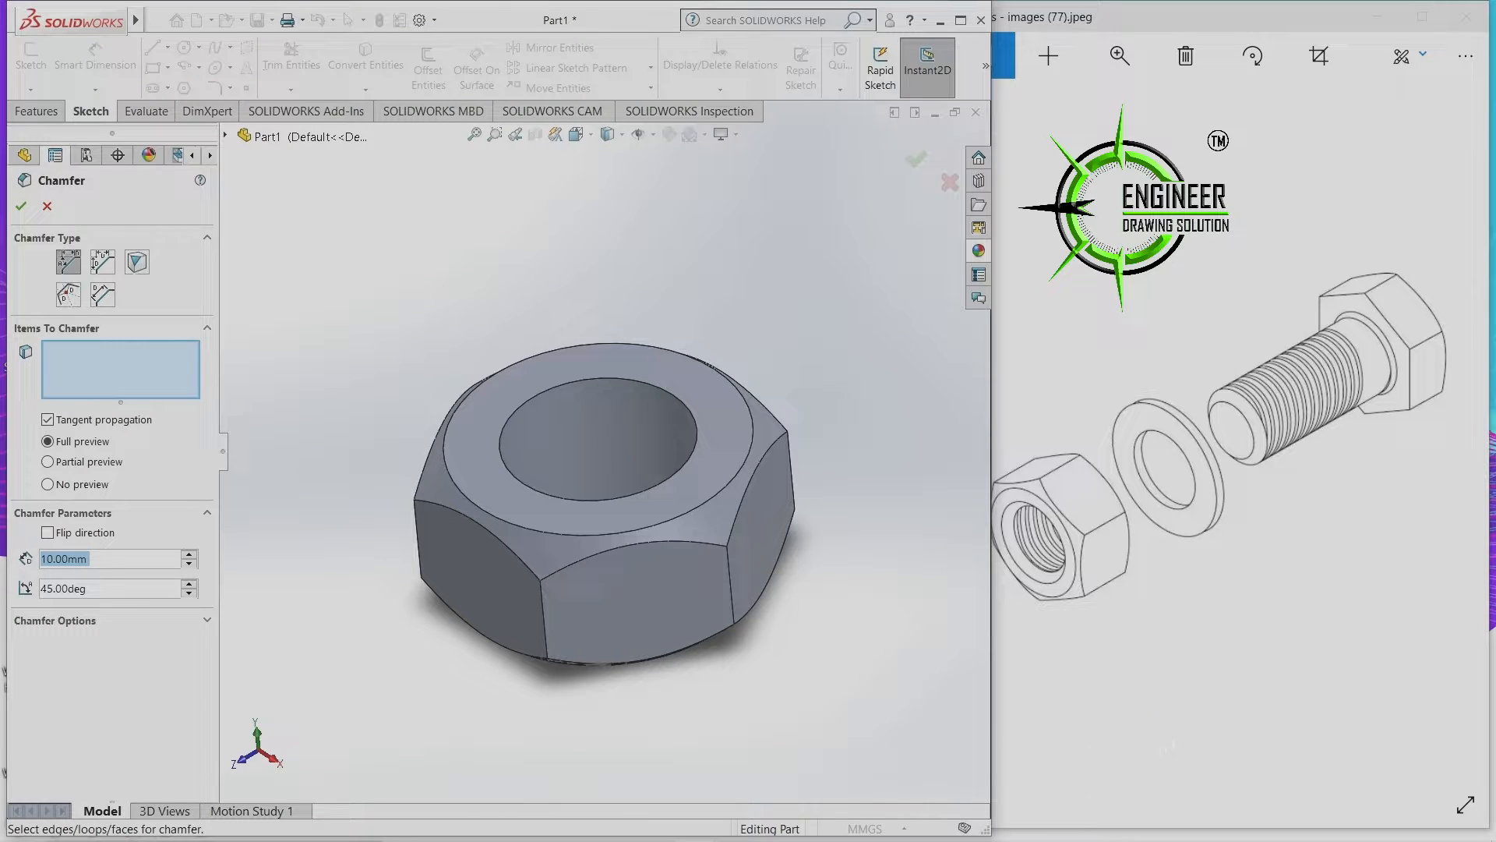
type("2")
key("Return")
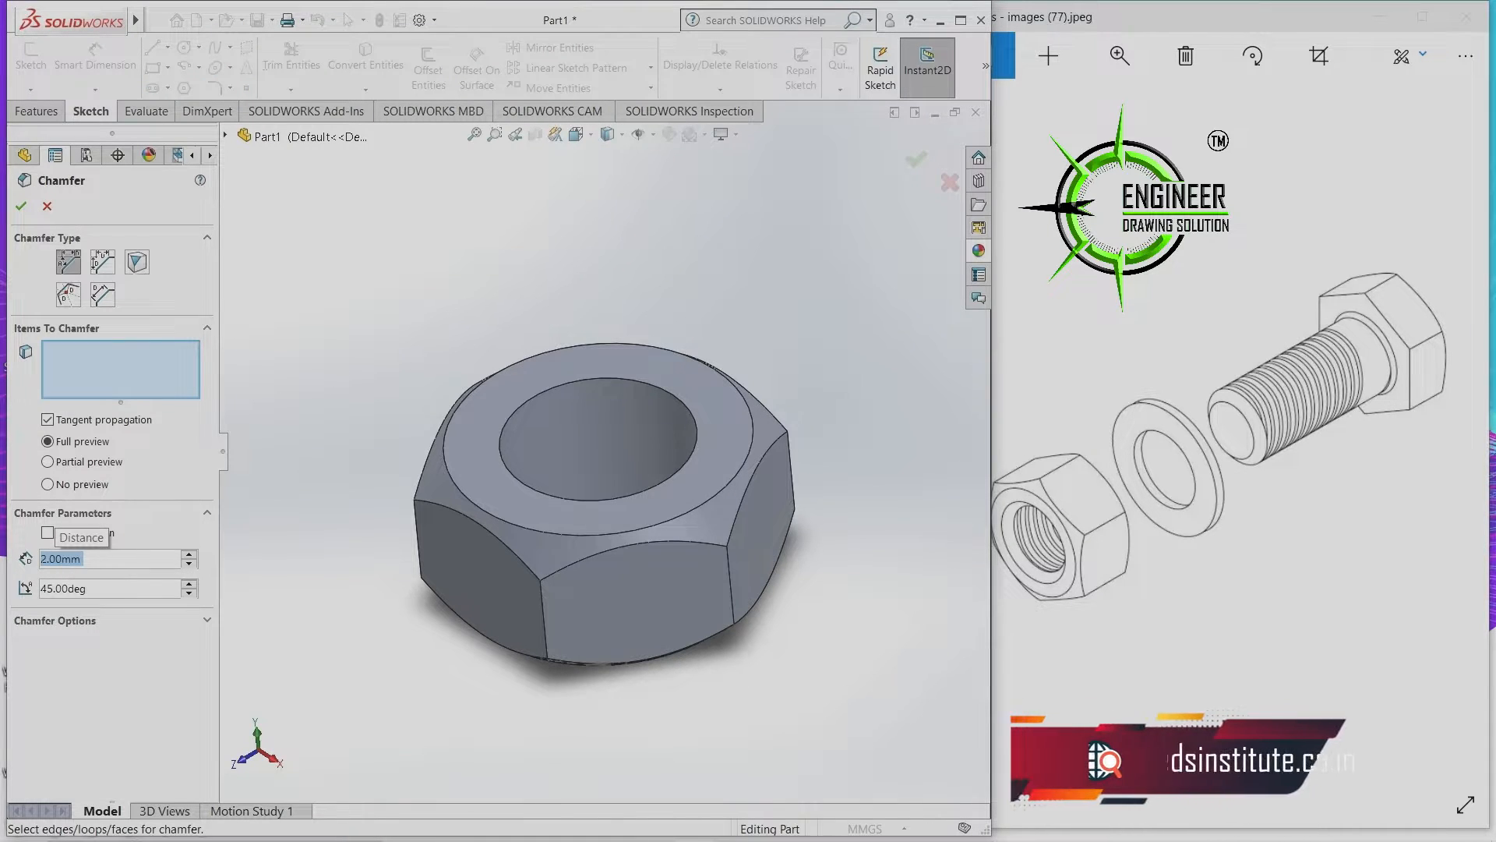
left_click(624, 384)
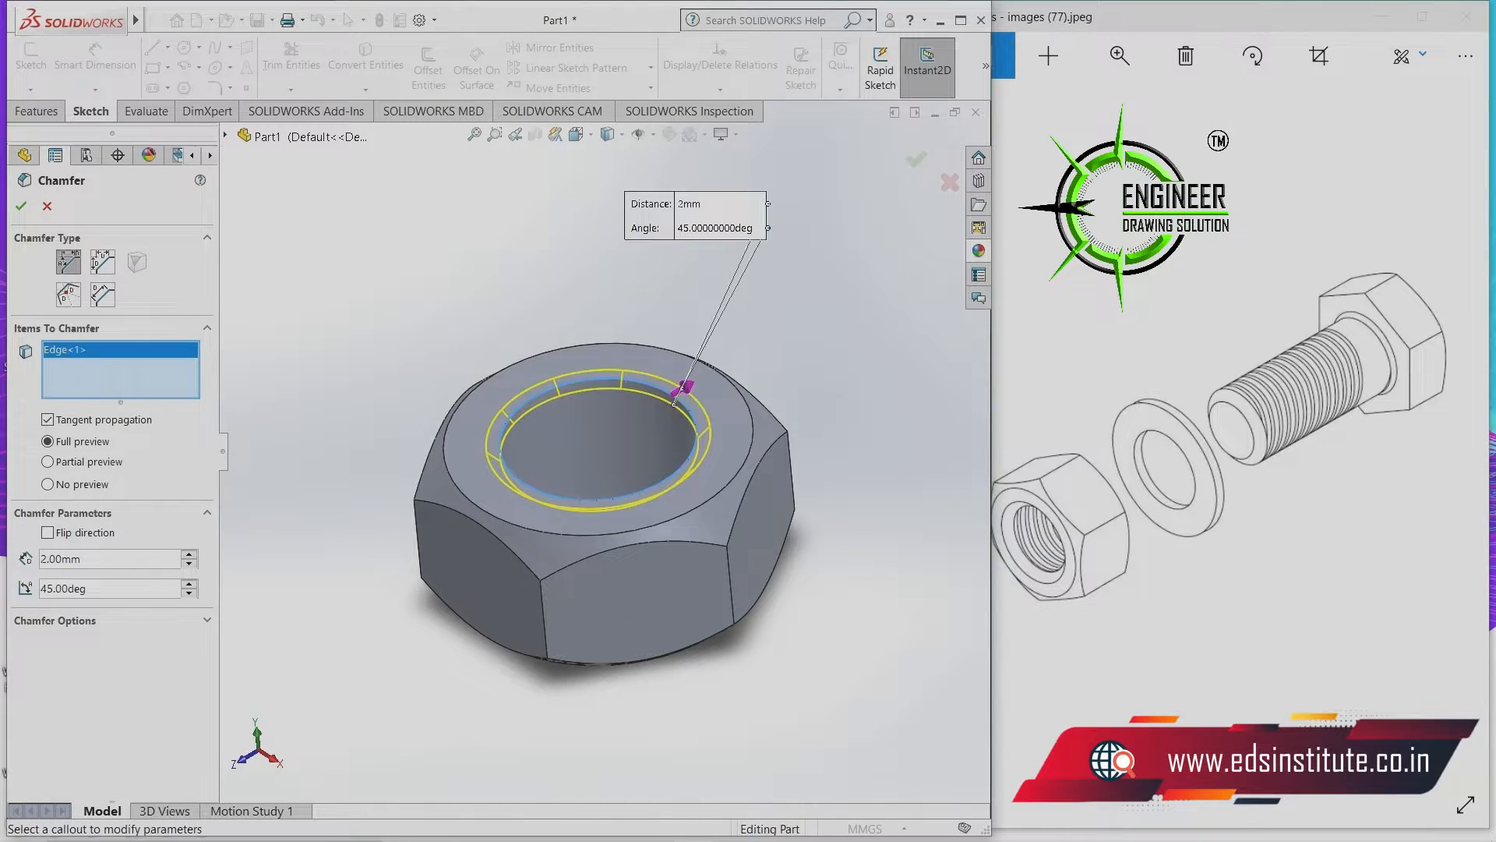
Add the bore's lower circular edge to the same chamfer and apply it.
middle_click_drag(618, 663, 638, 549)
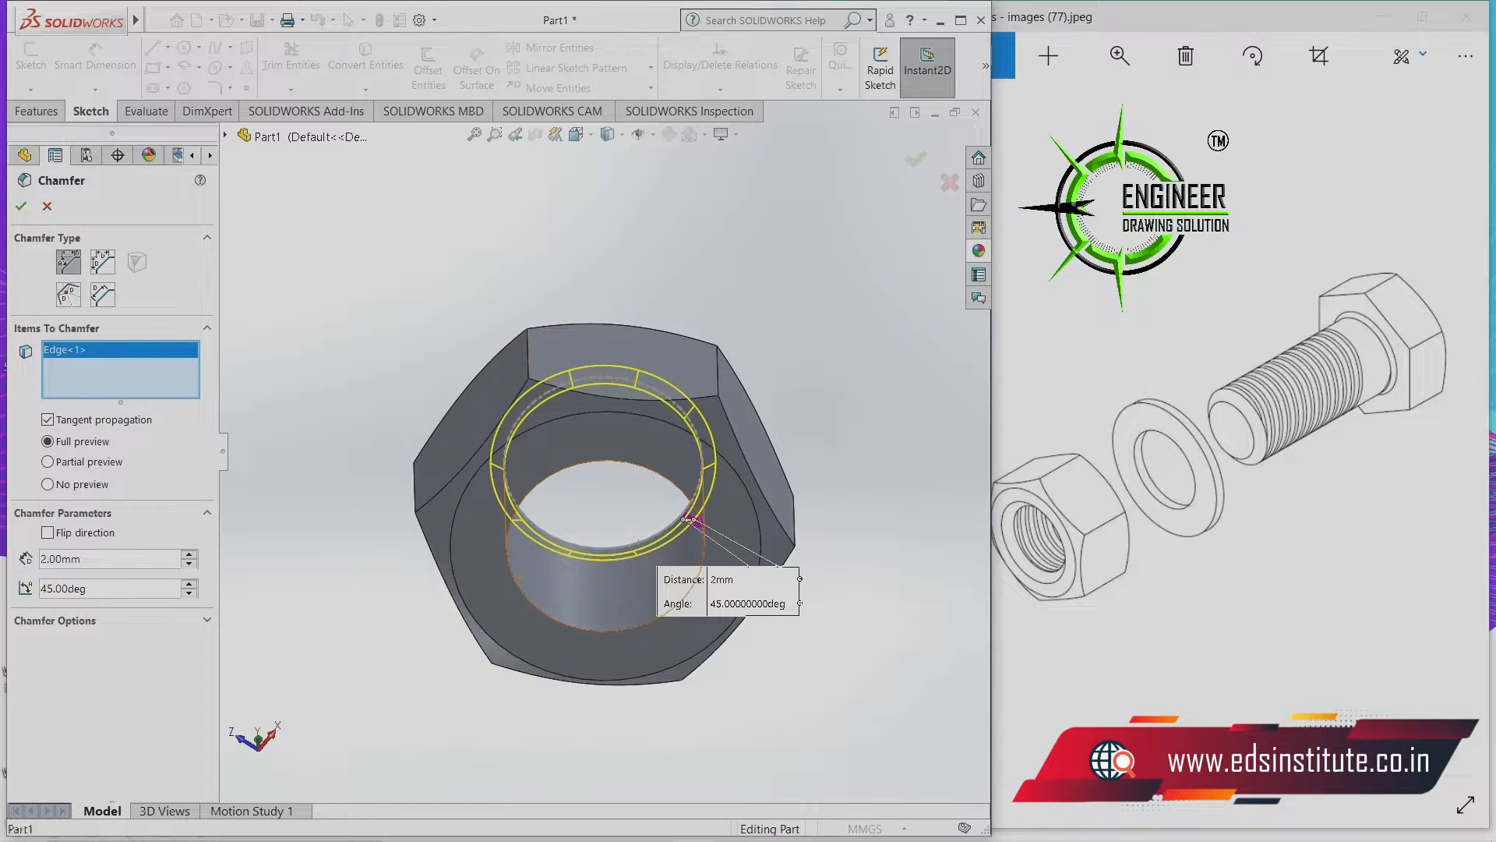
left_click(518, 578)
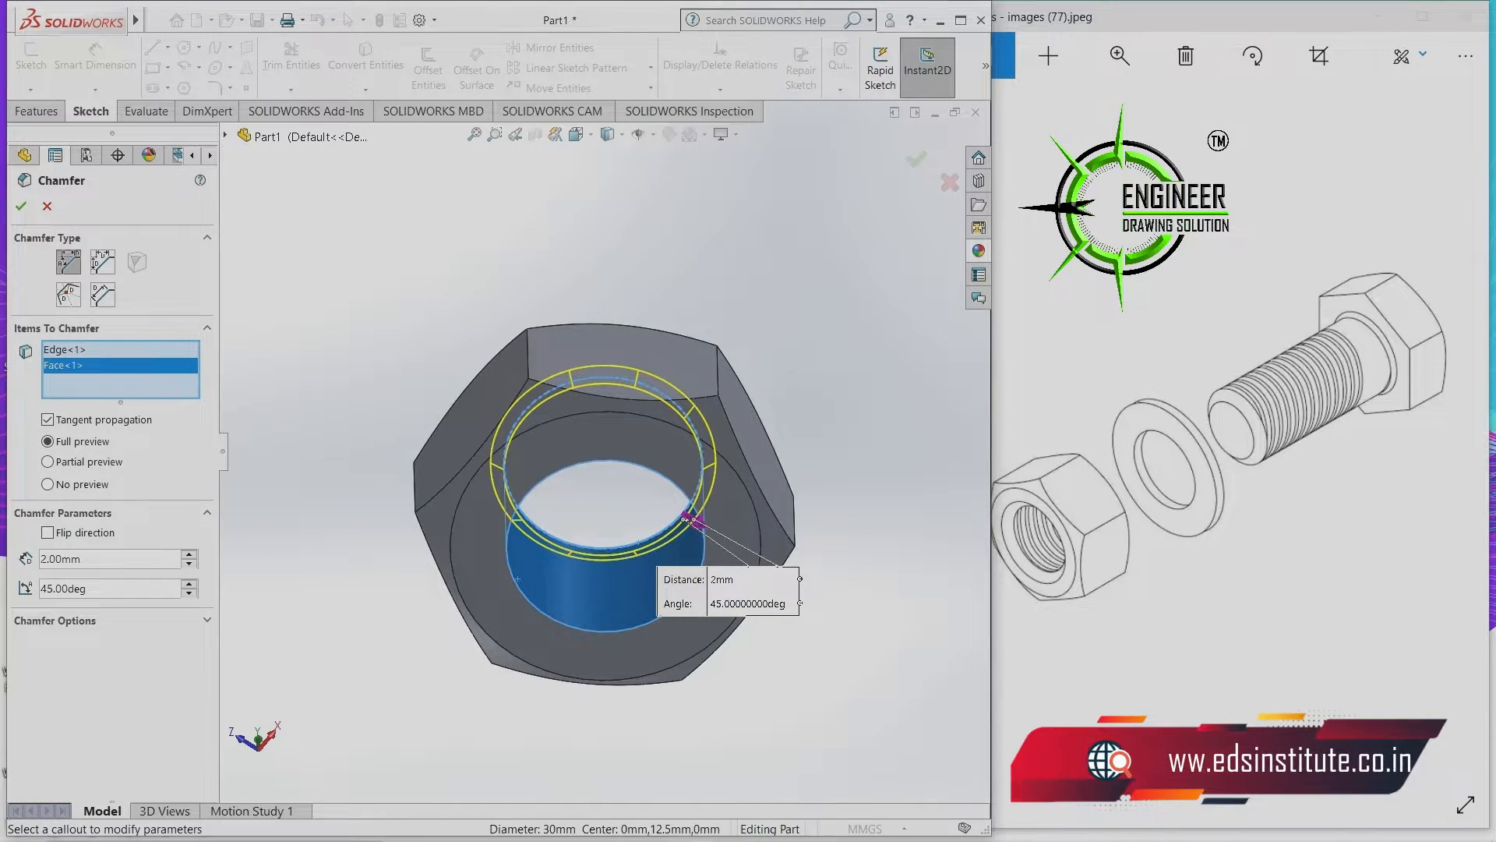
right_click(86, 365)
left_click(114, 397)
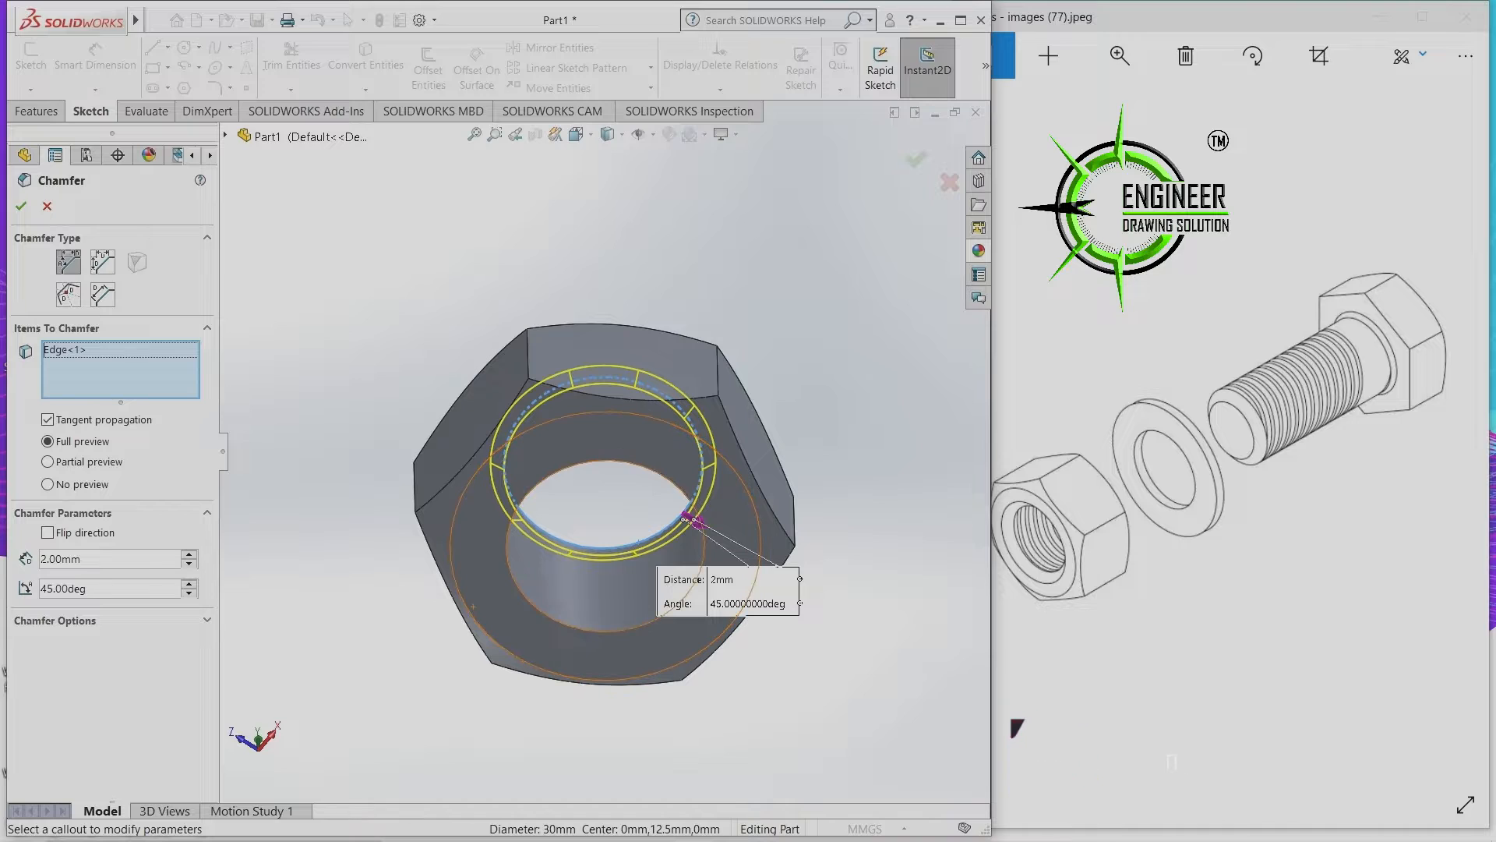
left_click(580, 630)
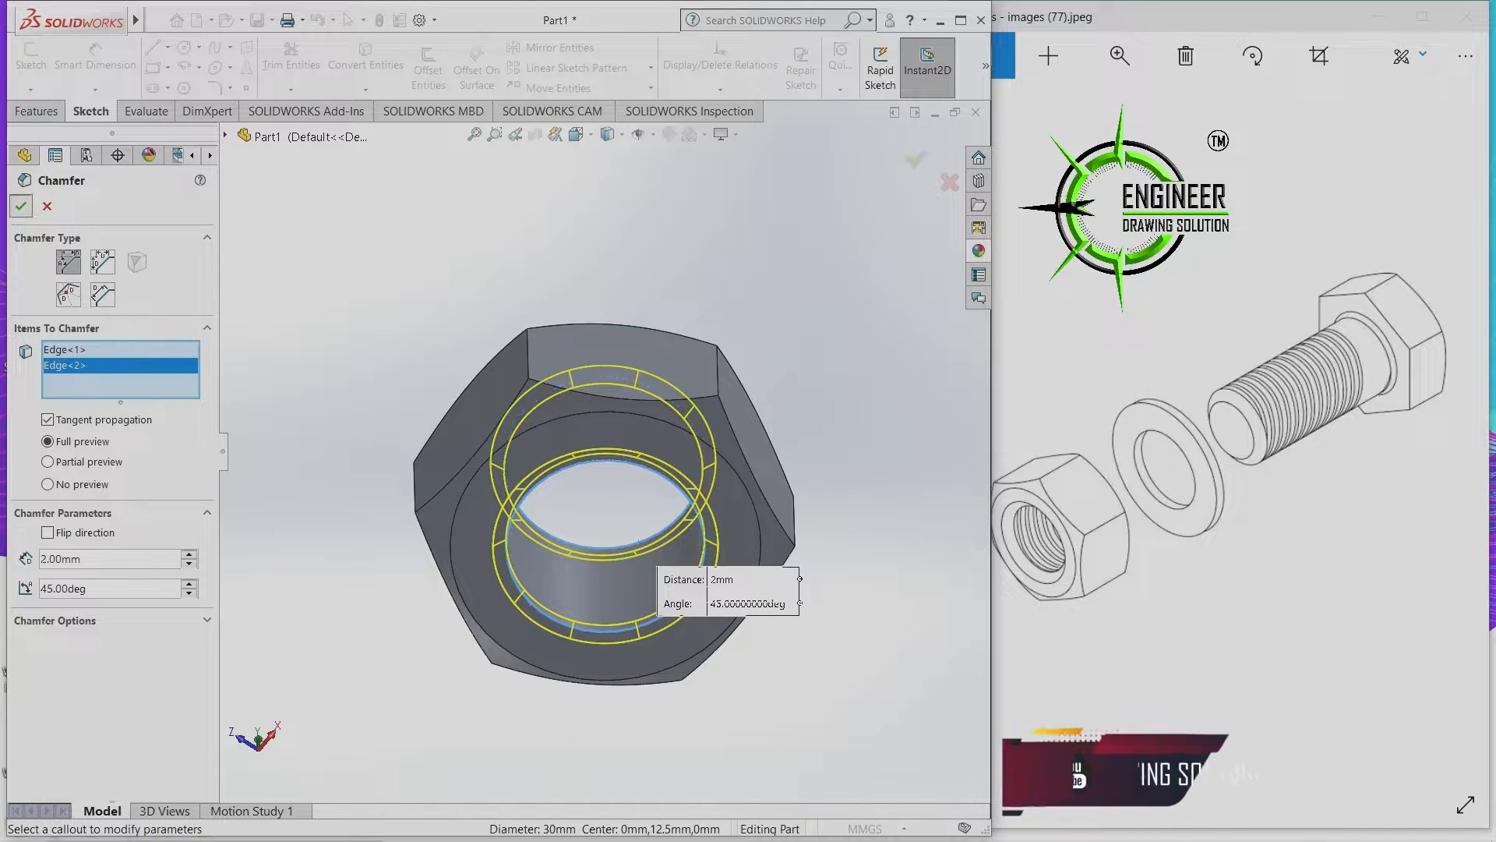
key("Return")
Create a reference plane offset 2 mm from the nut's lower ring face, with the offset flipped into the nut.
middle_click_drag(605, 405, 646, 549)
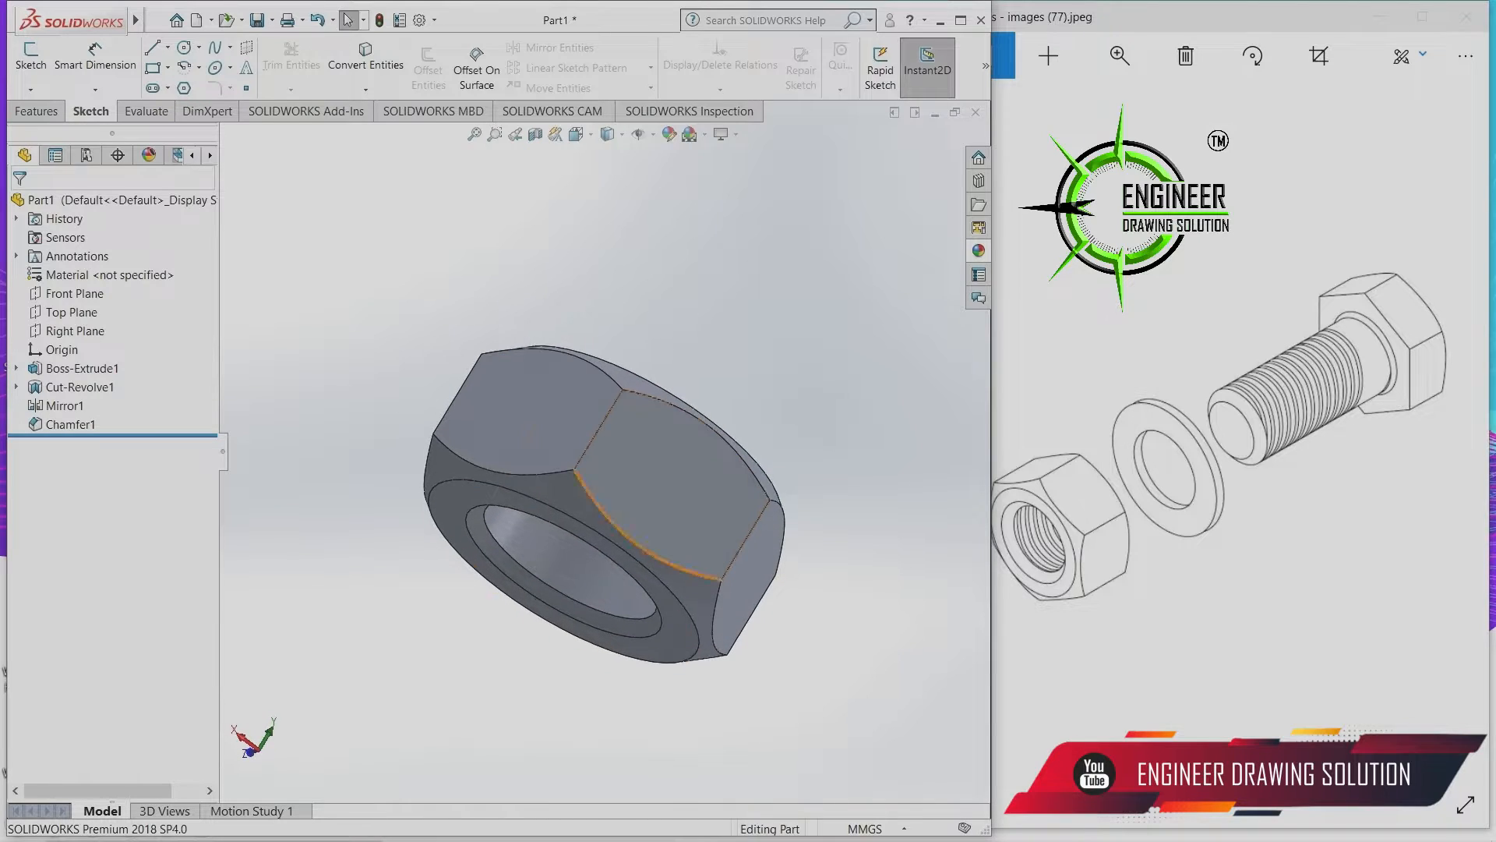
scroll(530, 561, "down", 3)
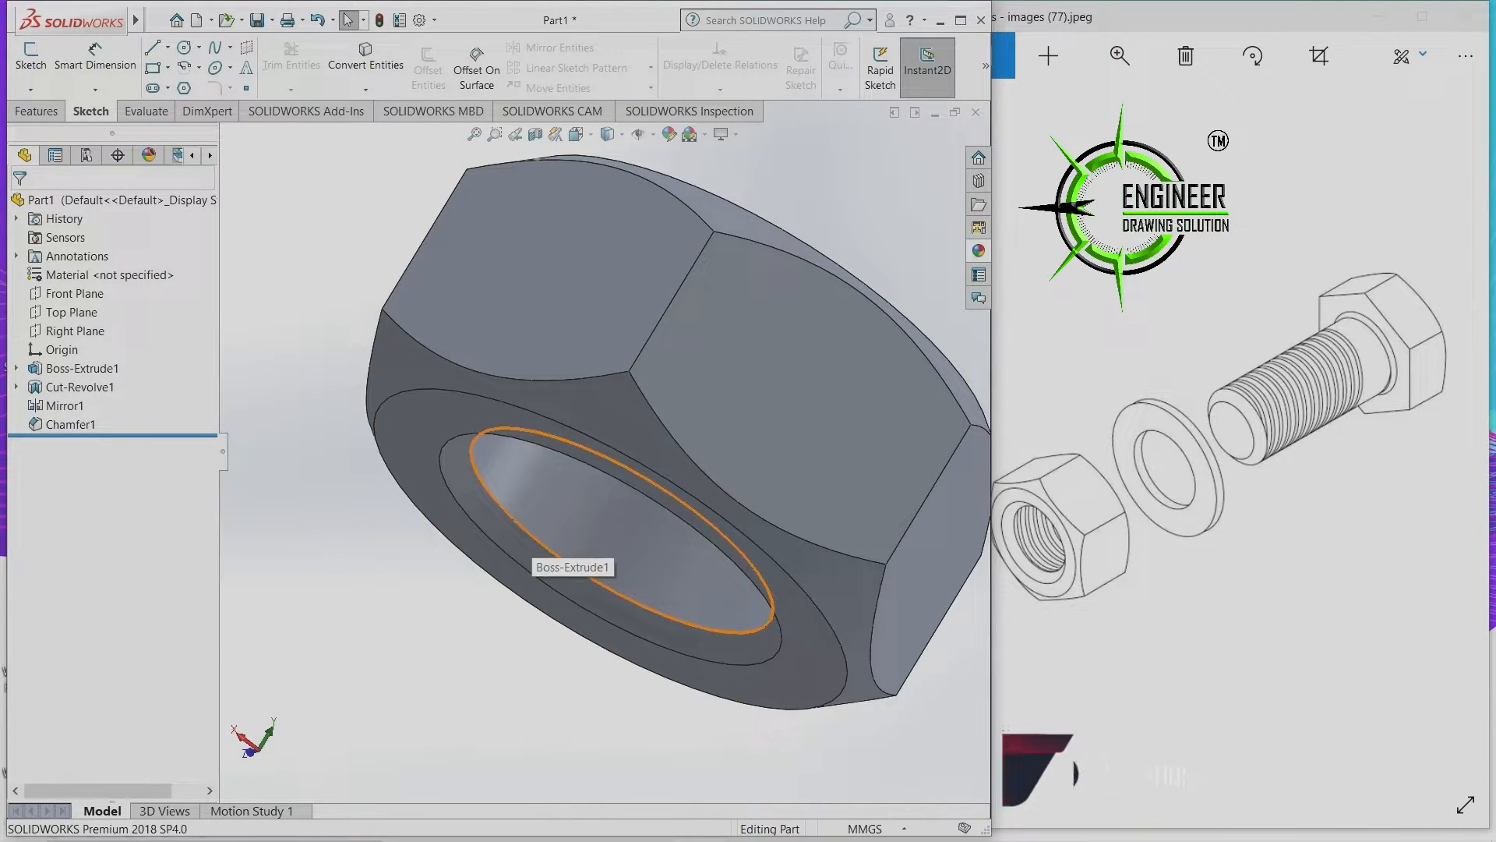
middle_click_drag(499, 507, 420, 438)
scroll(464, 379, "up", 2)
scroll(465, 378, "down", 2)
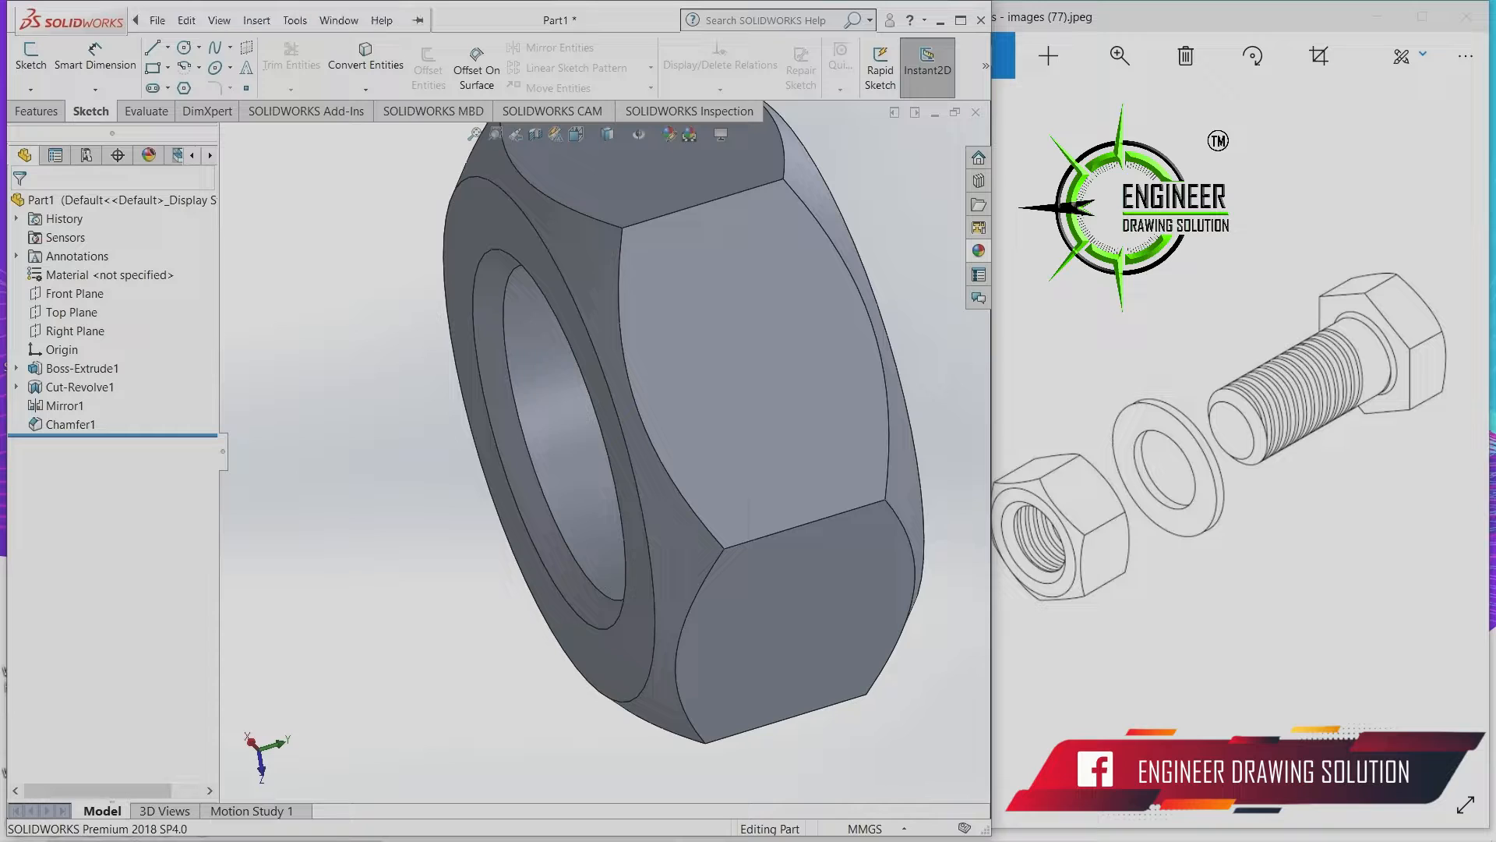
left_click(256, 20)
mouse_move(318, 231)
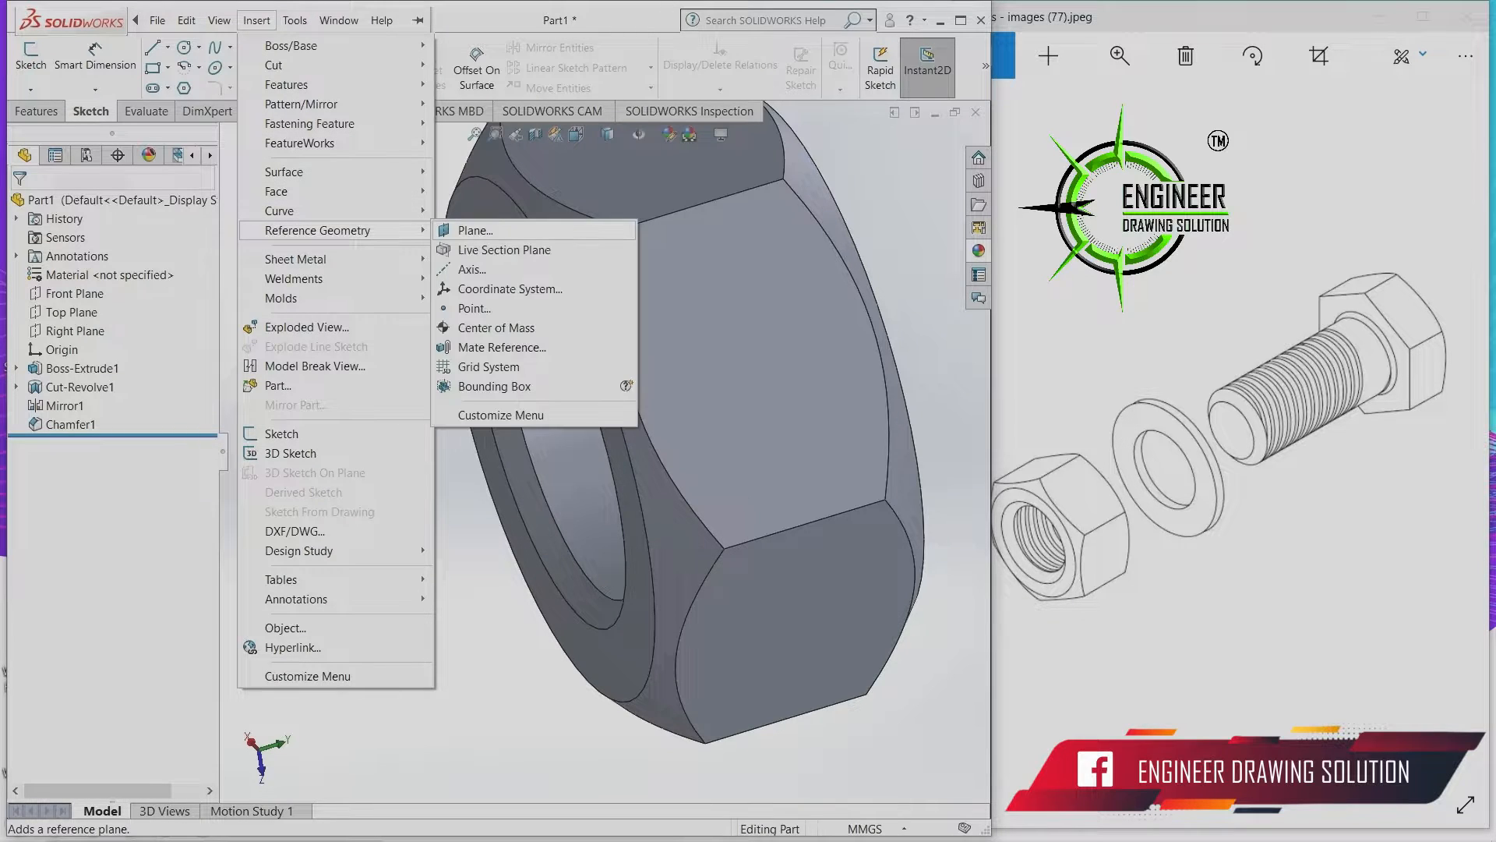
left_click(474, 231)
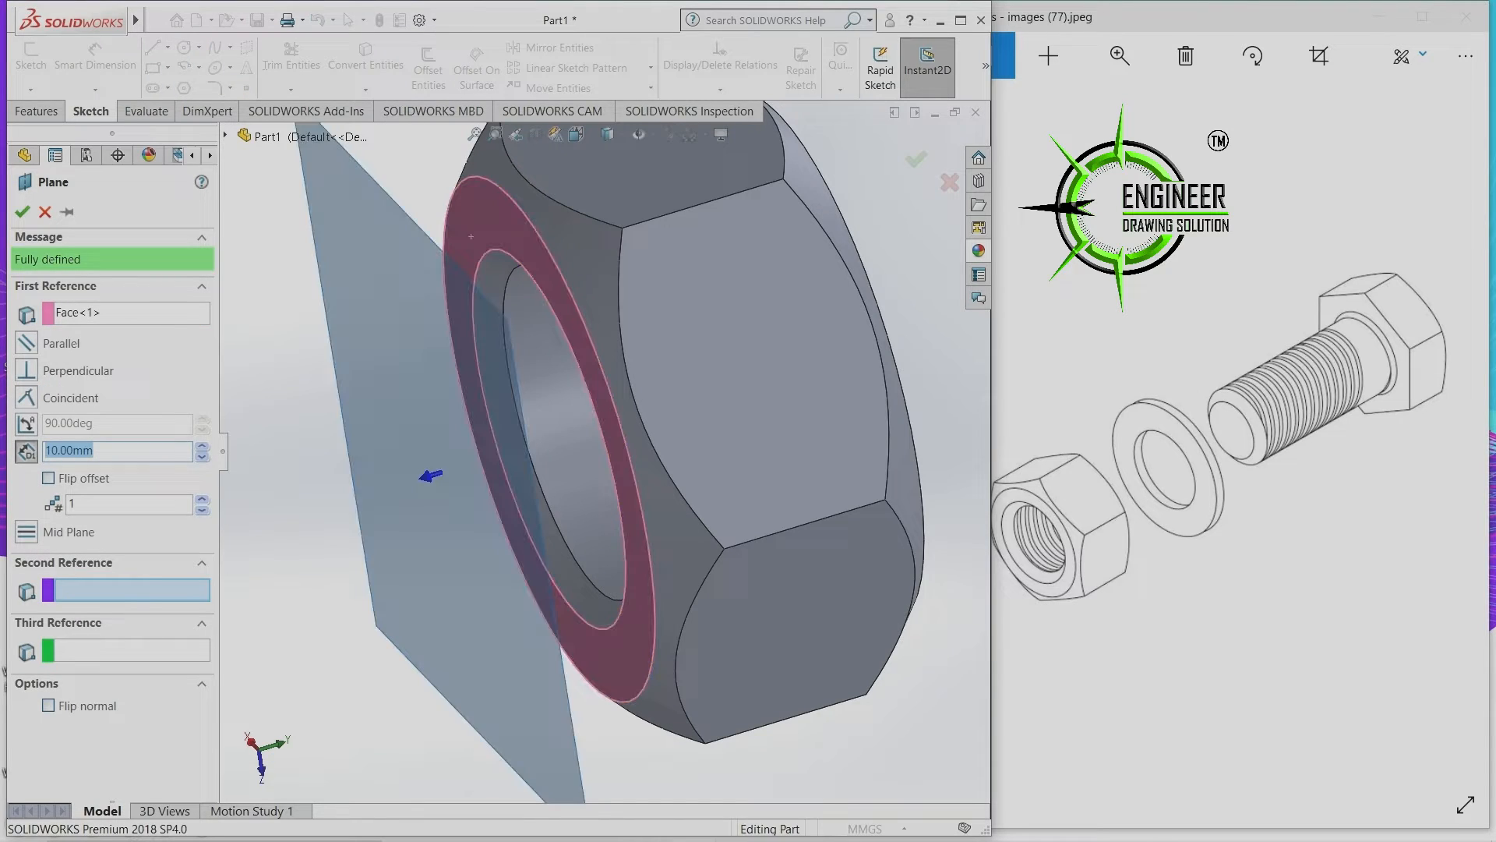
left_click(49, 479)
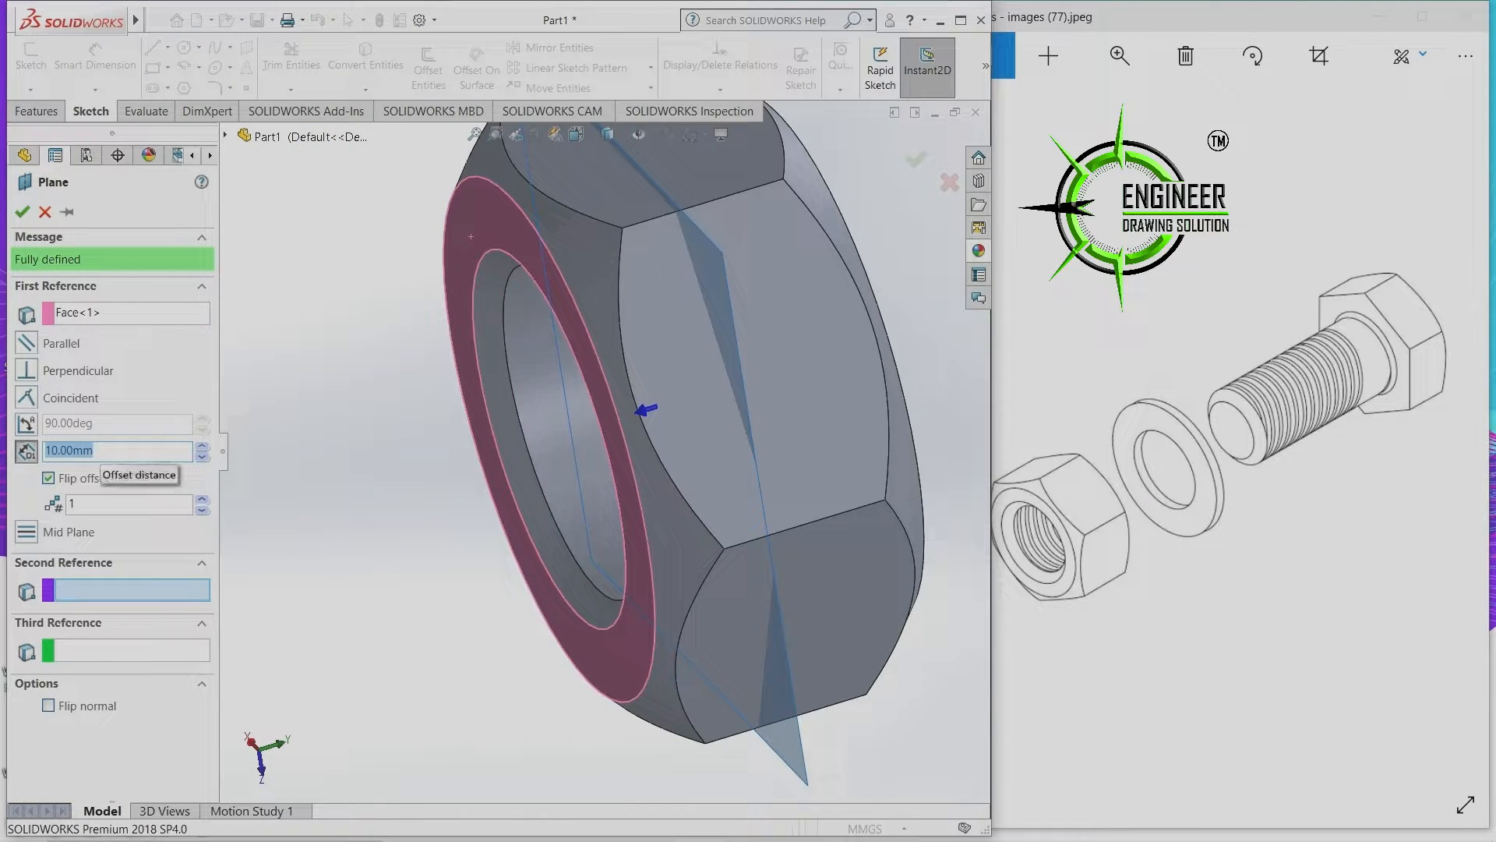
type("2")
key("Return")
middle_click_drag(471, 237, 376, 137)
key("Left")
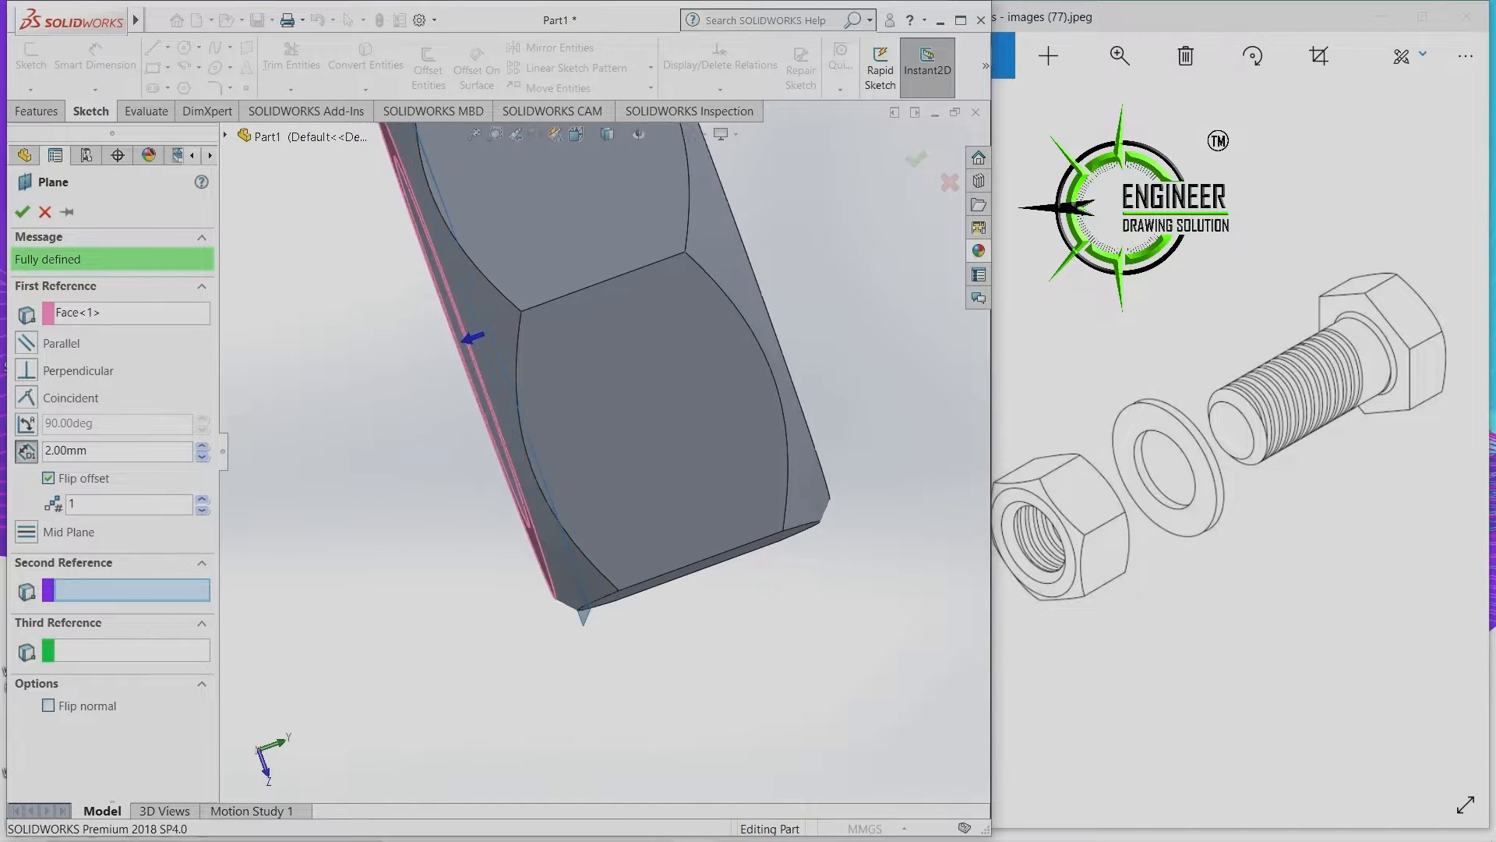
key("Return")
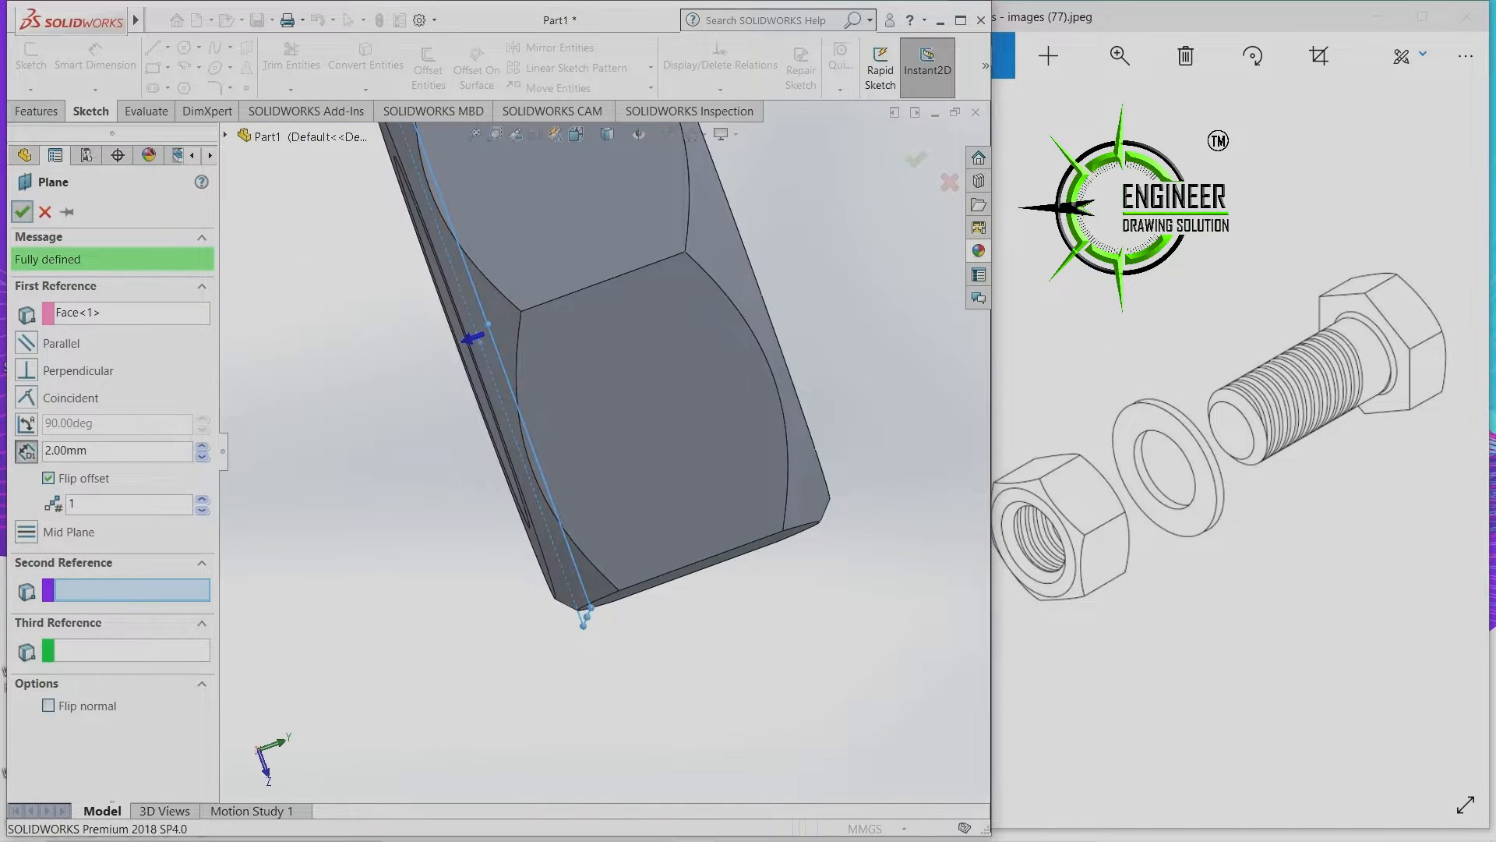
Start a sketch on the new offset plane and view it straight on.
key("z")
scroll(598, 361, "up", 4)
middle_click_drag(530, 176, 597, 163)
scroll(597, 164, "down", 2)
left_click(30, 57)
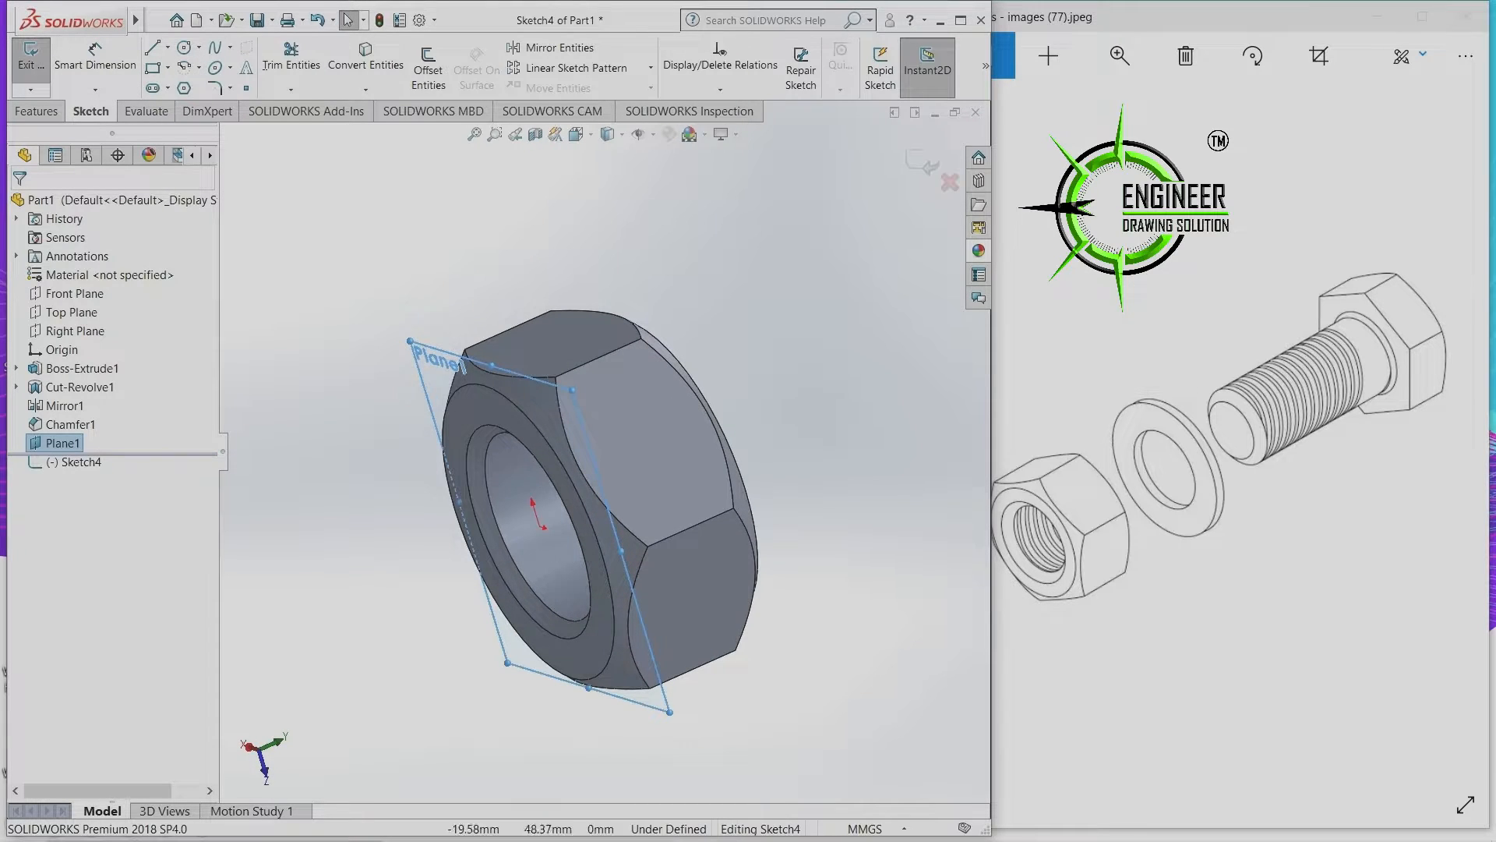
left_click(575, 134)
left_click(577, 134)
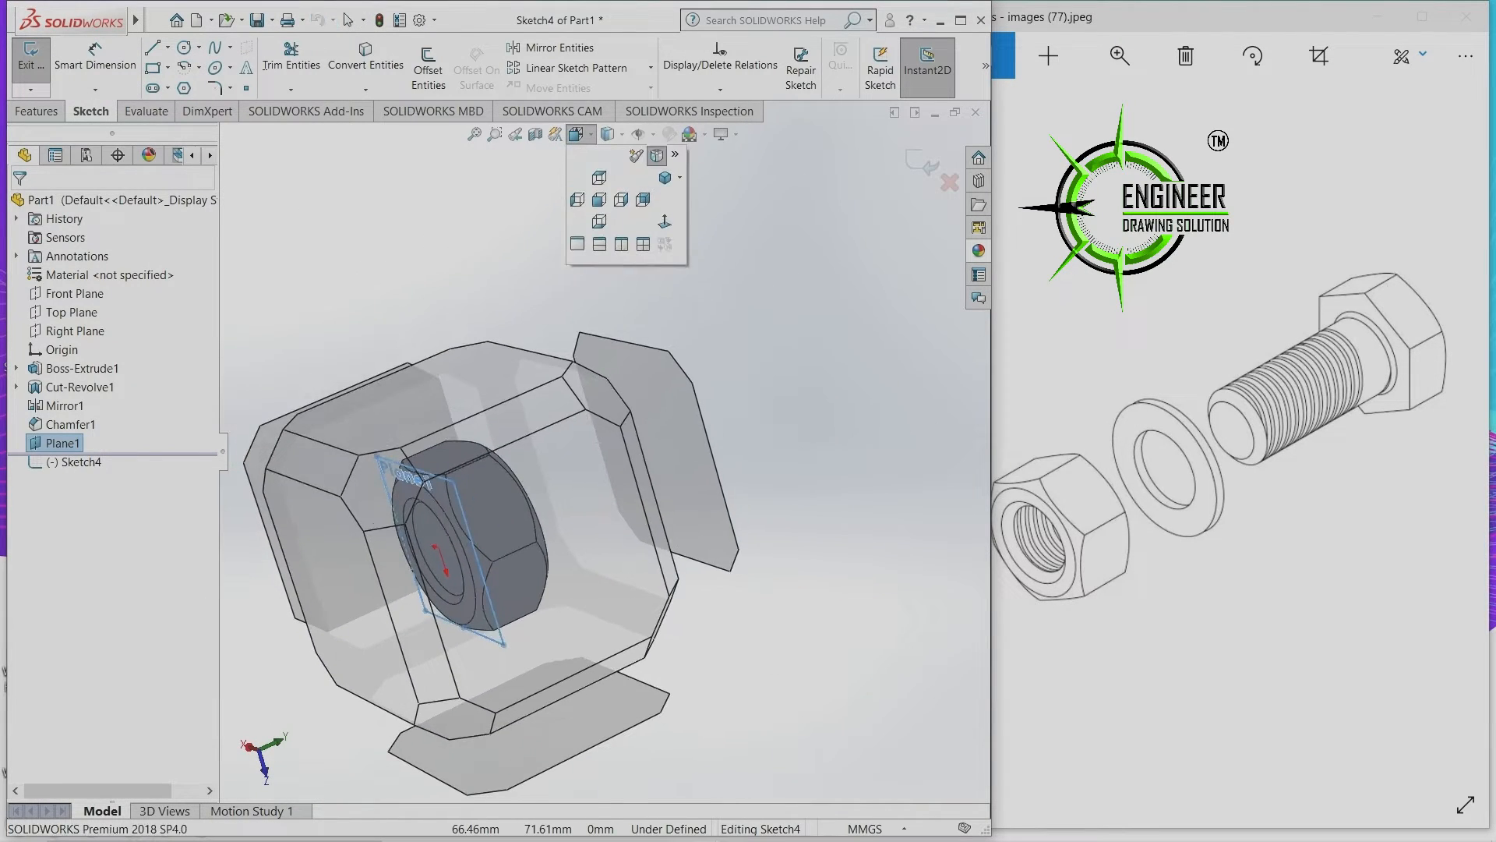
left_click(664, 222)
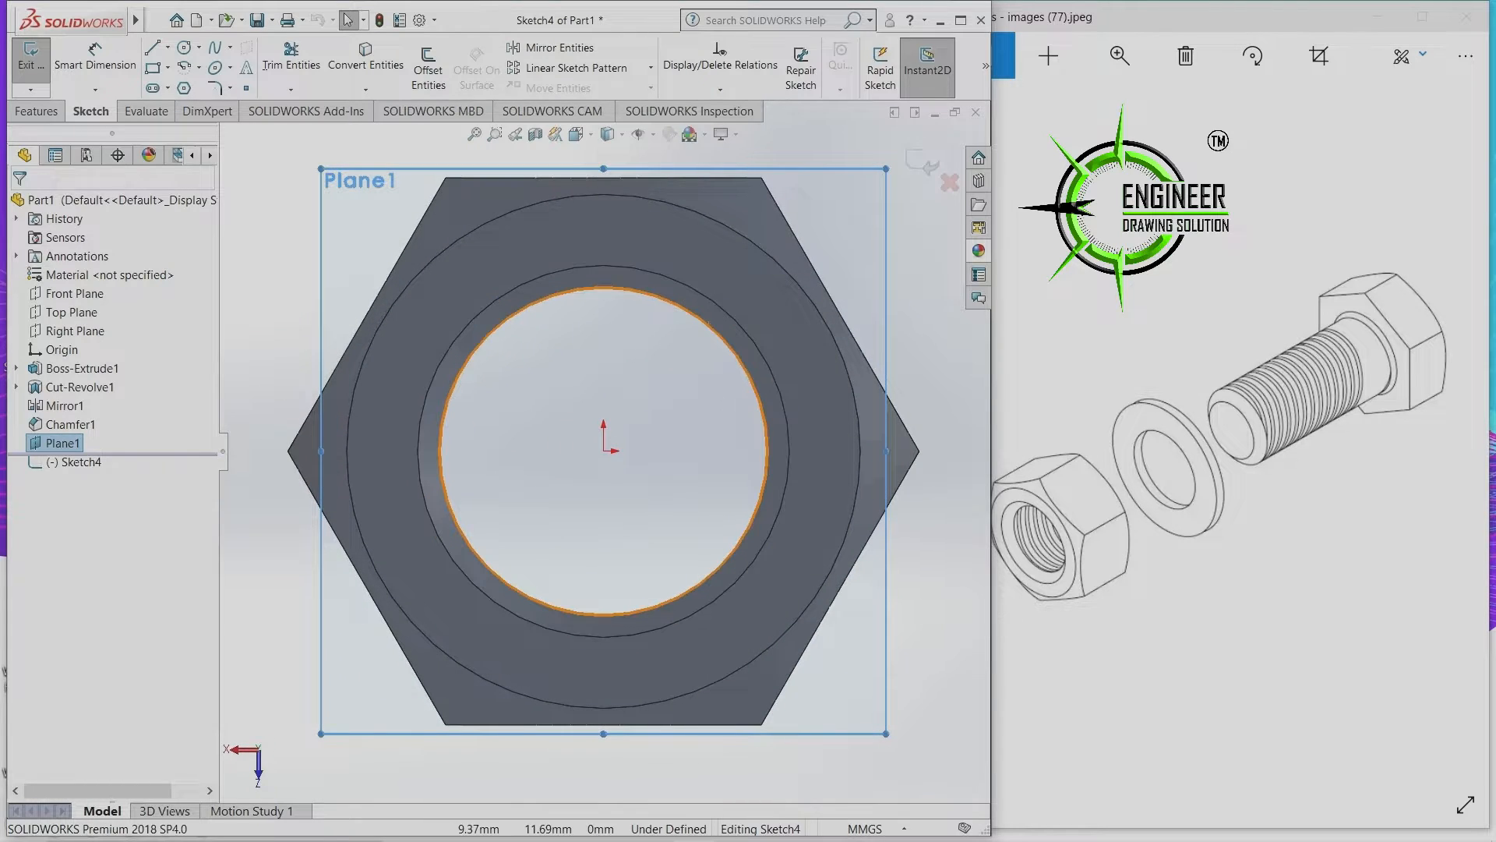
Convert the inner circular edge of the bore's lower chamfer into a sketch circle and exit the sketch.
left_click(706, 322)
scroll(603, 450, "up", 3)
middle_click_drag(604, 451, 499, 475)
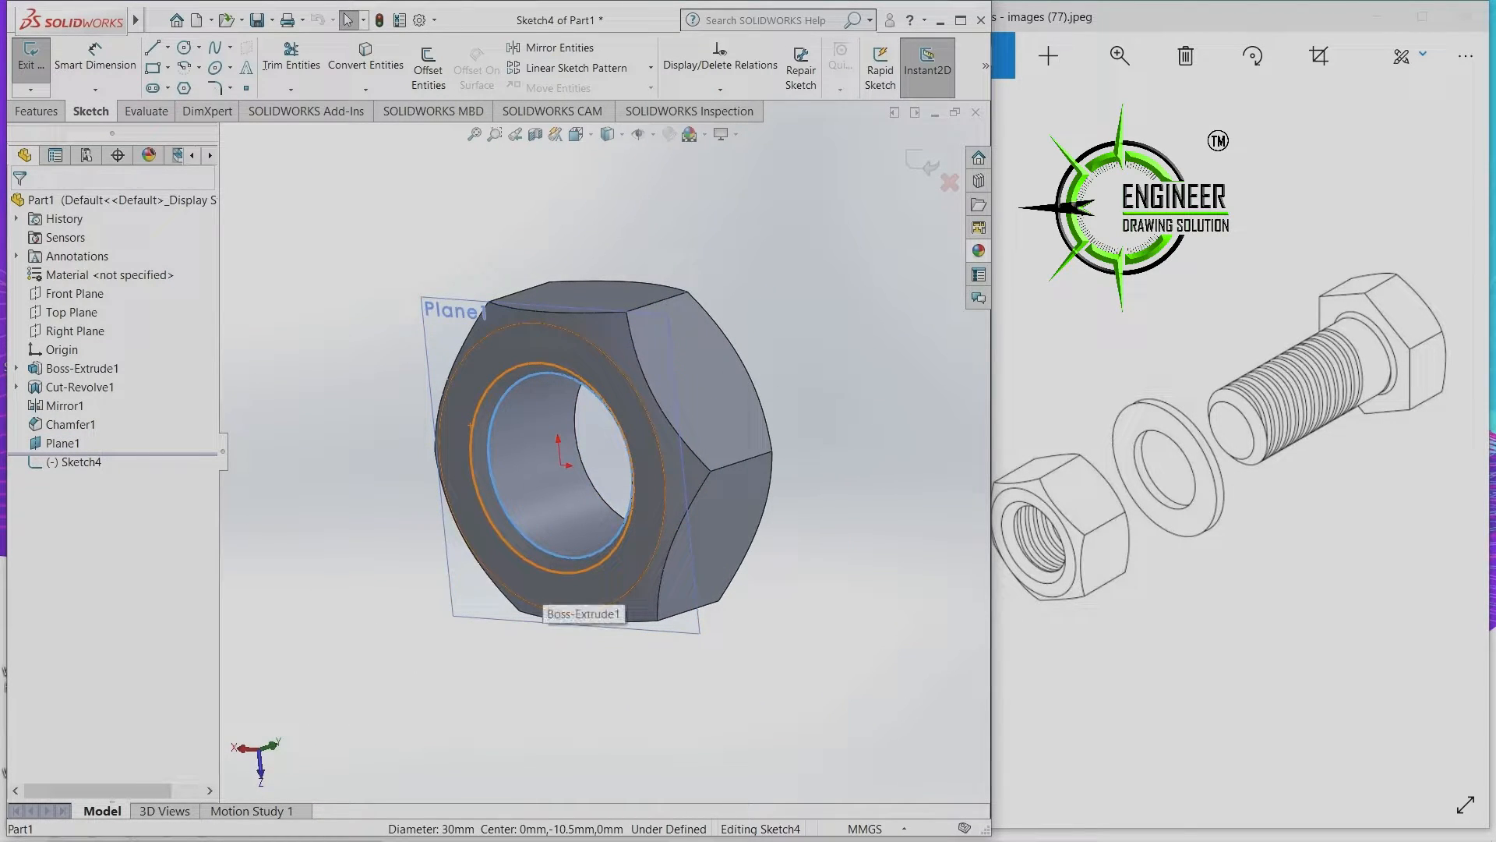
scroll(605, 454, "up", 1)
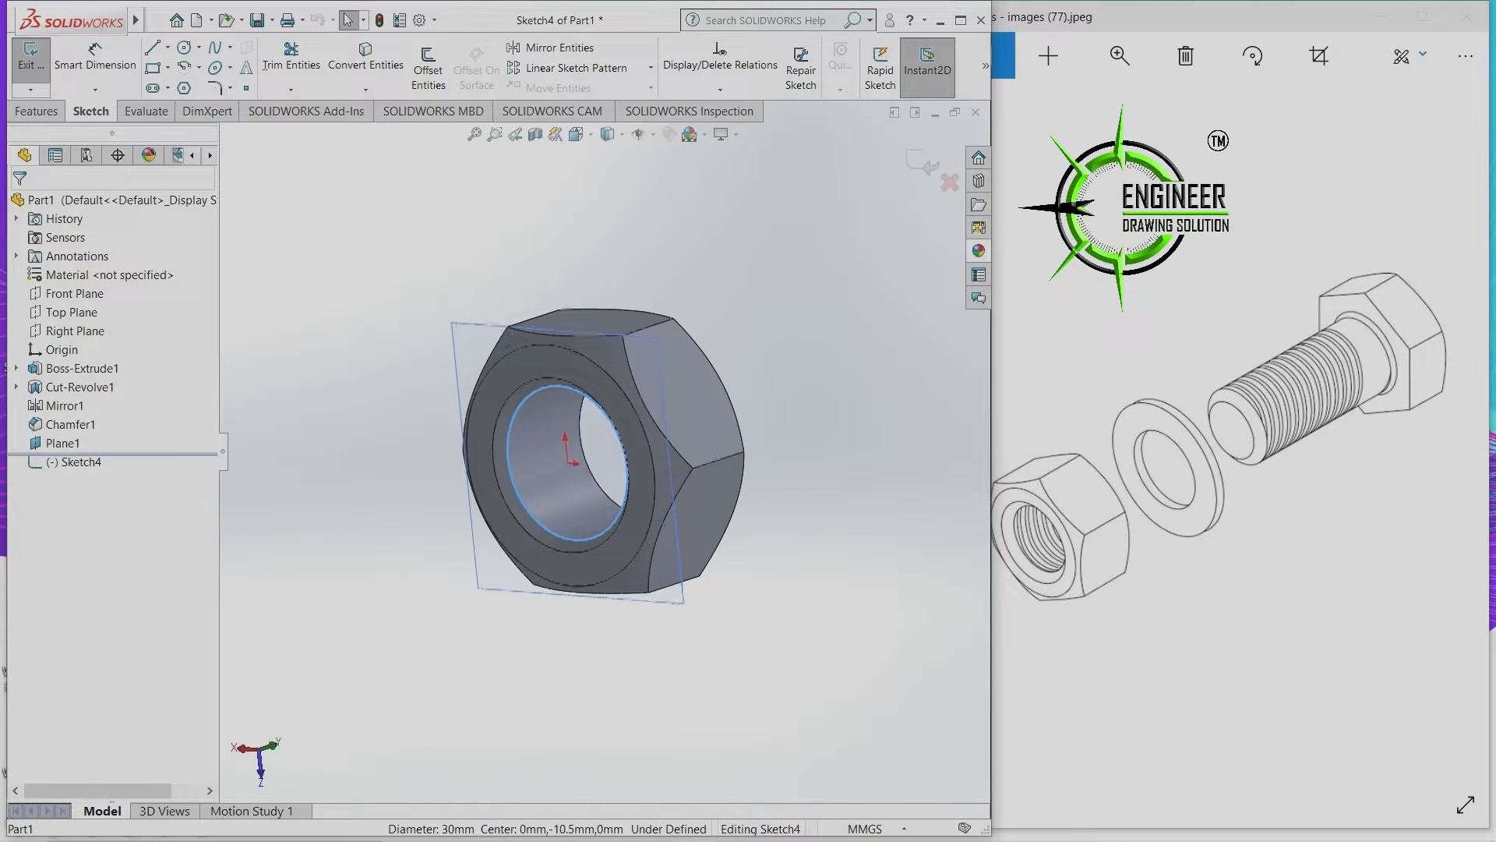
middle_click_drag(605, 453, 641, 485)
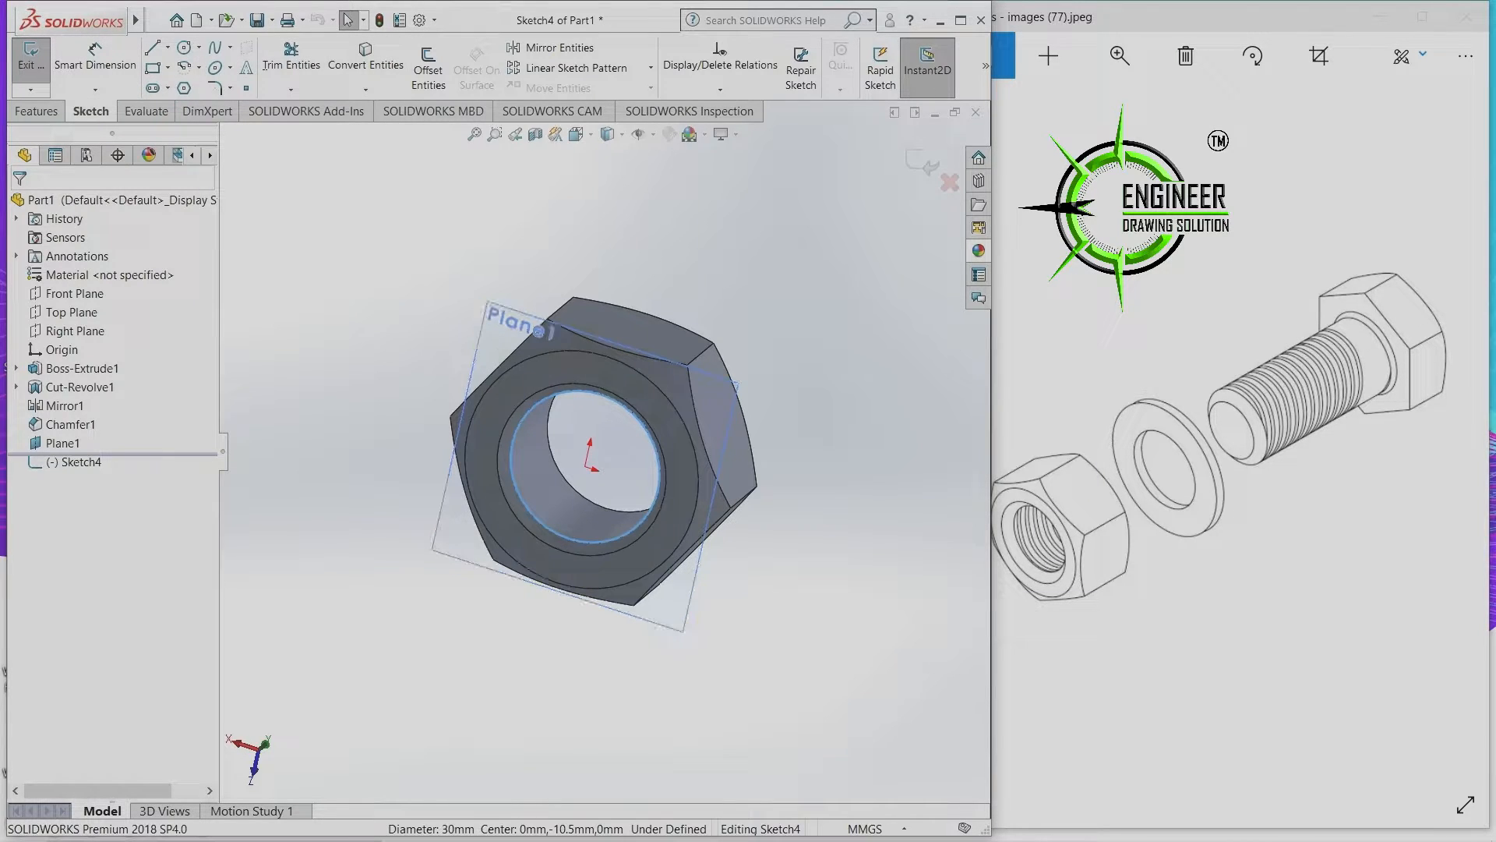
left_click(366, 59)
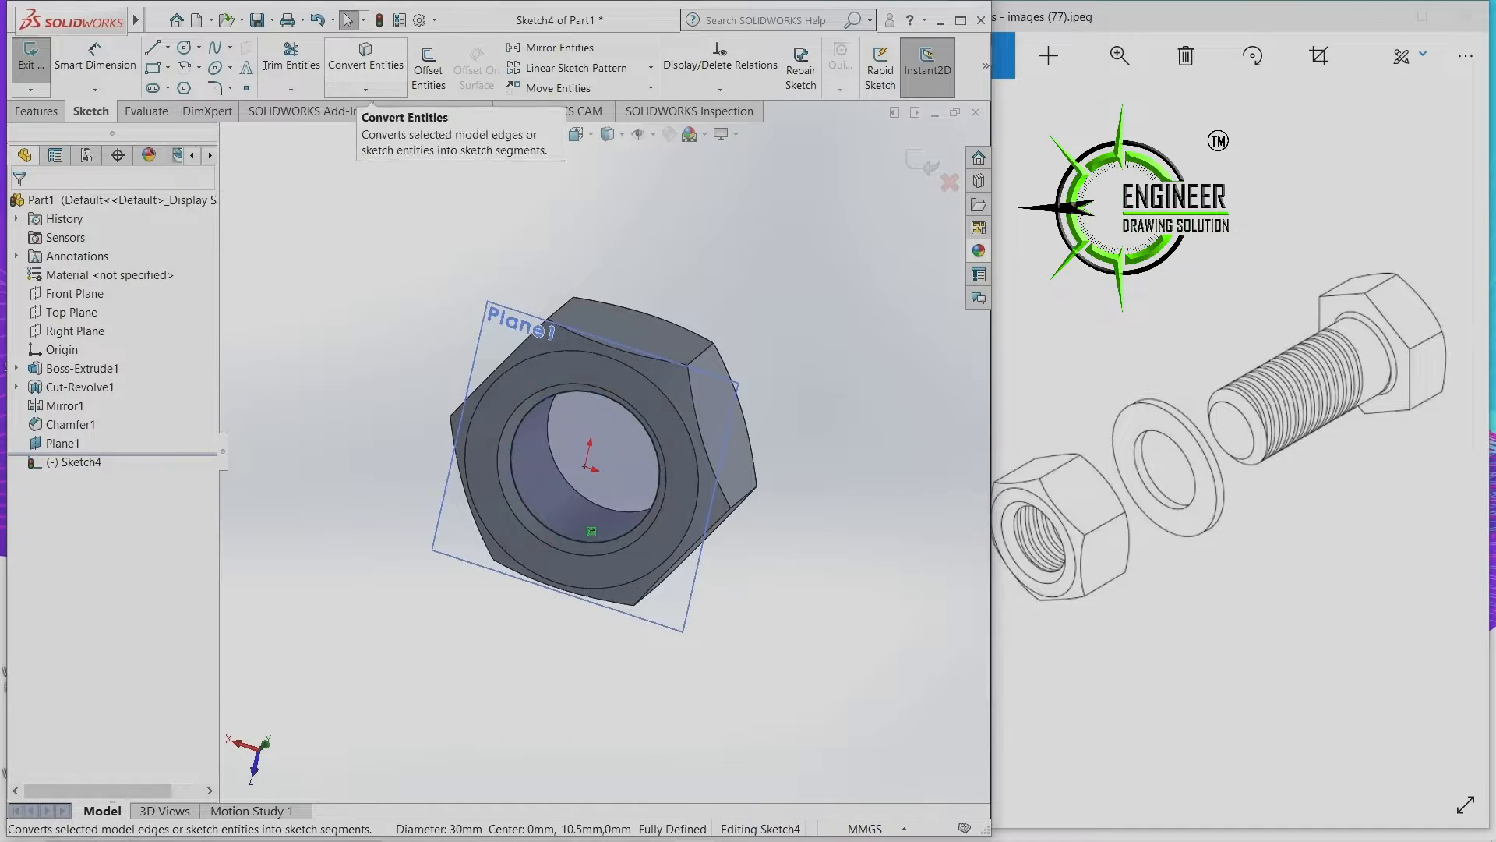
key("ctrl+b")
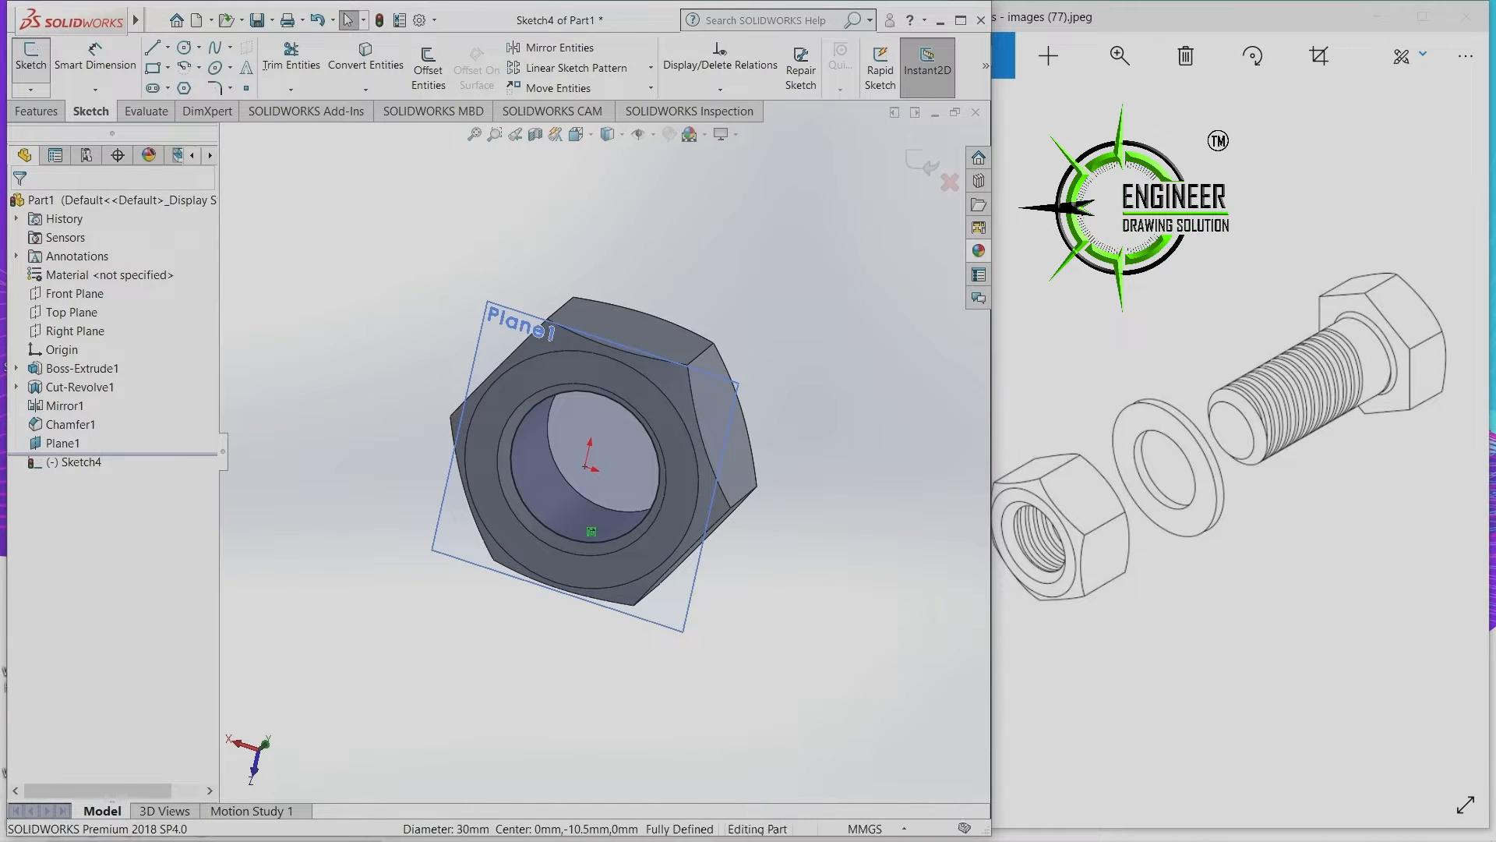
scroll(589, 444, "up", 1)
middle_click_drag(588, 444, 538, 428)
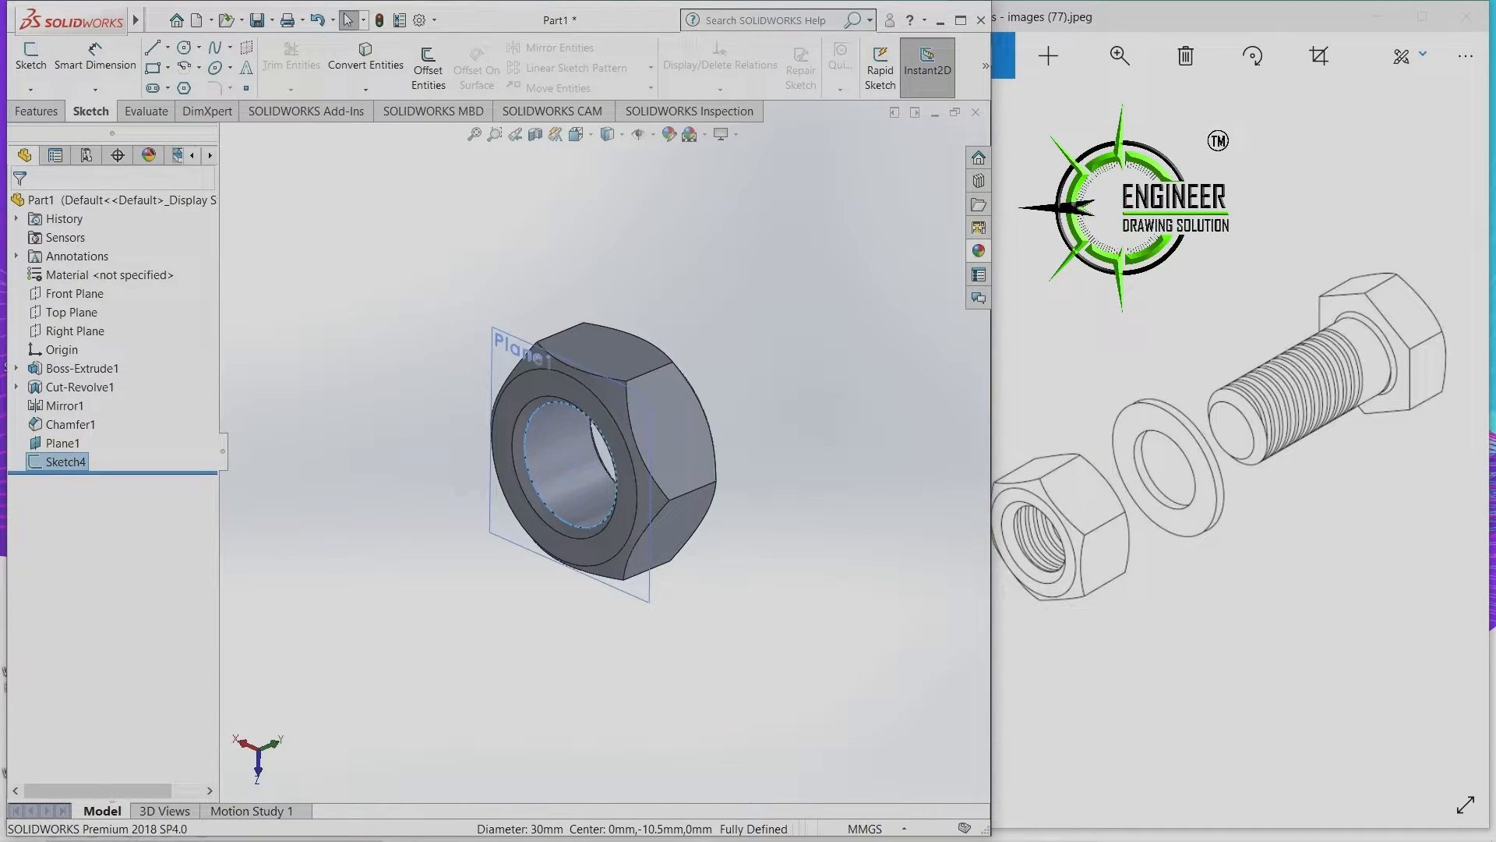
mouse_move(136, 19)
left_click(256, 20)
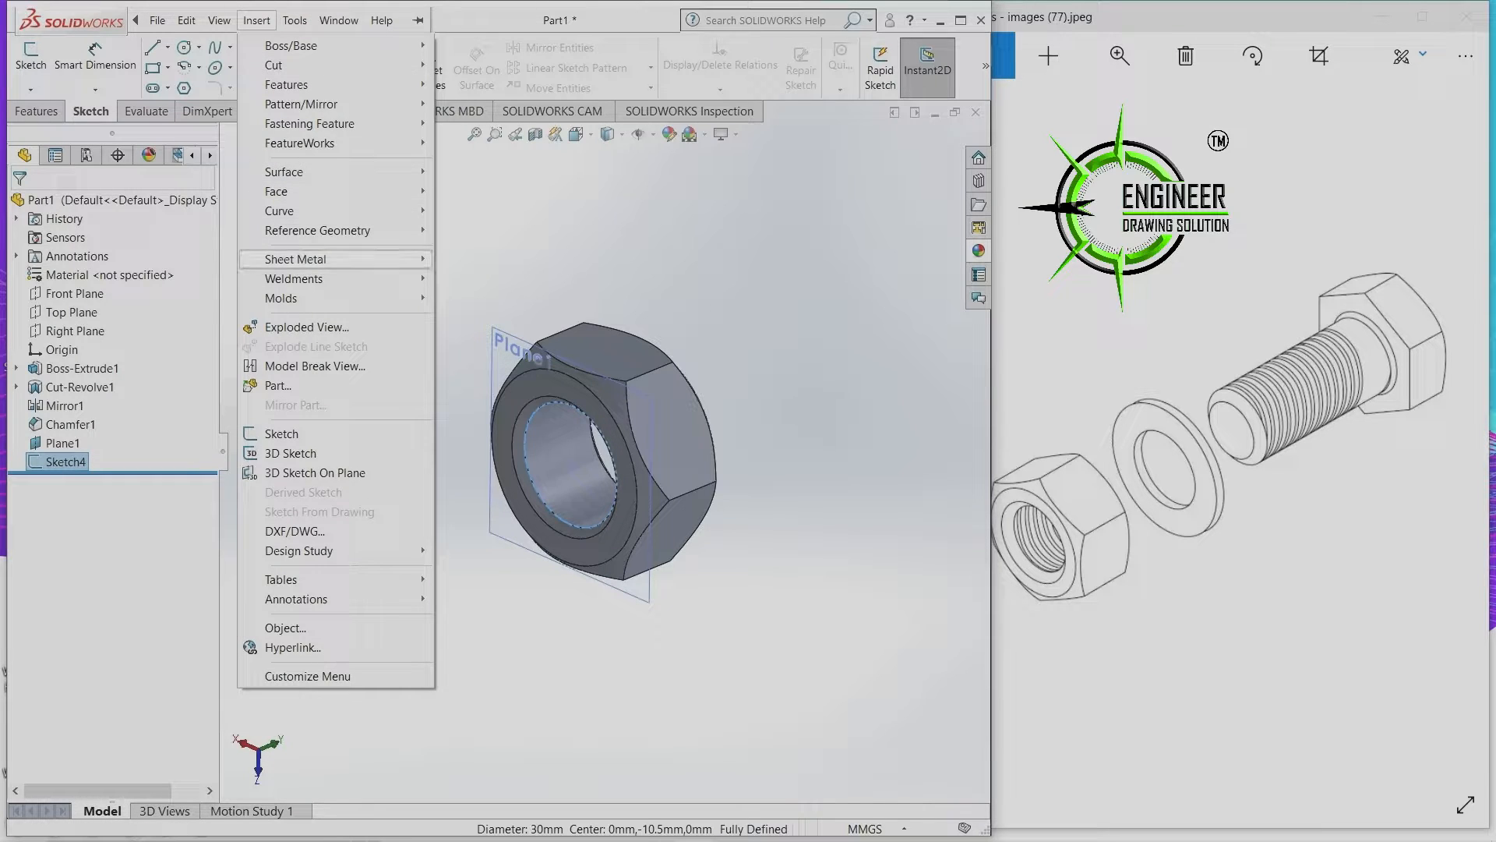
mouse_move(327, 211)
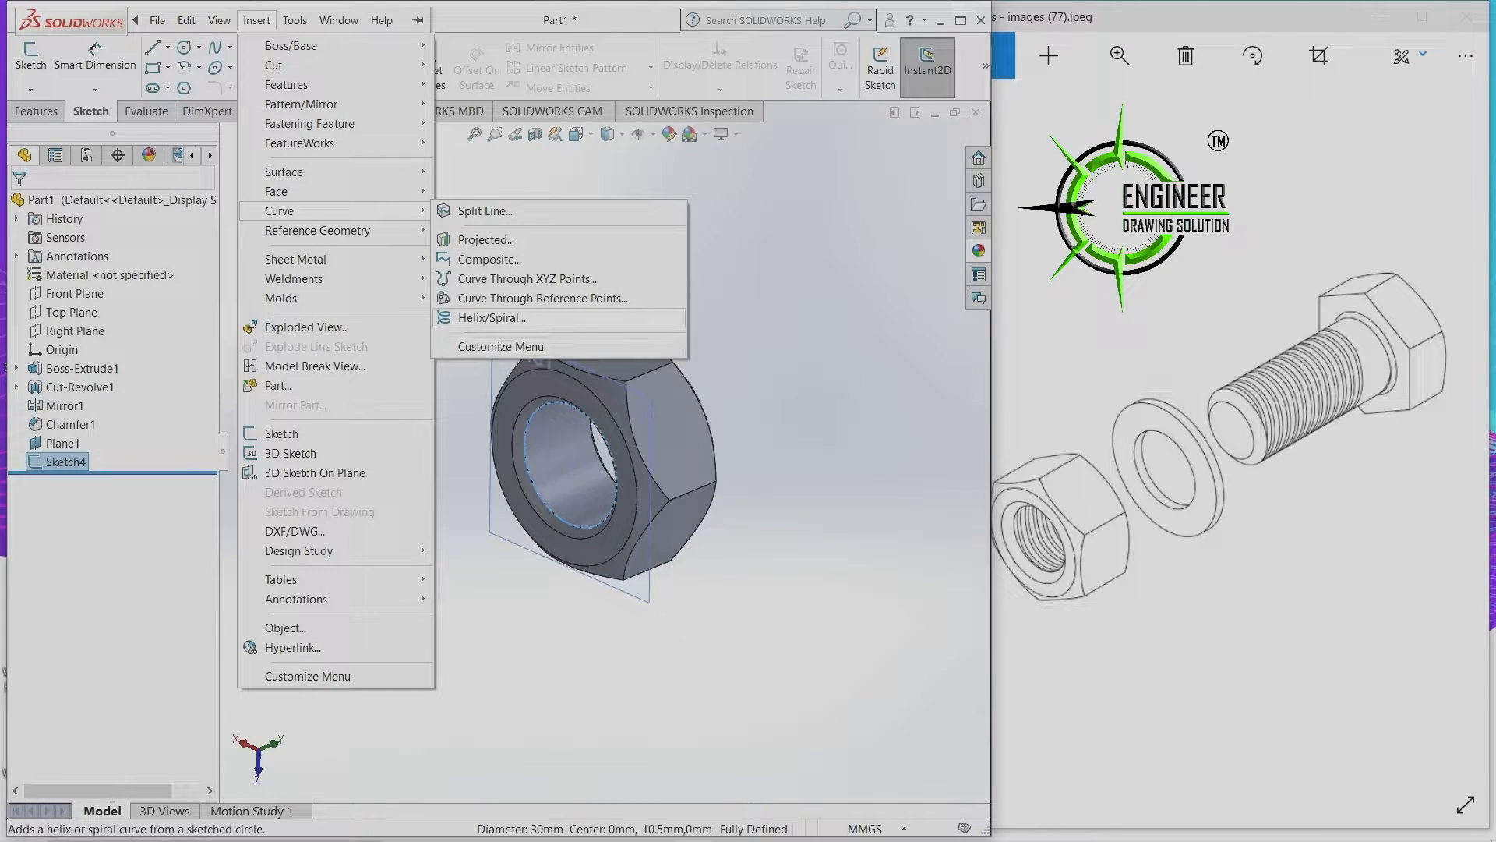
left_click(488, 318)
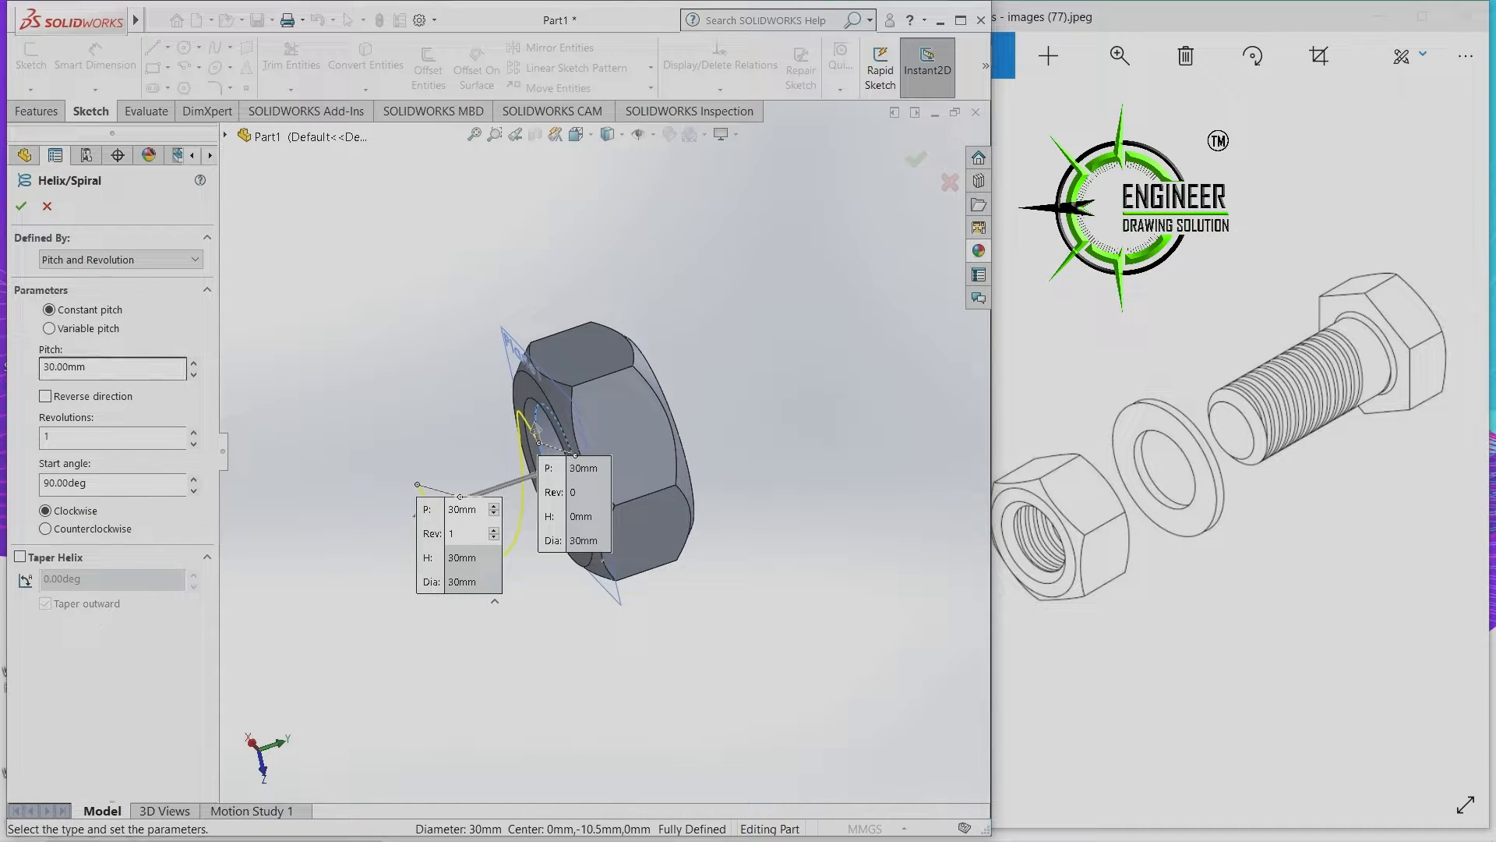
left_click(45, 396)
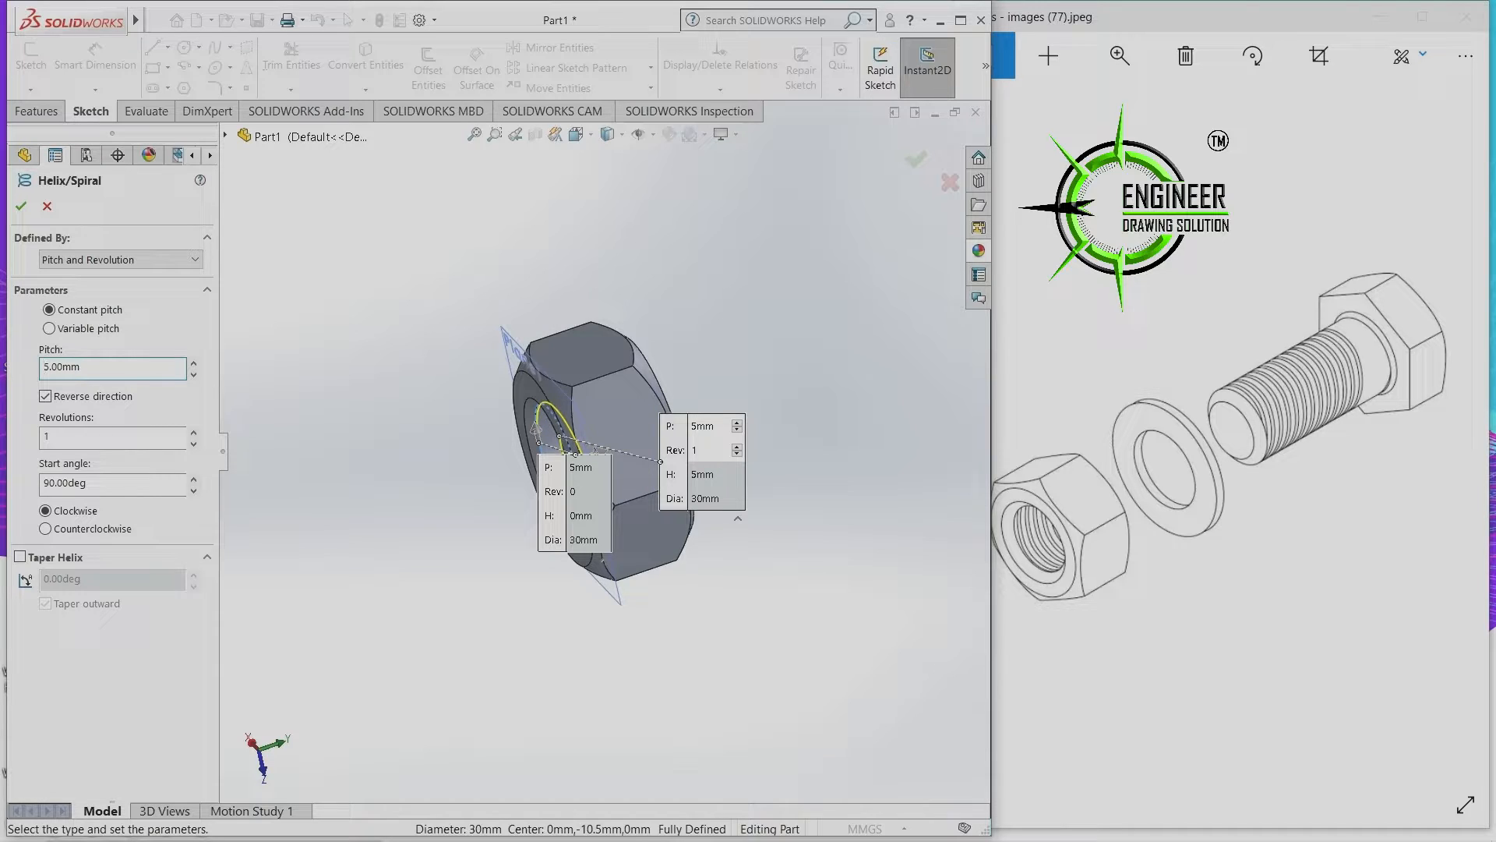
left_click(193, 432)
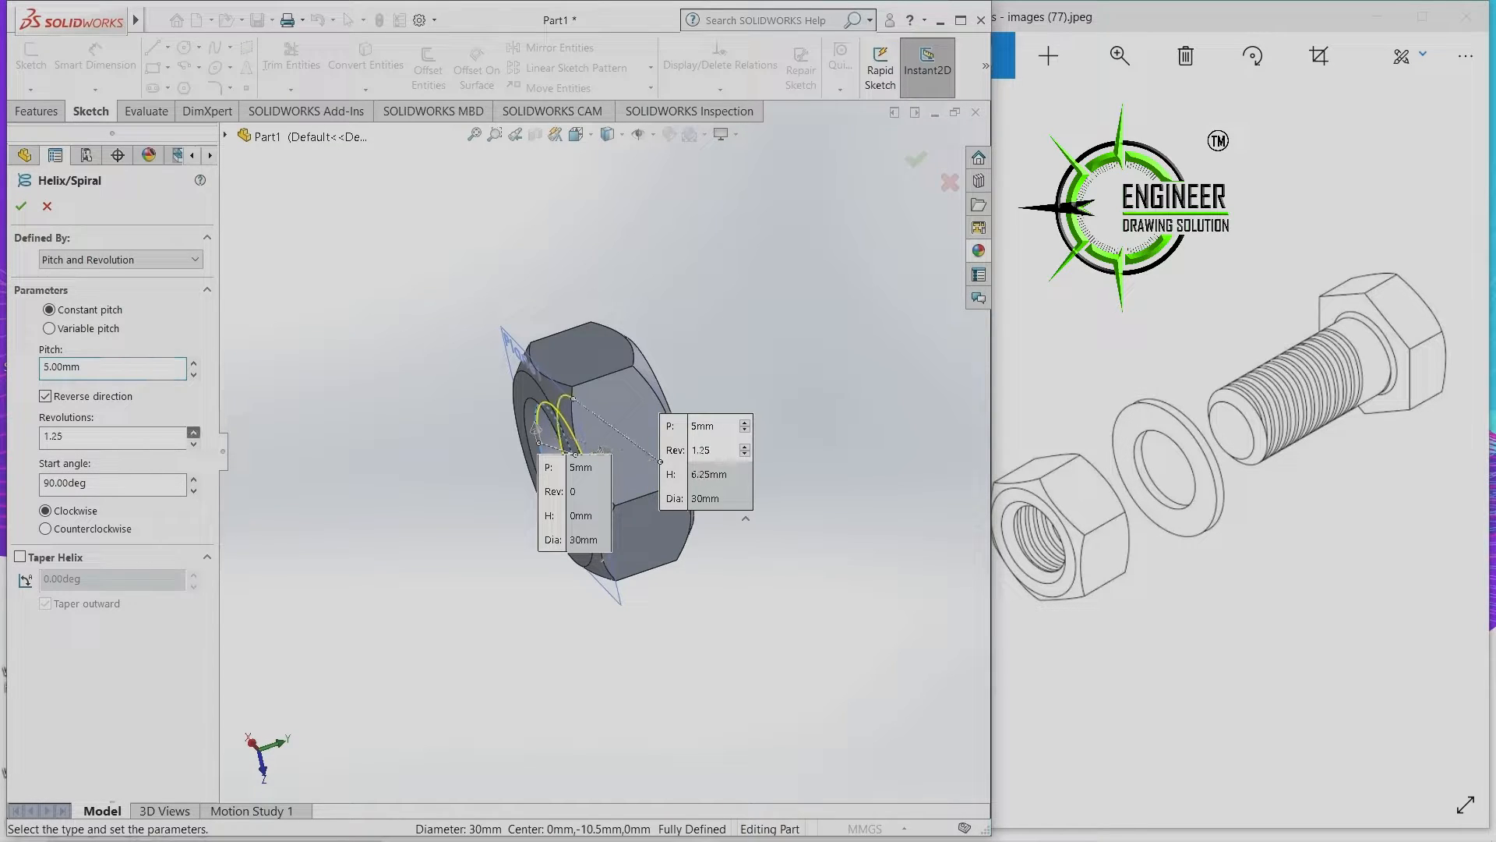
left_click_drag(194, 432, 193, 432)
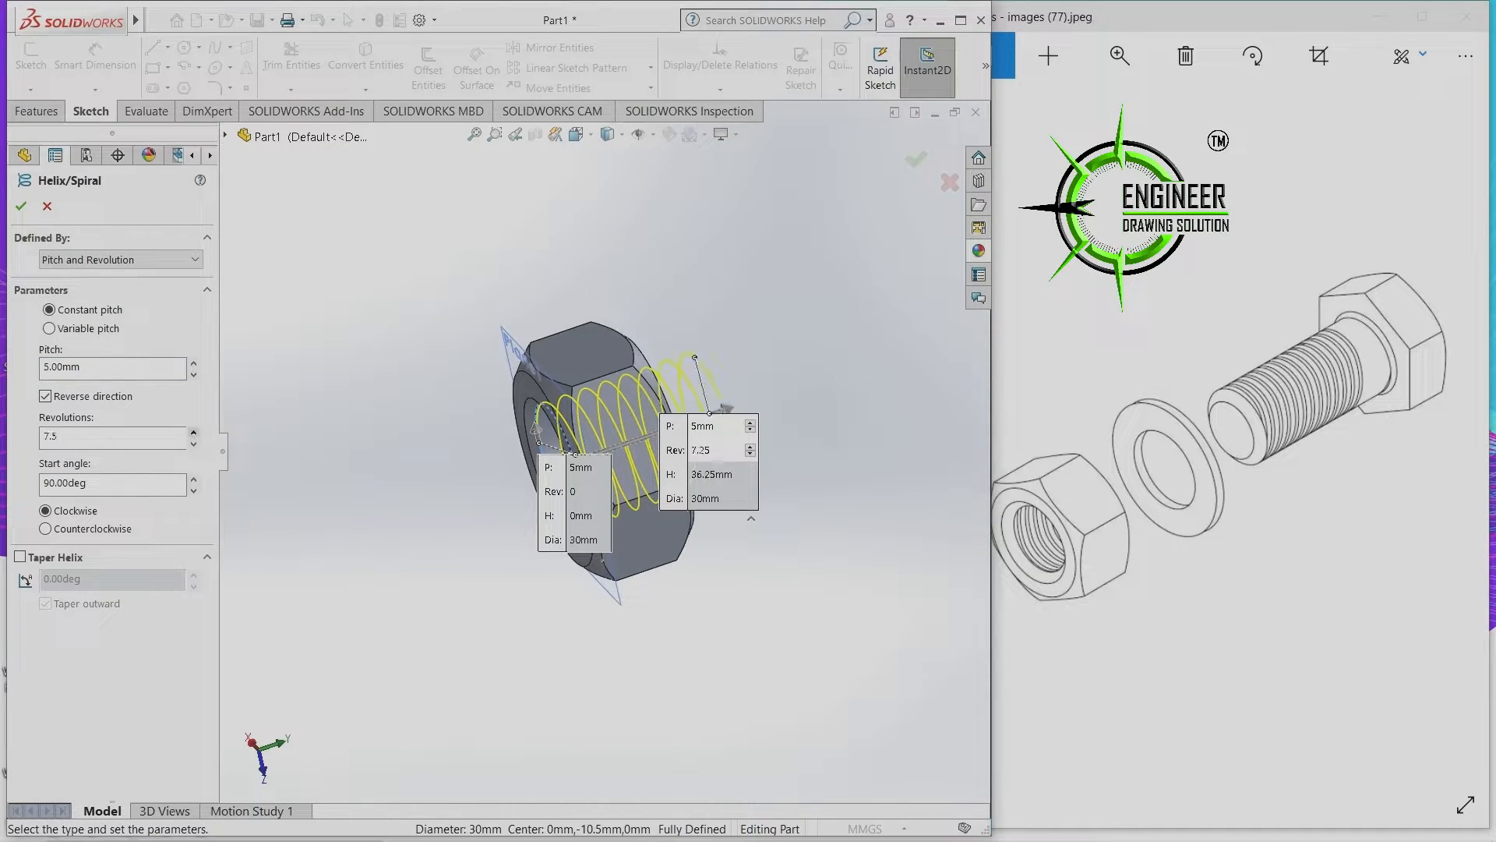
middle_click_drag(623, 468, 570, 471)
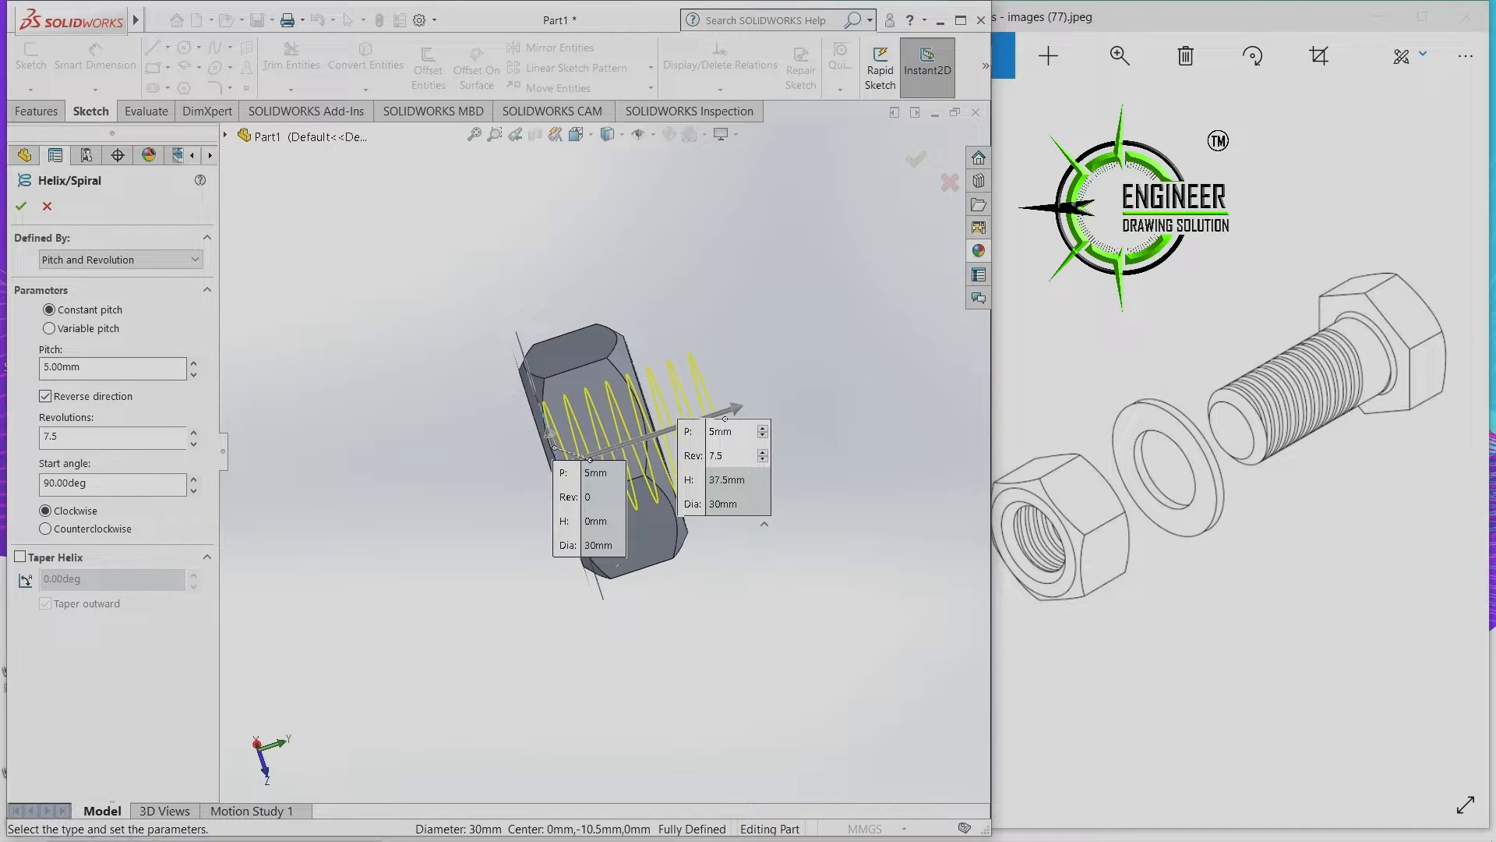
key("super")
mouse_move(695, 822)
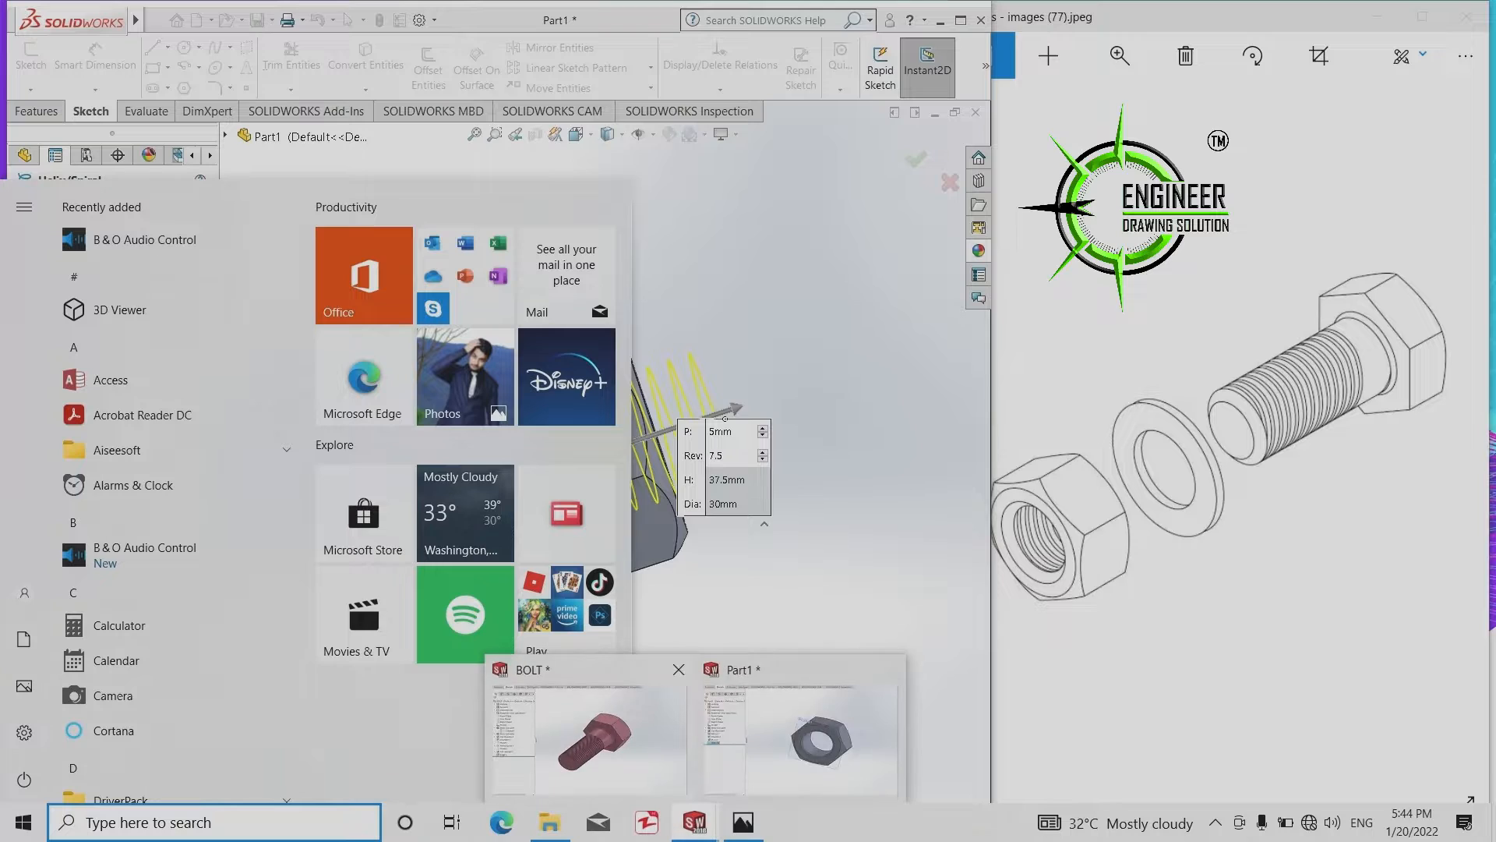
left_click(596, 721)
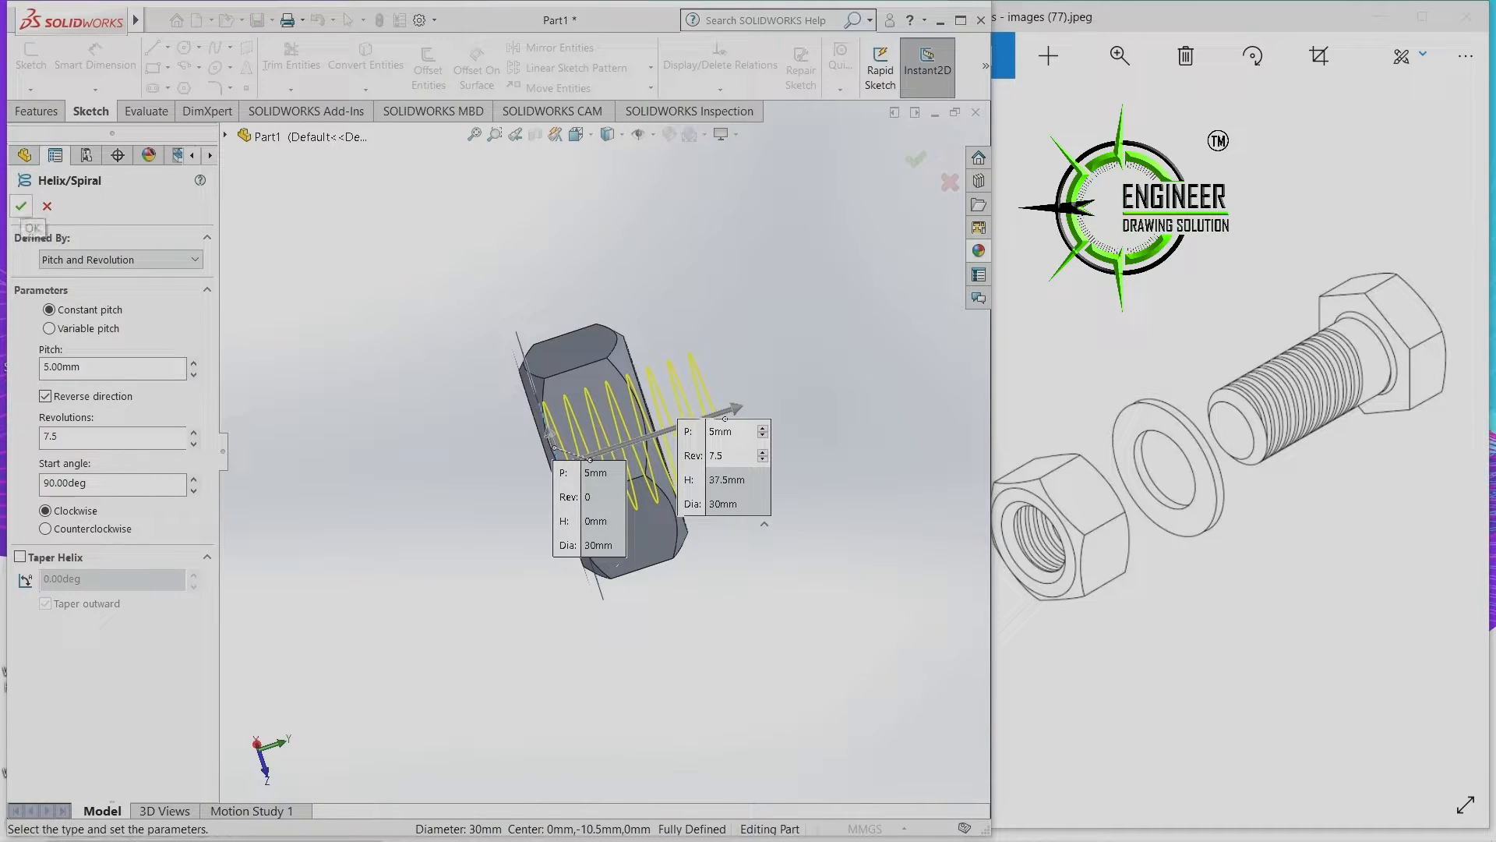
left_click(47, 206)
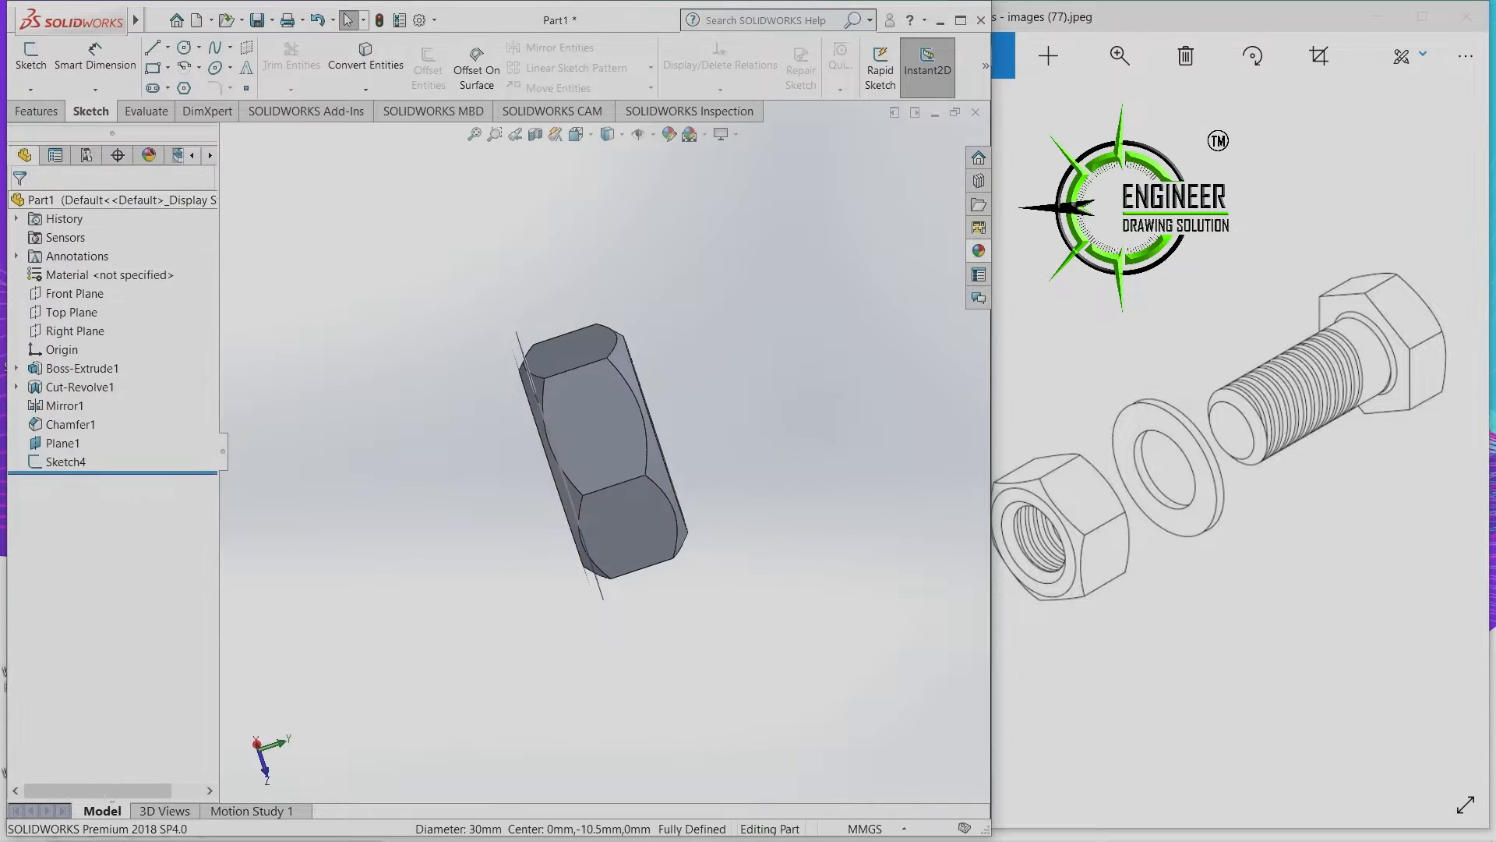
Switch to the BOLT part, examine its thread helix's pitch, revolutions, direction and start angle, and return to the nut part.
key("super")
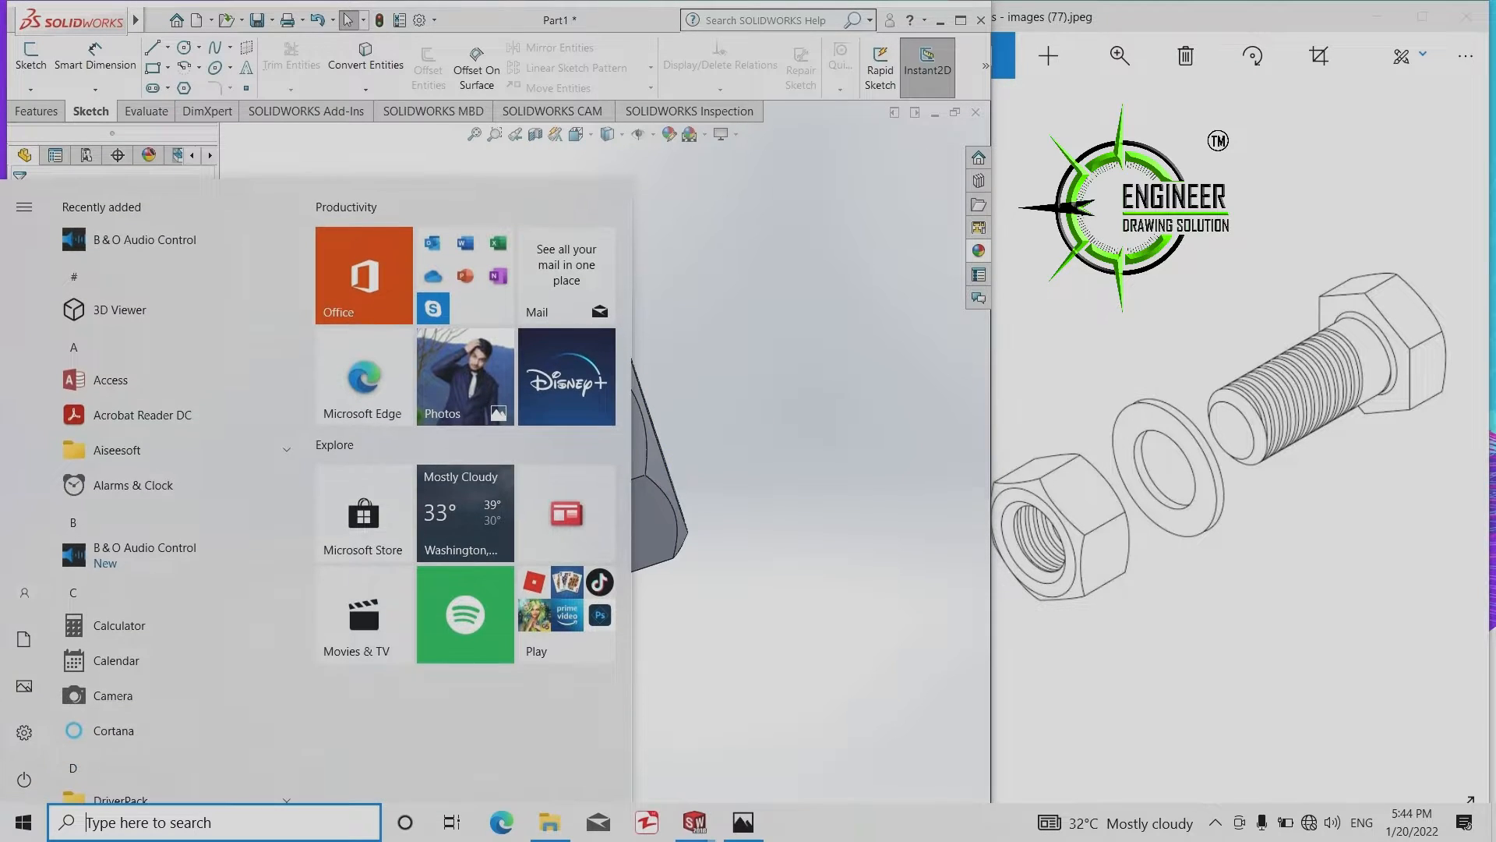
mouse_move(694, 822)
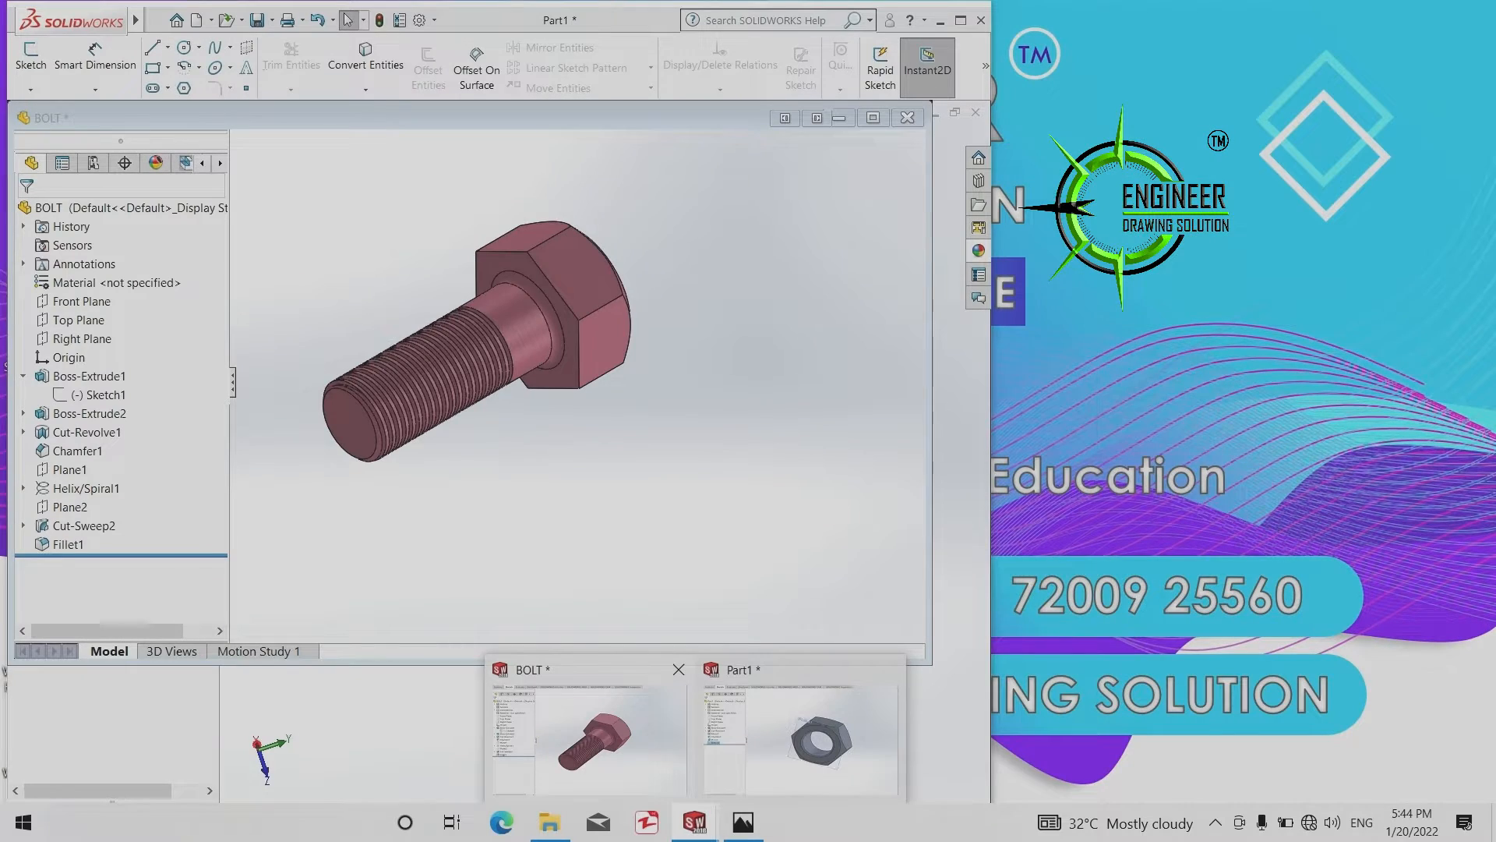
left_click(593, 737)
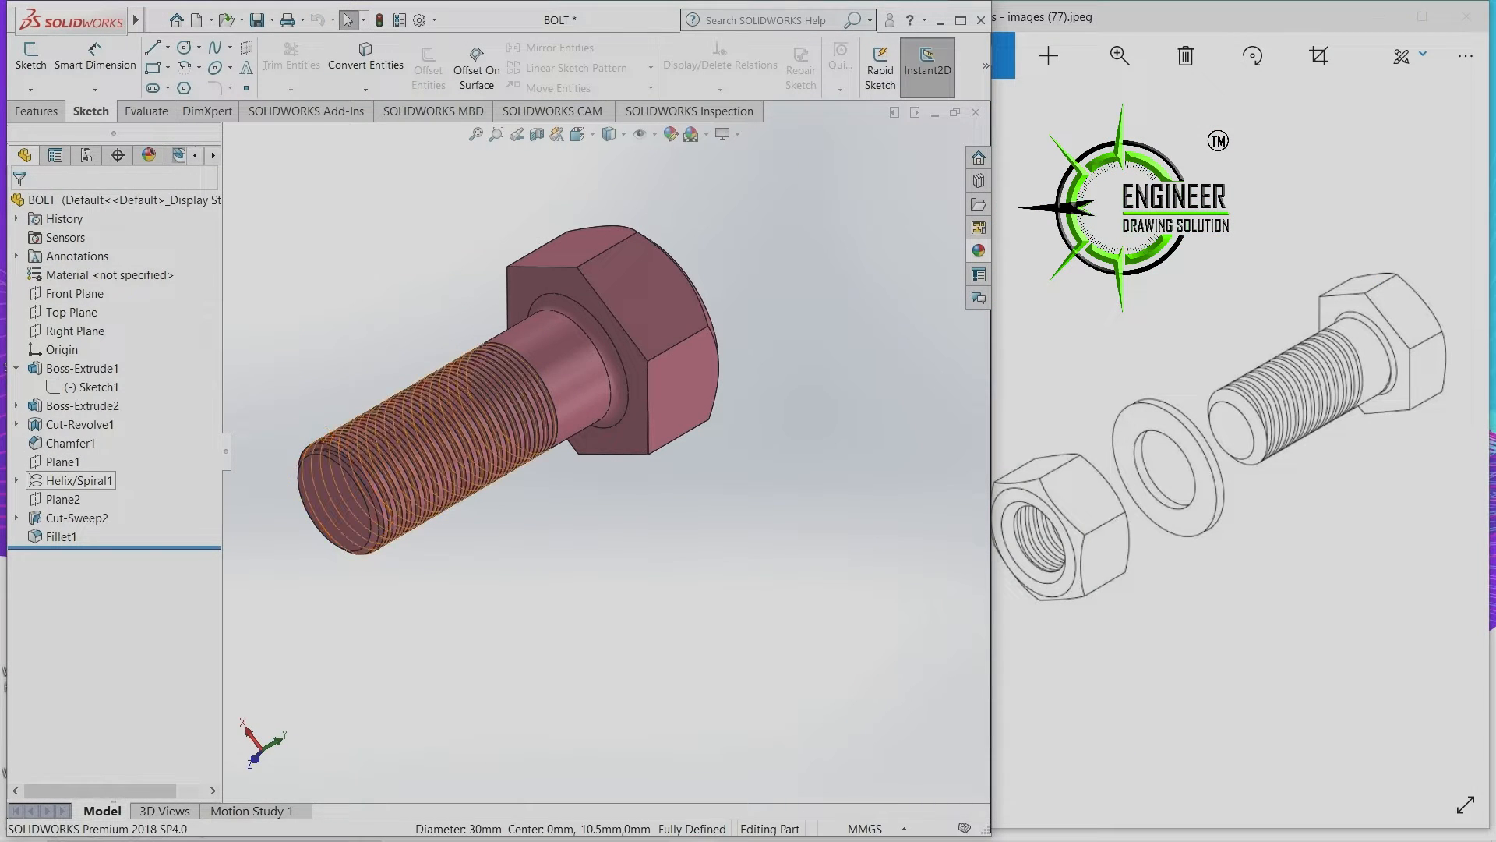
left_click(78, 480)
left_click(84, 433)
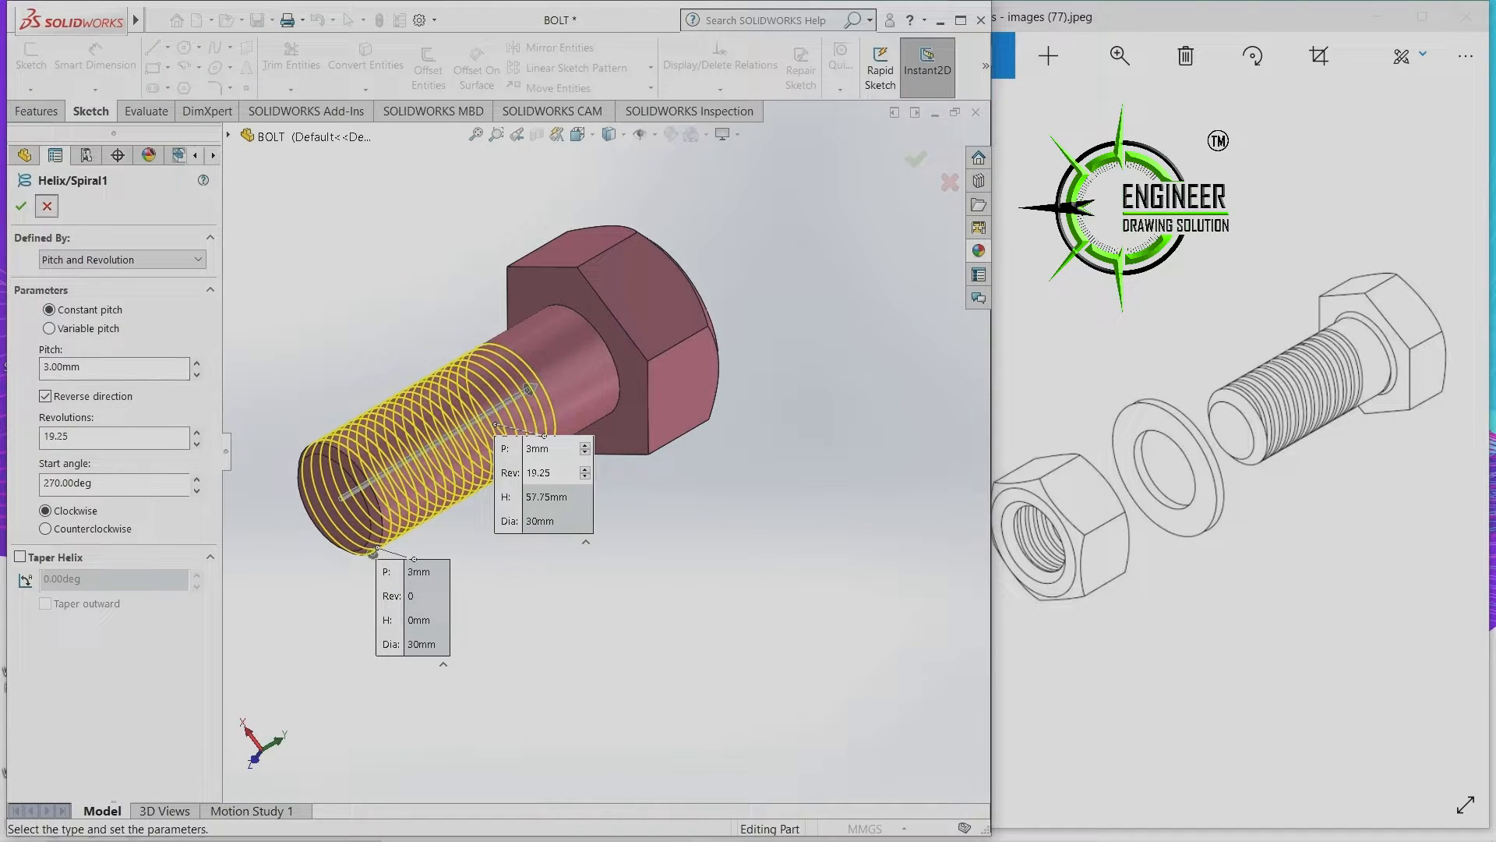
left_click(47, 206)
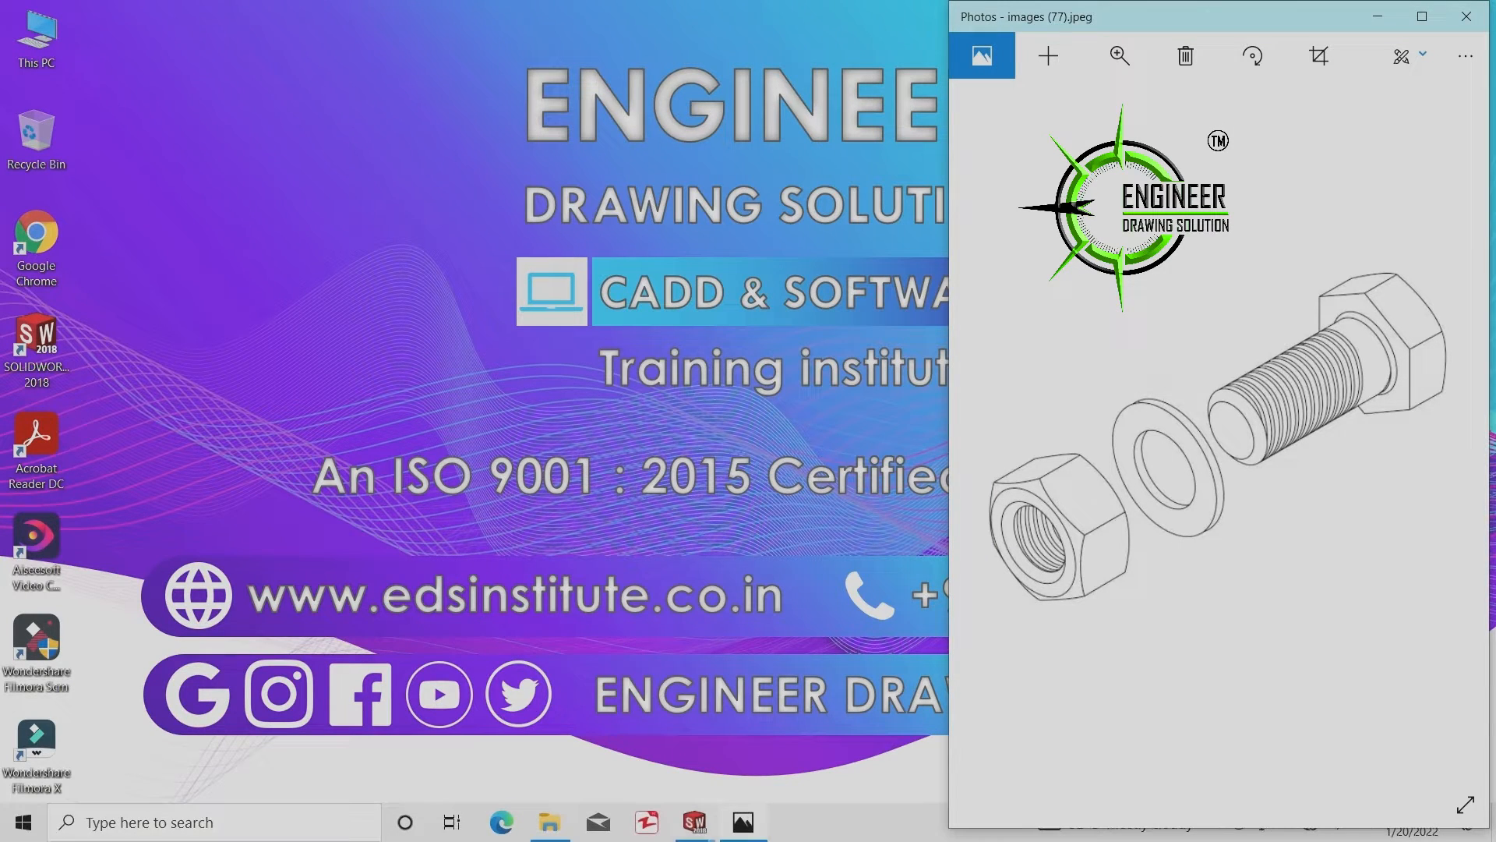
left_click(694, 821)
left_click(801, 732)
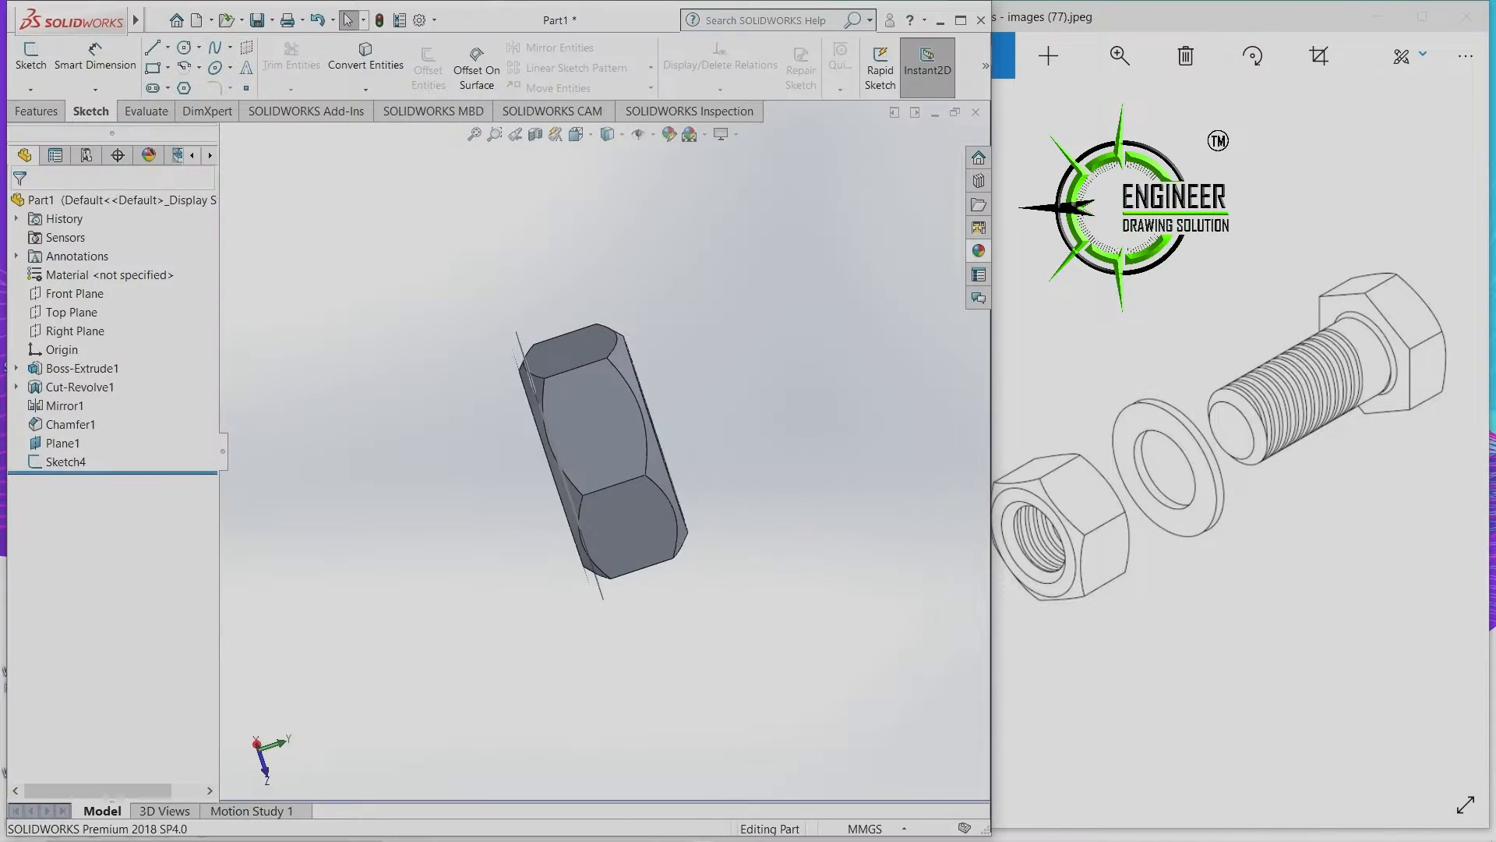
Create a reversed clockwise helix from the bore circle sketch with a constant 3 mm pitch, 19.25 revolutions and a 270° start angle.
middle_click_drag(483, 546, 589, 570)
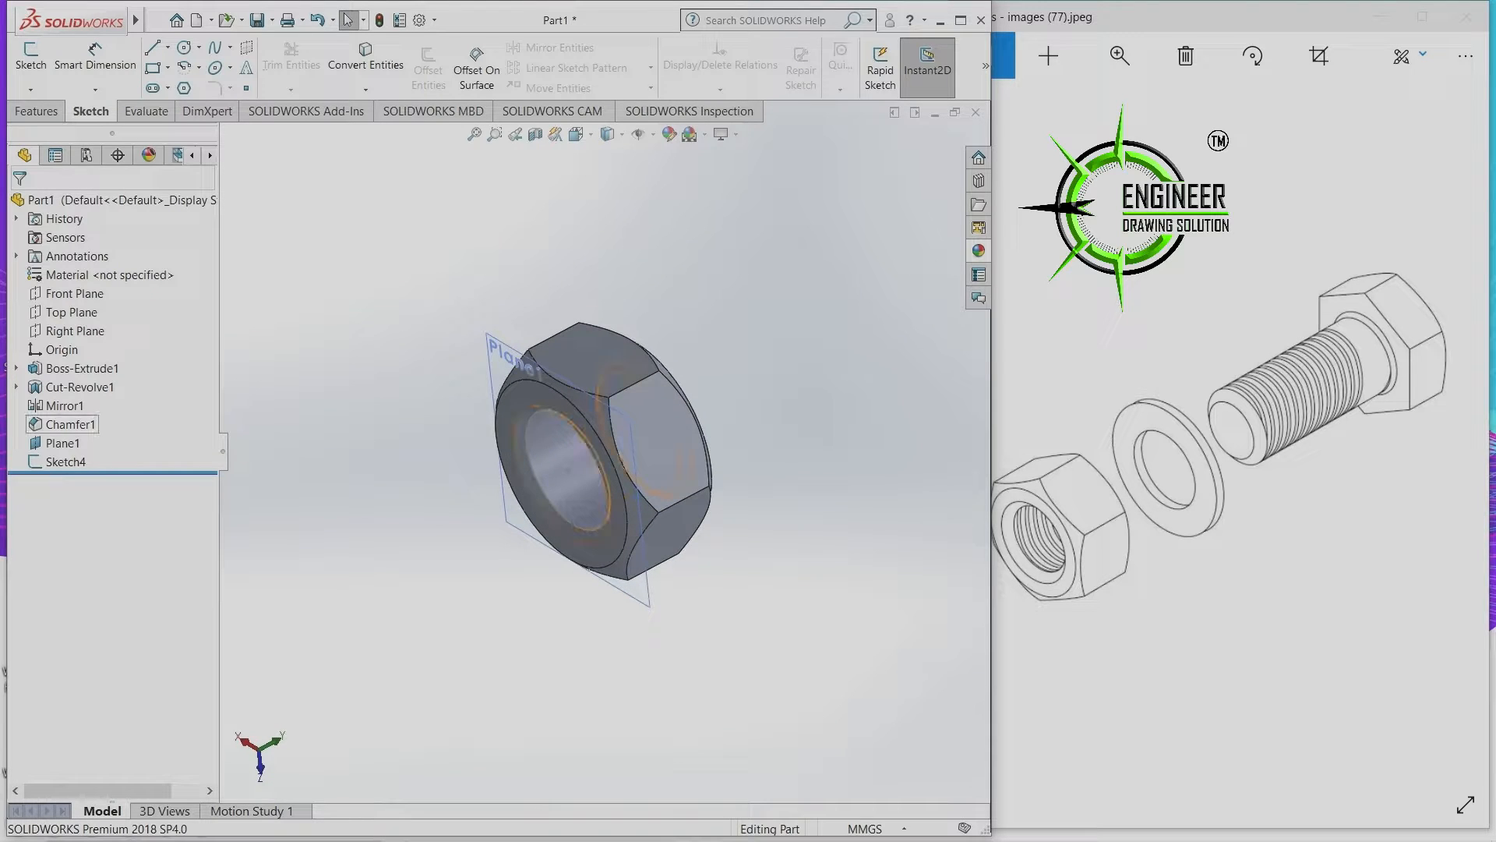
left_click(65, 462)
mouse_move(136, 20)
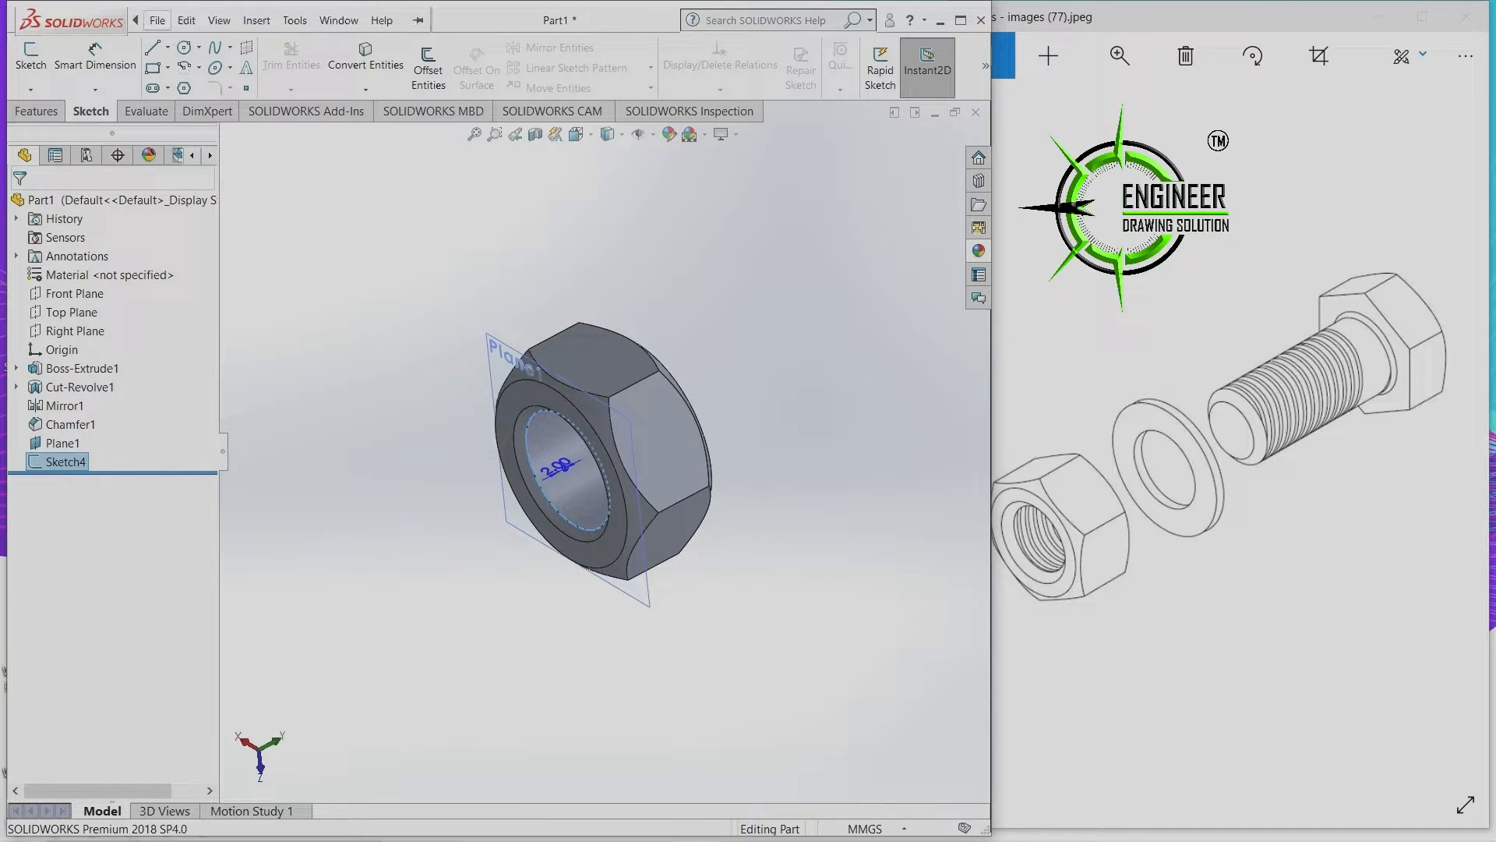
left_click(257, 20)
mouse_move(336, 211)
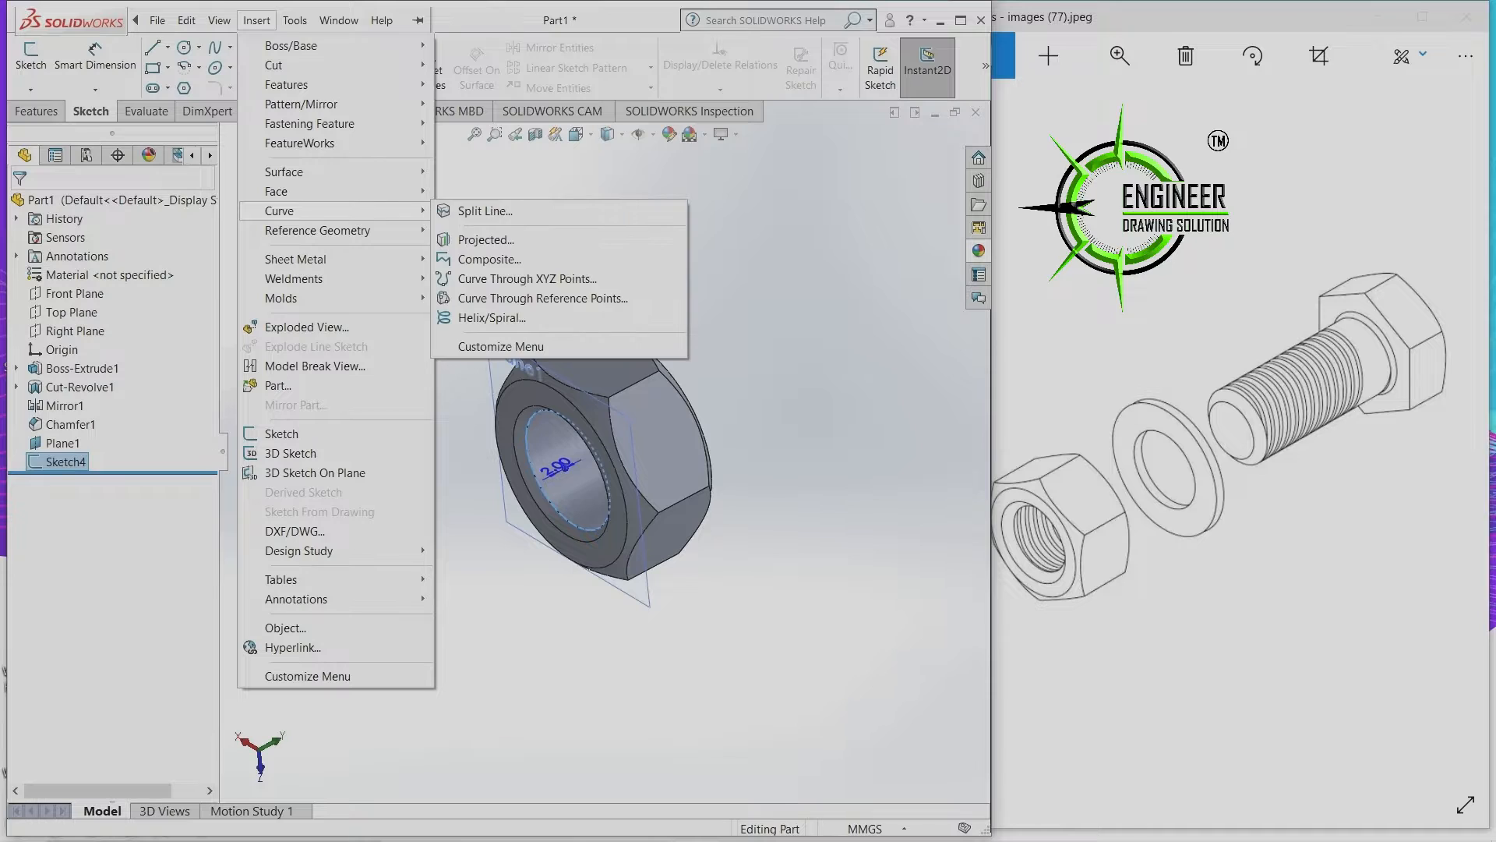
left_click(494, 318)
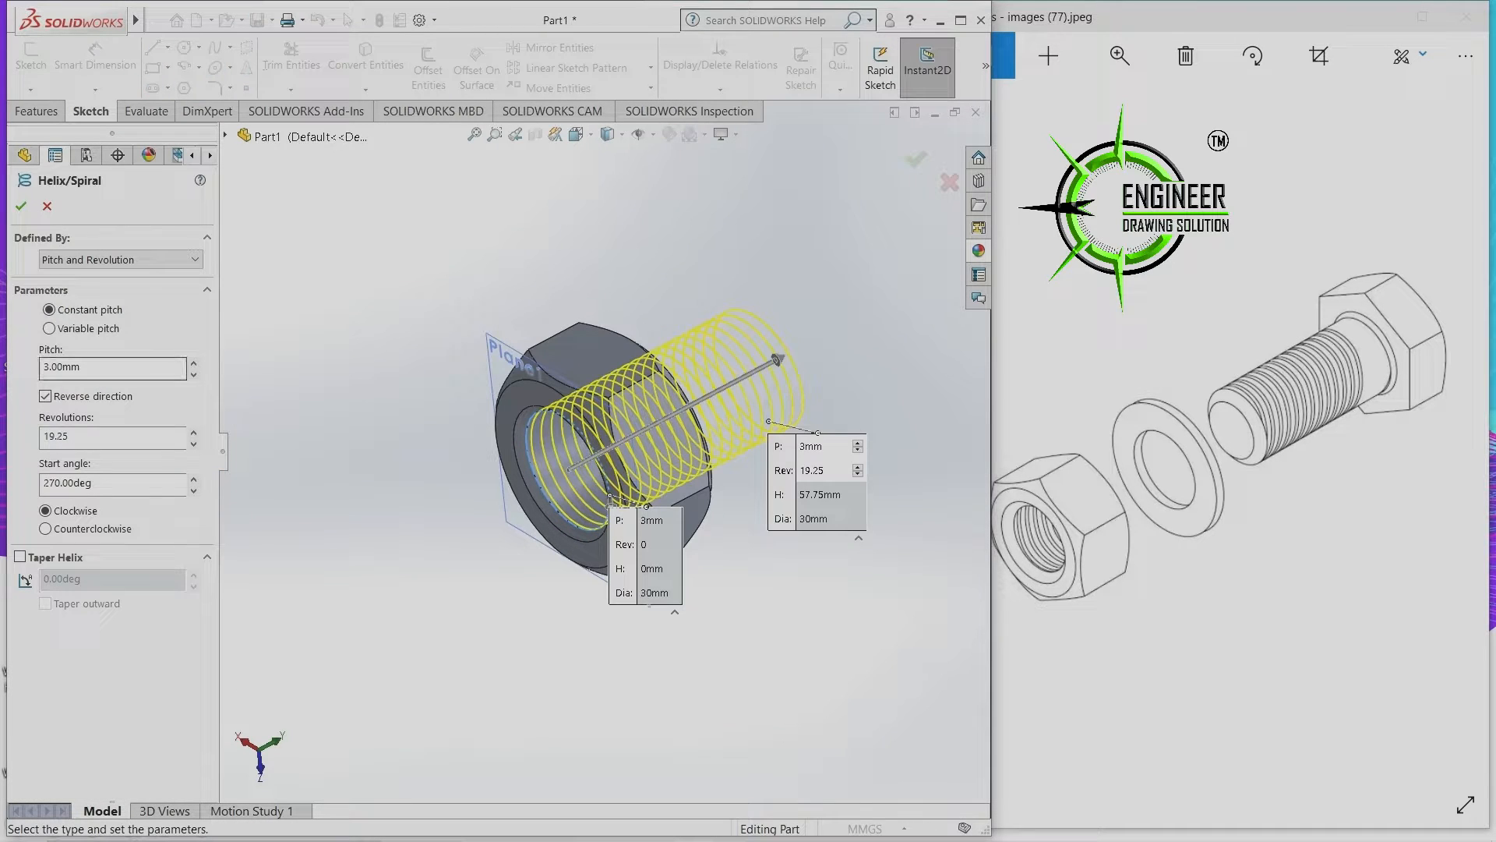
middle_click_drag(686, 437, 608, 446)
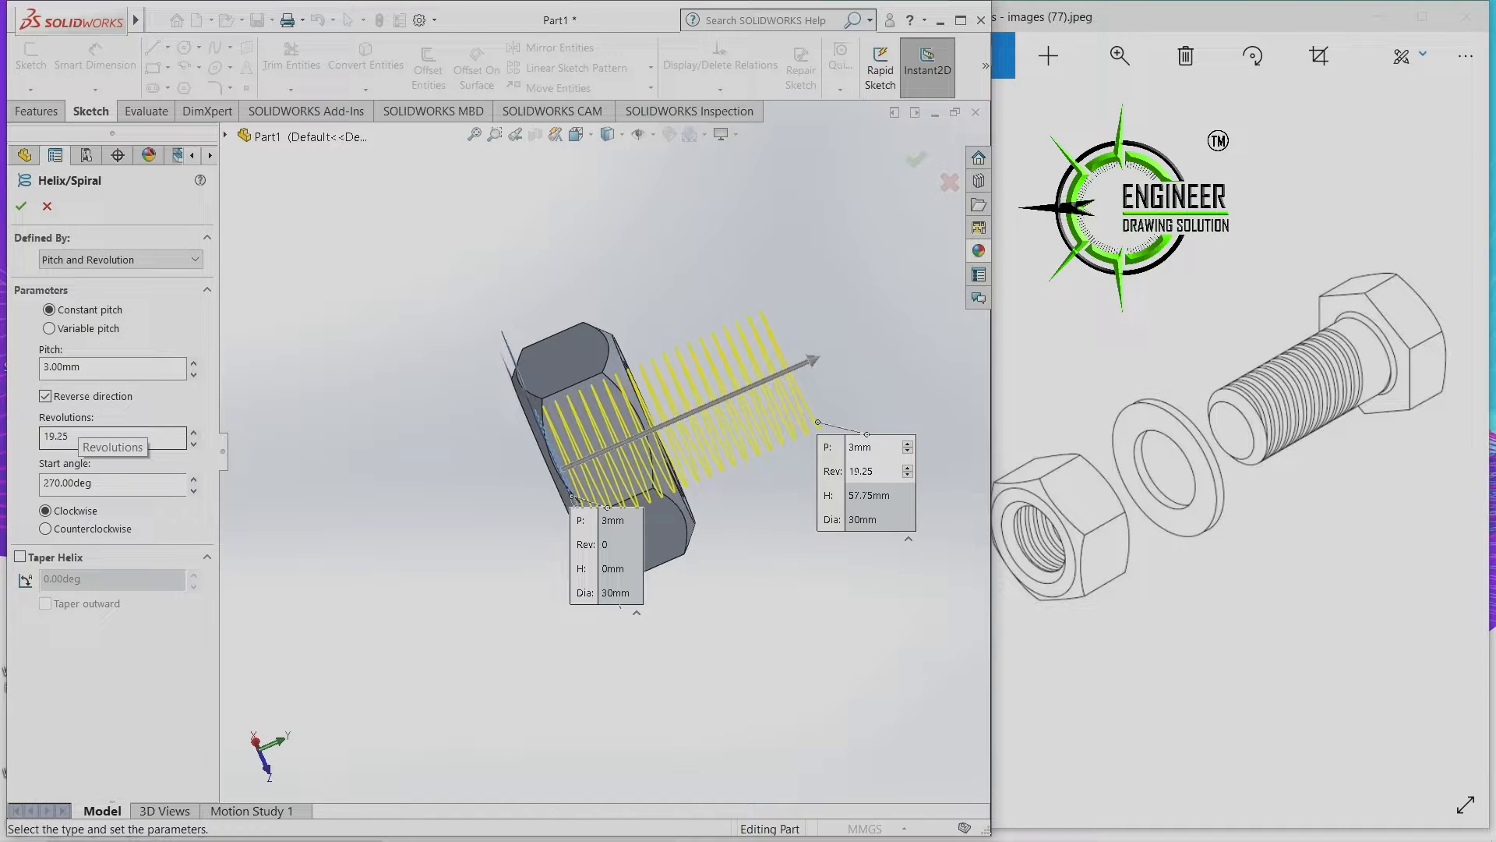
left_click(21, 206)
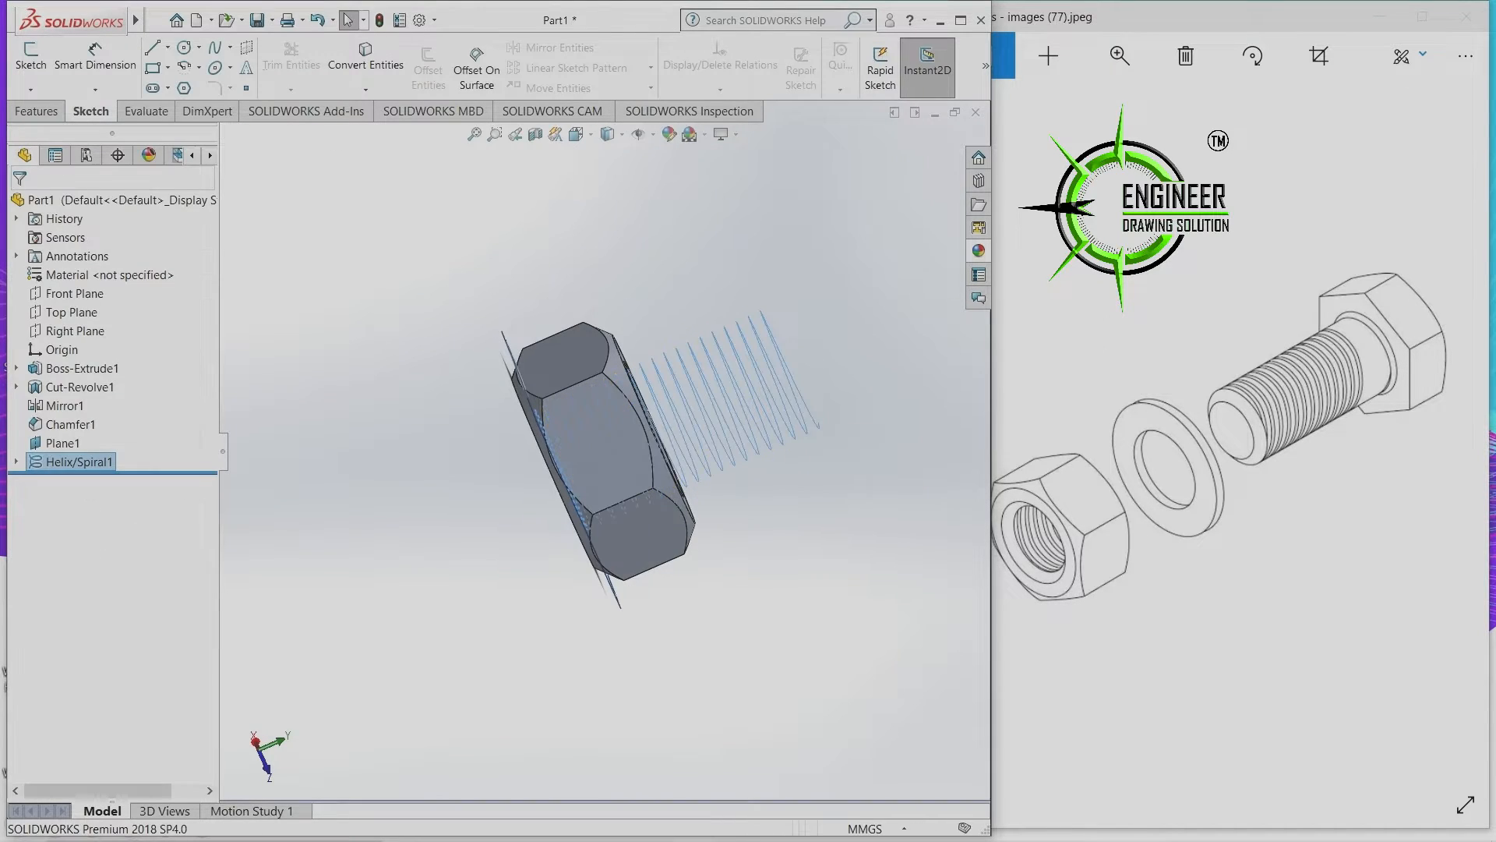
key("Escape")
Create a reference plane perpendicular to the helix through its free end point outside the nut.
middle_click_drag(686, 436, 748, 436)
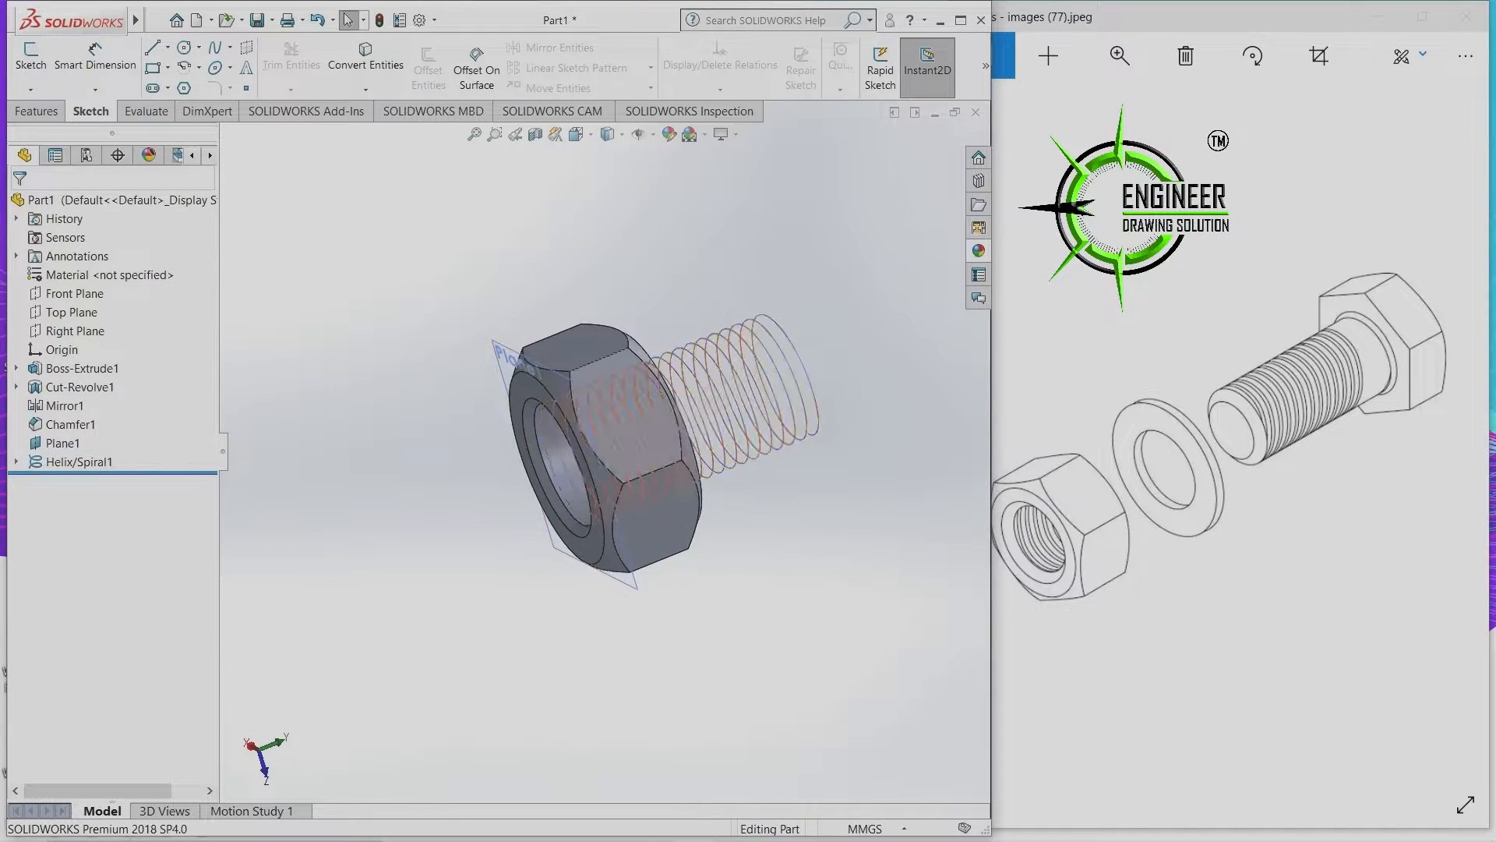
scroll(896, 433, "down", 4)
scroll(748, 444, "down", 3)
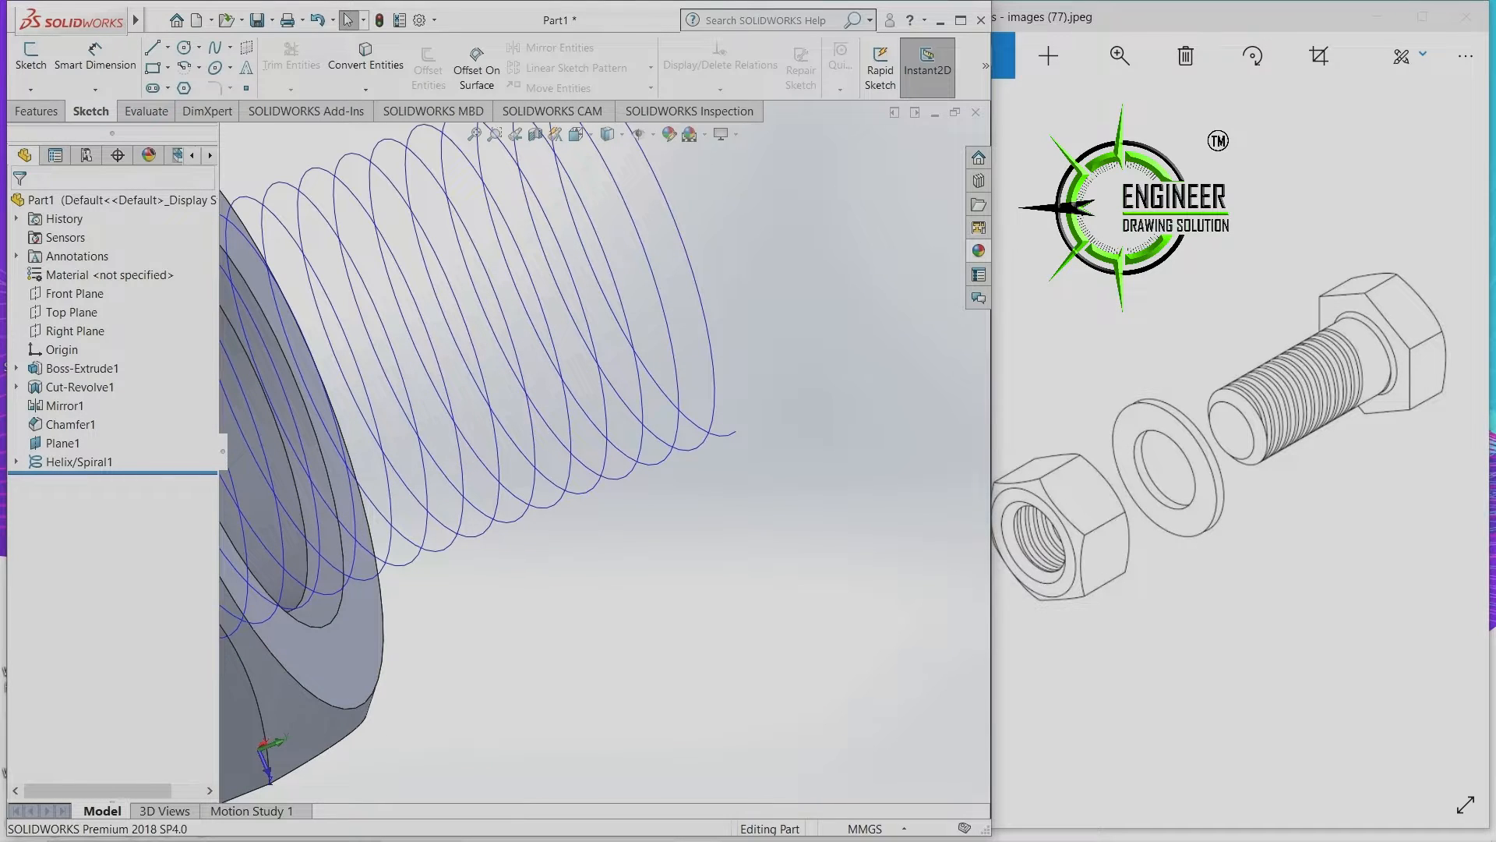
scroll(735, 433, "up", 2)
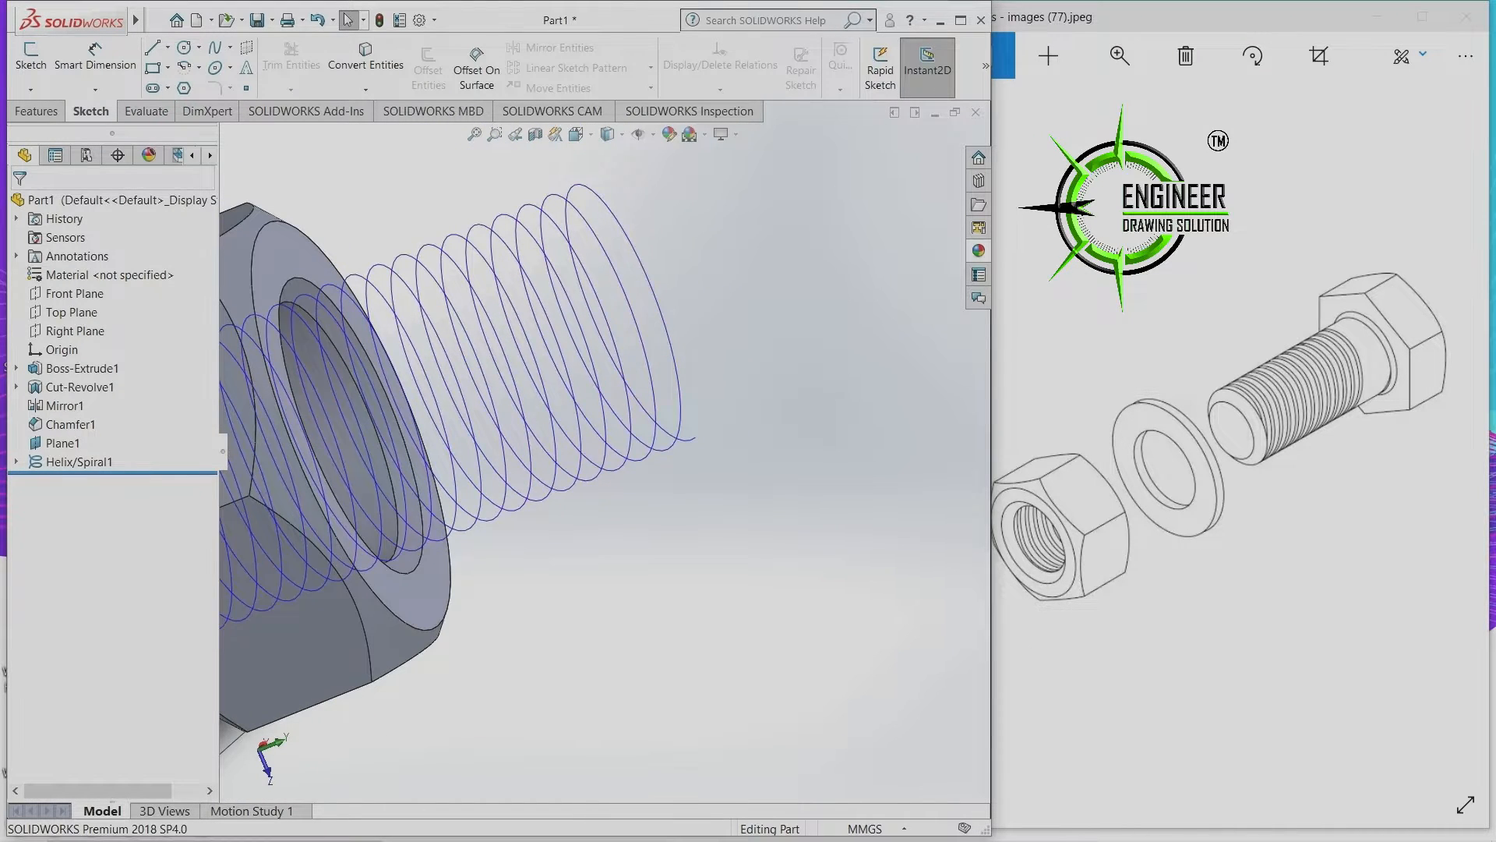
scroll(593, 454, "up", 3)
scroll(518, 381, "down", 2)
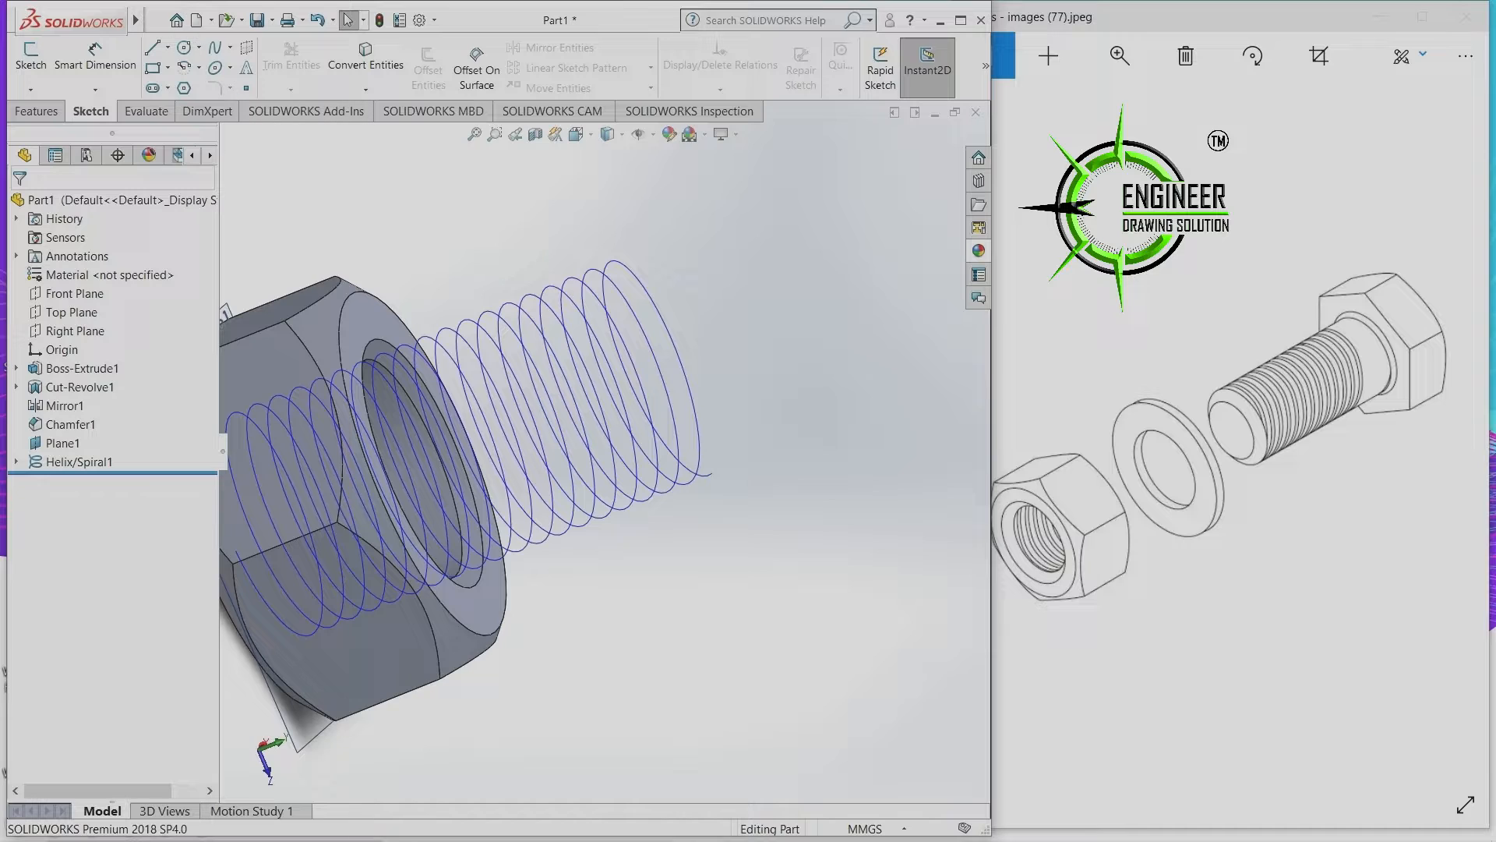
mouse_move(136, 20)
left_click(293, 20)
mouse_move(256, 20)
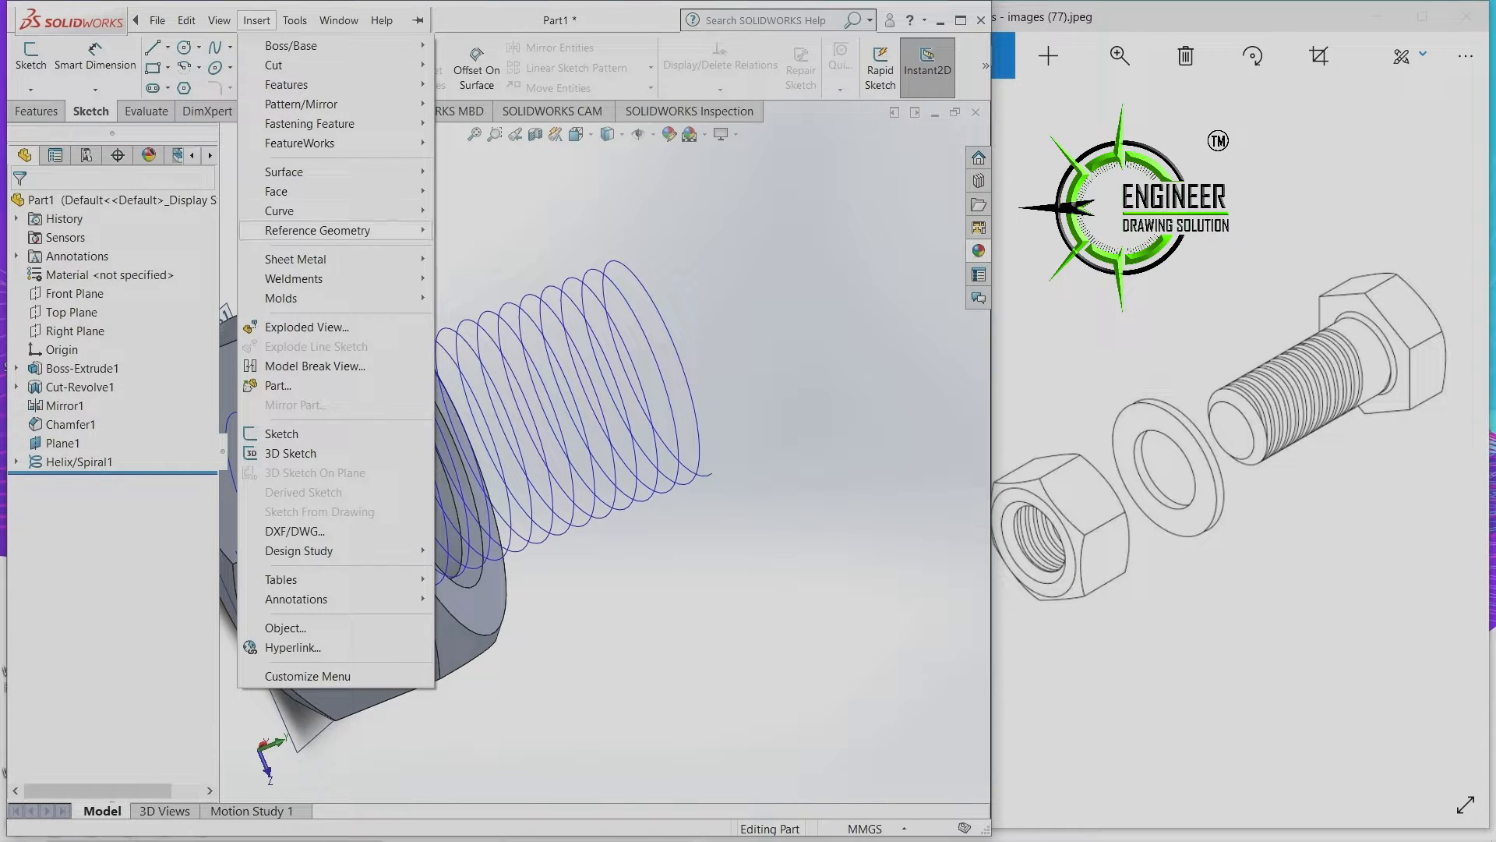
mouse_move(335, 230)
left_click(472, 230)
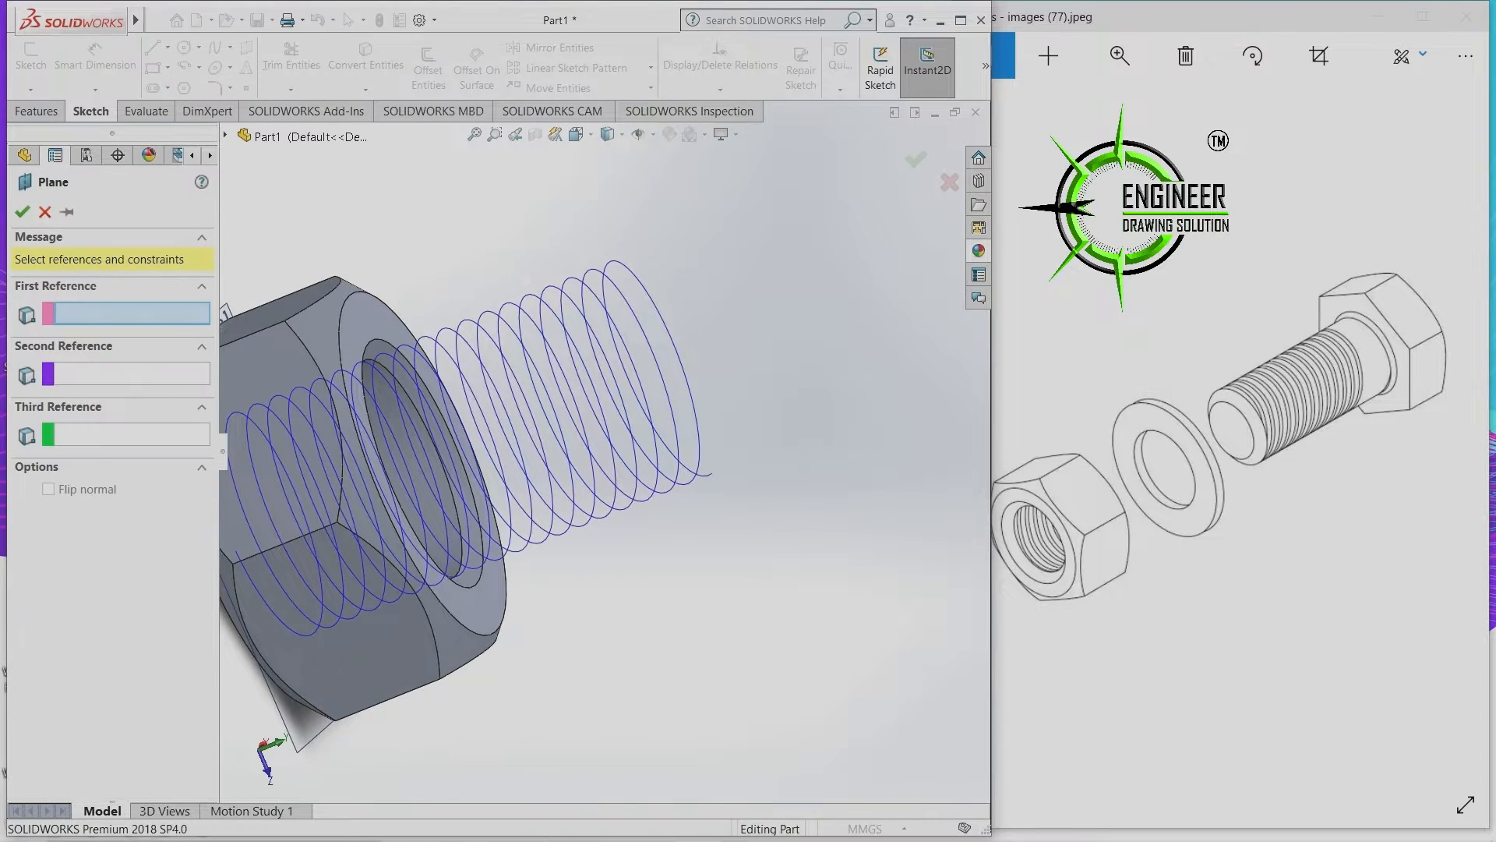
left_click(441, 467)
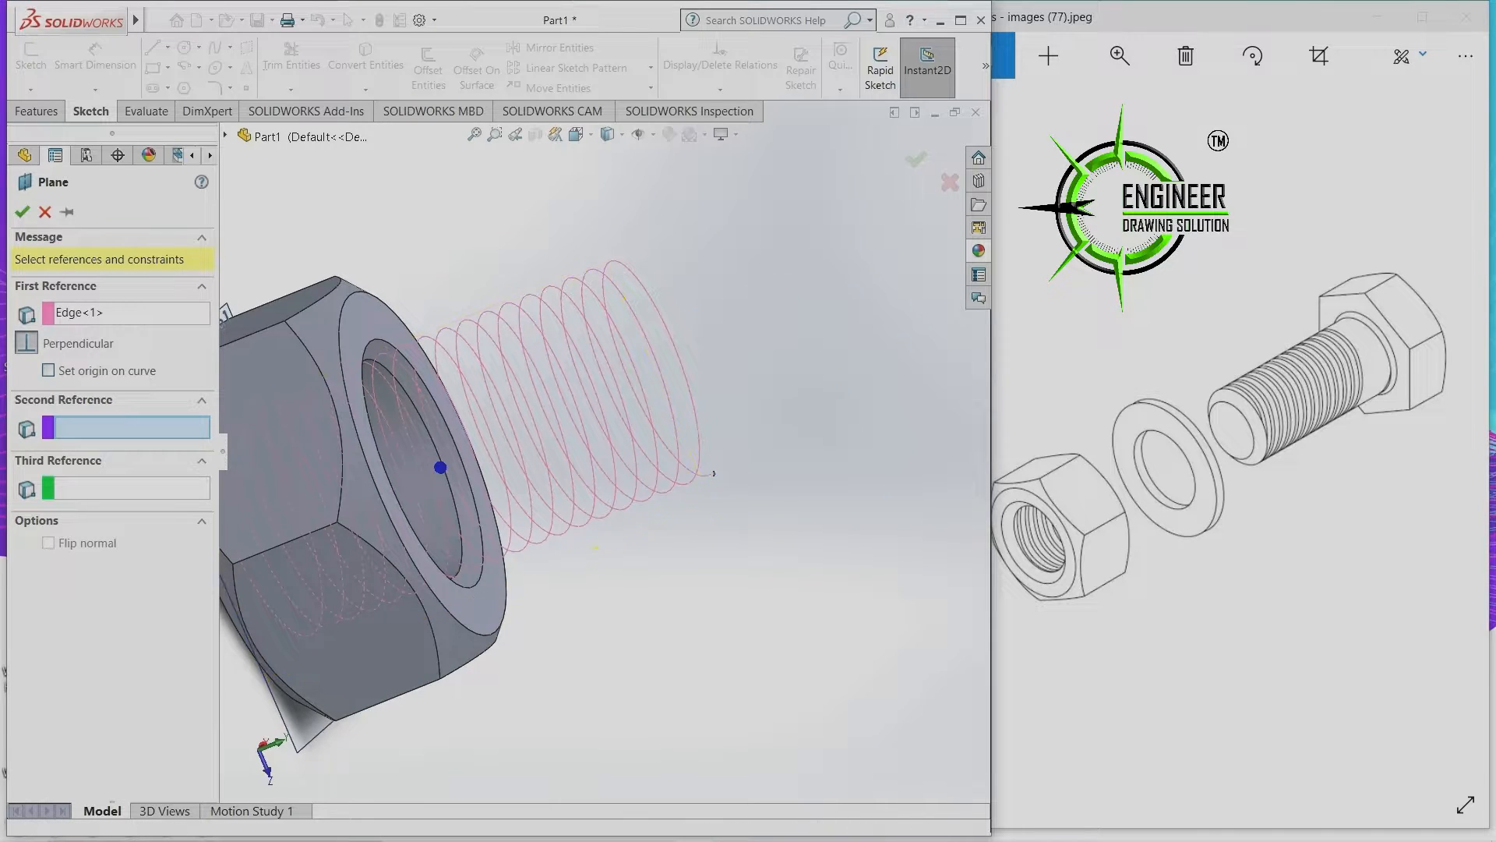
left_click(714, 470)
left_click(22, 212)
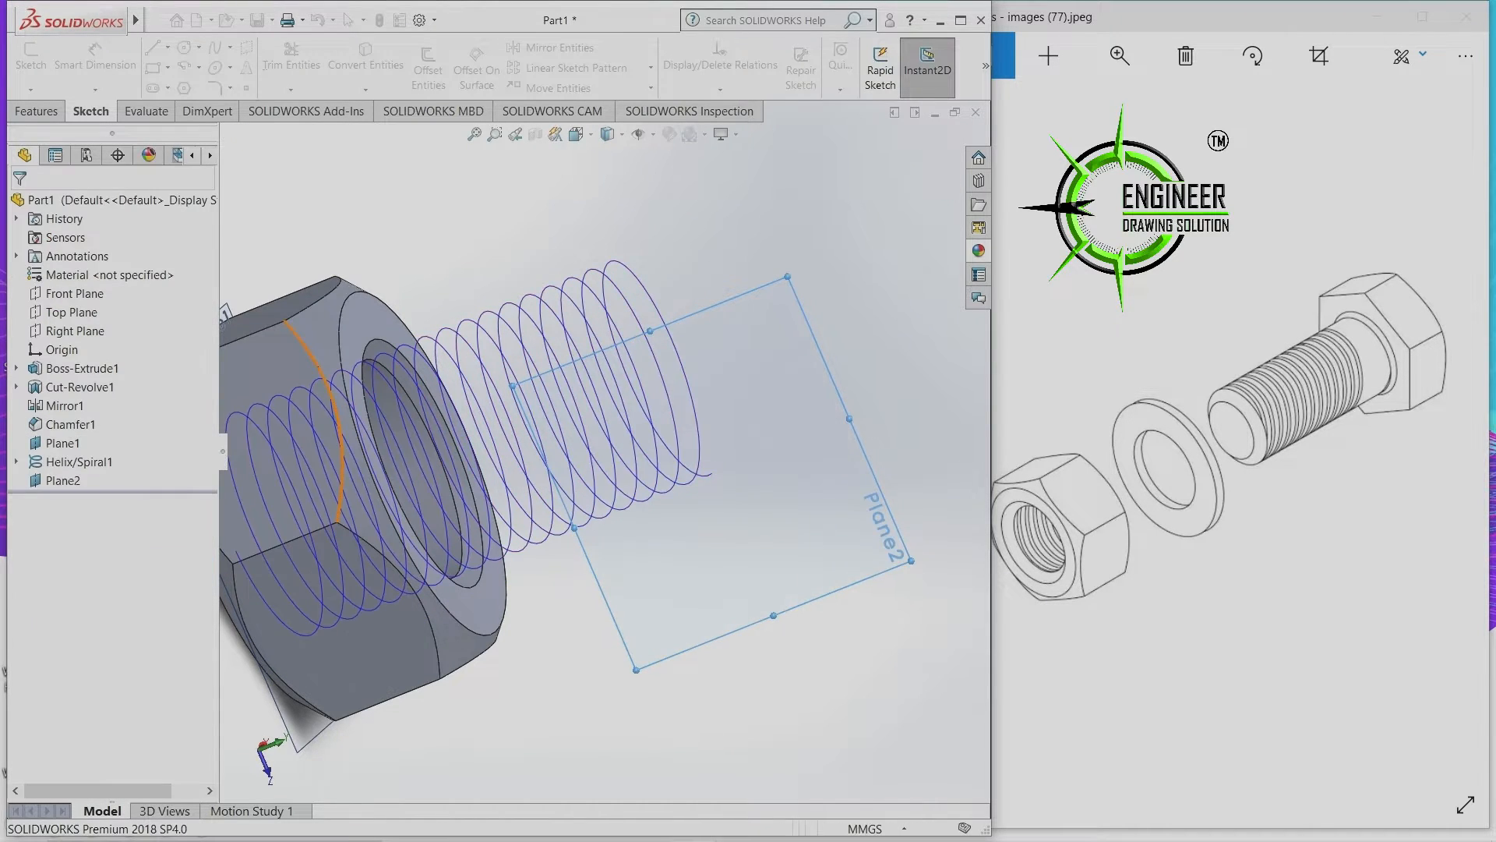
Start a sketch on the plane at the helix's end and view it straight on.
scroll(569, 467, "up", 3)
middle_click_drag(568, 468, 686, 483)
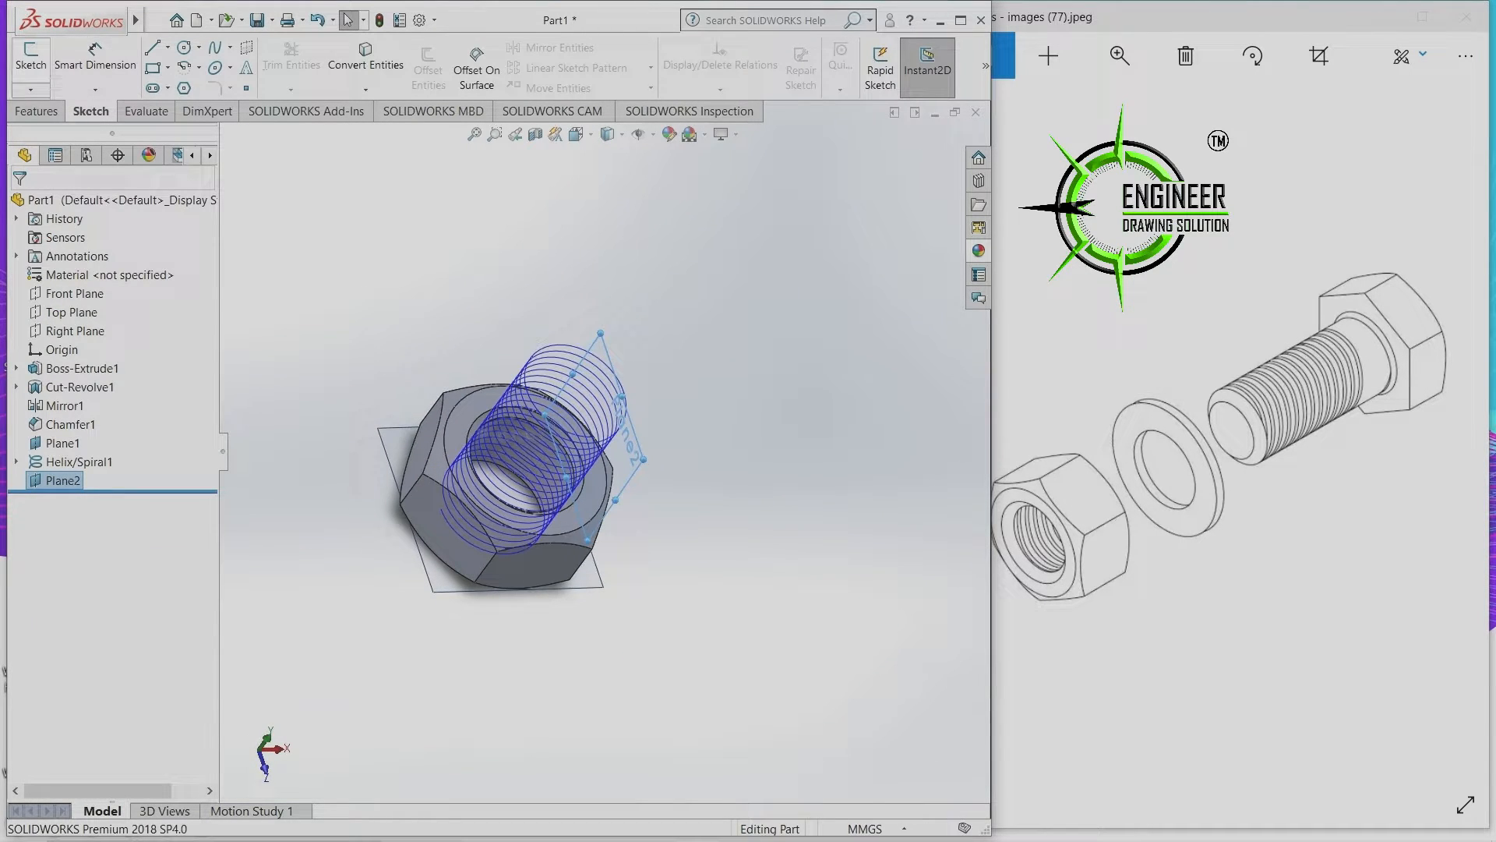
left_click(30, 58)
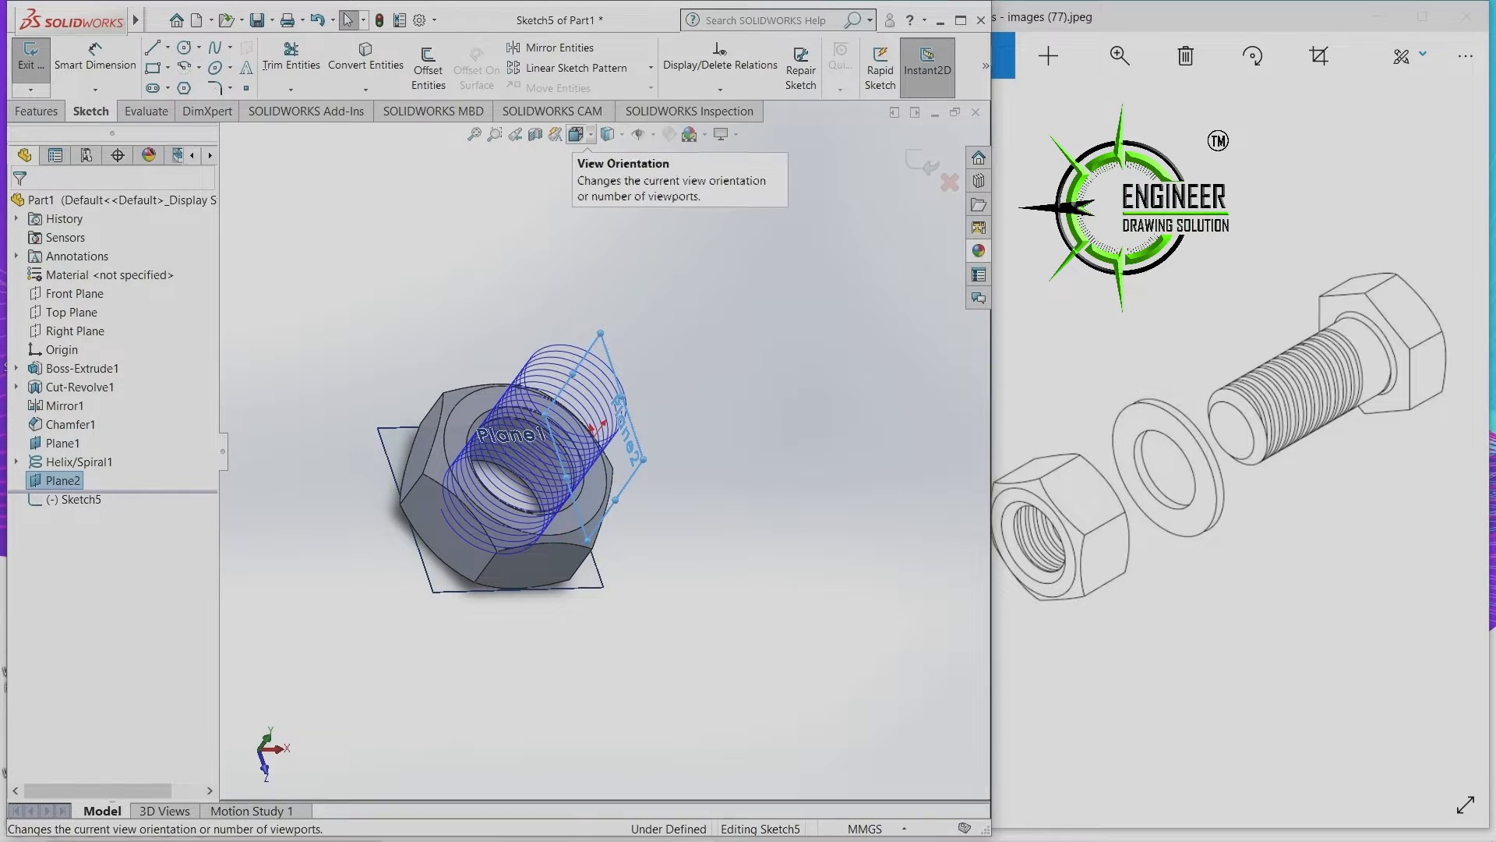
left_click(577, 134)
left_click(665, 229)
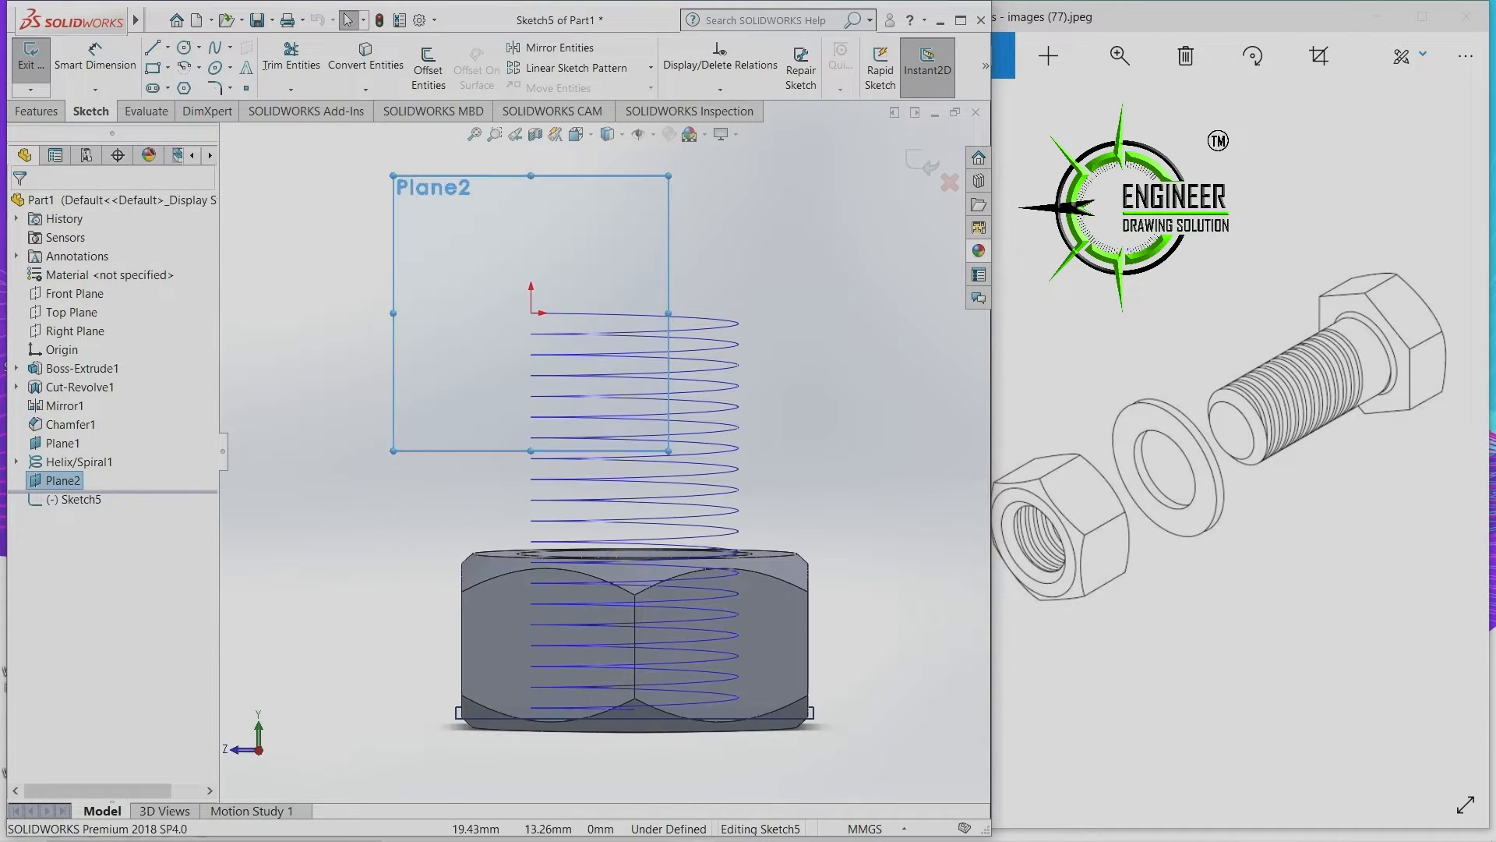
scroll(579, 280, "down", 3)
left_click(184, 88)
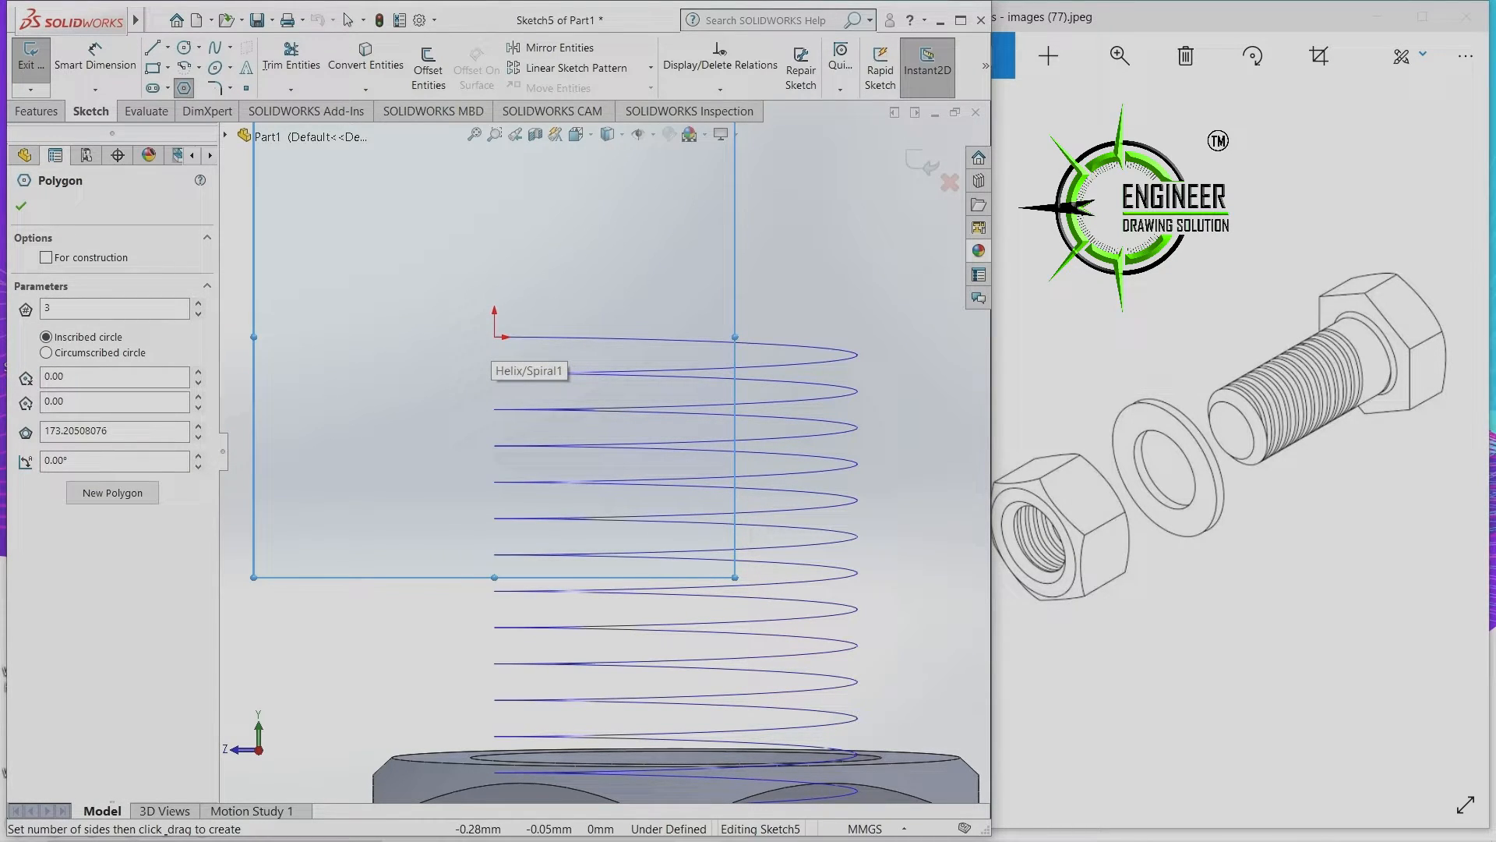
left_click(494, 337)
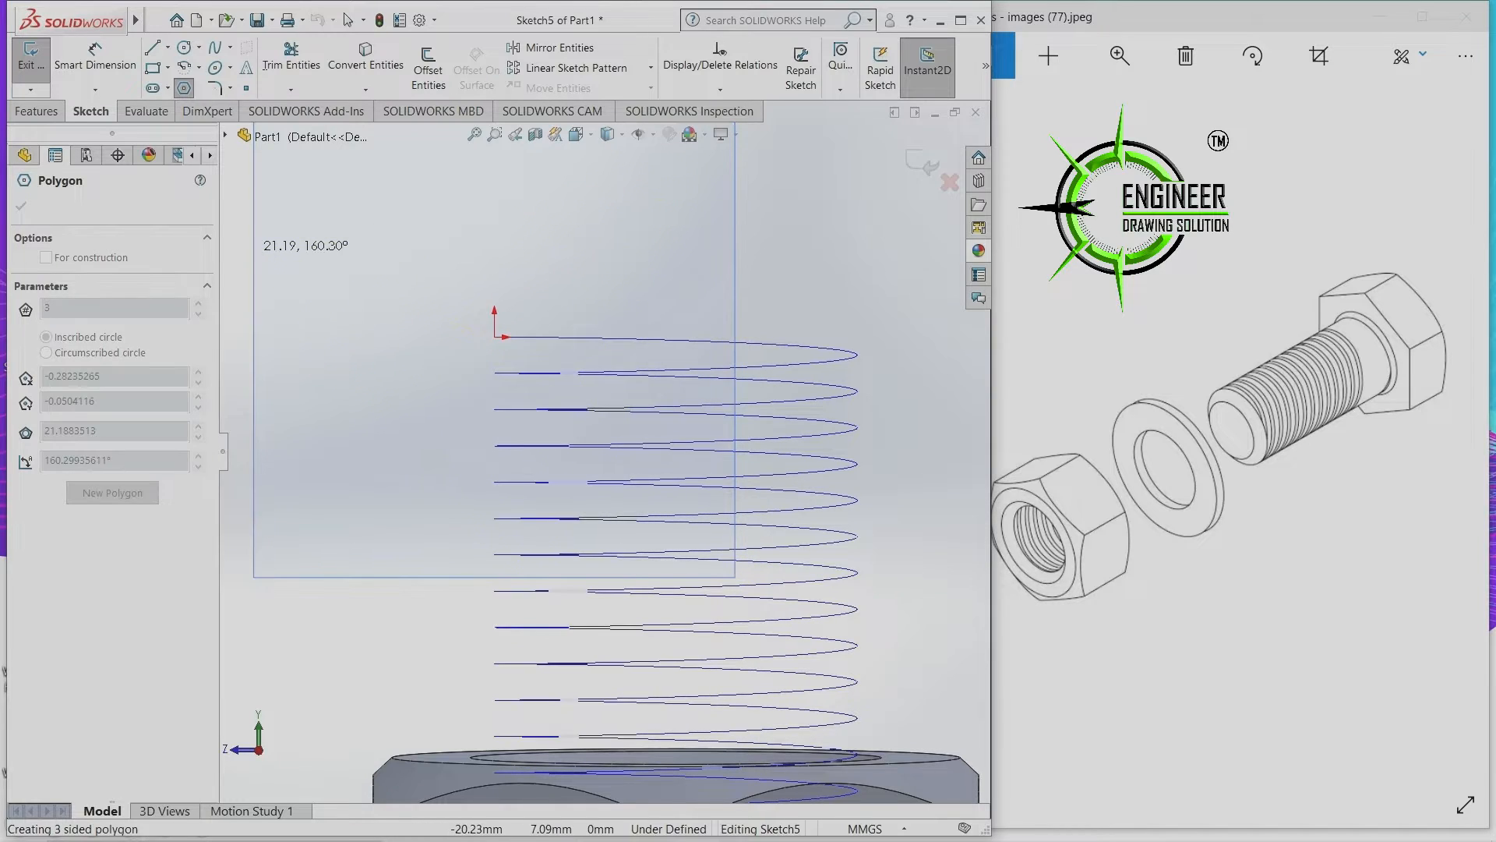
key("Escape")
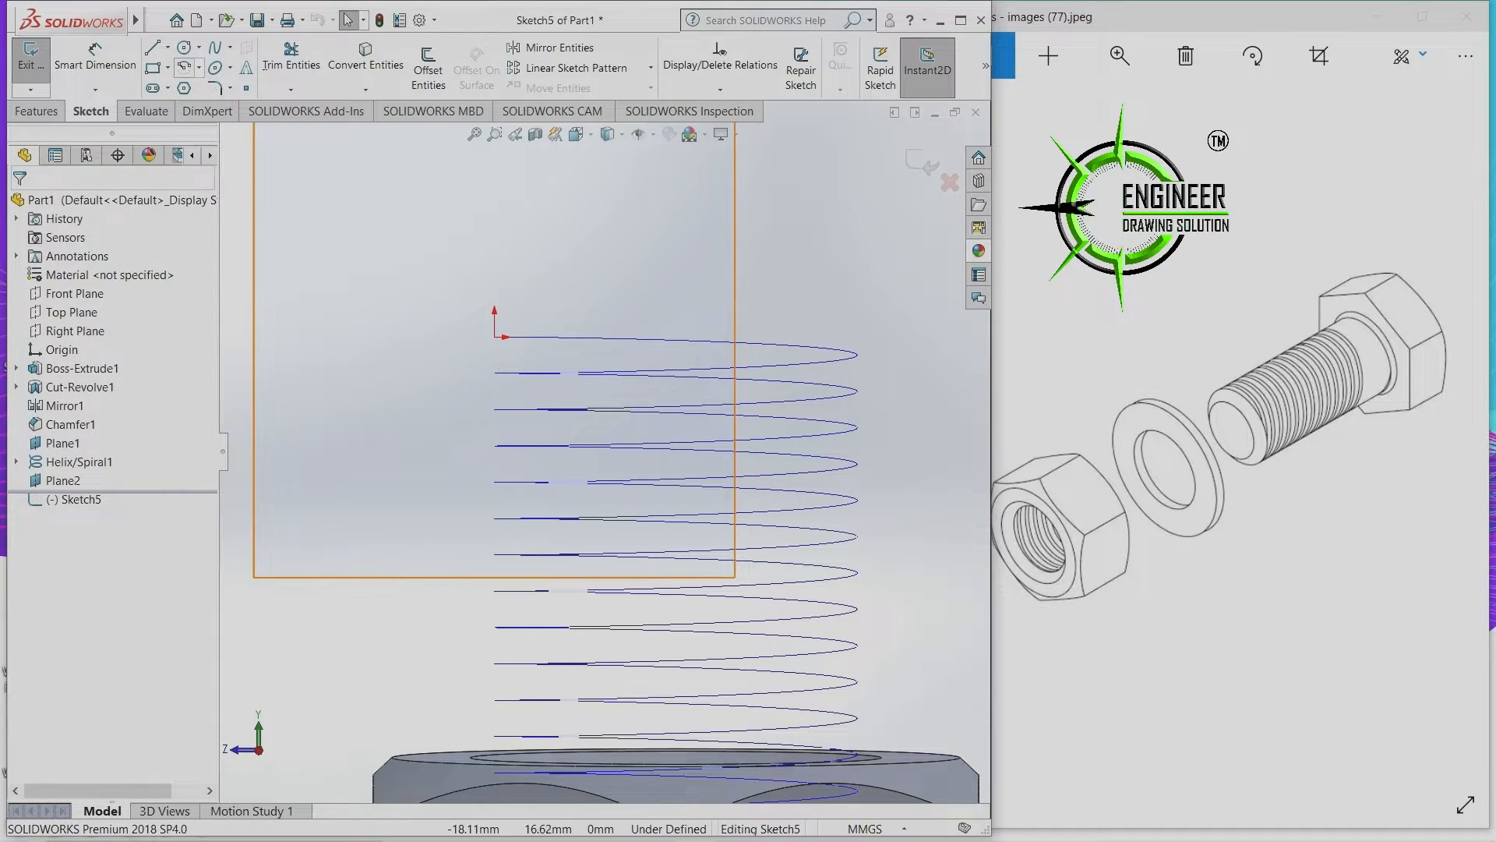
Sketch a small three-sided inscribed-circle polygon centred on the helix's end point as the thread profile, and close the sketch.
left_click(183, 88)
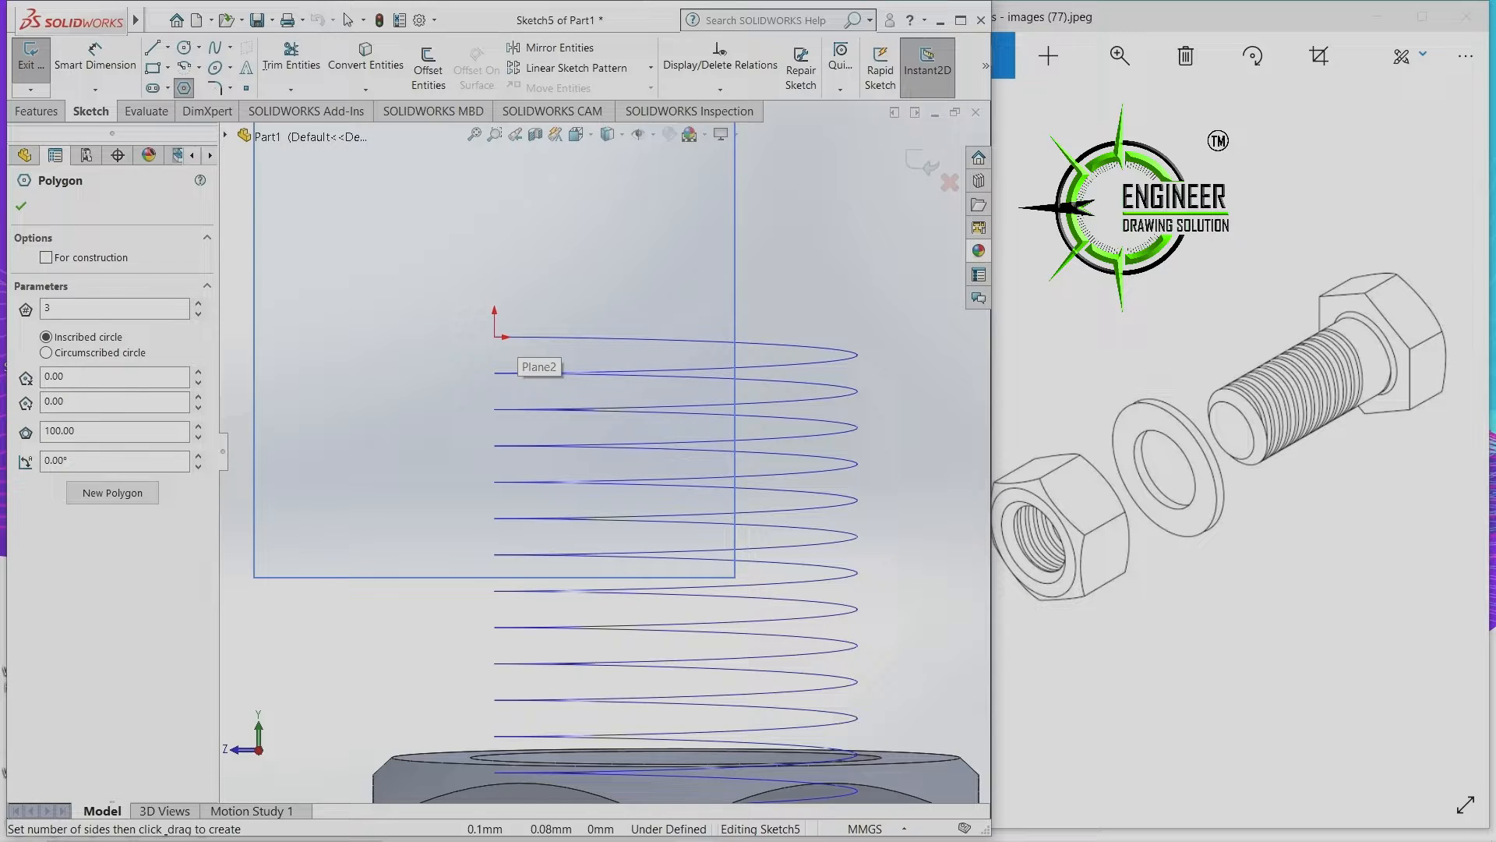
scroll(499, 335, "up", 4)
scroll(527, 396, "down", 5)
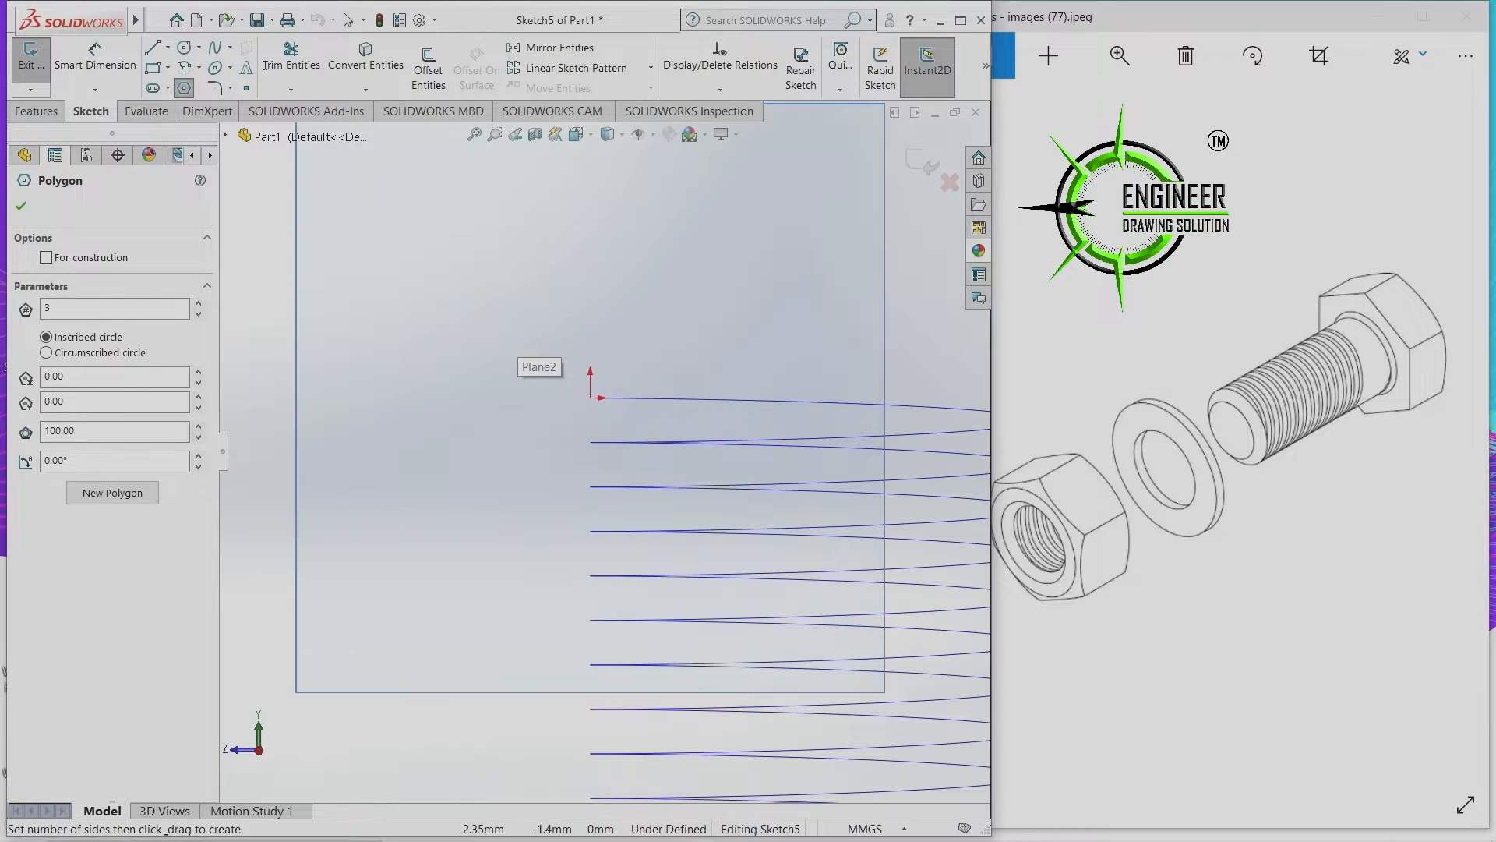
left_click_drag(599, 398, 610, 392)
key("Escape")
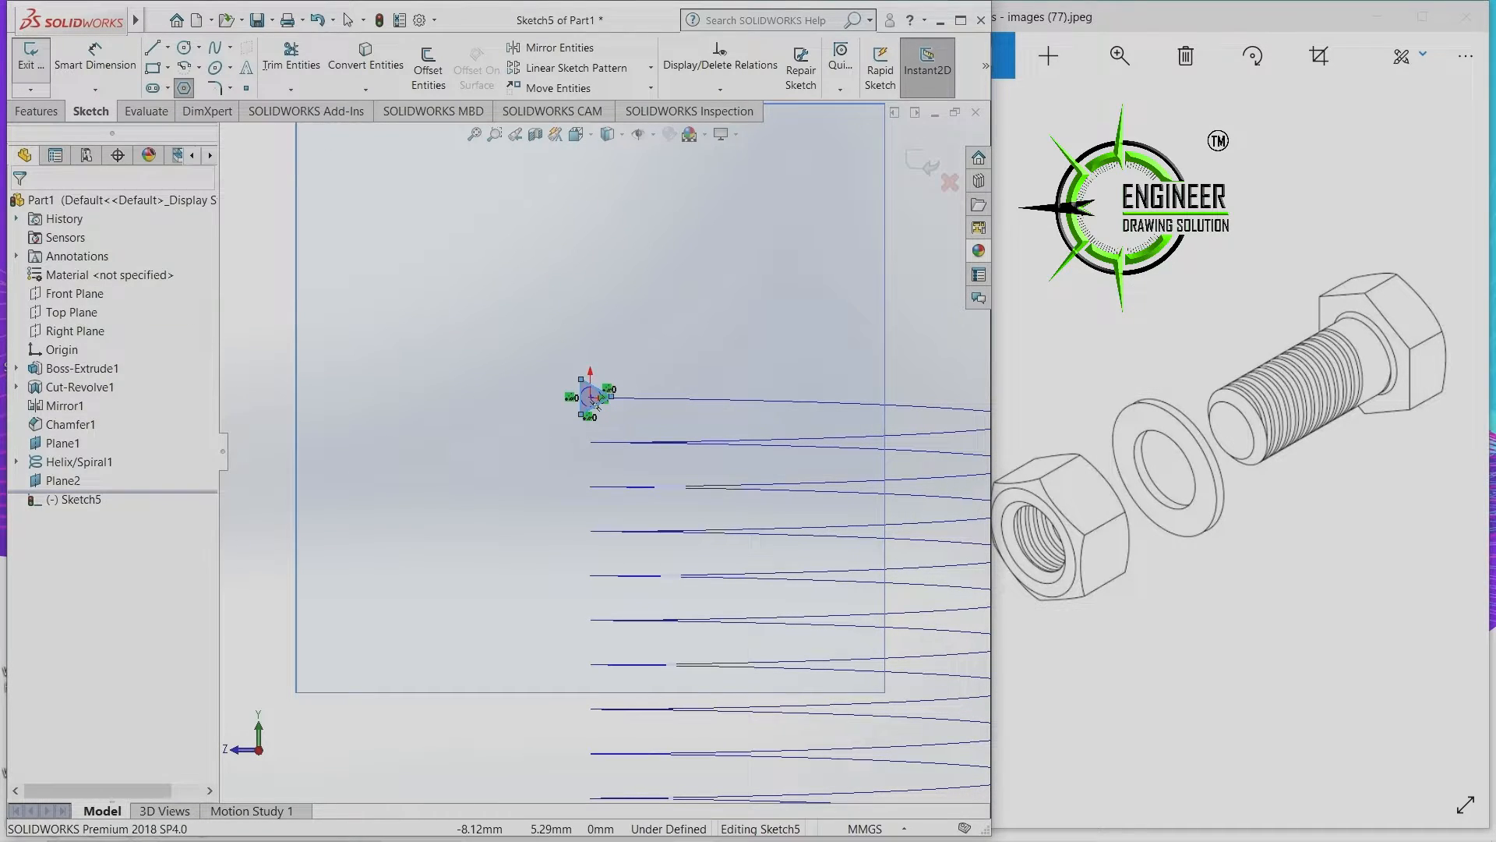
left_click(30, 59)
scroll(362, 290, "up", 6)
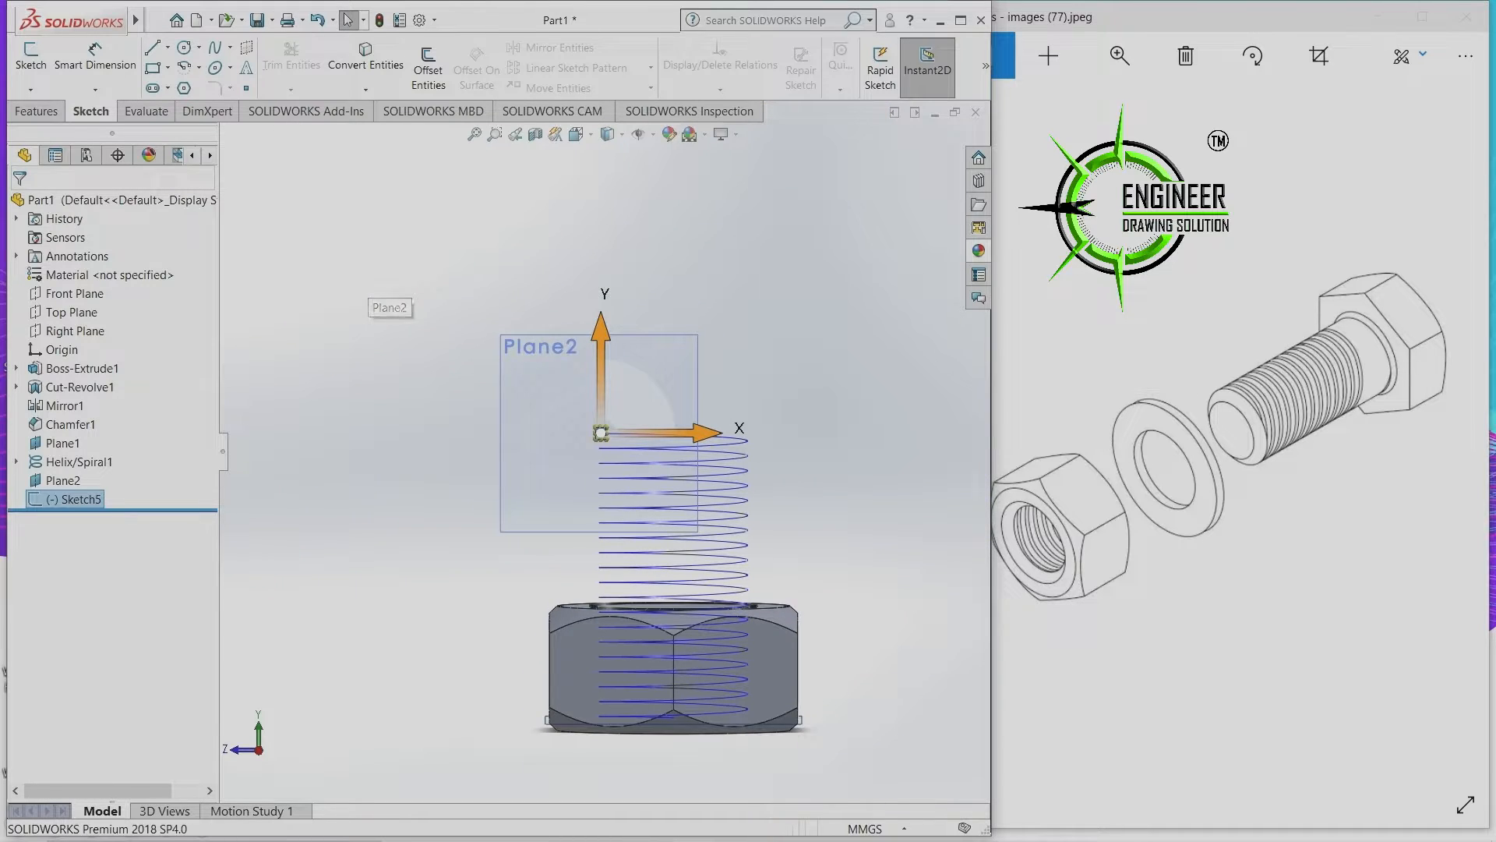
key("Escape")
Cut the nut's internal thread with a swept cut of the triangle profile along the helix.
mouse_move(468, 389)
middle_mouse_down()
mouse_move(460, 425)
mouse_move(421, 452)
middle_mouse_up()
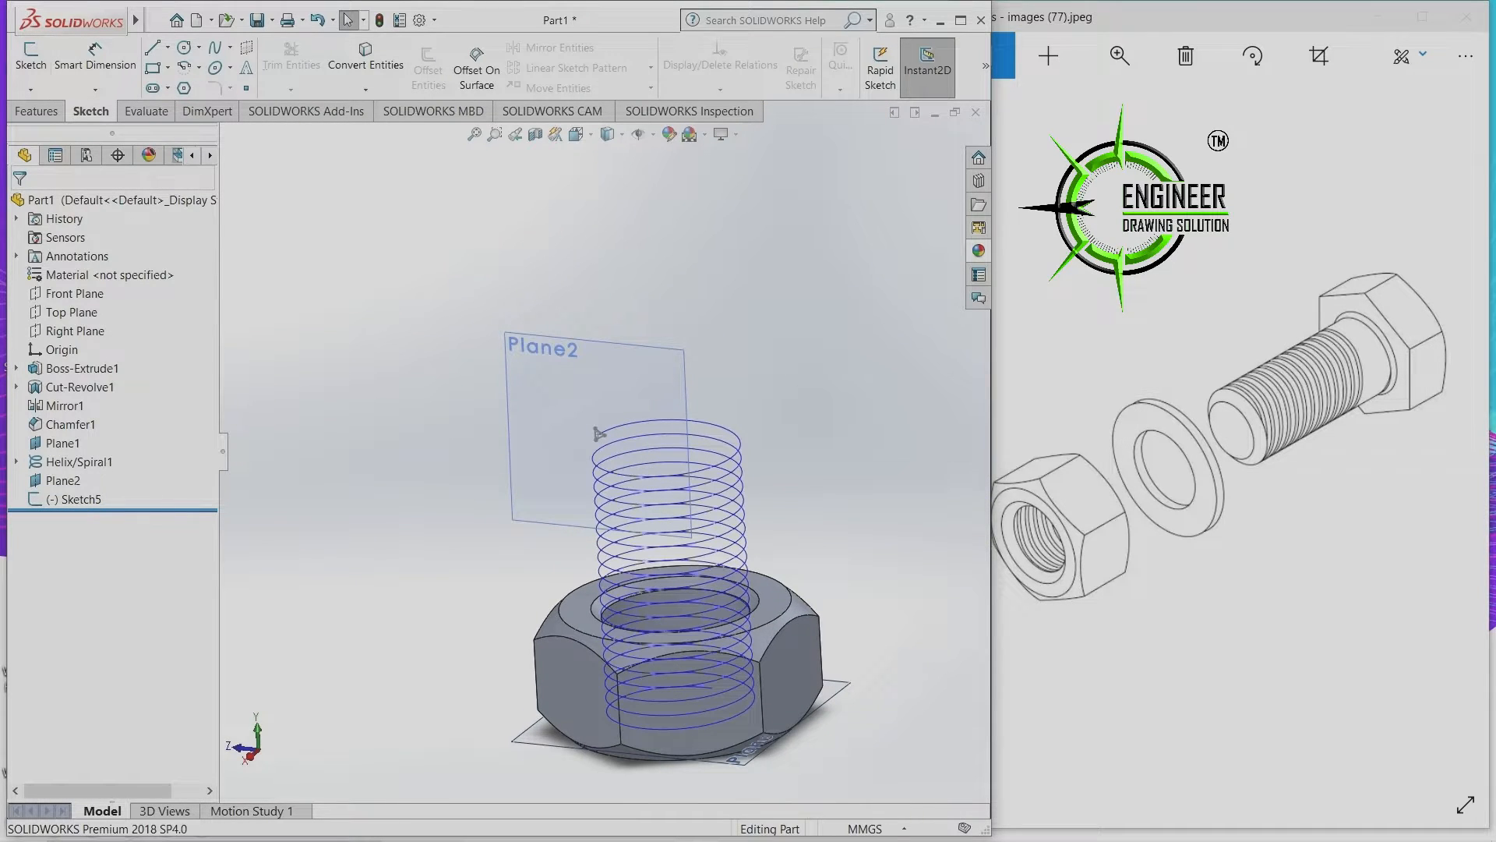
key("alt")
key("i")
mouse_move(312, 65)
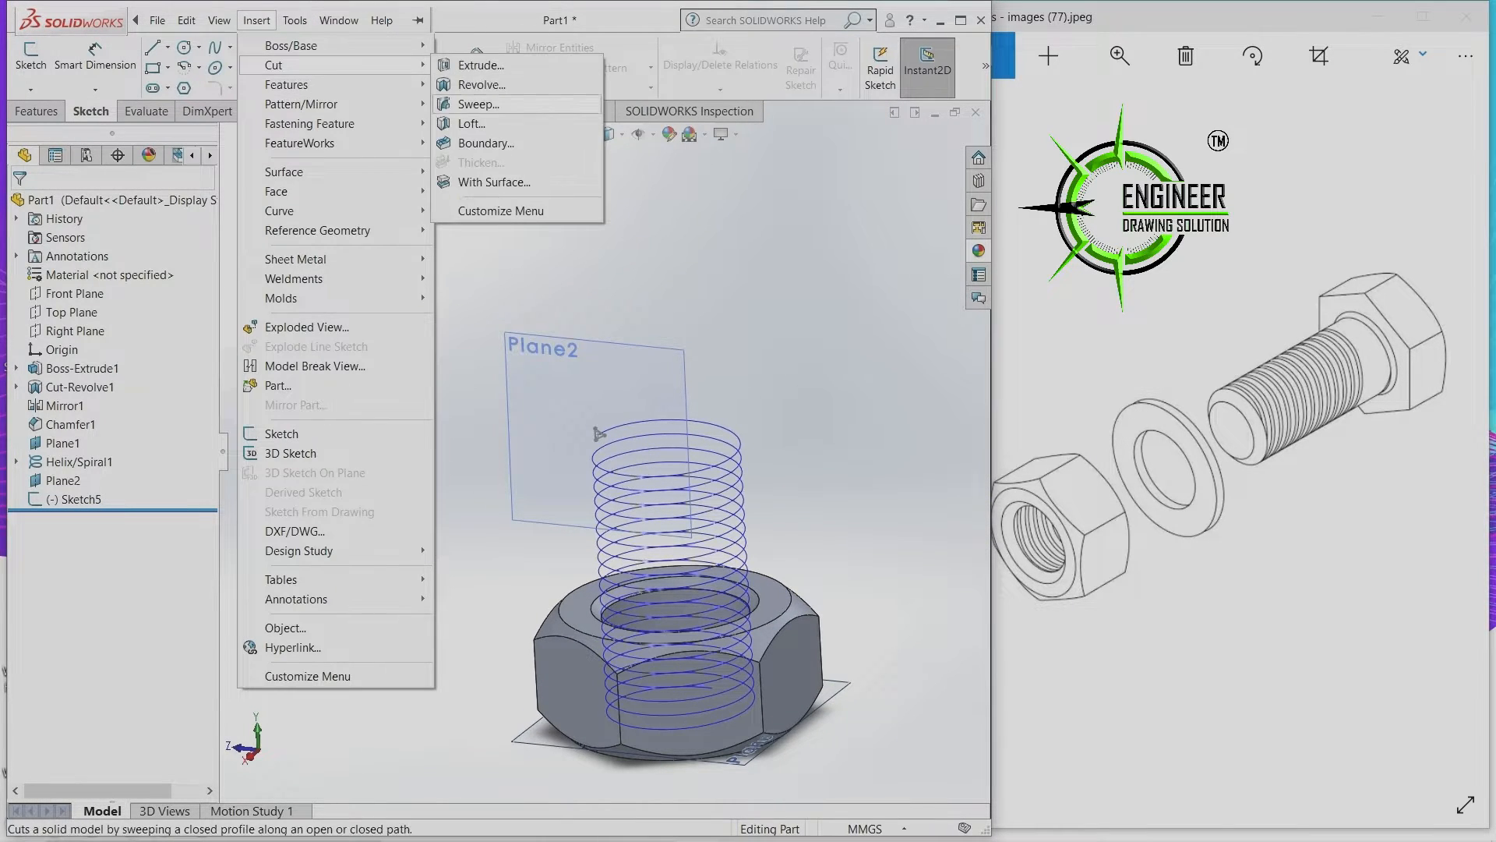
left_click(479, 105)
scroll(621, 417, "down", 7)
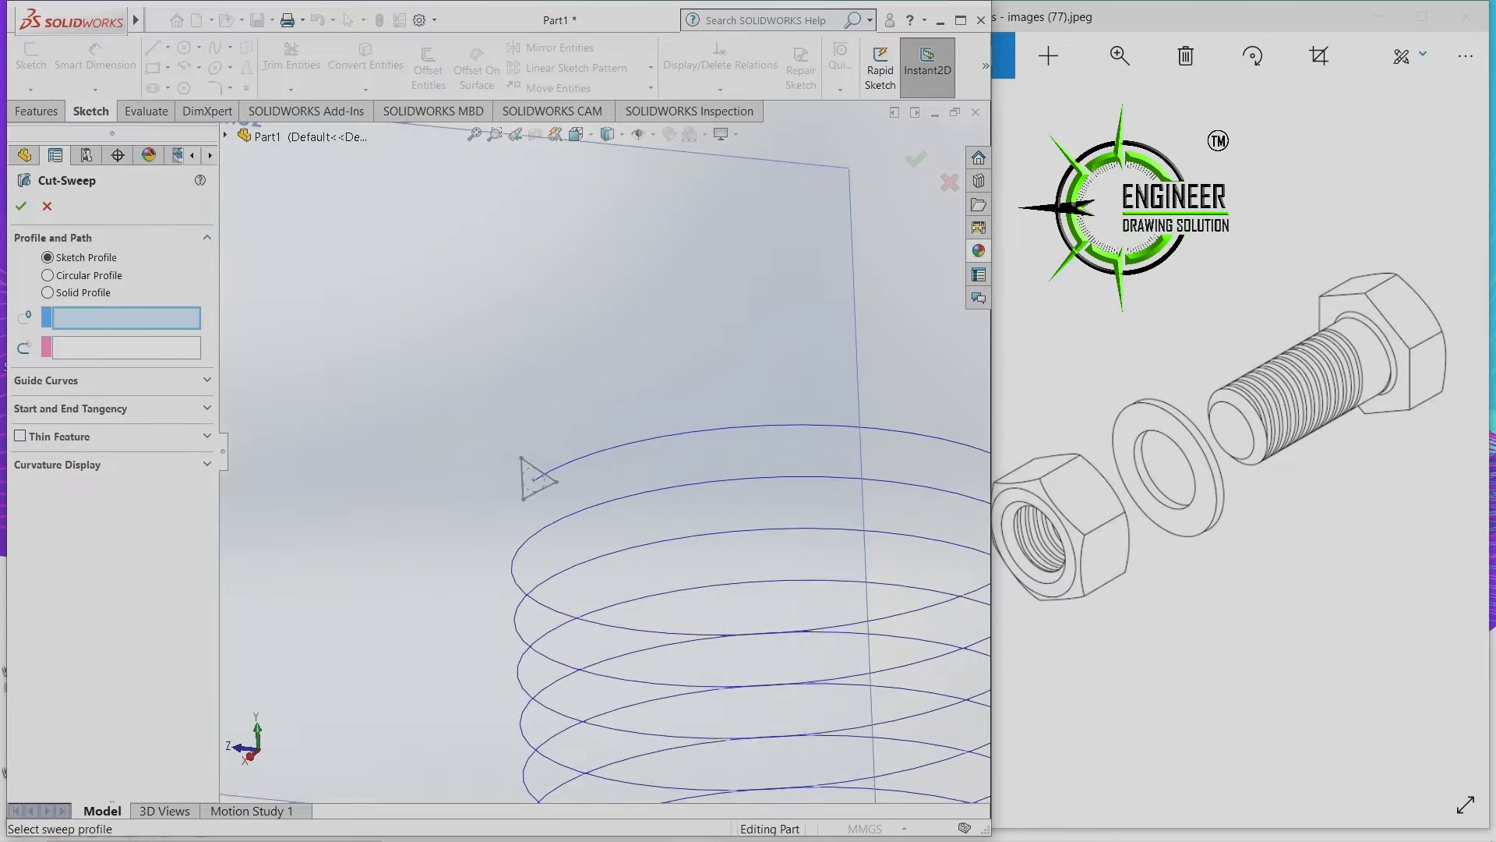
left_click(524, 497)
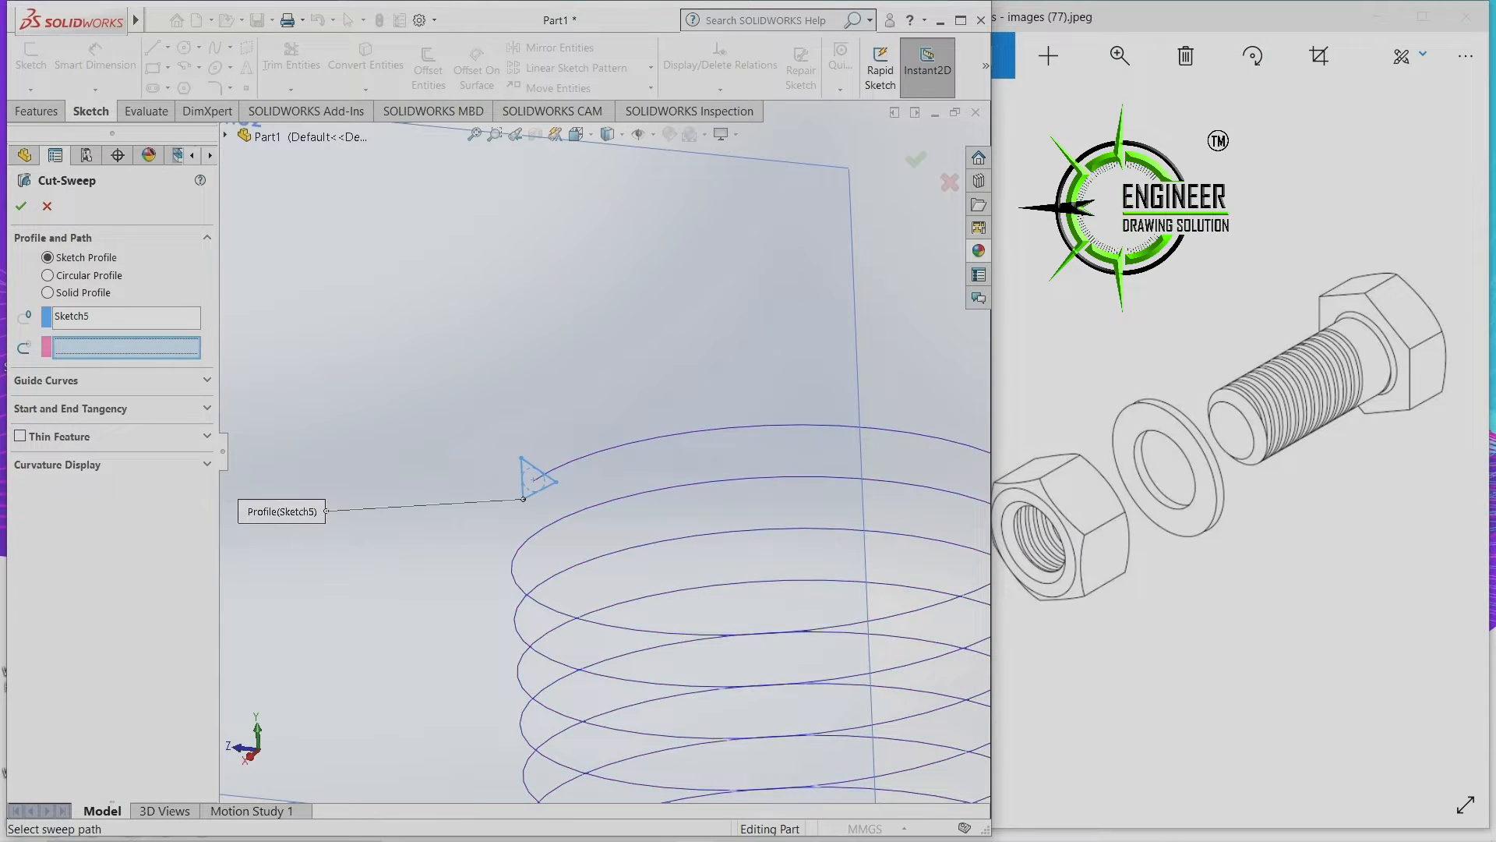
left_click(603, 452)
scroll(603, 451, "up", 6)
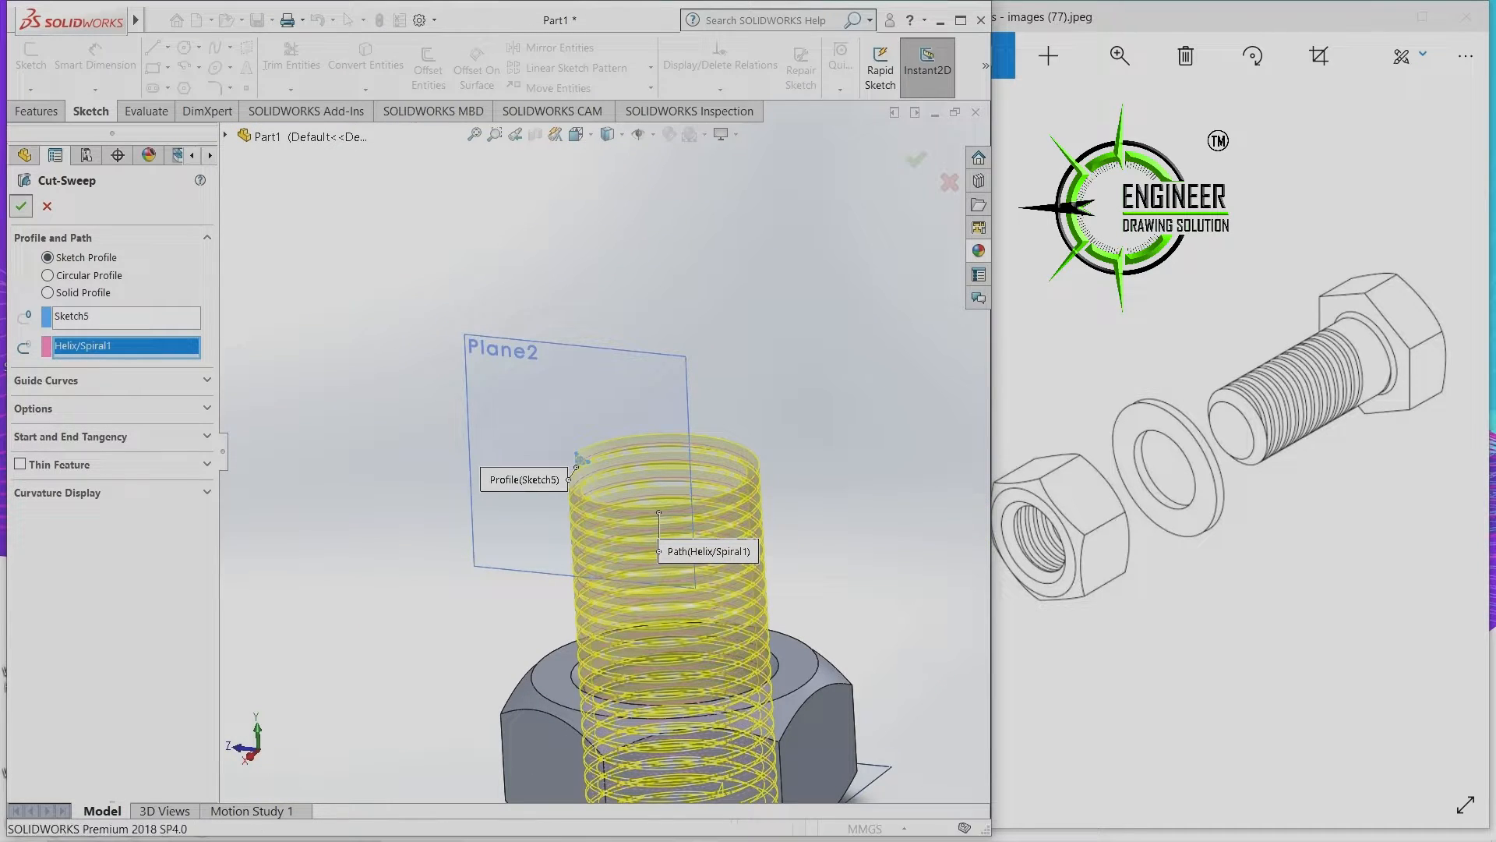
left_click(21, 207)
scroll(604, 451, "up", 4)
middle_click_drag(659, 538, 666, 615)
scroll(667, 616, "down", 5)
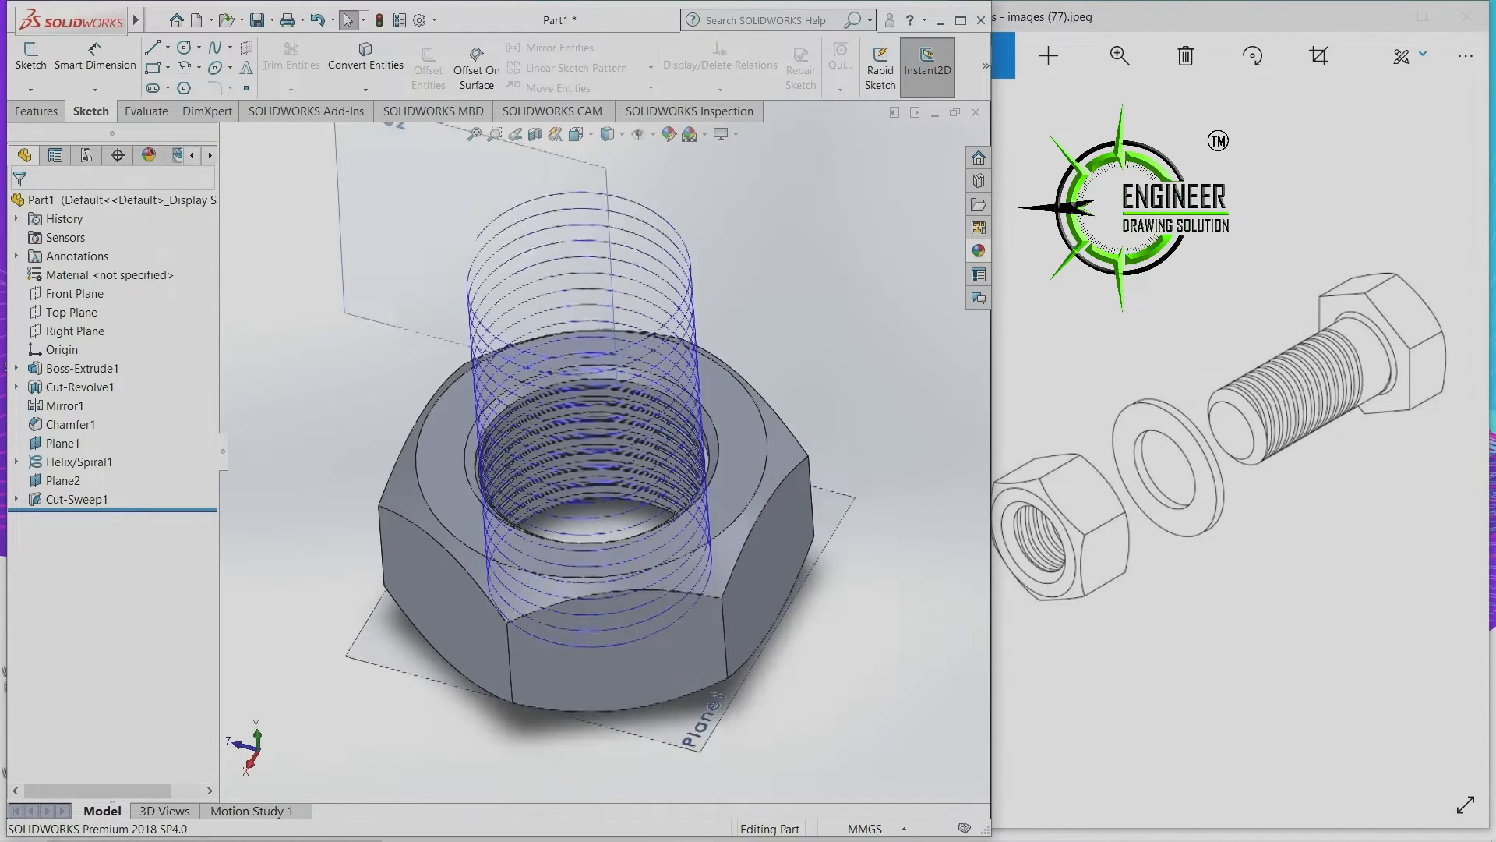
Hide the helix and both reference planes so only the threaded nut body is displayed.
scroll(668, 620, "down", 1)
left_click(698, 261)
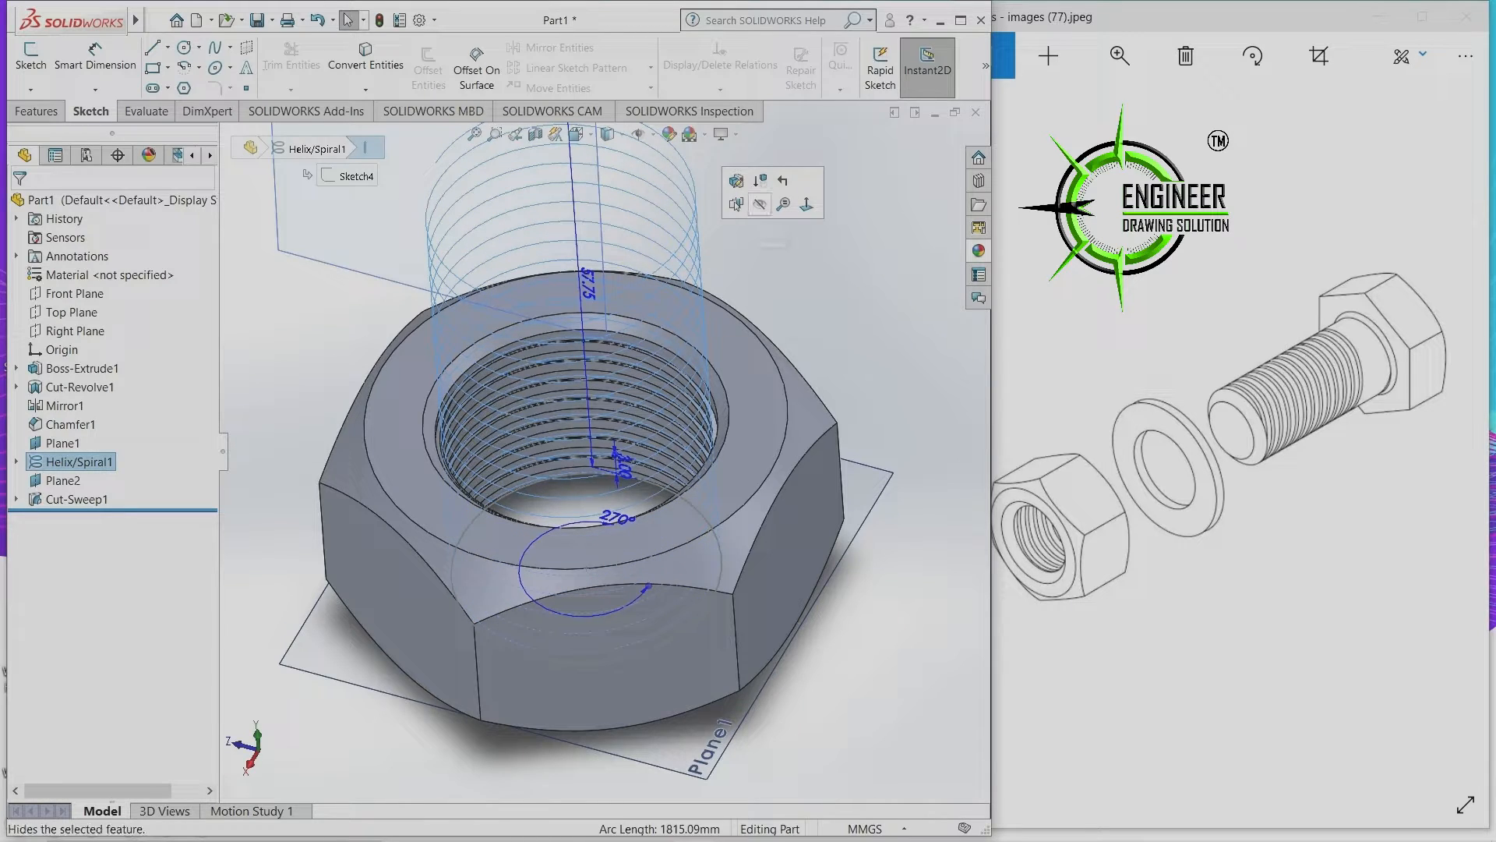
left_click(760, 205)
middle_click_drag(690, 499, 725, 269)
scroll(600, 444, "up", 4)
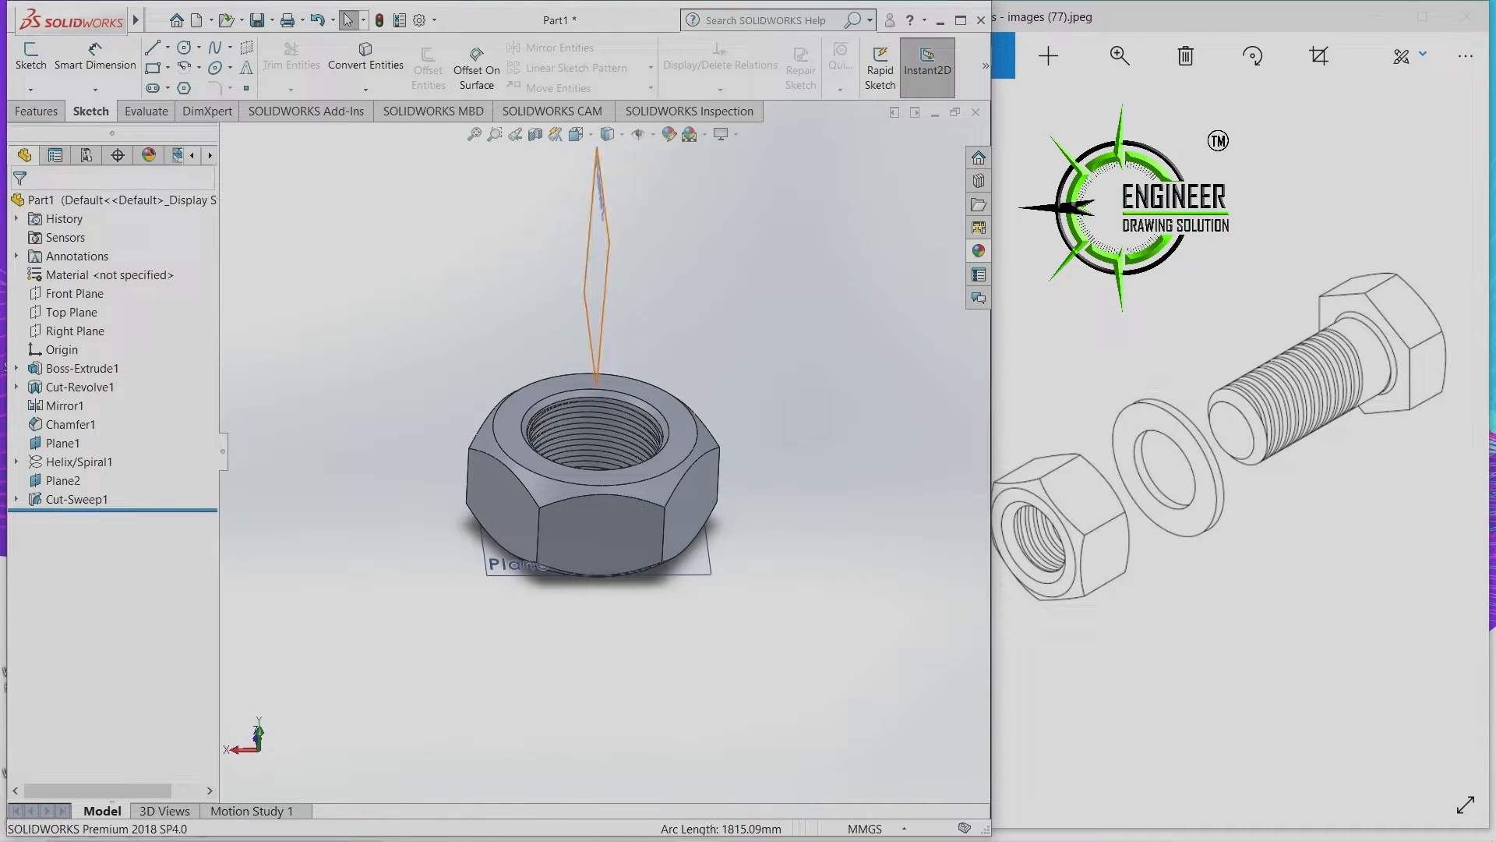
left_click(604, 310)
left_click(668, 288)
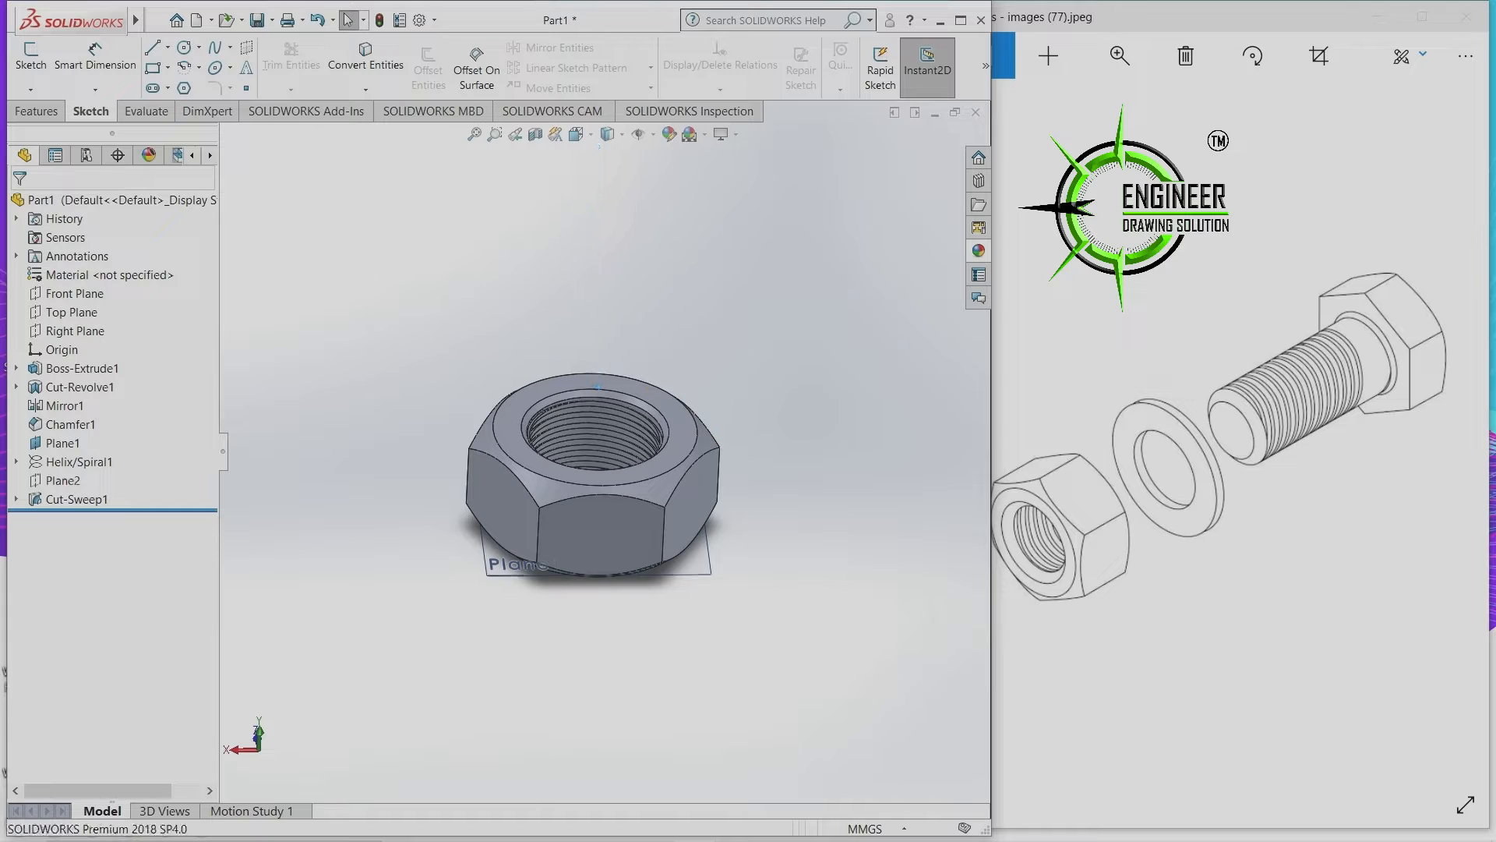
left_click(706, 546)
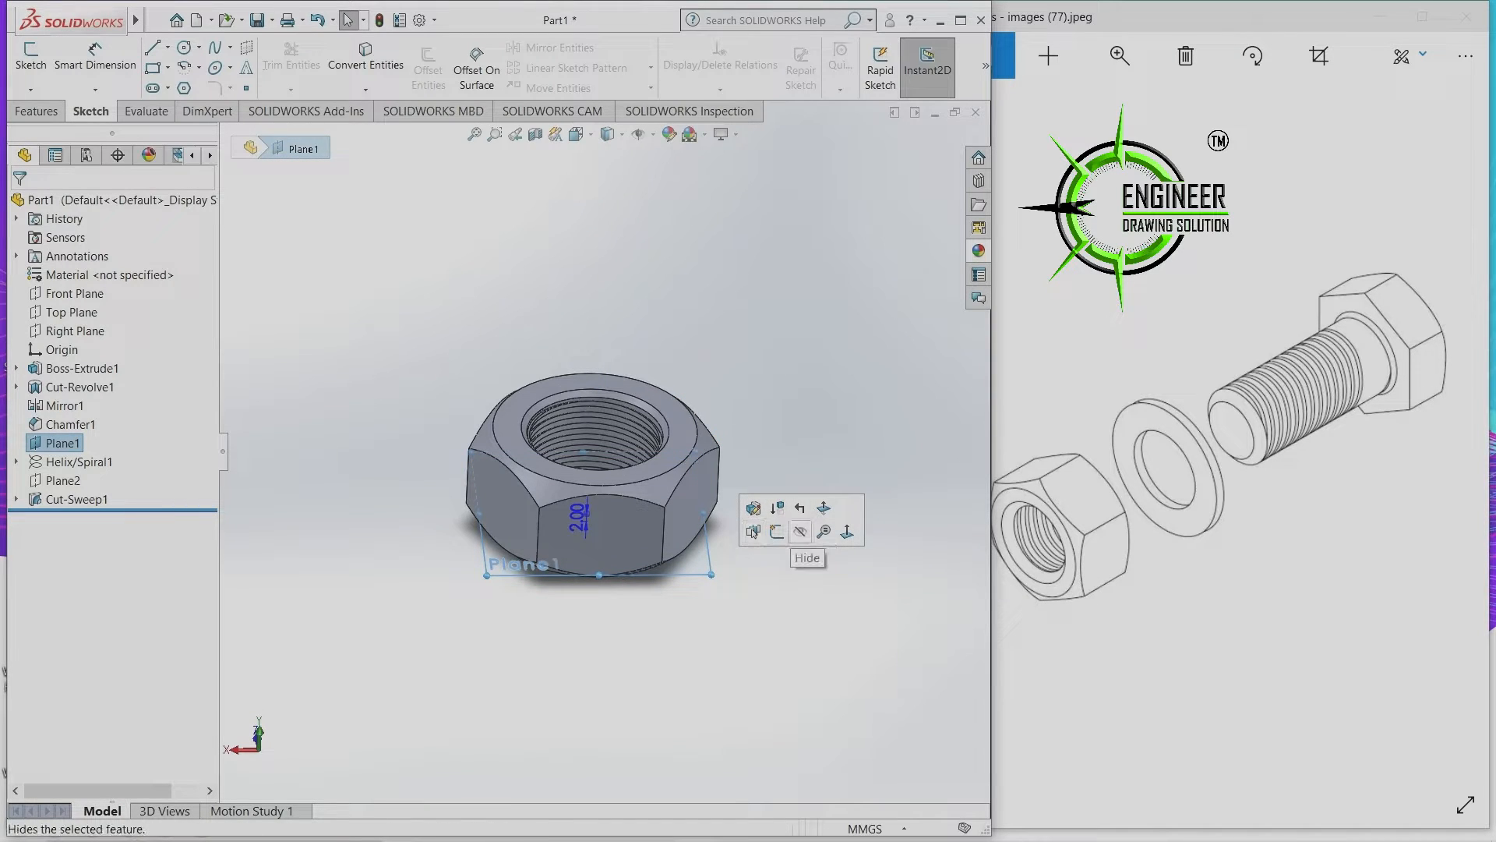
left_click(801, 532)
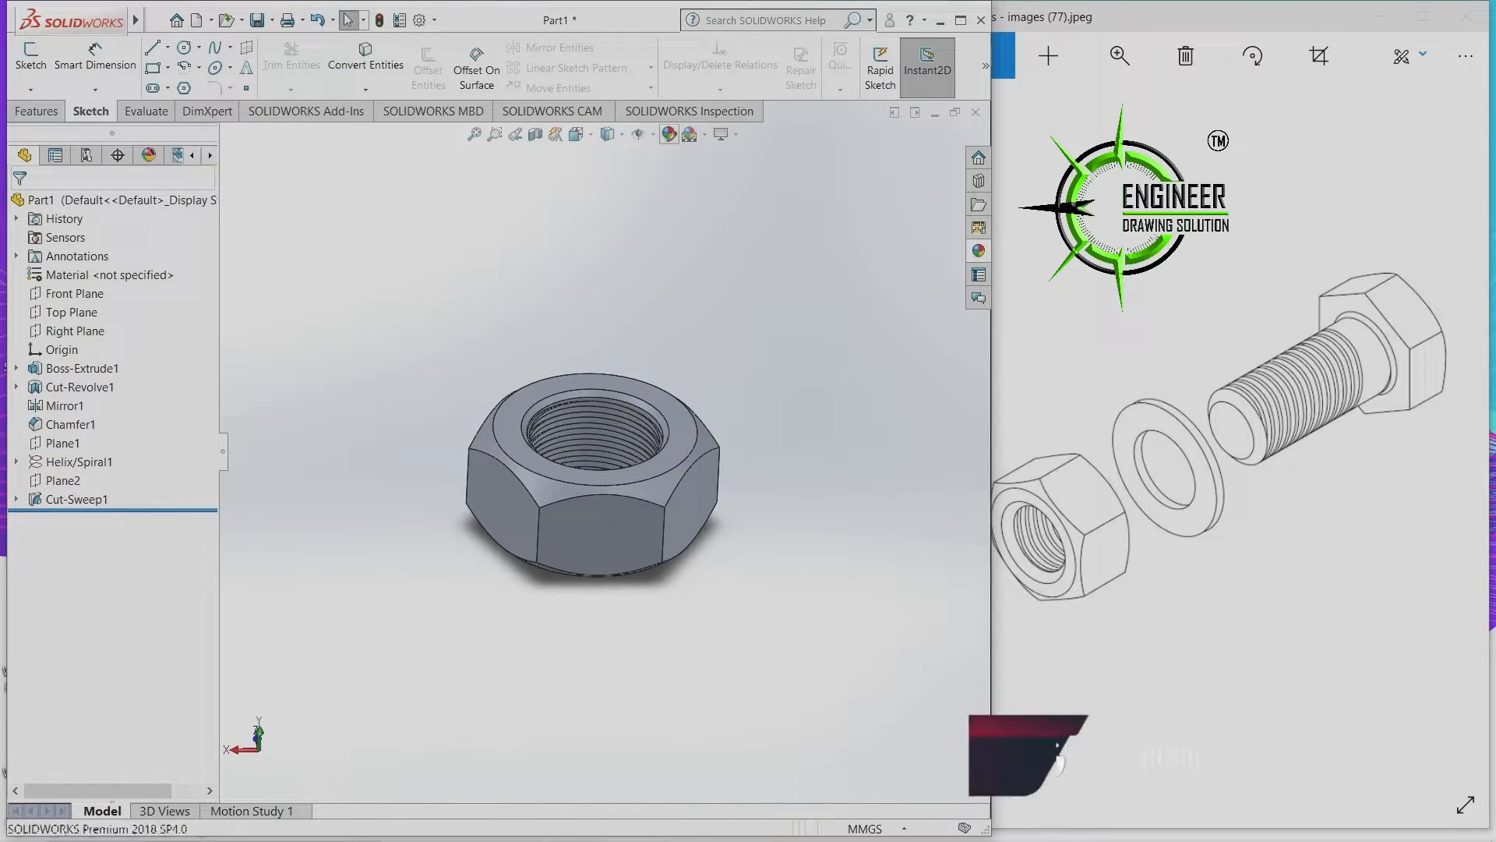
Colour the whole nut part light yellow from the standard colour swatches.
left_click(669, 135)
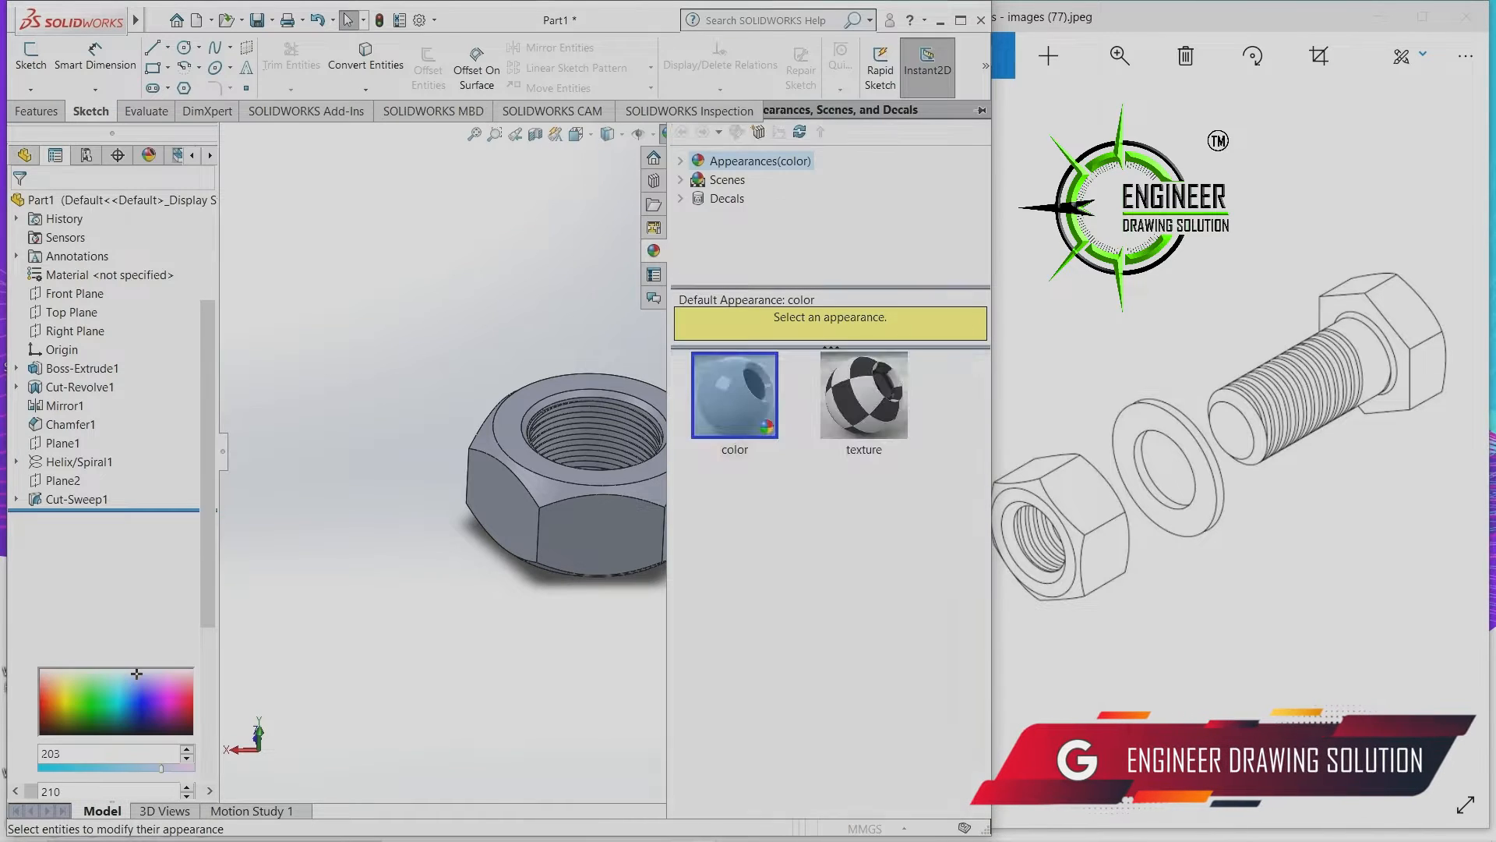
left_click(127, 594)
left_click(113, 593)
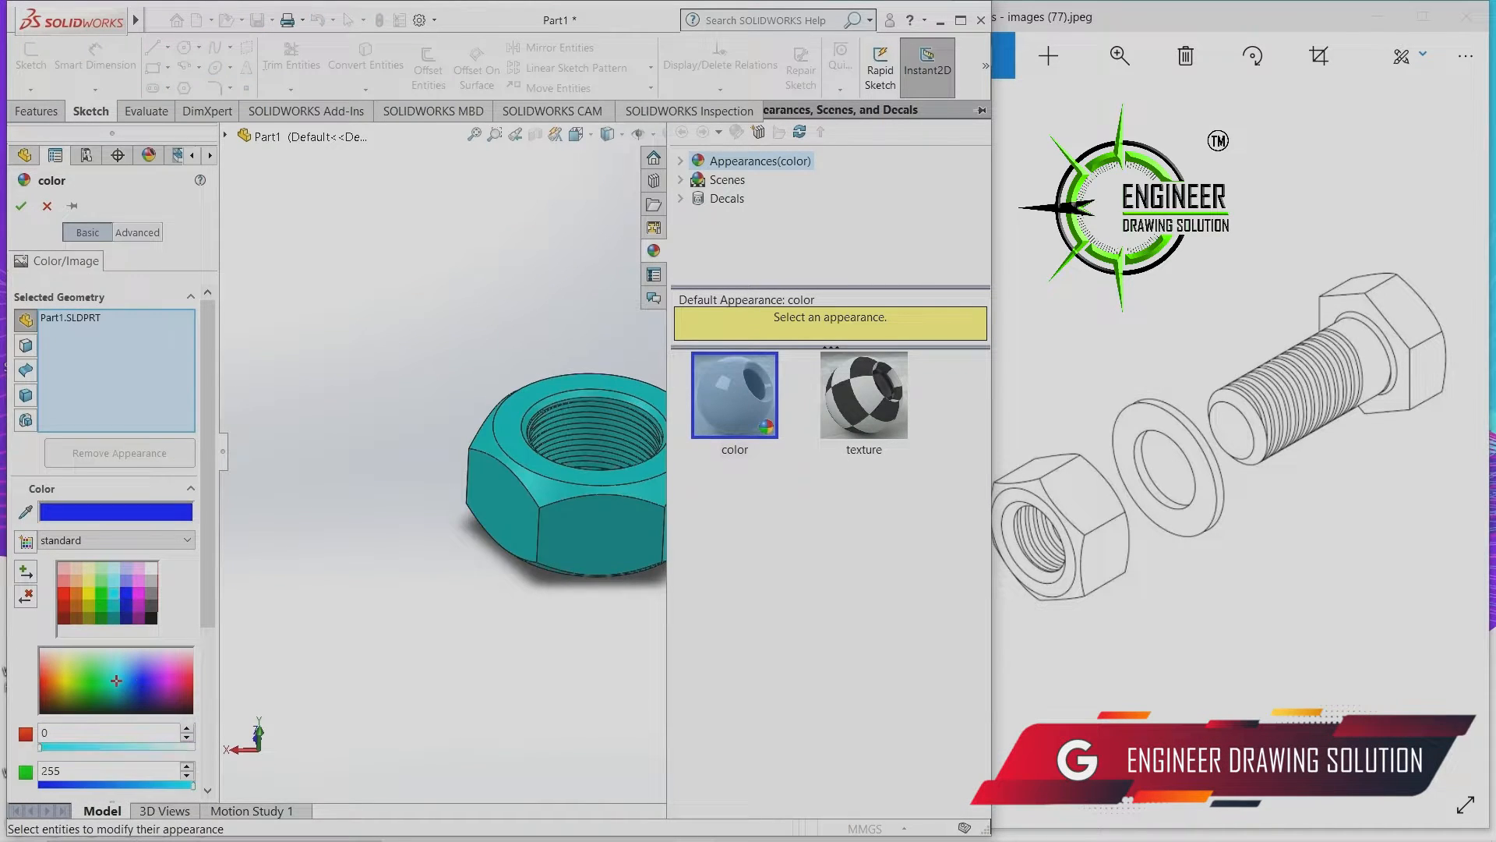
left_click(89, 581)
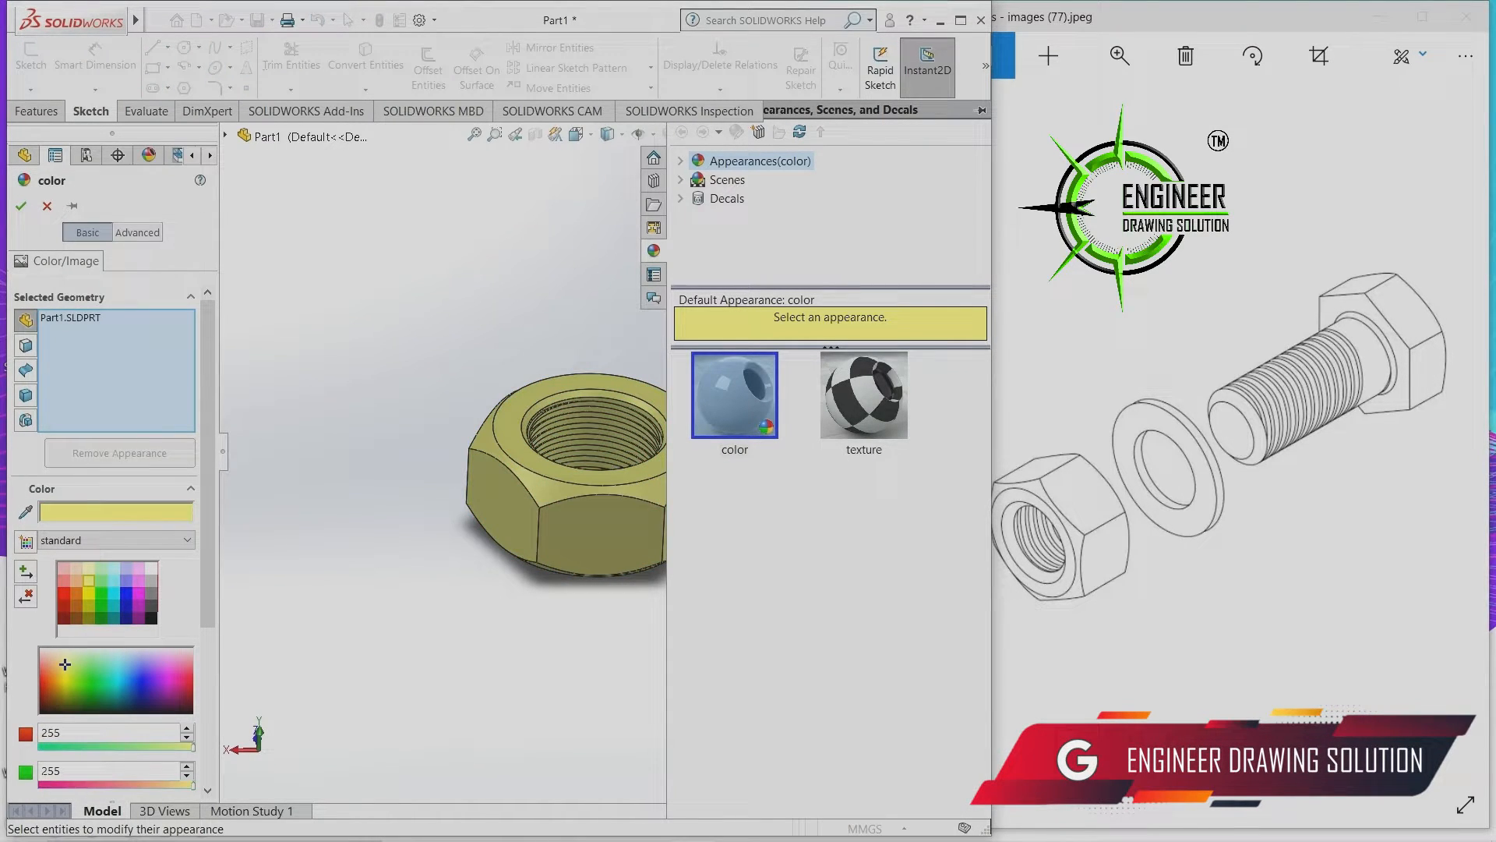
left_click(21, 205)
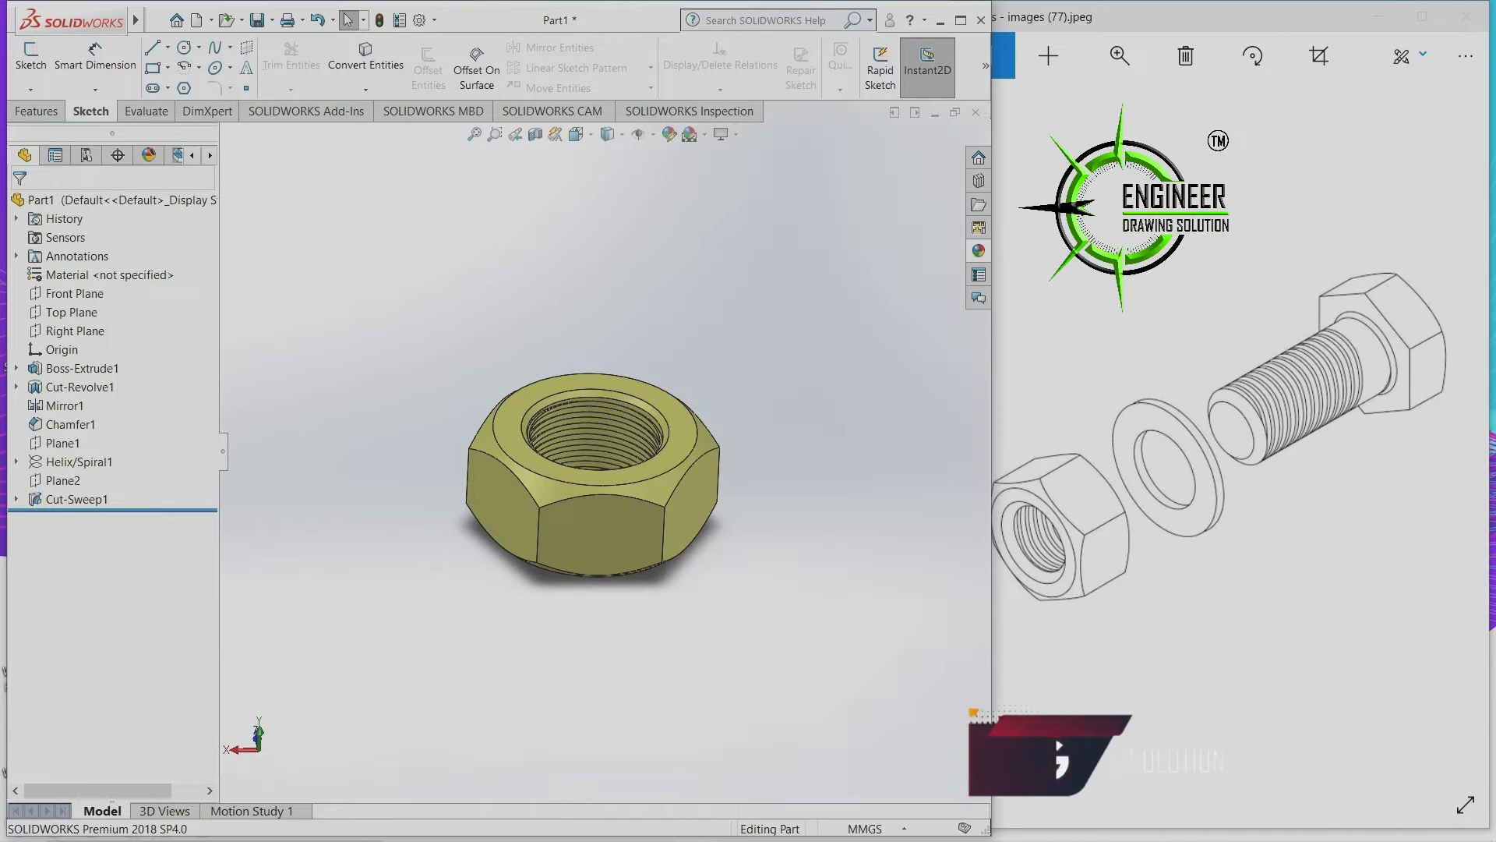
mouse_move(575, 390)
middle_mouse_down()
mouse_move(596, 269)
mouse_move(599, 389)
middle_mouse_up()
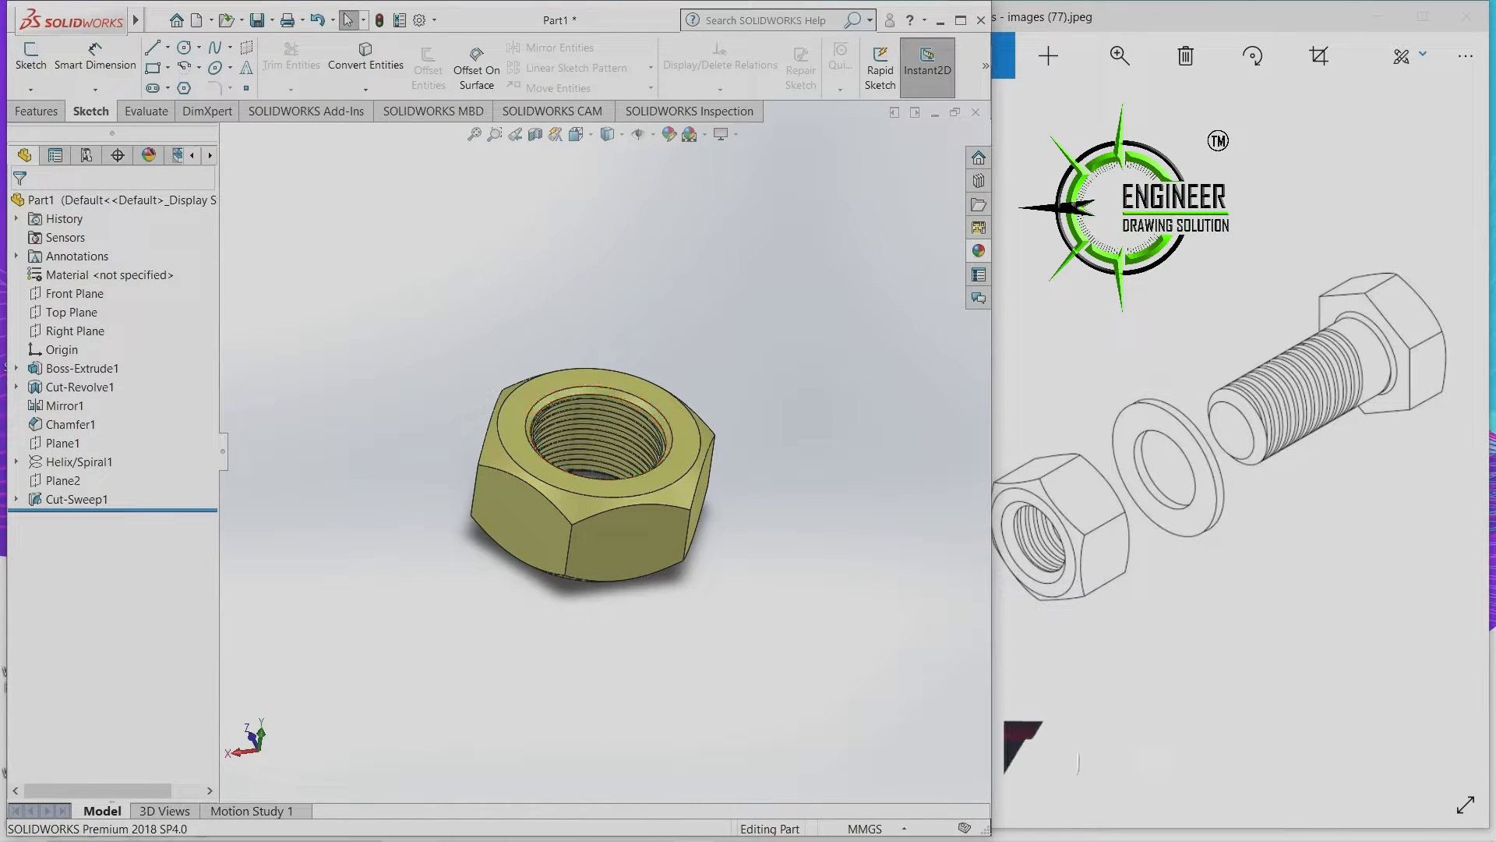
Save the part as NUT in the SW TUTORIAL folder.
left_click(158, 21)
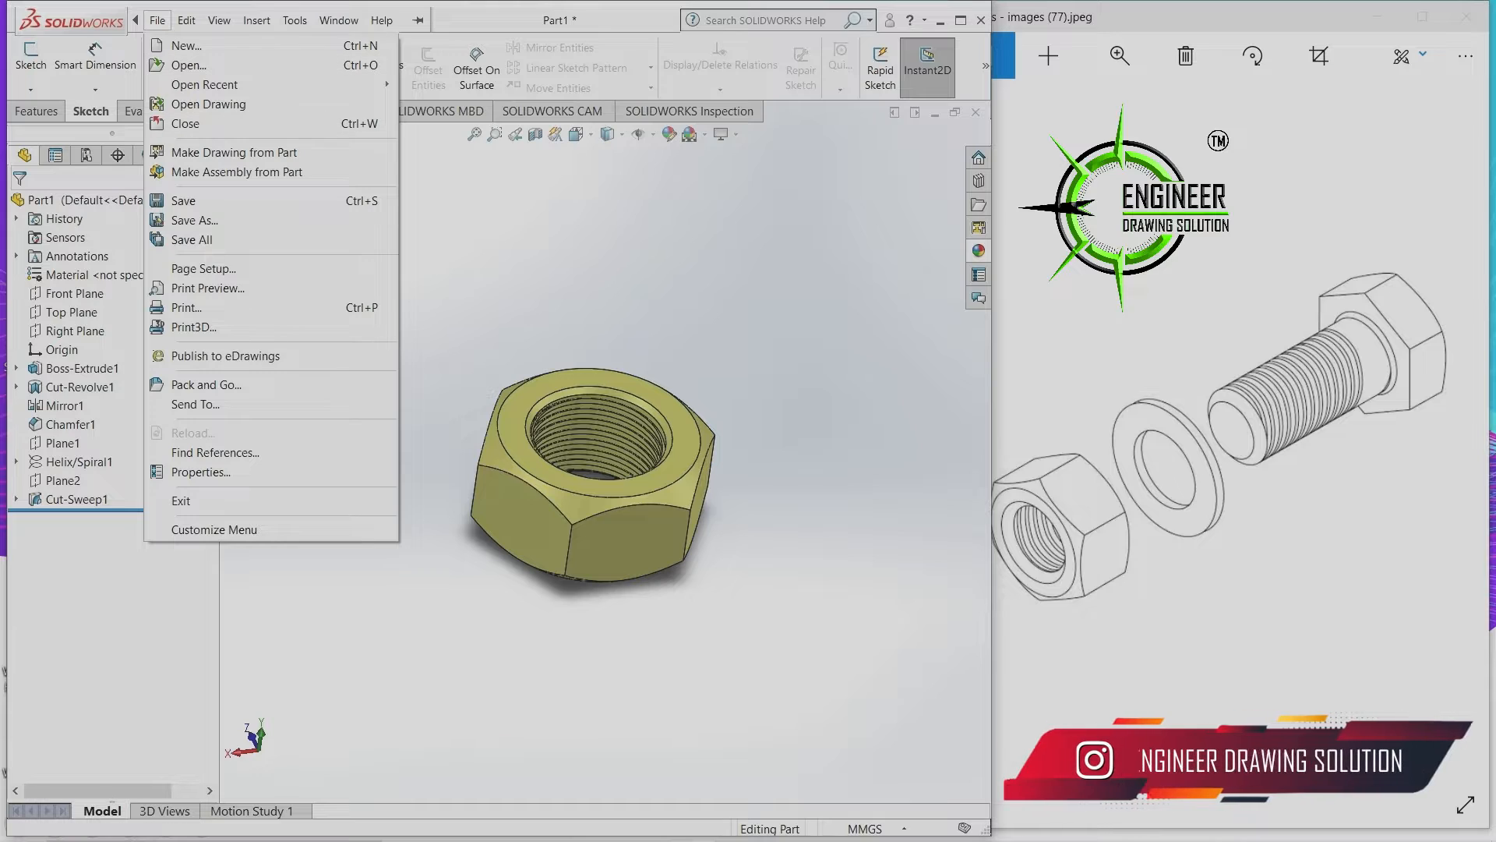
left_click(194, 220)
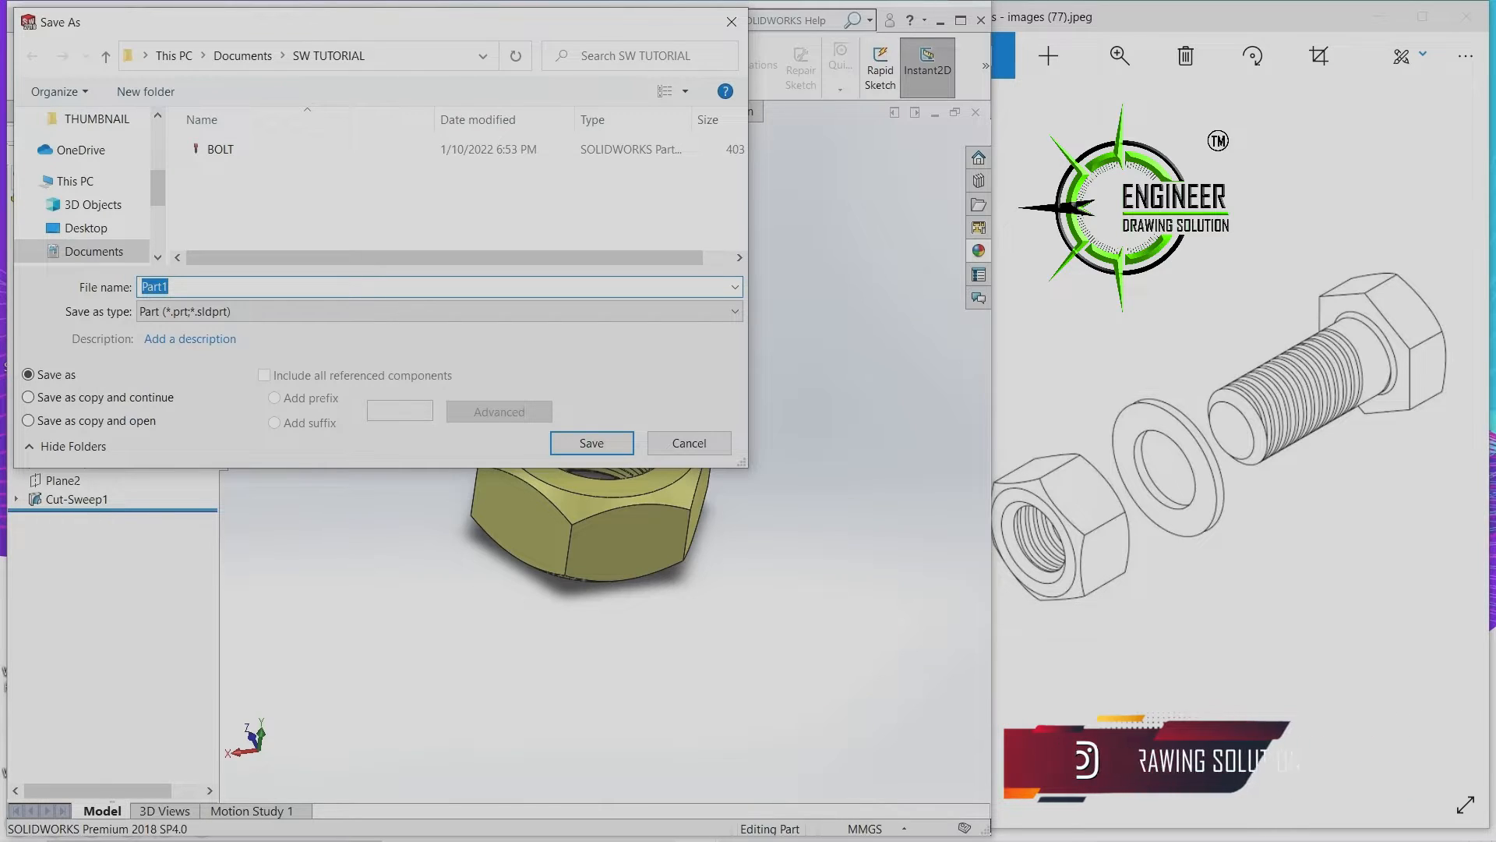
type("NUT")
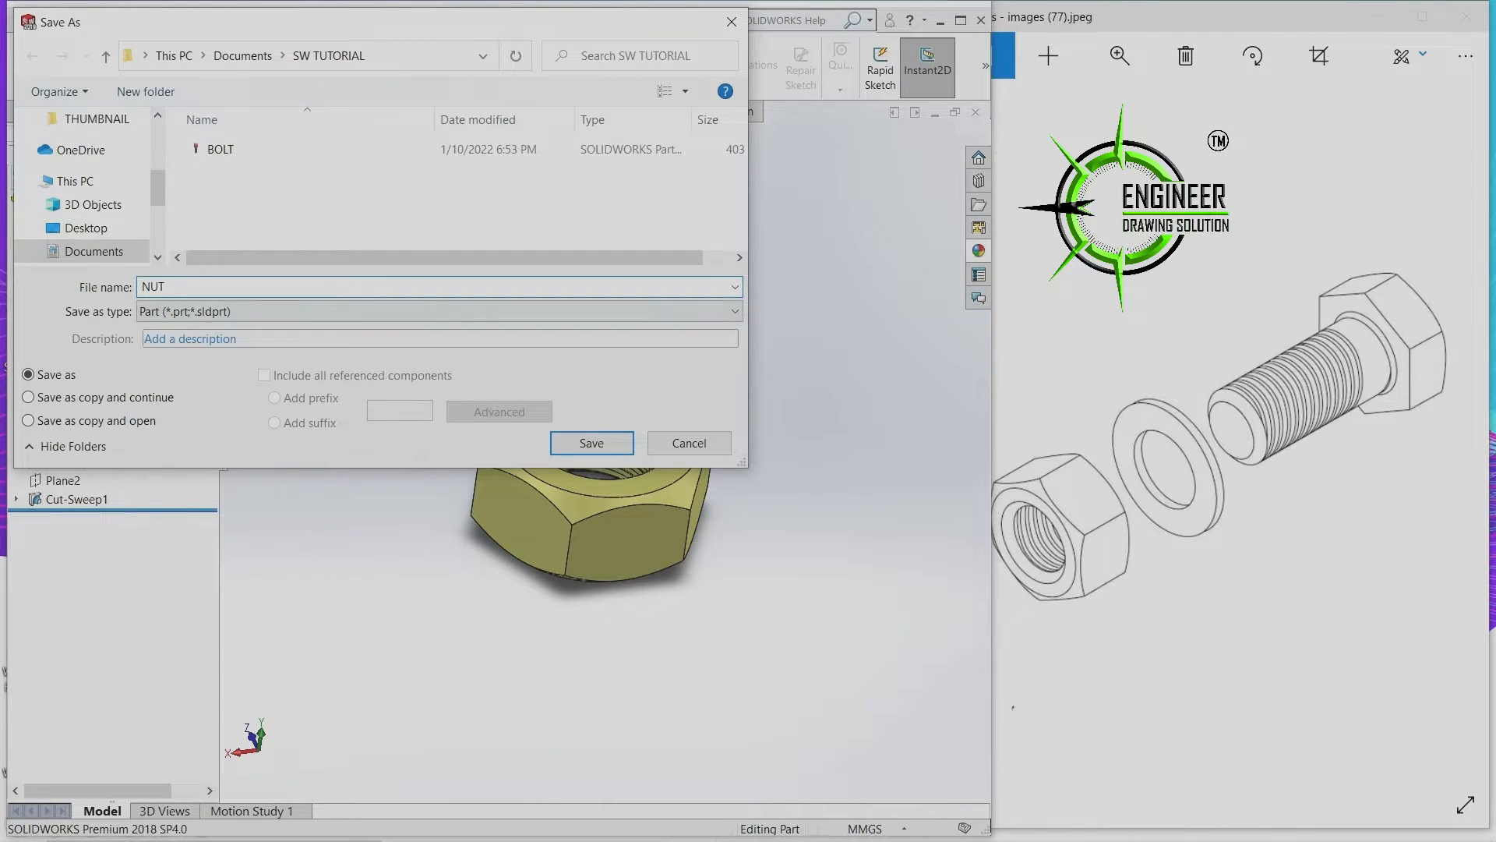
key("Return")
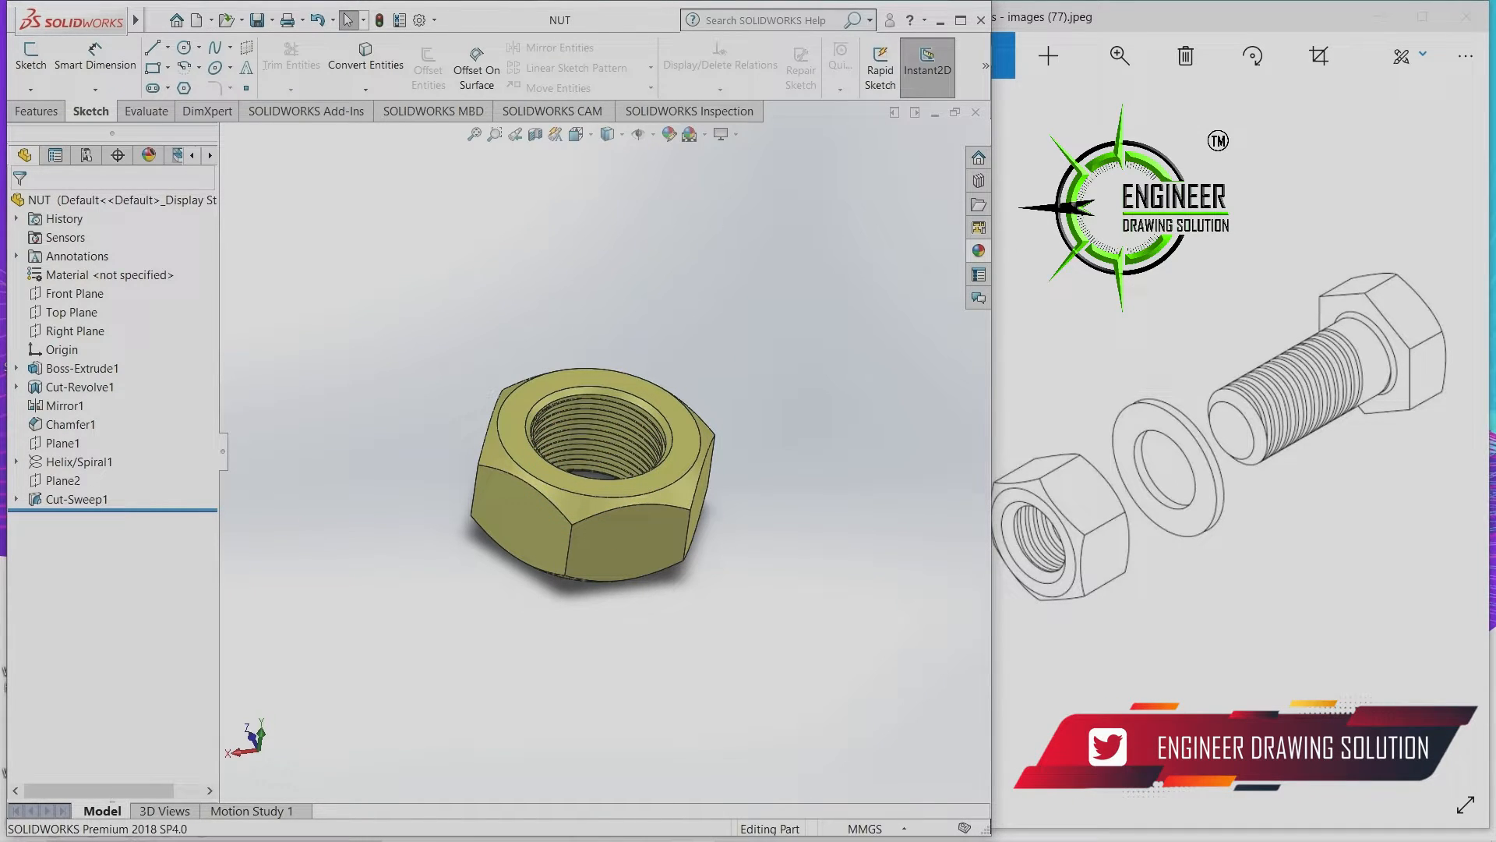
Create a new part document and start a sketch on the Top Plane.
key("ctrl+n")
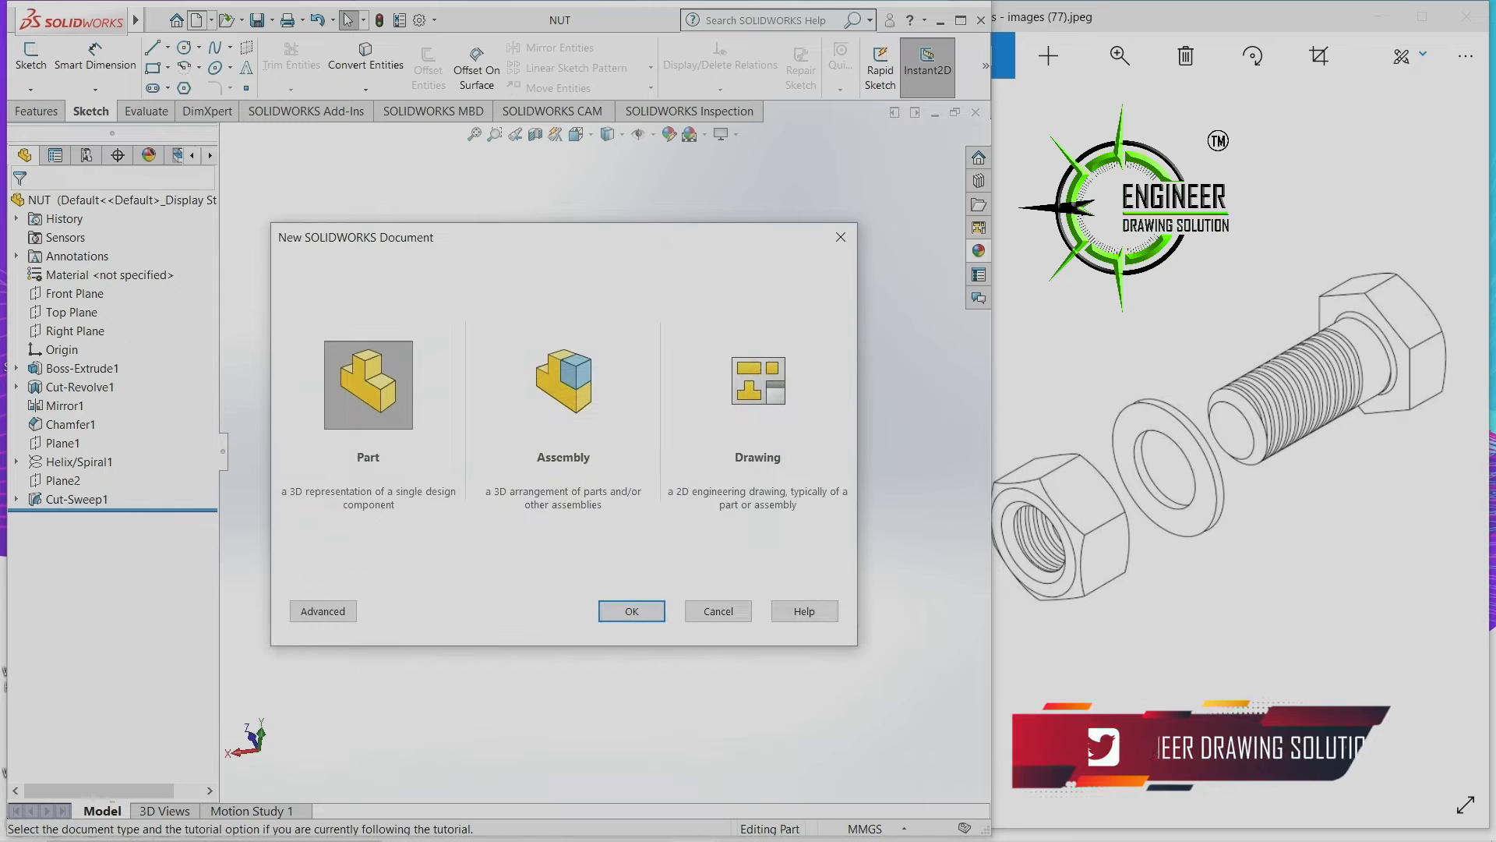
key("Return")
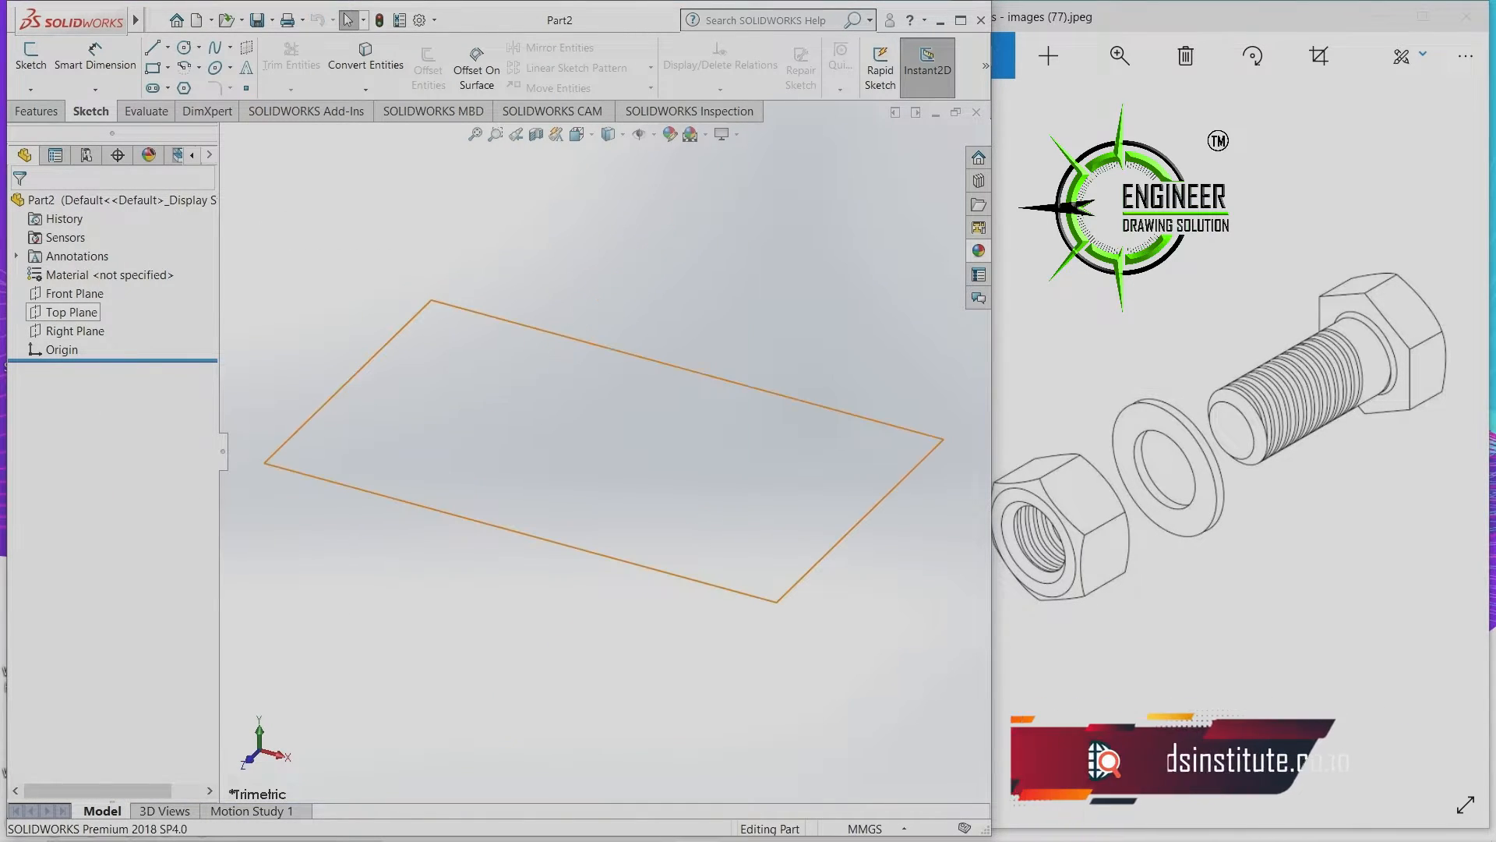
left_click(72, 312)
left_click(88, 294)
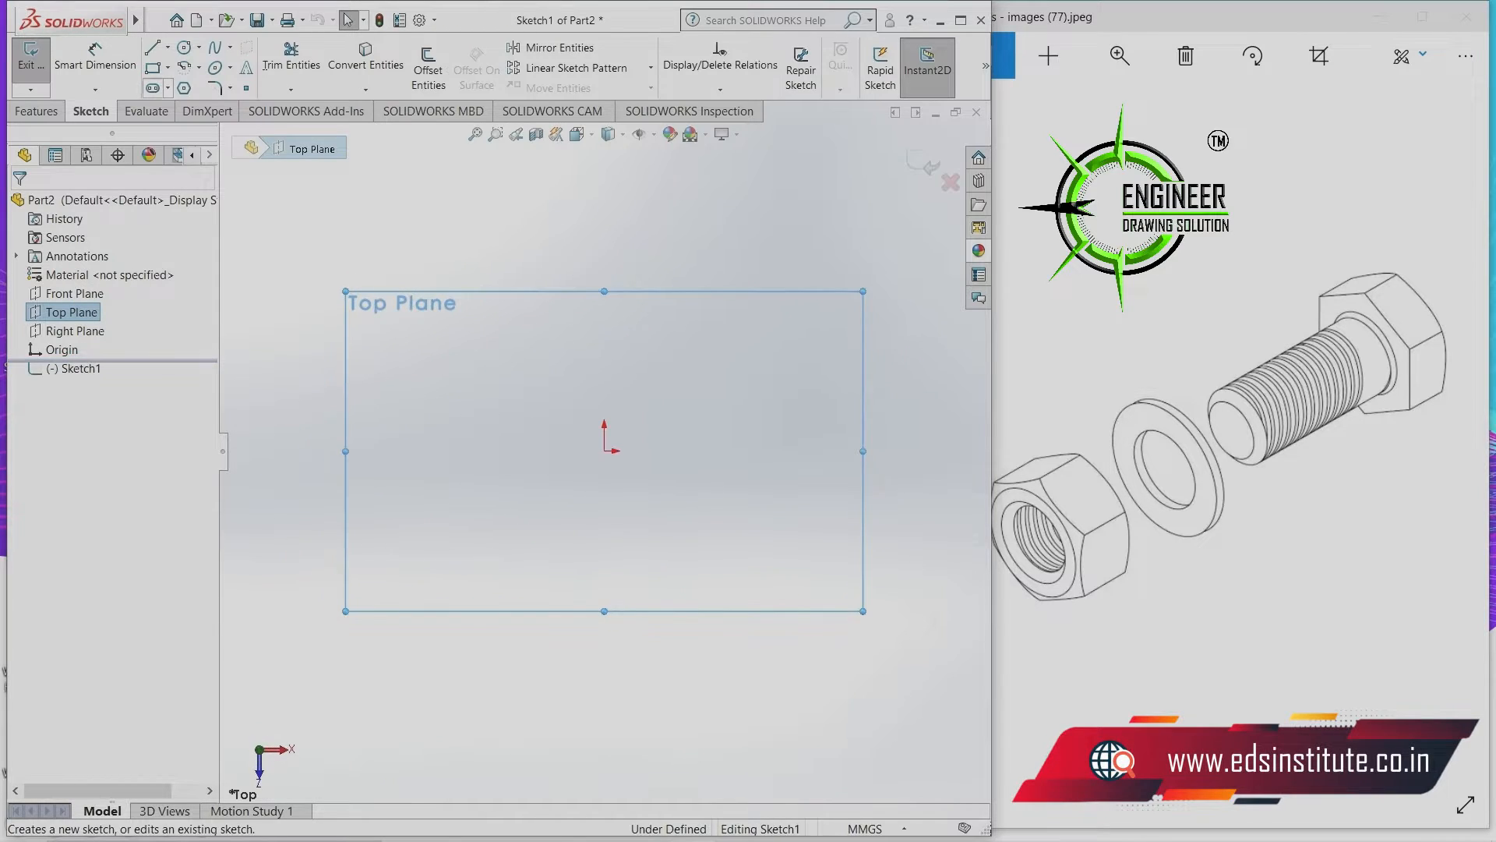
Sketch two concentric circles centred on the origin for the washer, the inner one with a radius of about 23.4 mm.
left_click(184, 48)
left_click(604, 450)
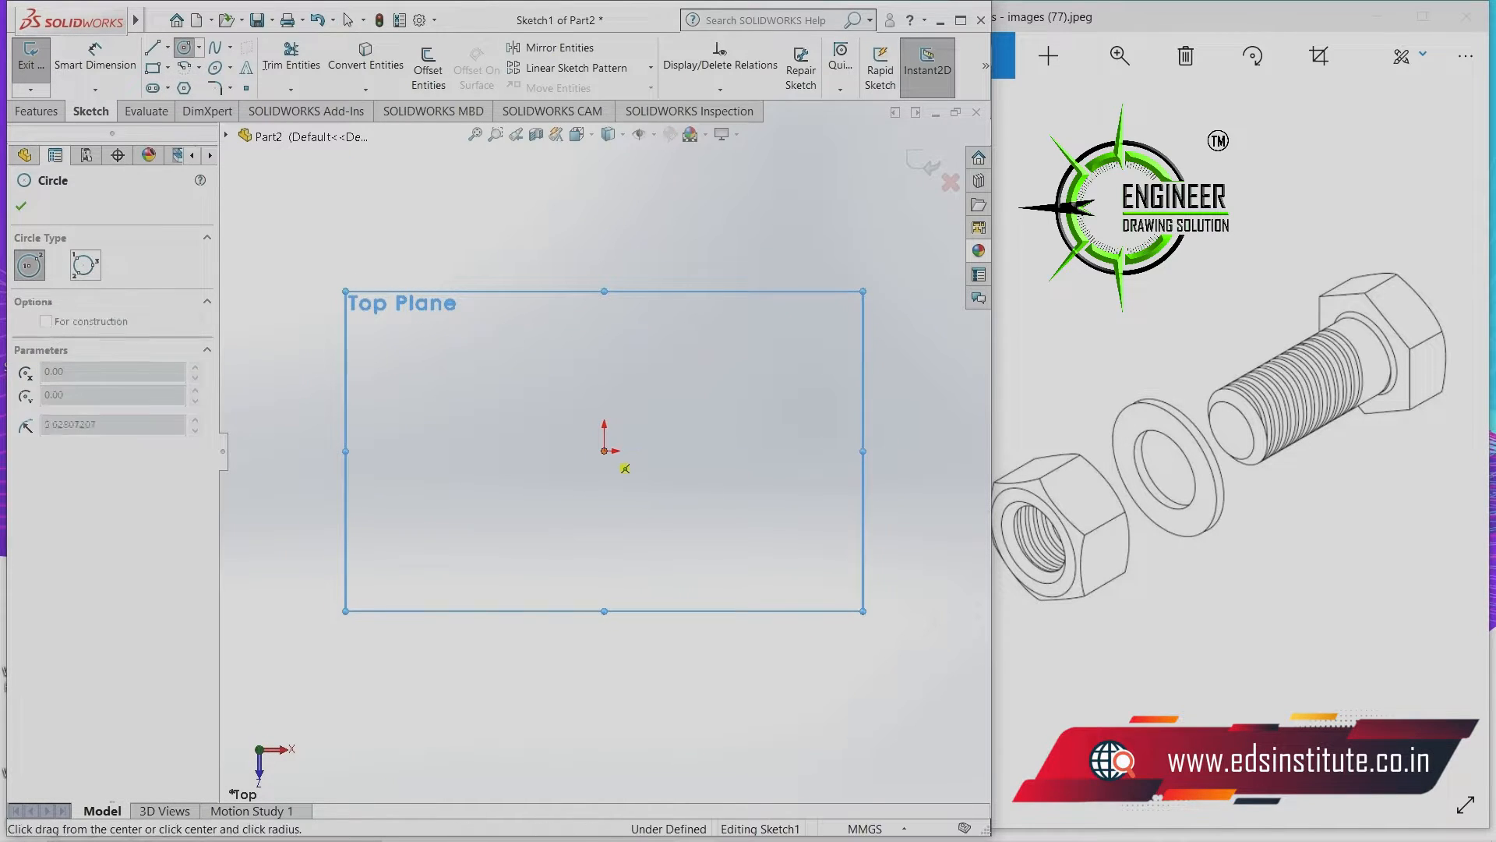
left_click(672, 450)
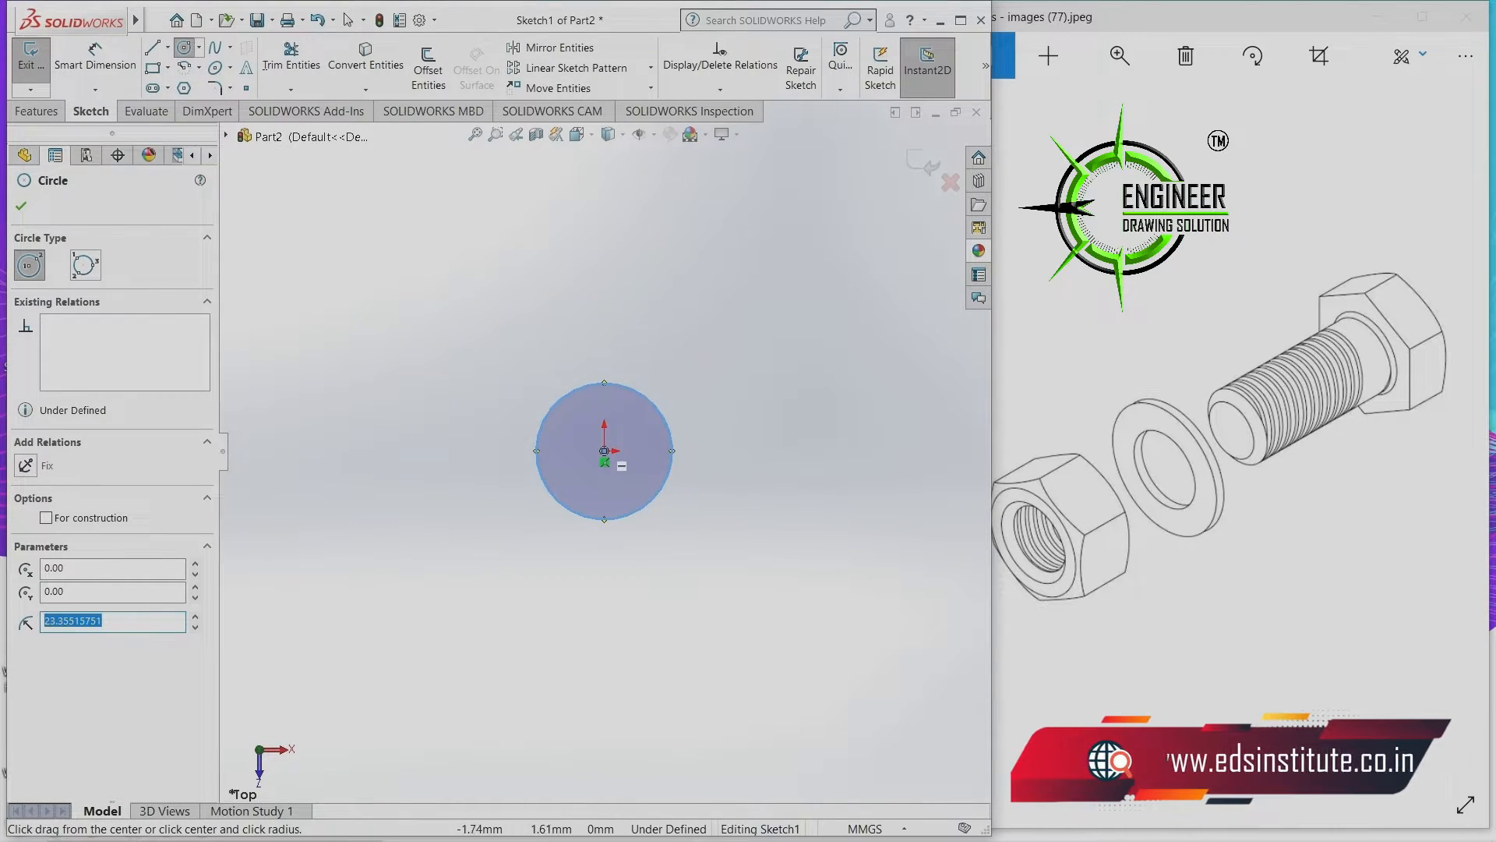
left_click(599, 451)
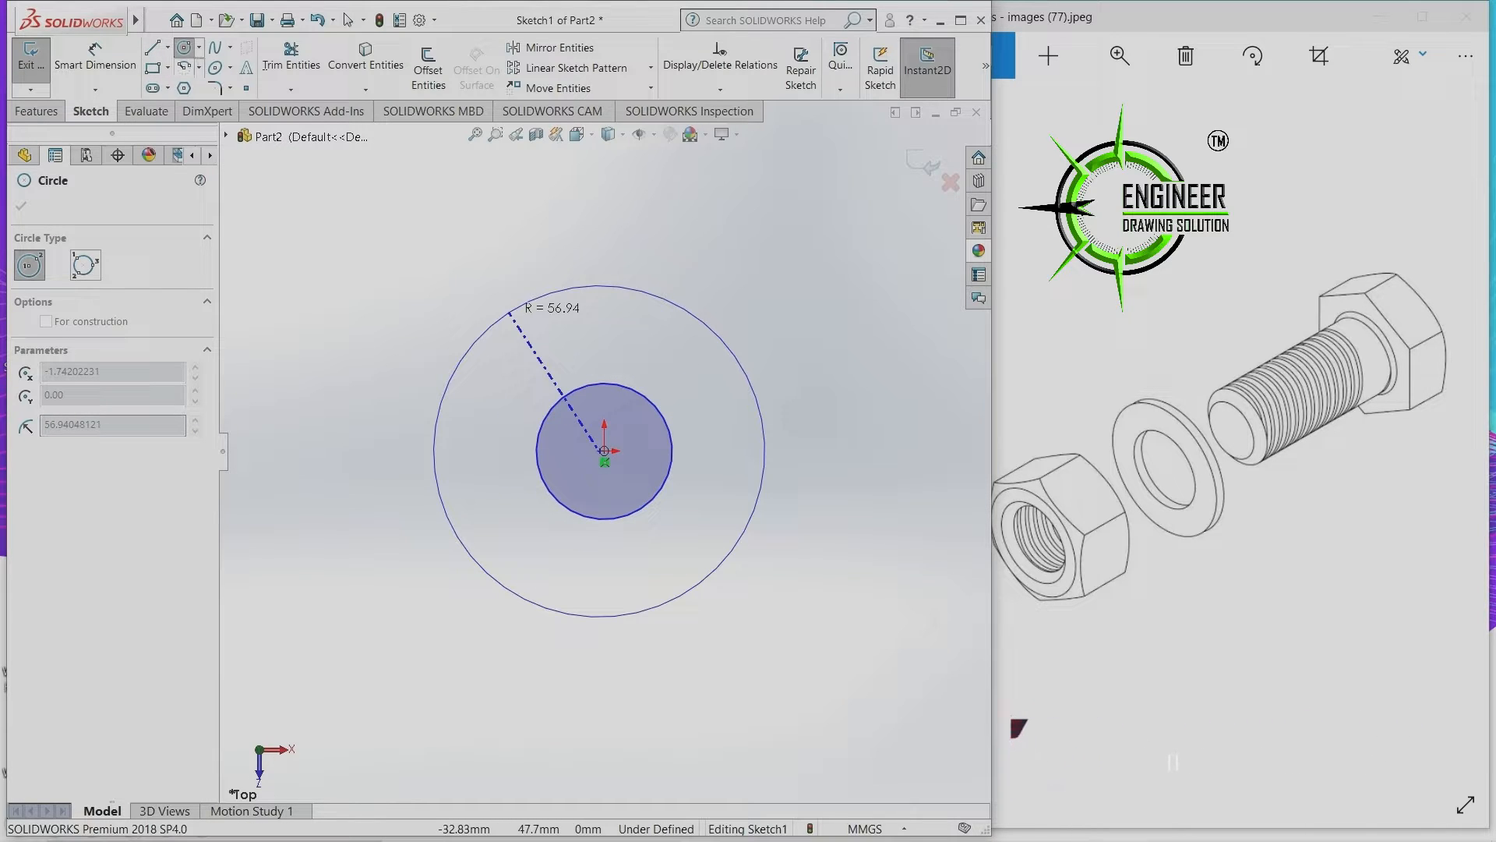
key("Escape")
left_click(184, 49)
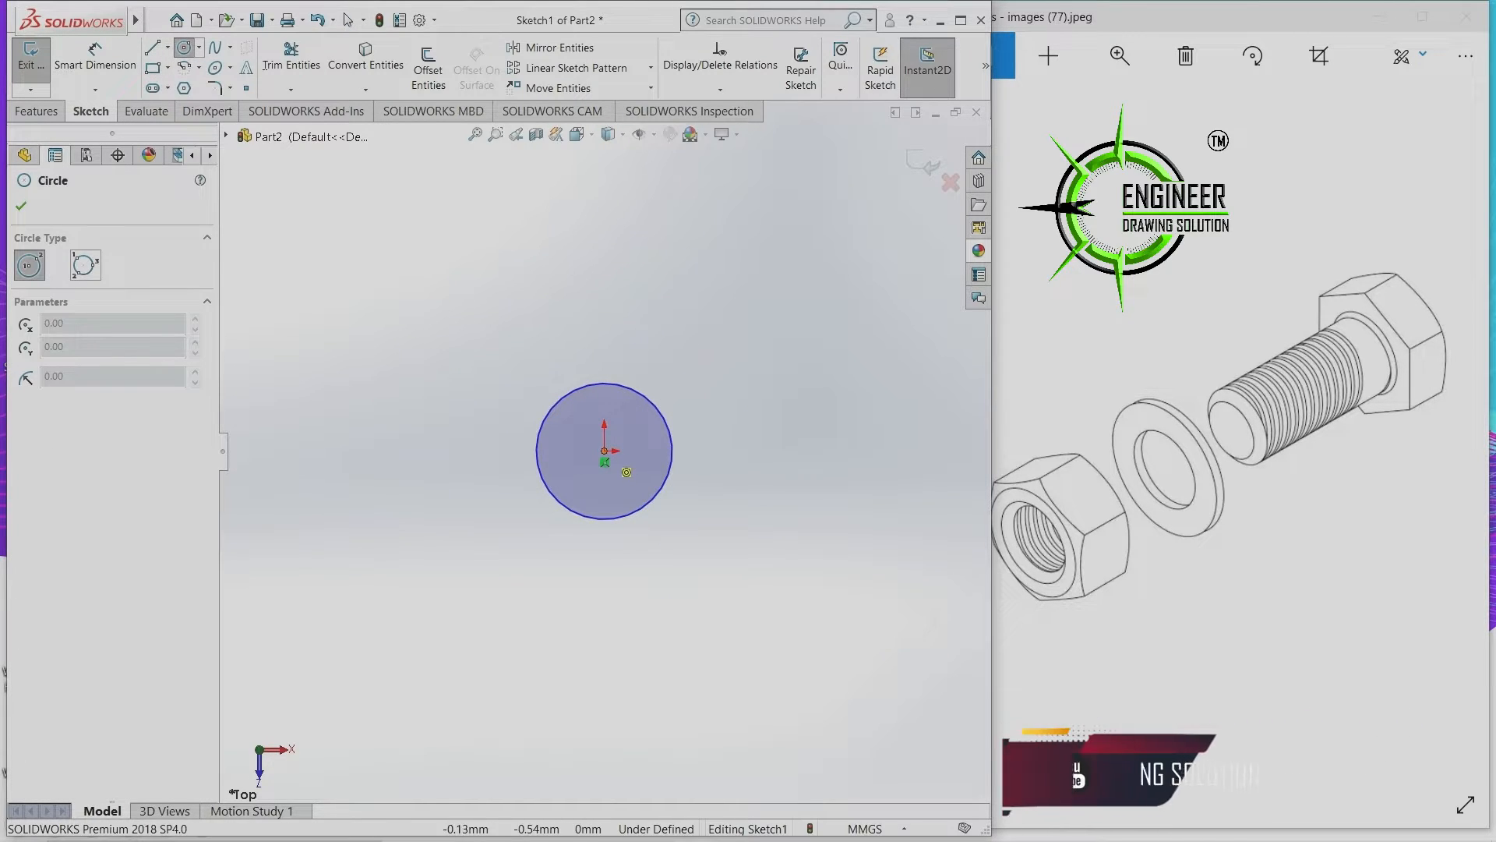
left_click(604, 450)
left_click(650, 341)
right_click(433, 281)
left_click(485, 293)
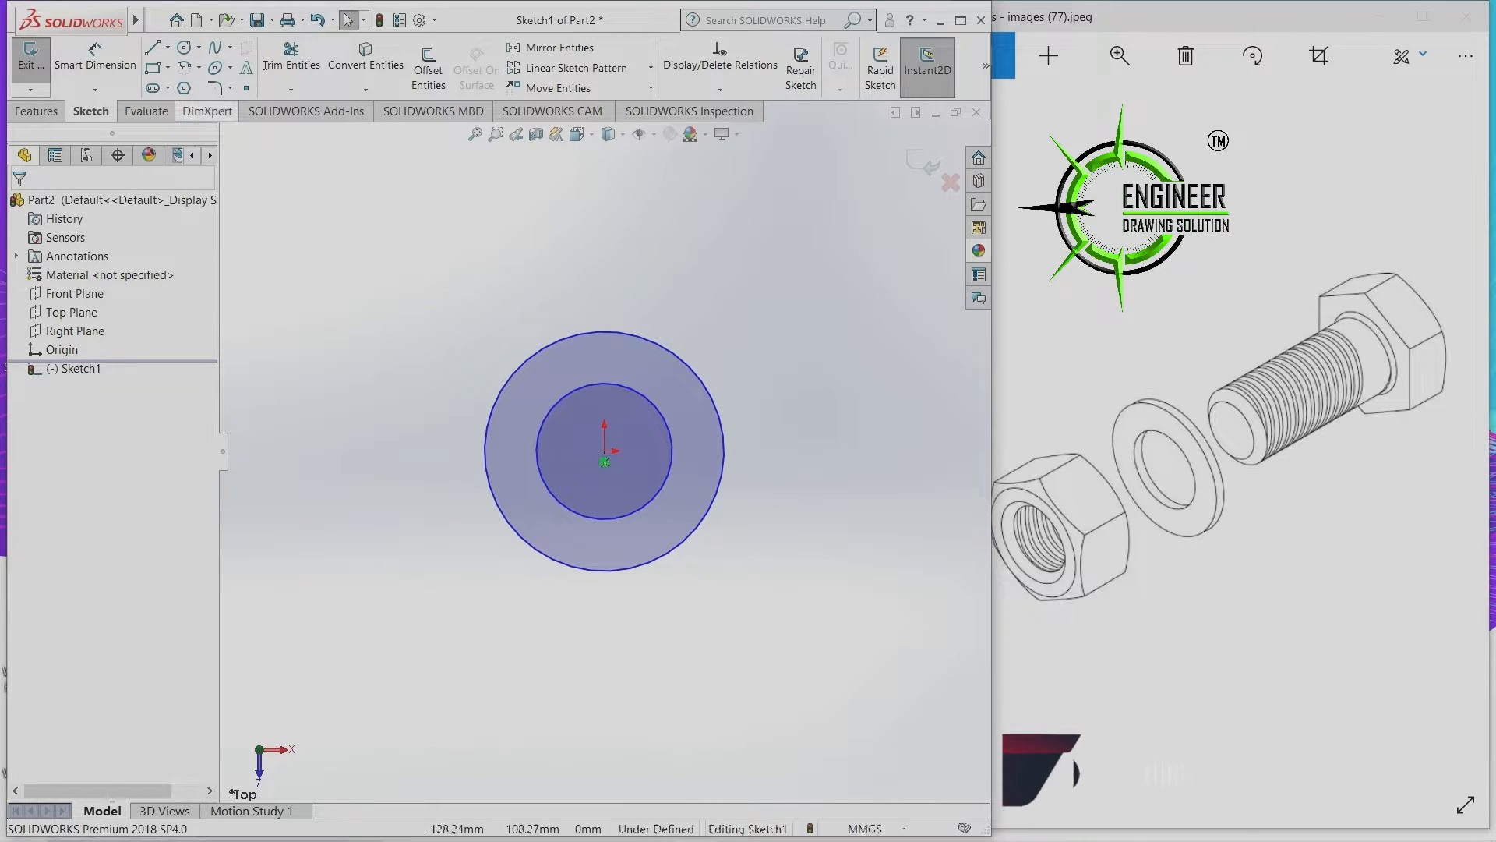
Dimension the inner circle of the washer sketch with a diameter of 30 mm.
left_click(95, 58)
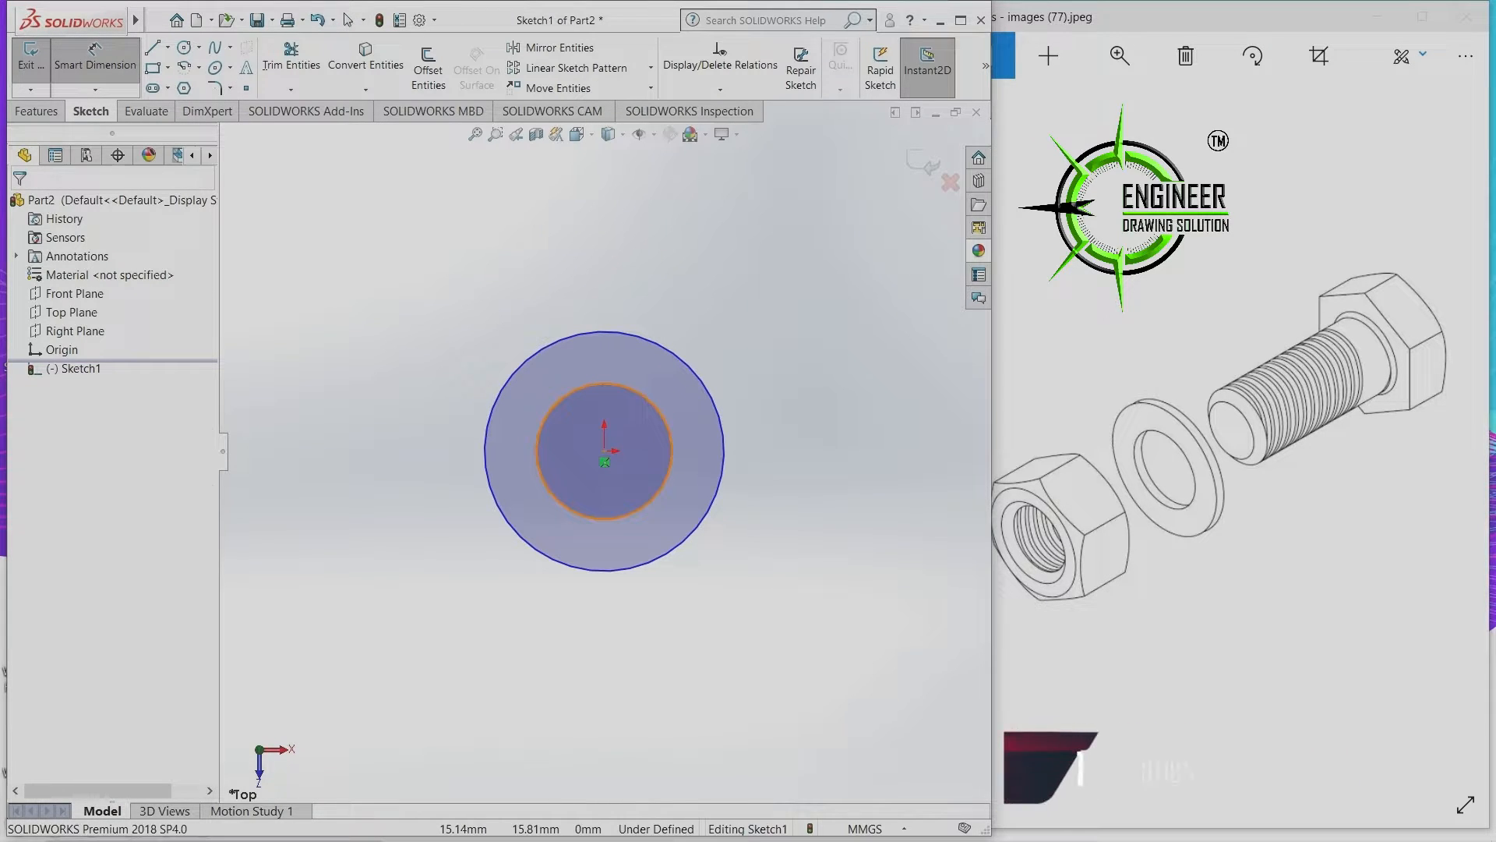
left_click(644, 396)
left_click(686, 295)
type("30")
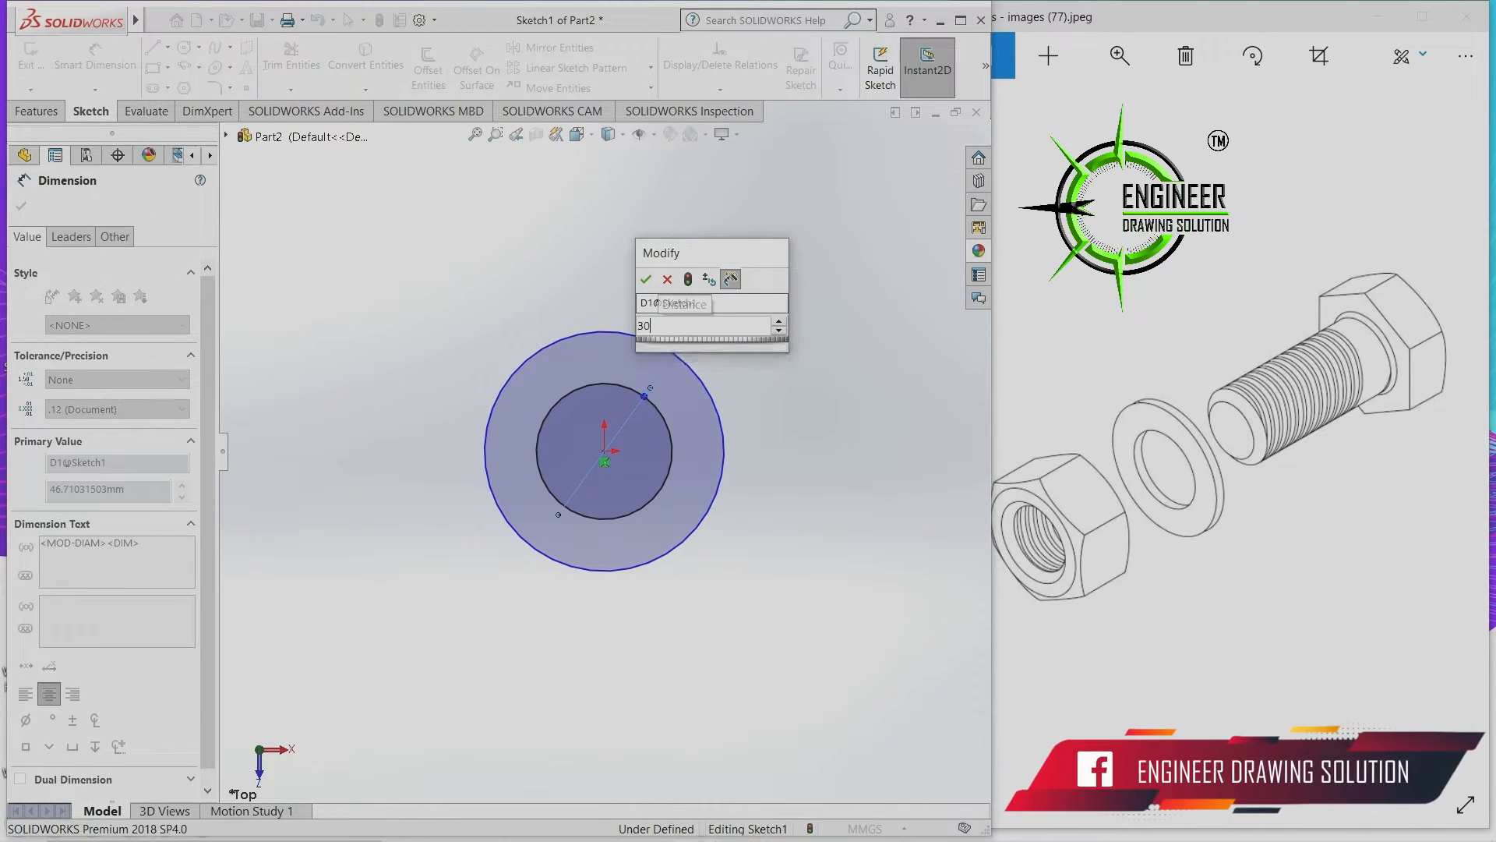
key("Return")
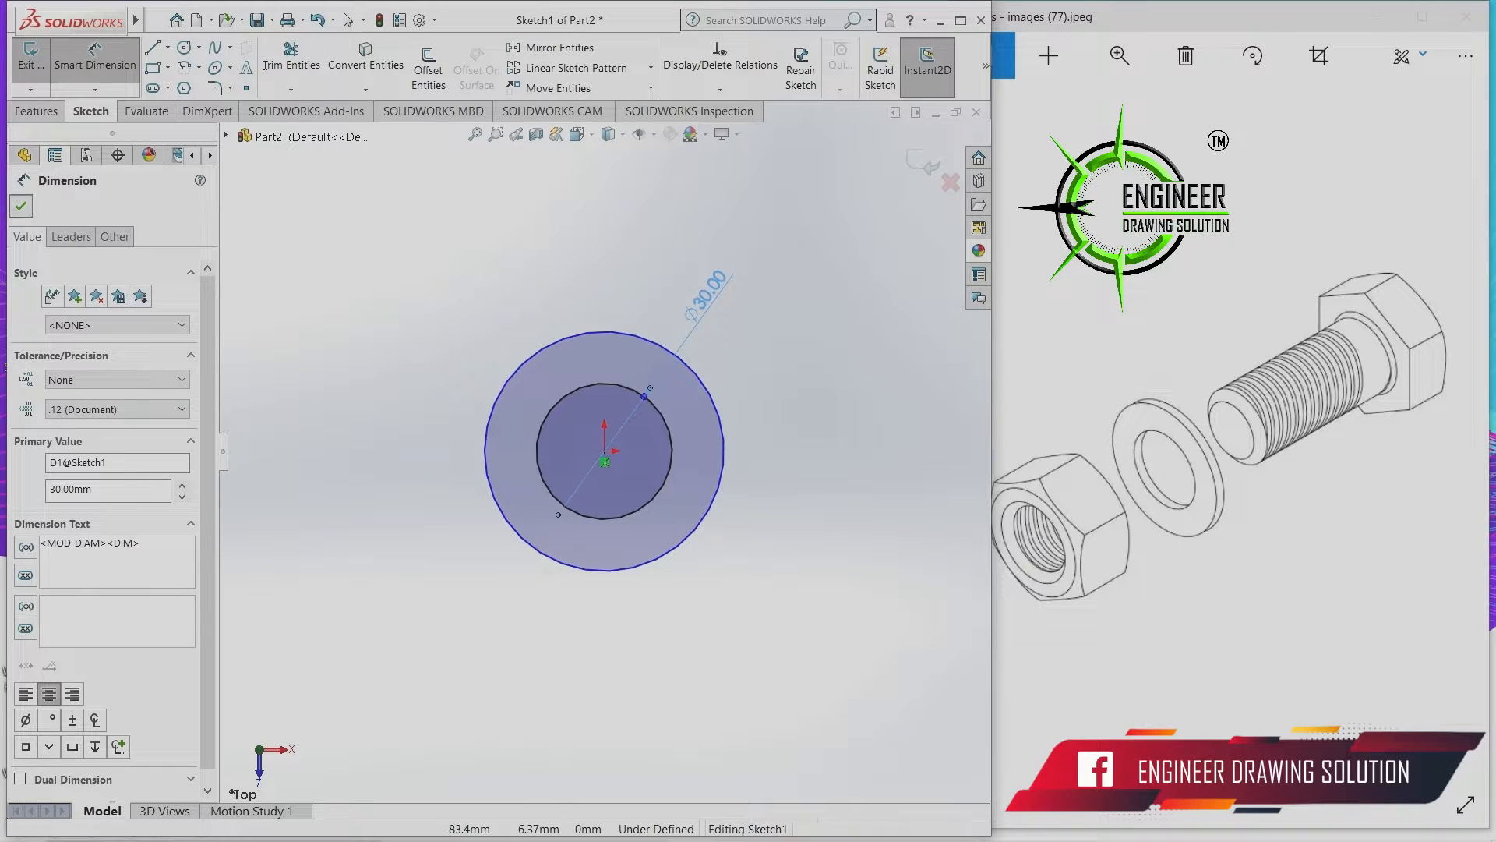
left_click(21, 205)
Dimension the outer circle with a diameter of 50 mm and exit the sketch.
left_click(95, 59)
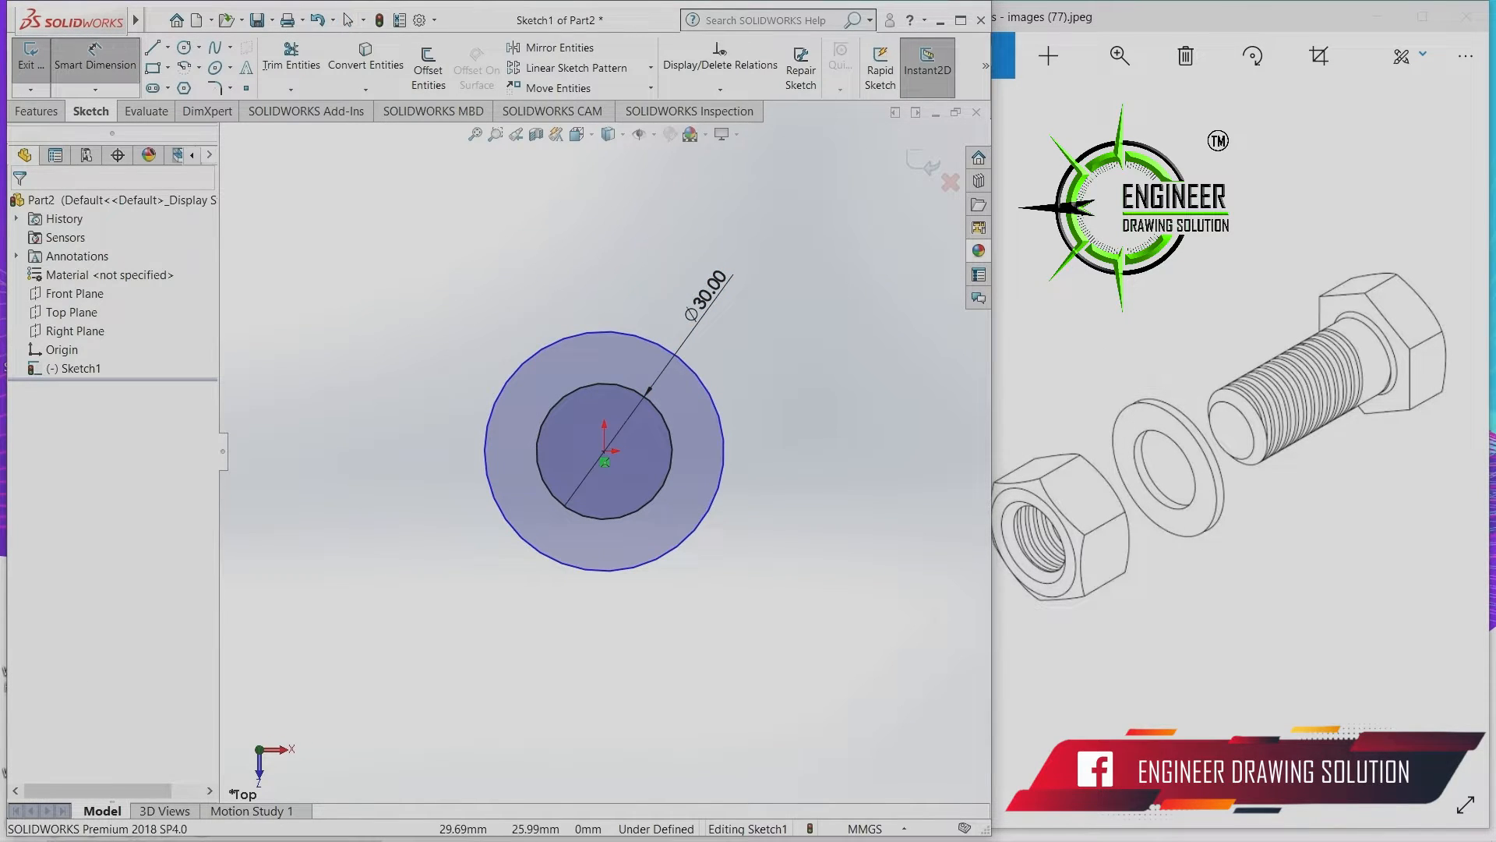
left_click(707, 392)
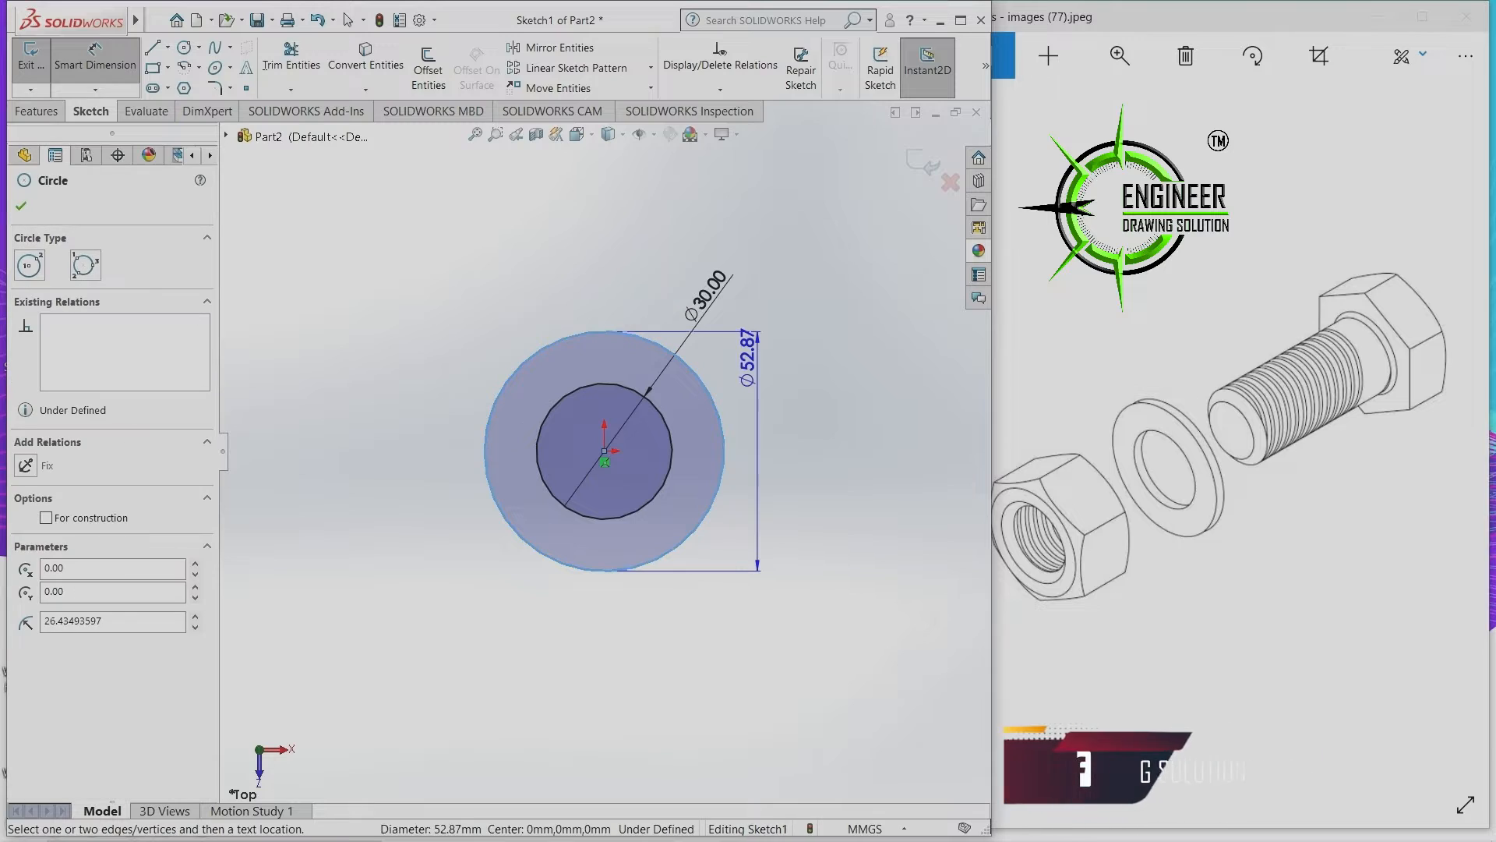
left_click(767, 410)
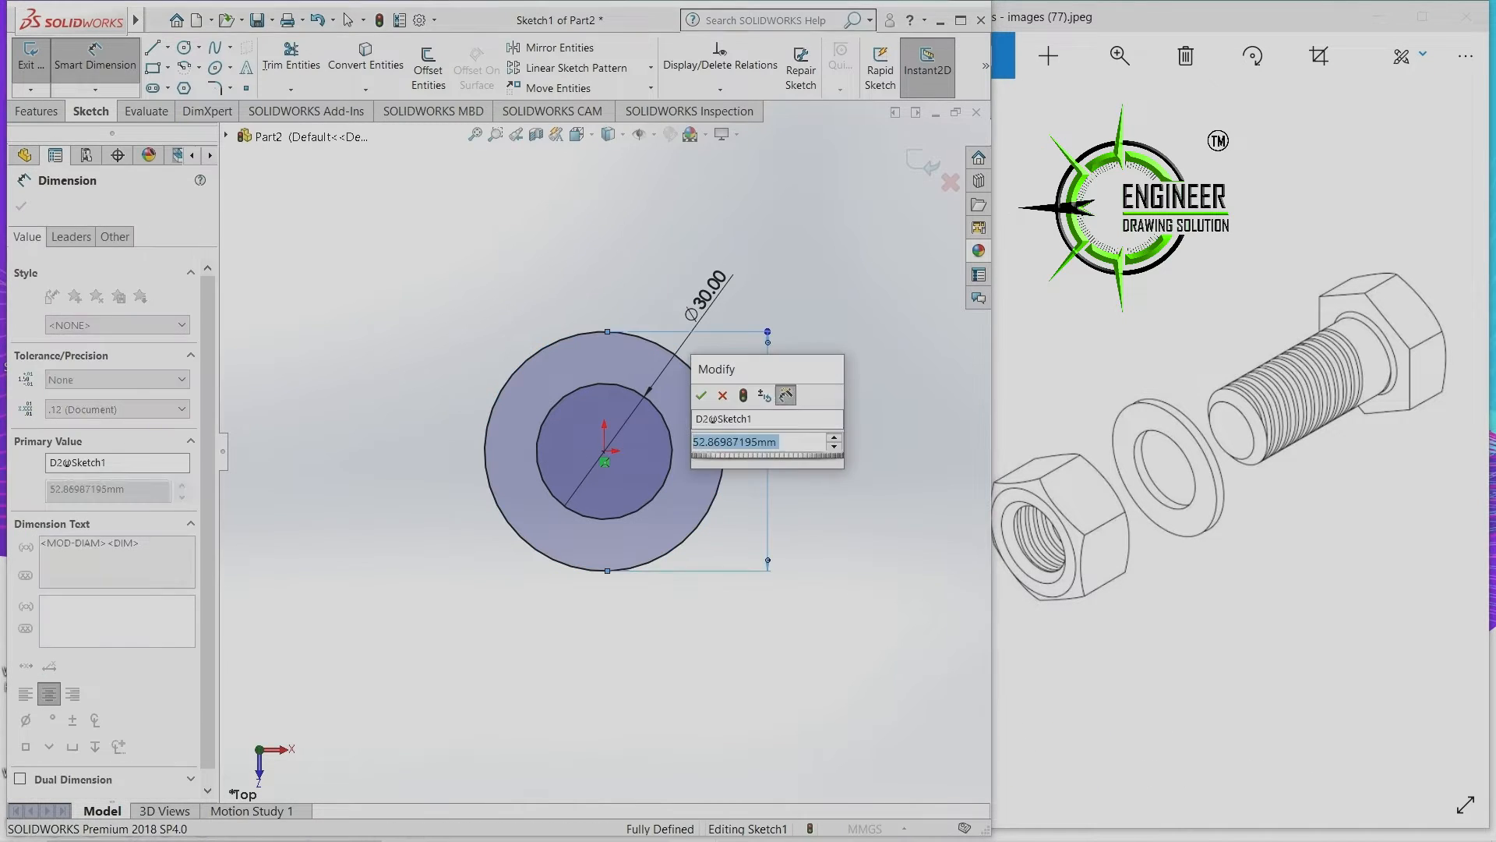
type("50")
key("Return")
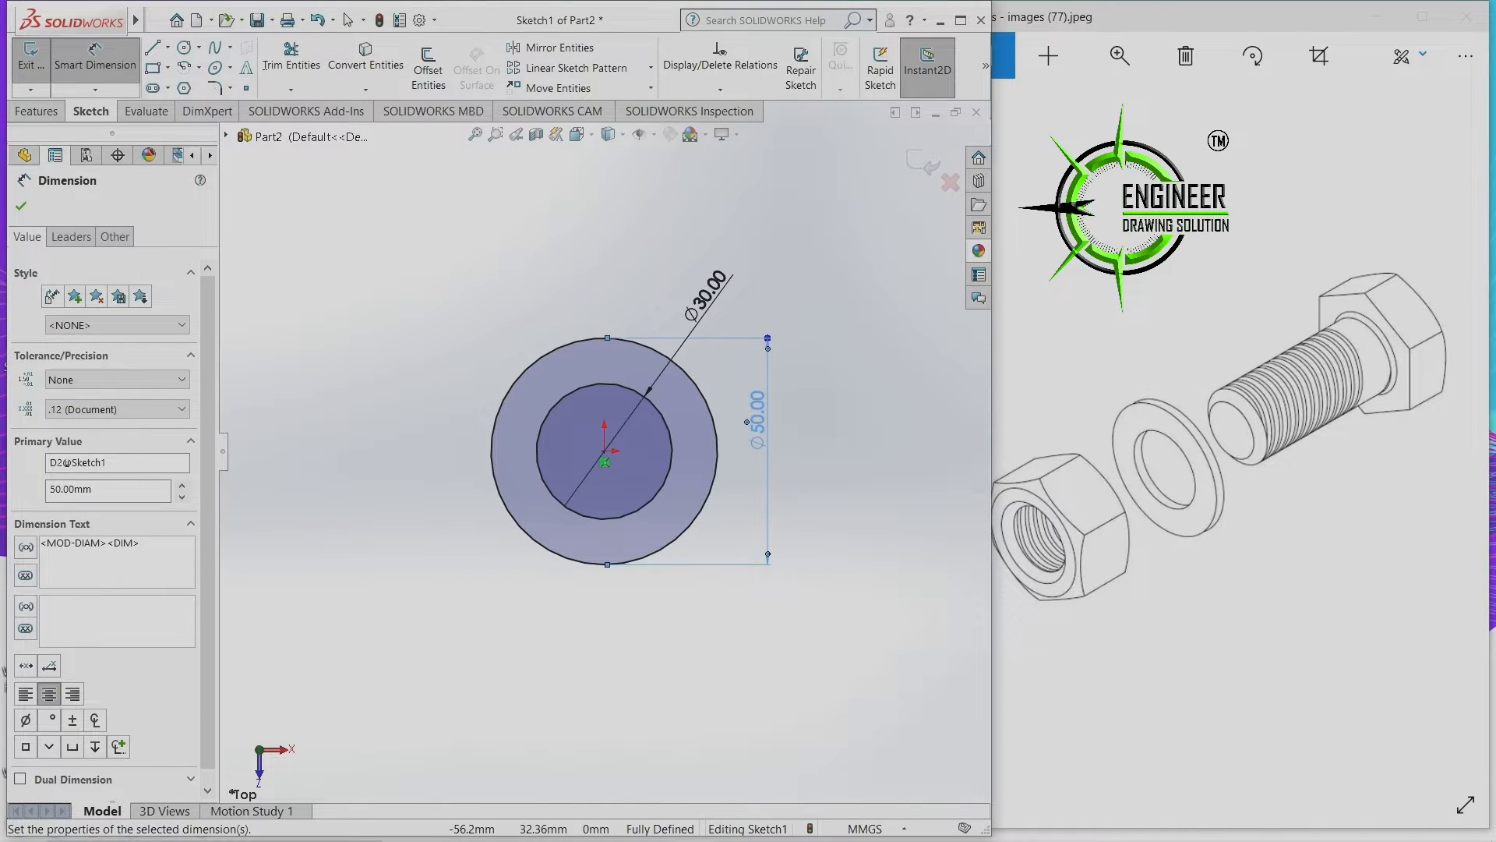
left_click(21, 206)
left_click(31, 56)
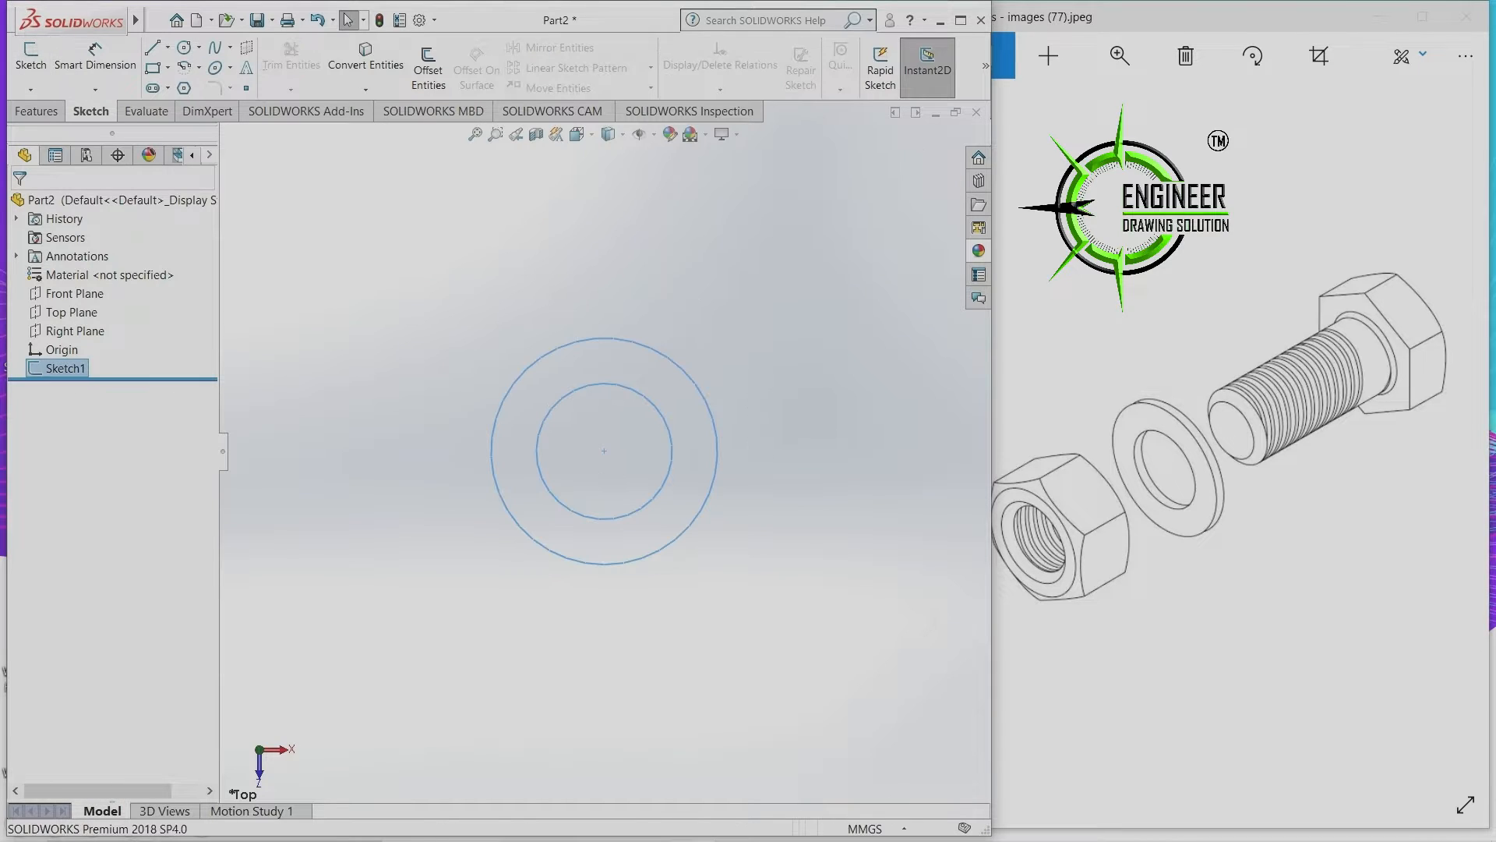
Set up a Mid Plane boss extrusion of the ring sketch with a depth of 5 mm.
middle_click_drag(647, 449, 518, 487)
left_click(256, 20)
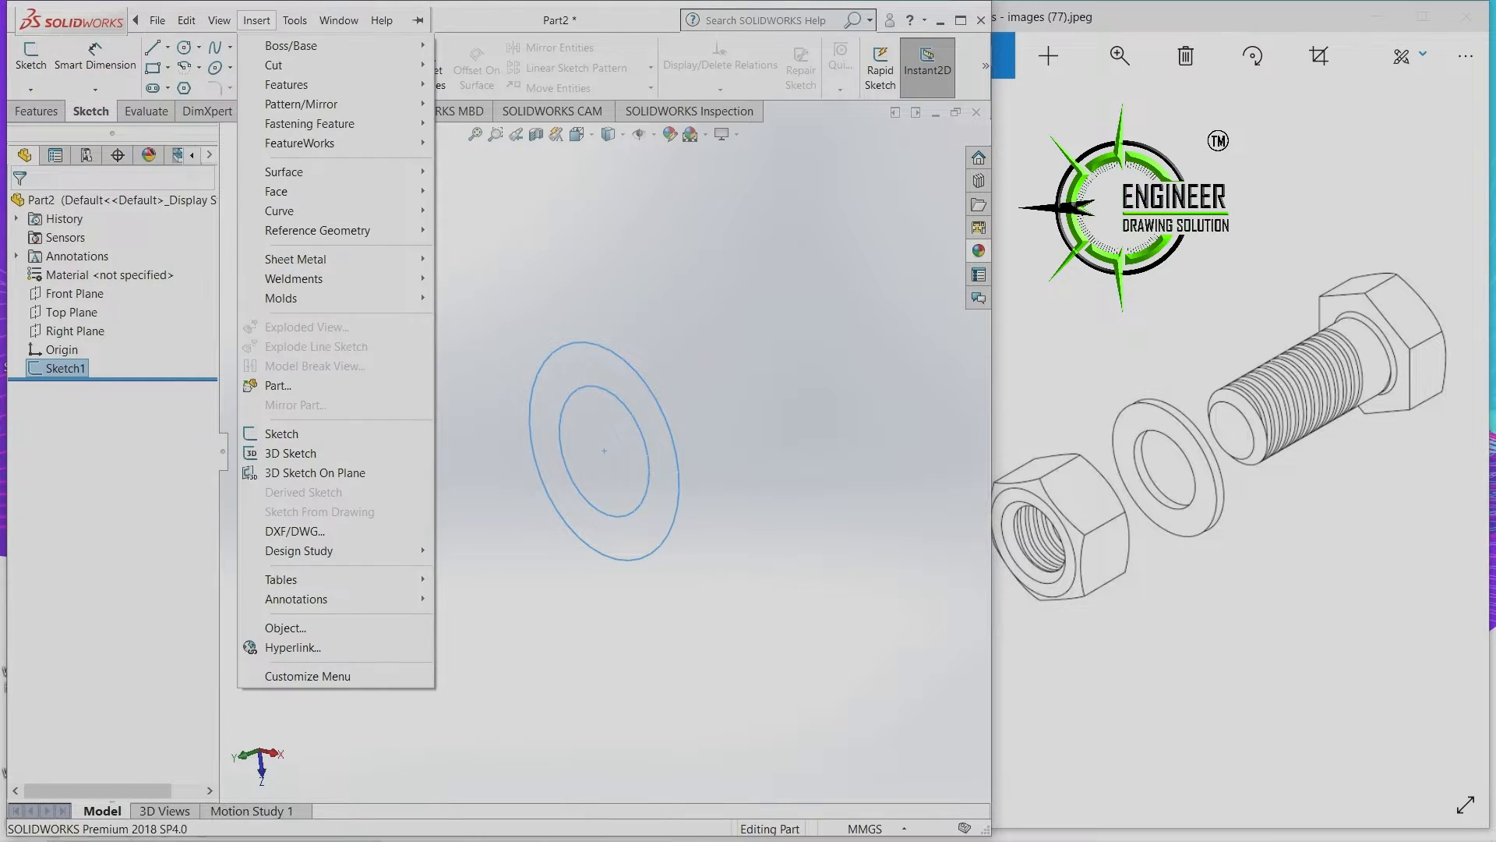
left_click(257, 20)
left_click(256, 20)
mouse_move(336, 46)
left_click(475, 46)
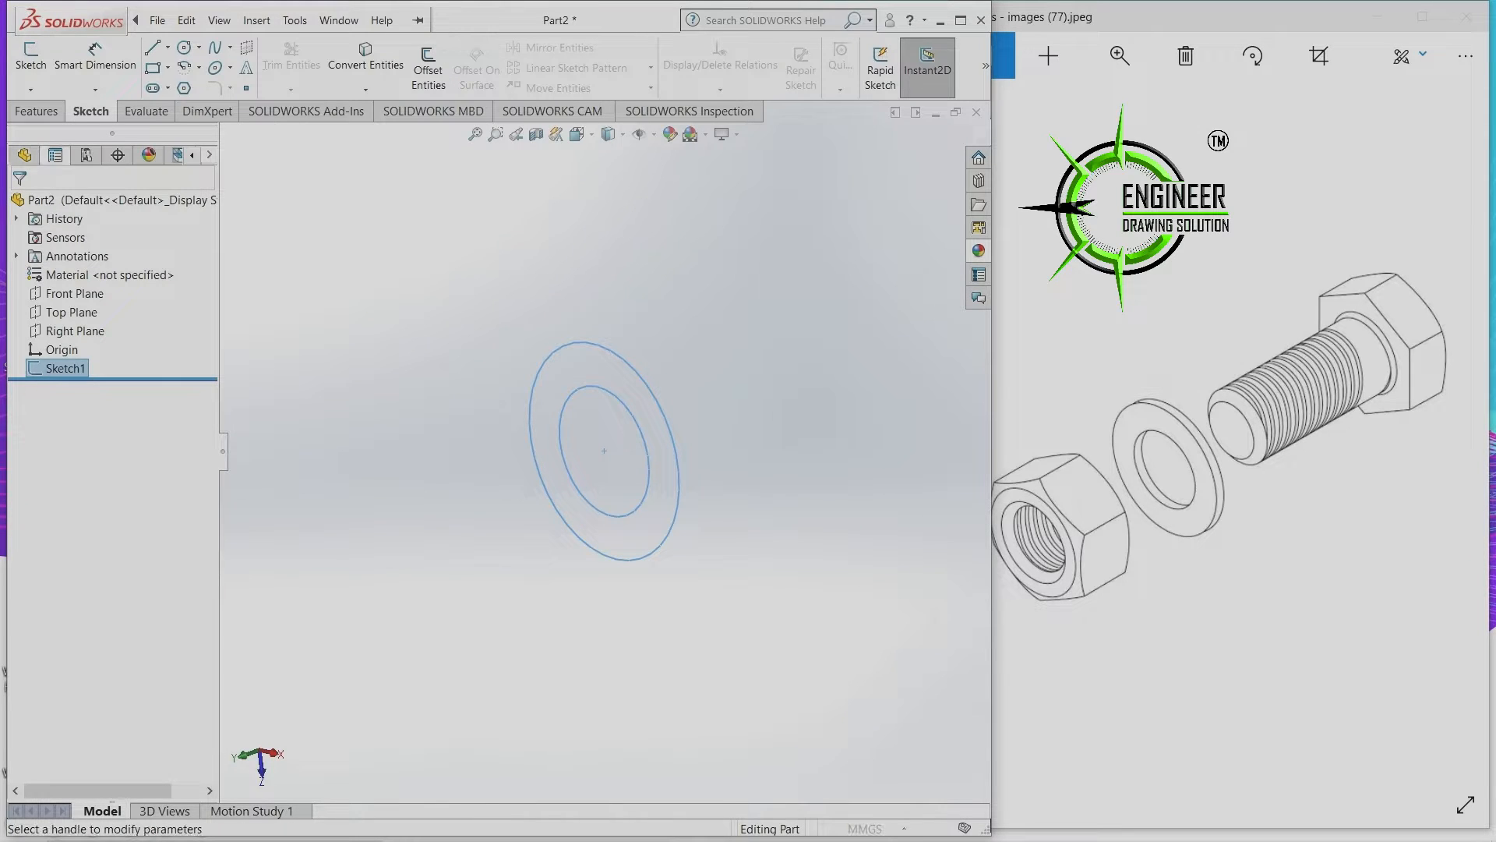
left_click(120, 313)
left_click(94, 393)
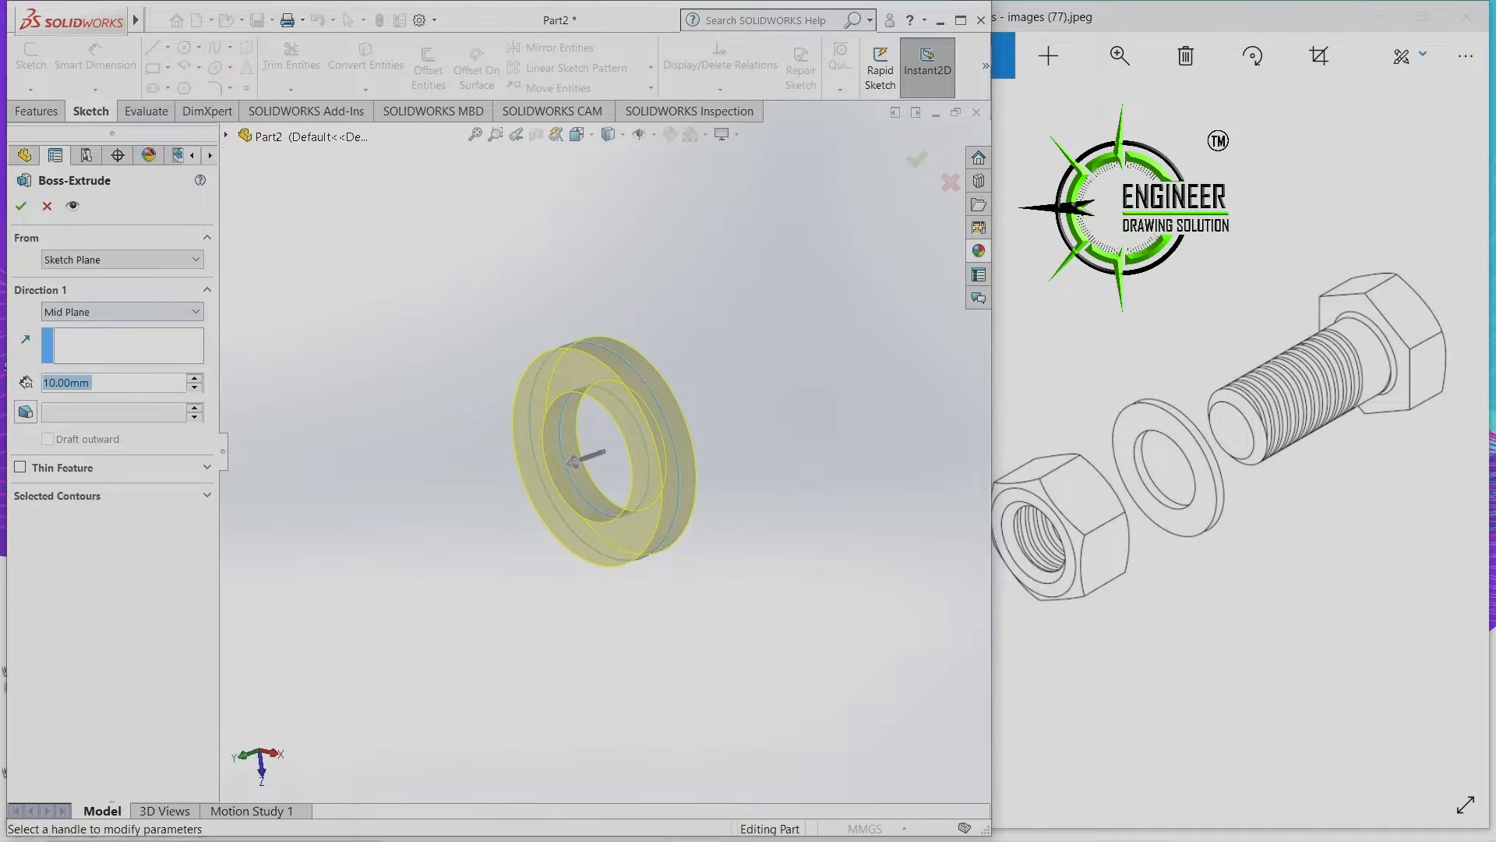
type("5")
key("Return")
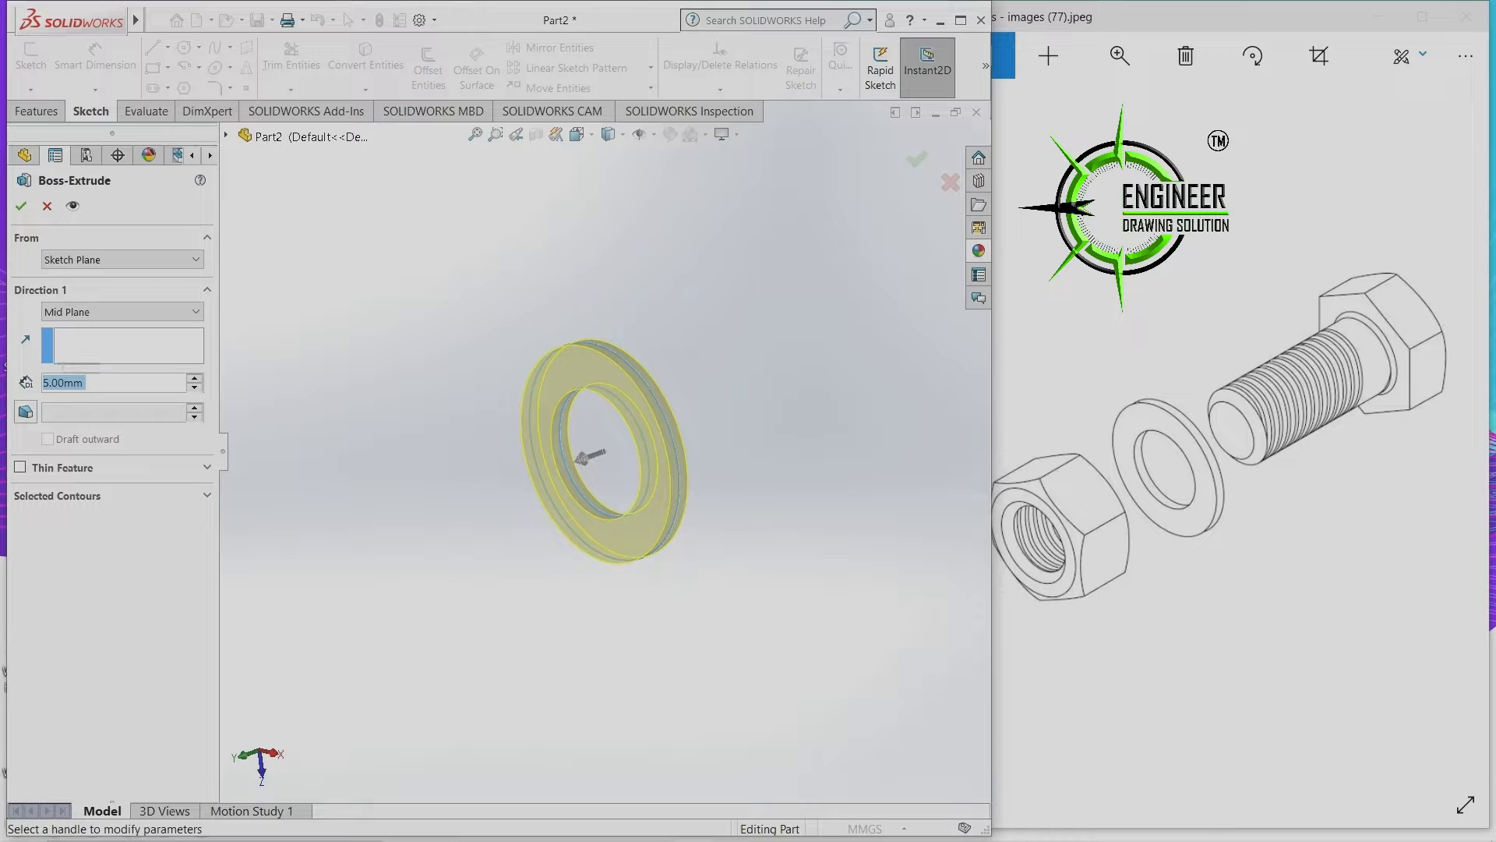
Set the mid-plane extrusion depth to 3 mm and complete the washer body.
middle_click_drag(608, 452, 538, 452)
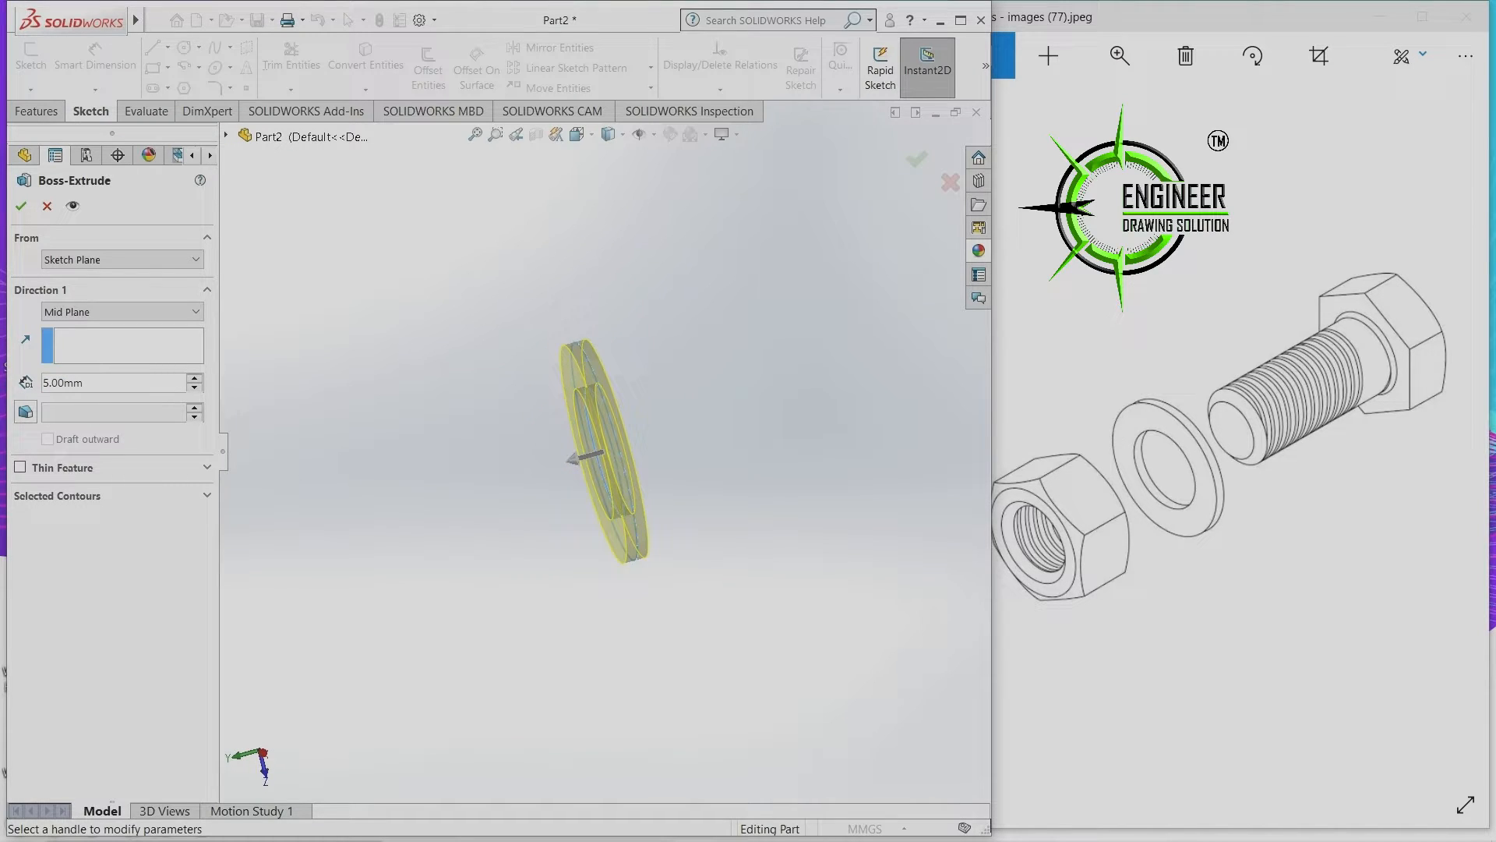
double_click(63, 382)
type("3")
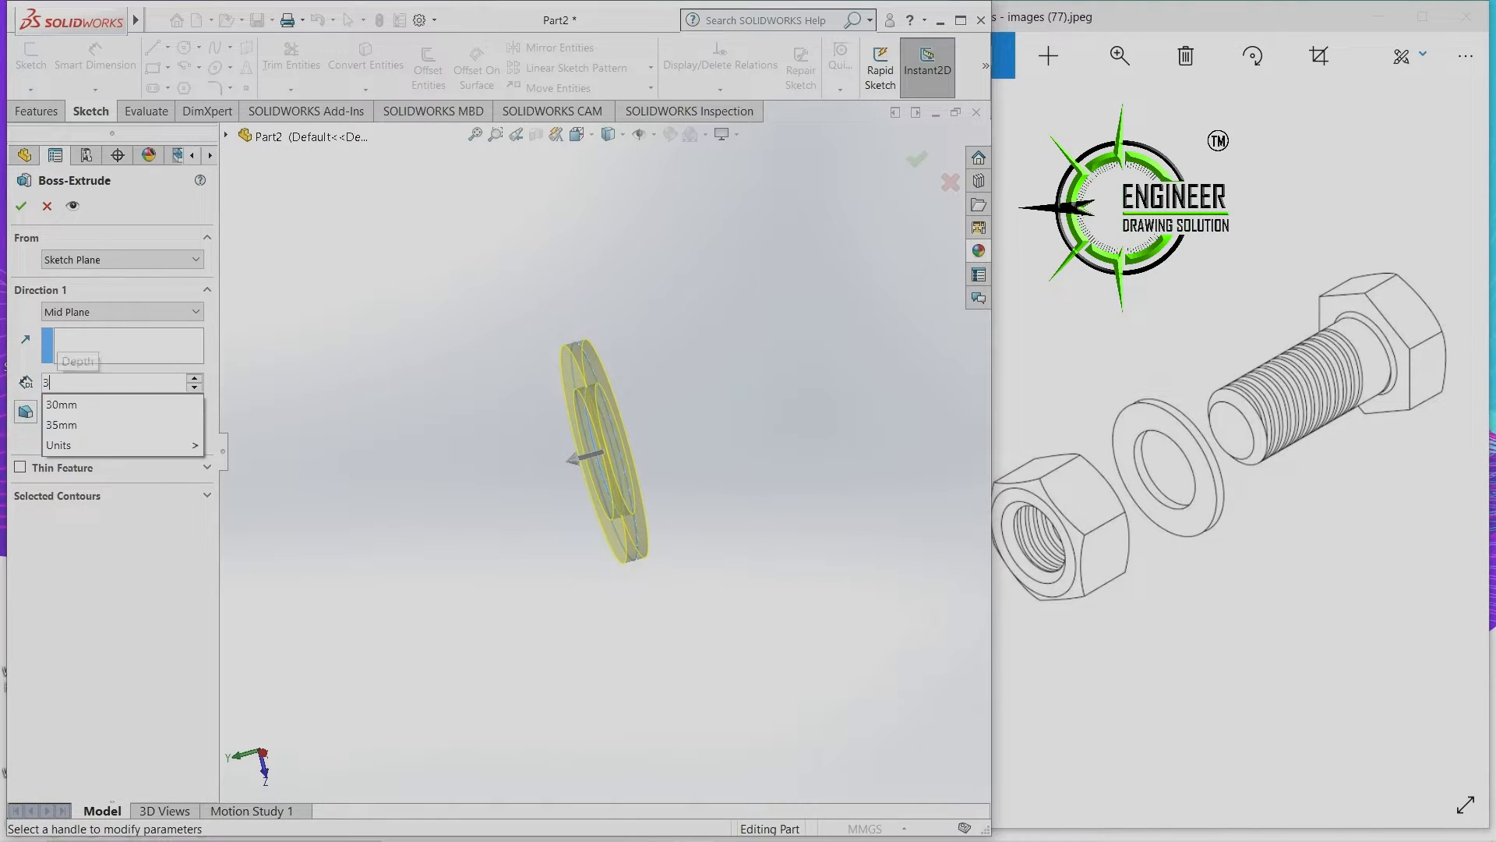
key("Return")
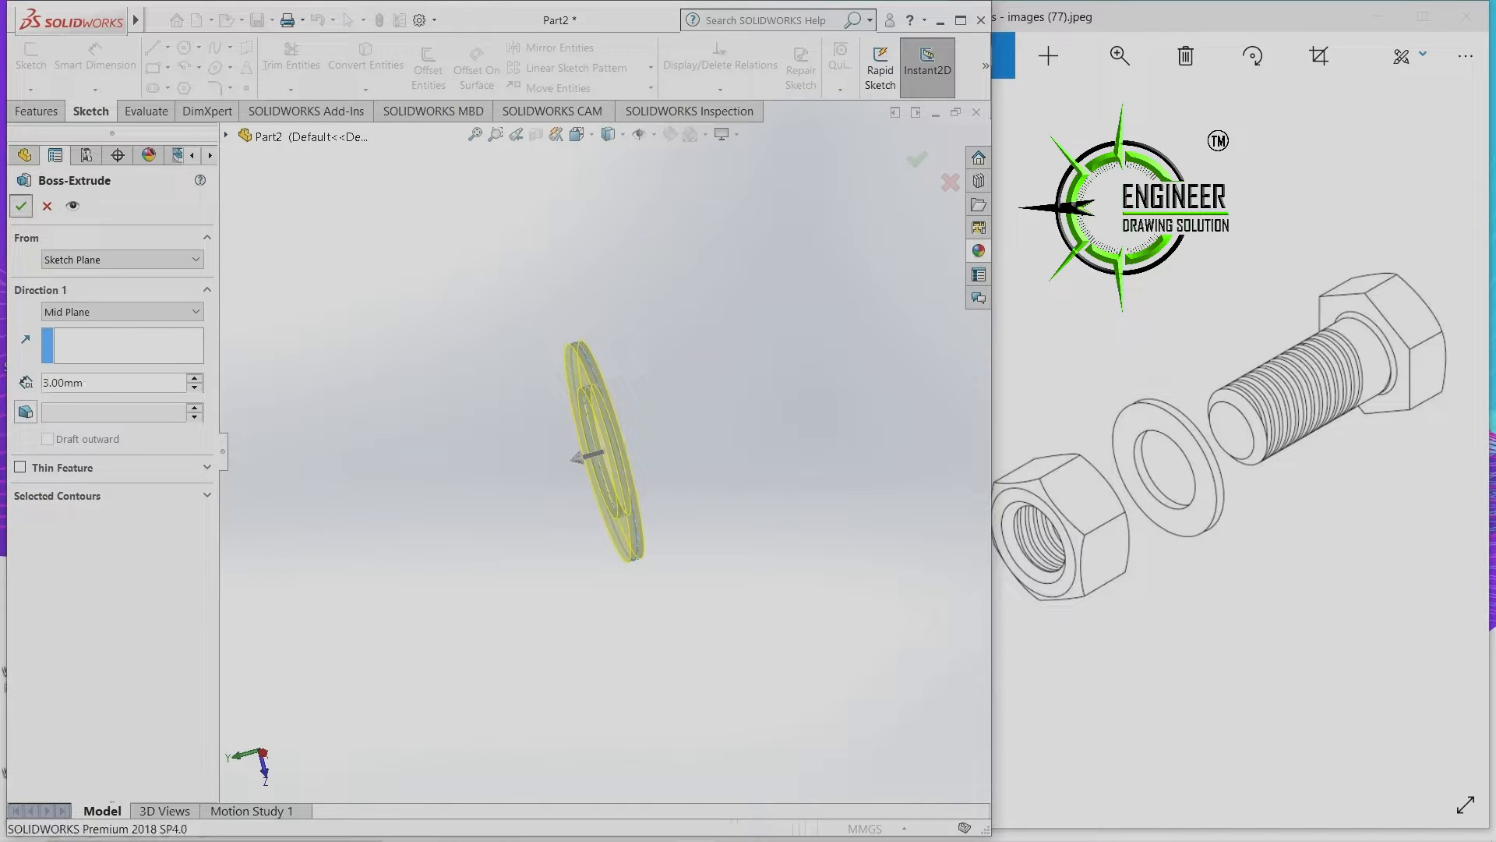
key("Return")
middle_click_drag(545, 452, 631, 449)
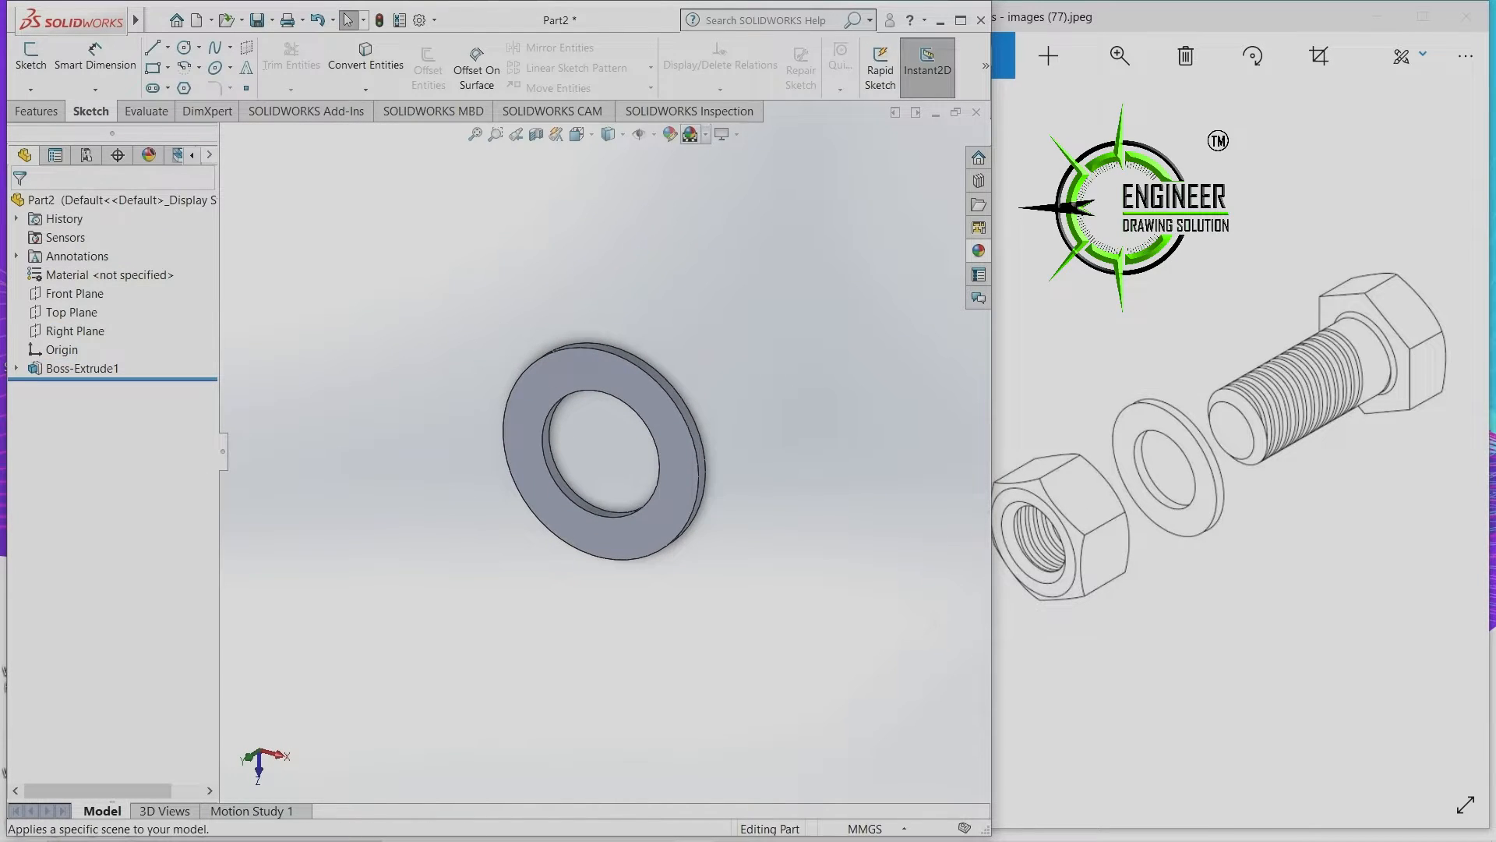
Colour the whole washer part light orange from the standard colour swatches.
left_click(670, 134)
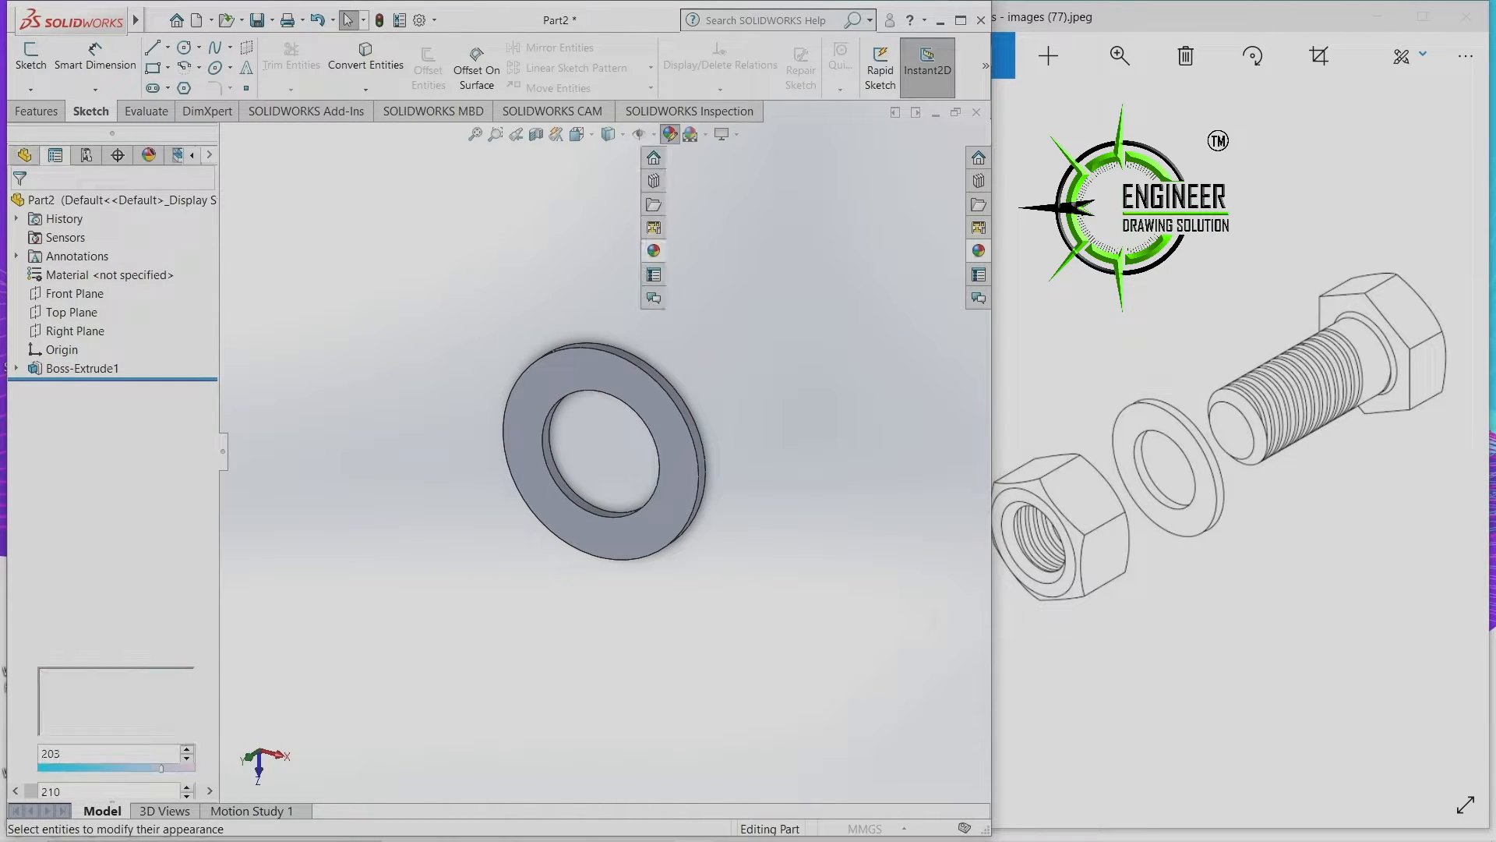
left_click(101, 593)
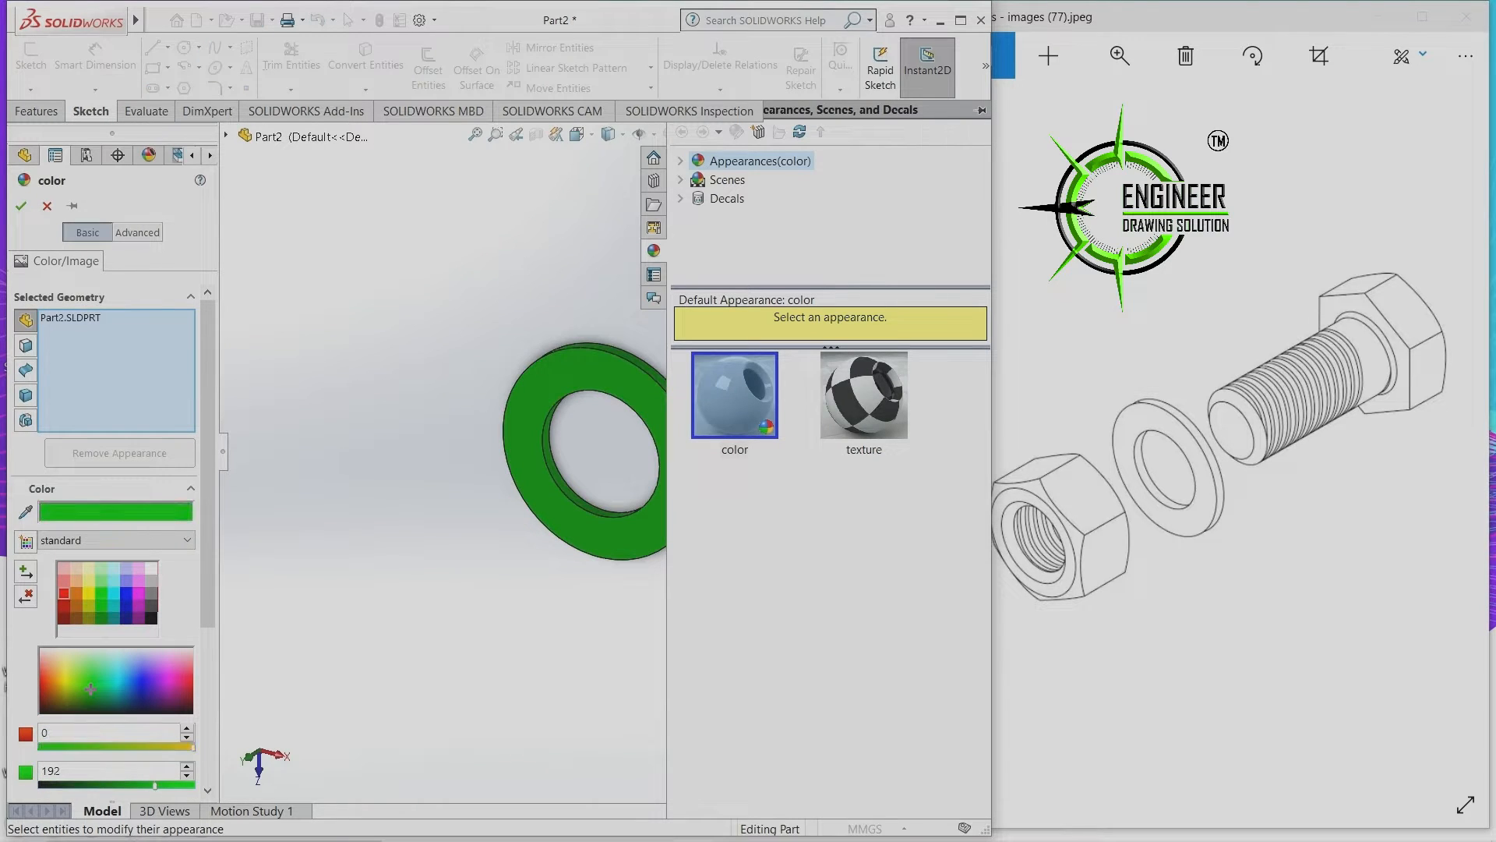
left_click(64, 593)
left_click(76, 581)
left_click(21, 206)
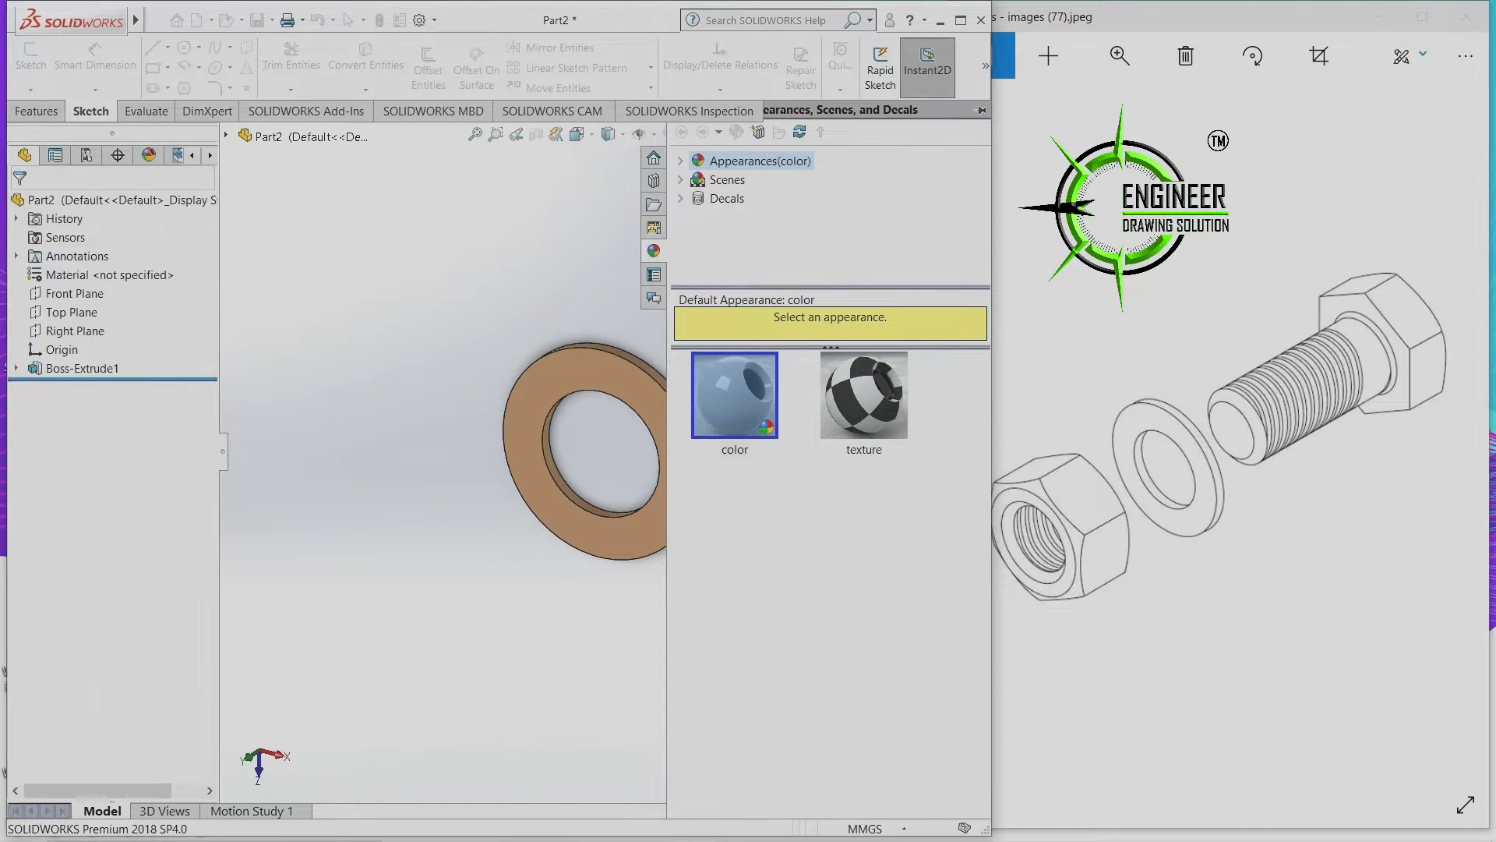
Save the part as WASHER in the SW TUTORIAL folder.
mouse_move(604, 451)
middle_mouse_down()
mouse_move(557, 451)
mouse_move(602, 451)
middle_mouse_up()
mouse_move(136, 21)
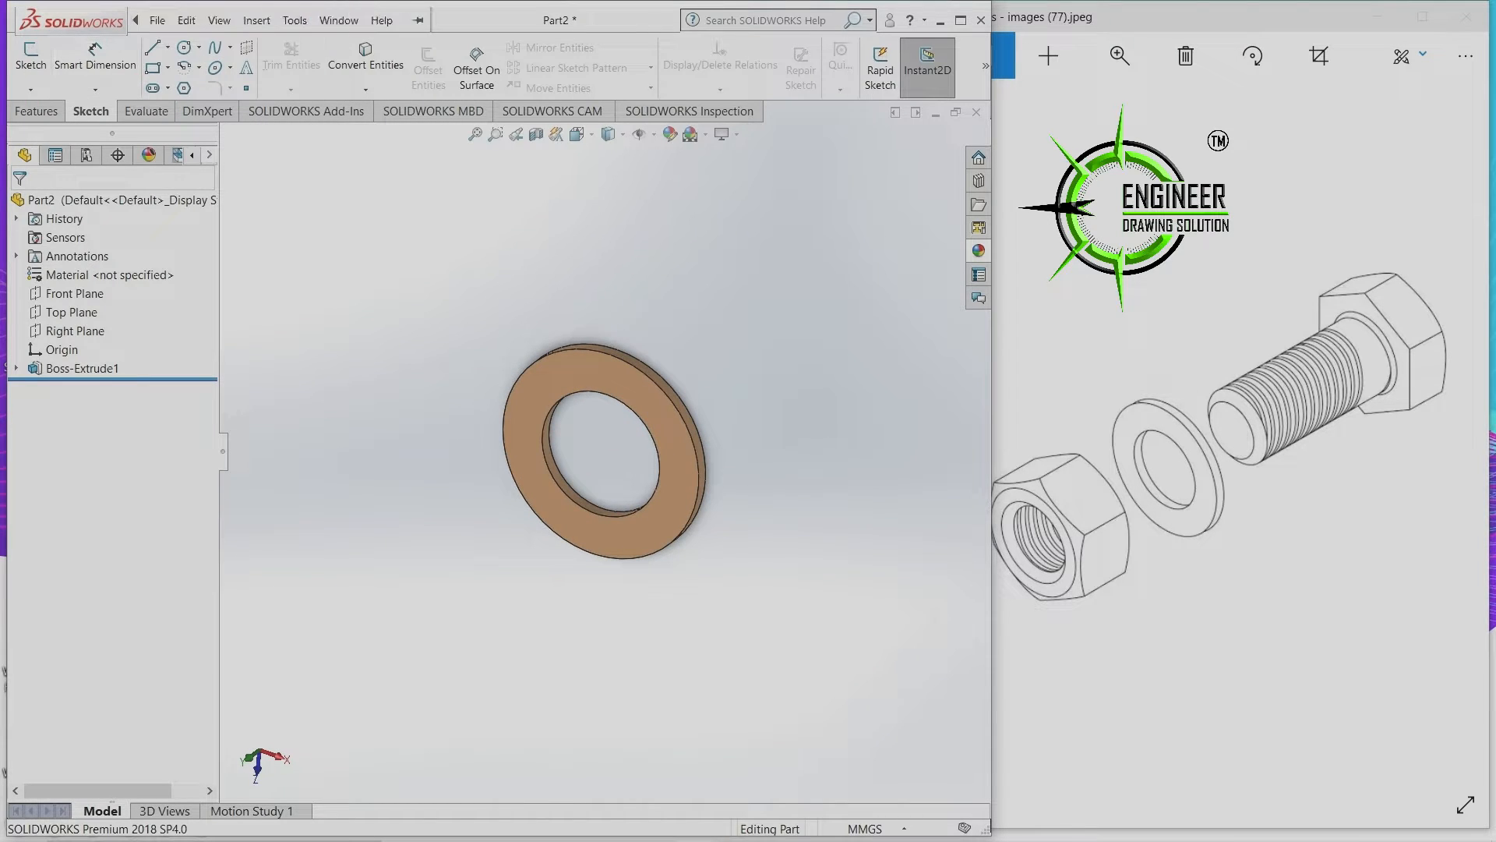
left_click(187, 21)
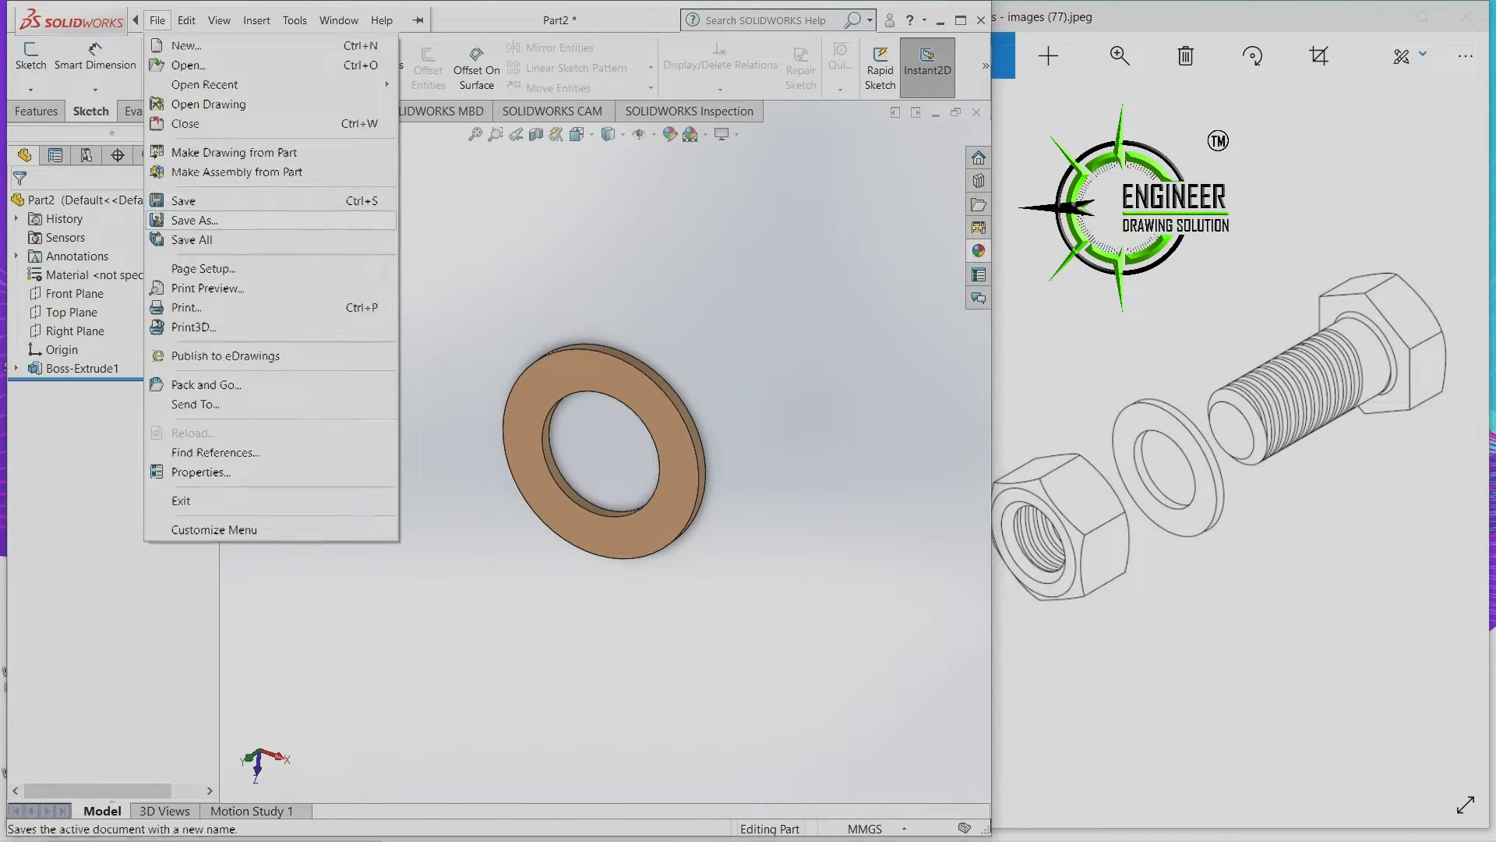
left_click(195, 220)
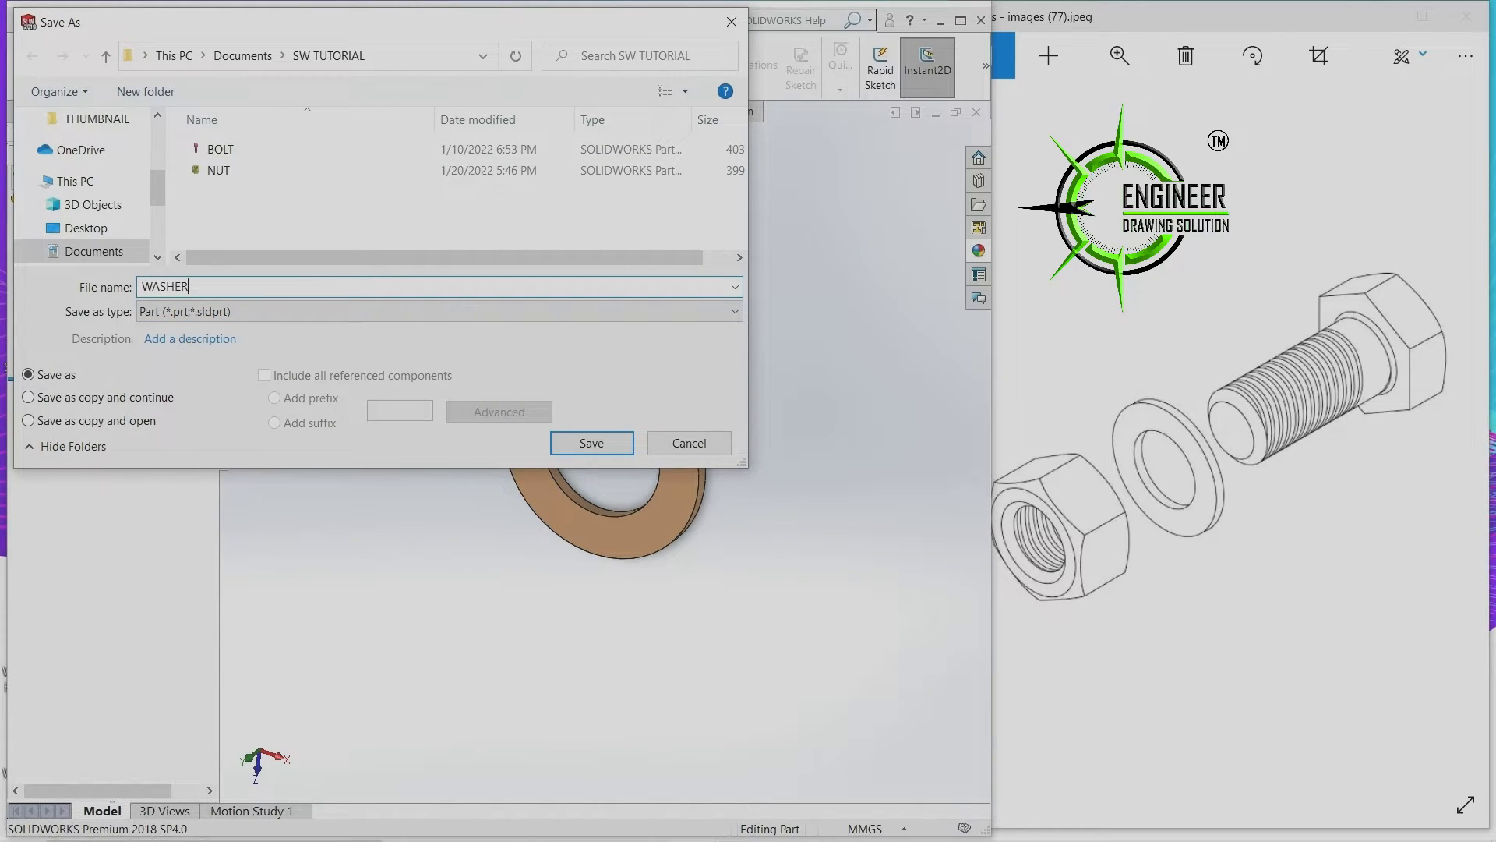
key("Return")
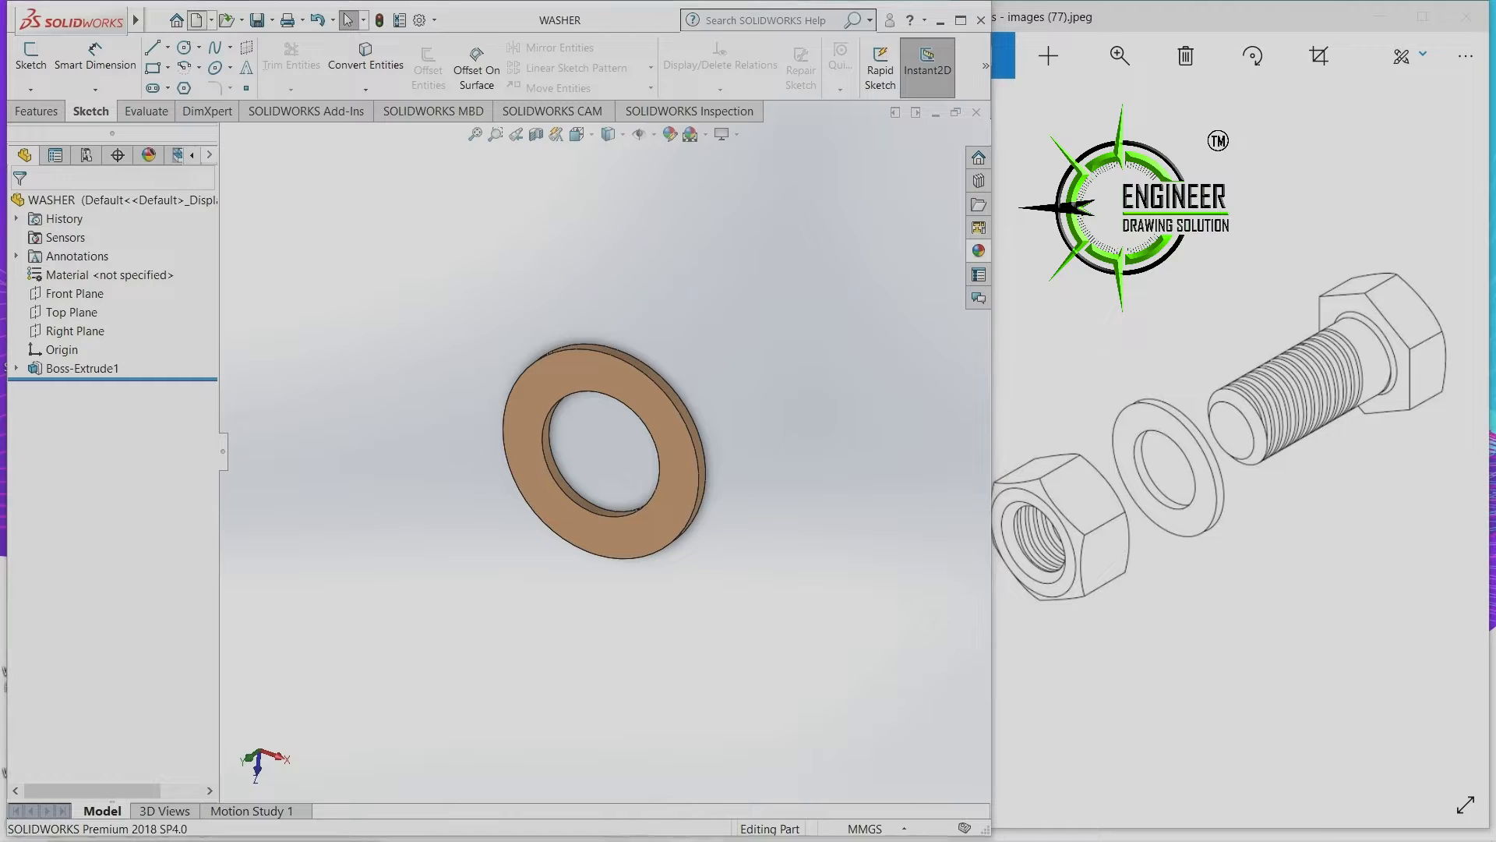
Create a new assembly document.
key("ctrl+n")
left_click(563, 384)
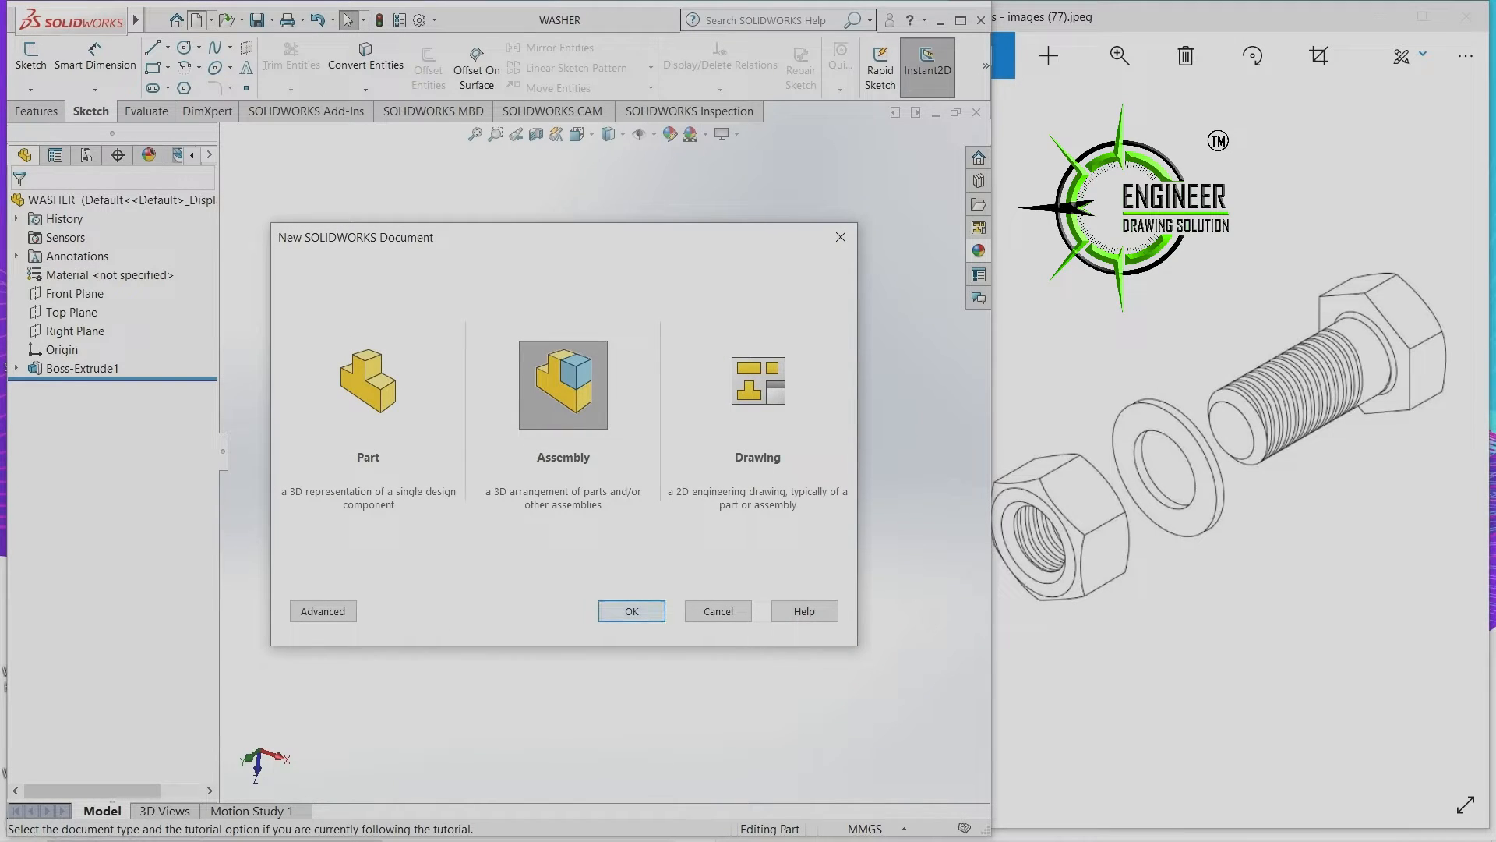
key("Return")
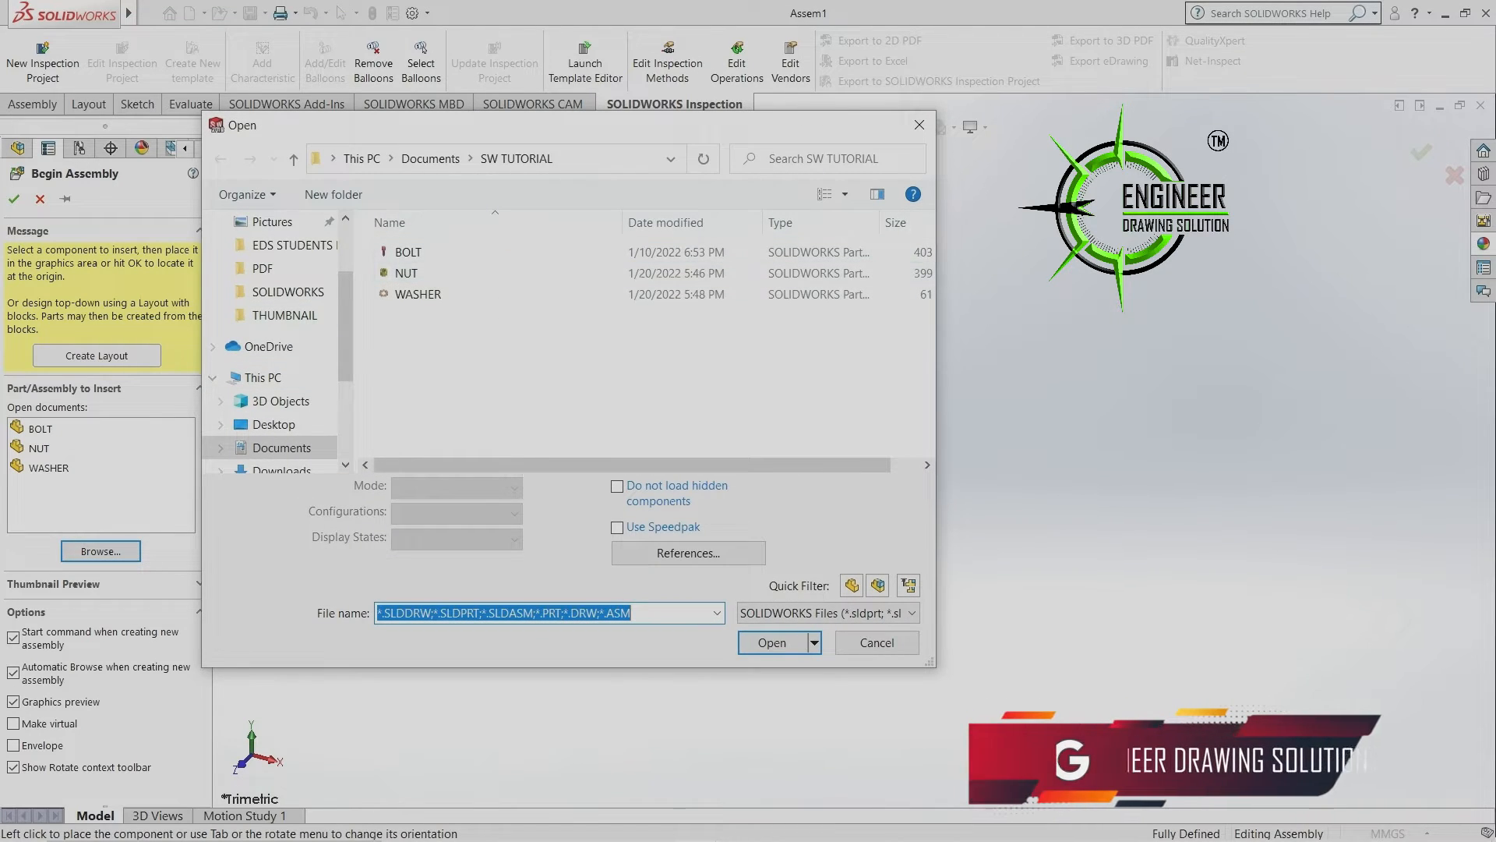
Show the SW TUTORIAL part files as large thumbnails and place the BOLT part as the first component in the assembly.
left_click(824, 194)
left_click(824, 194)
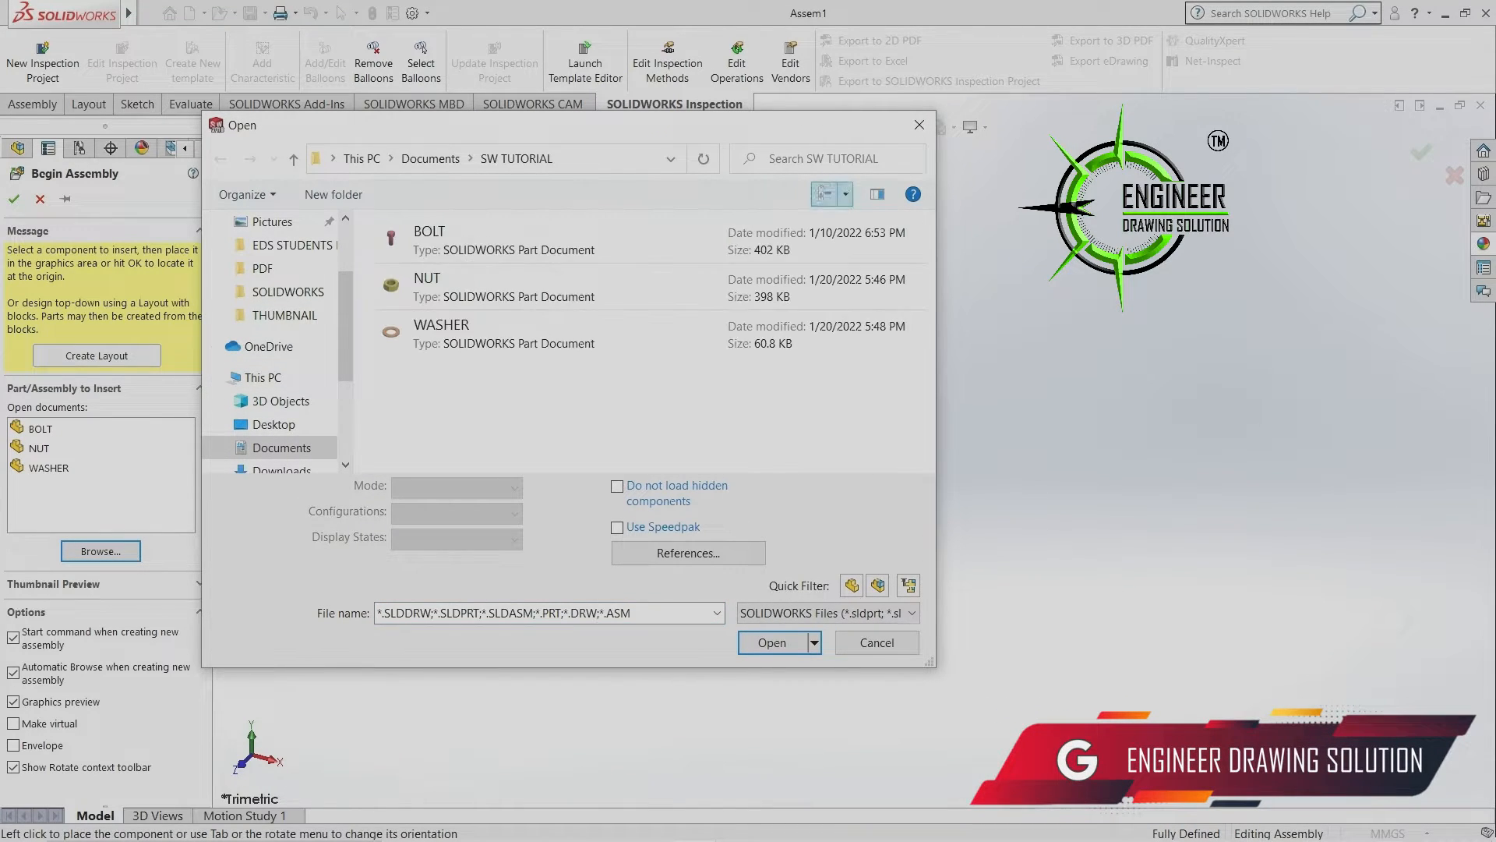
left_click(824, 194)
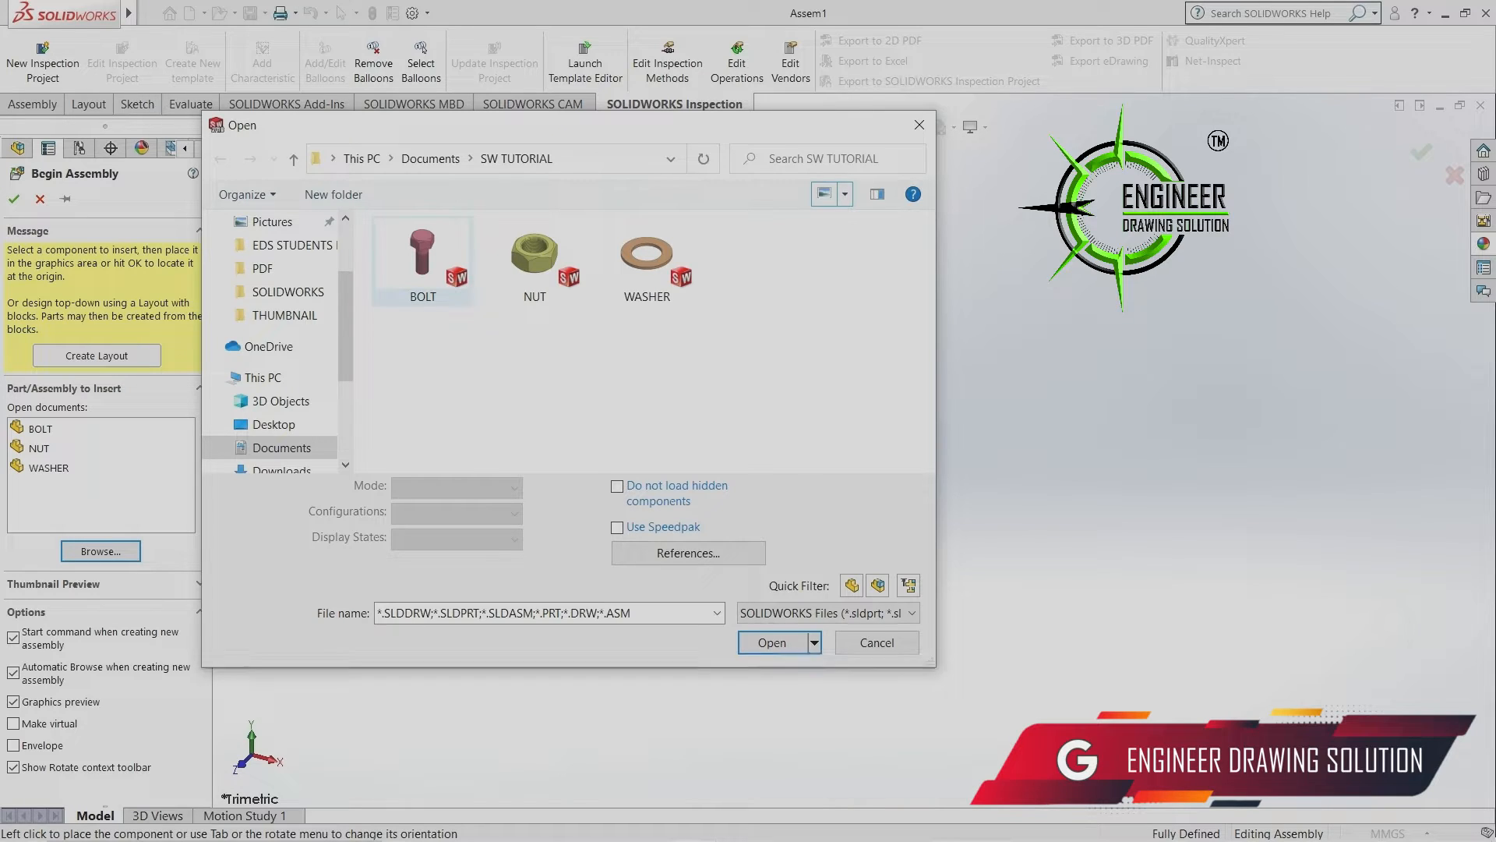
left_click(423, 261)
key("Return")
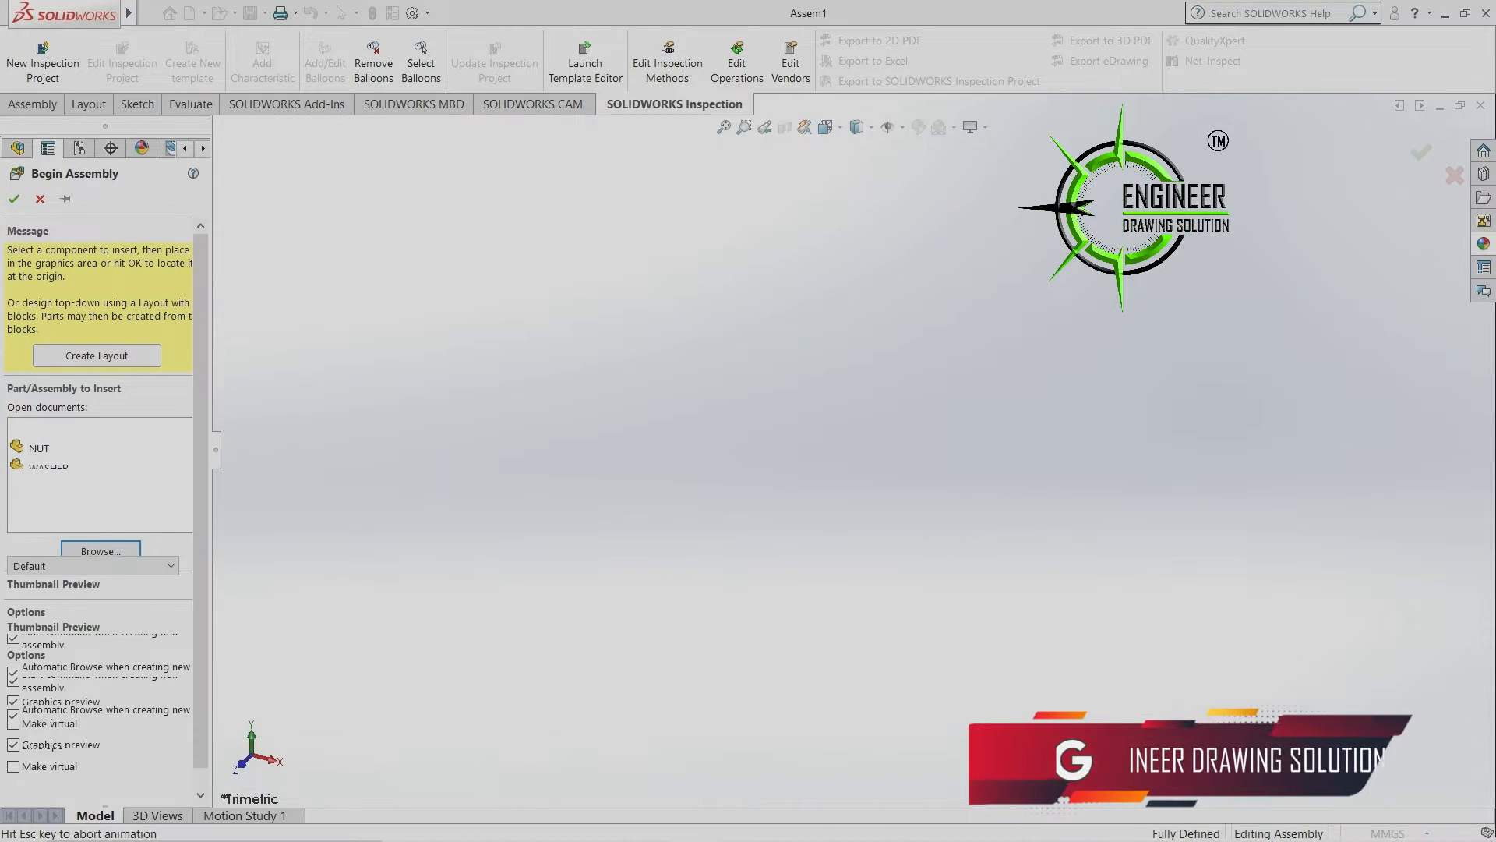
scroll(792, 483, "up", 2)
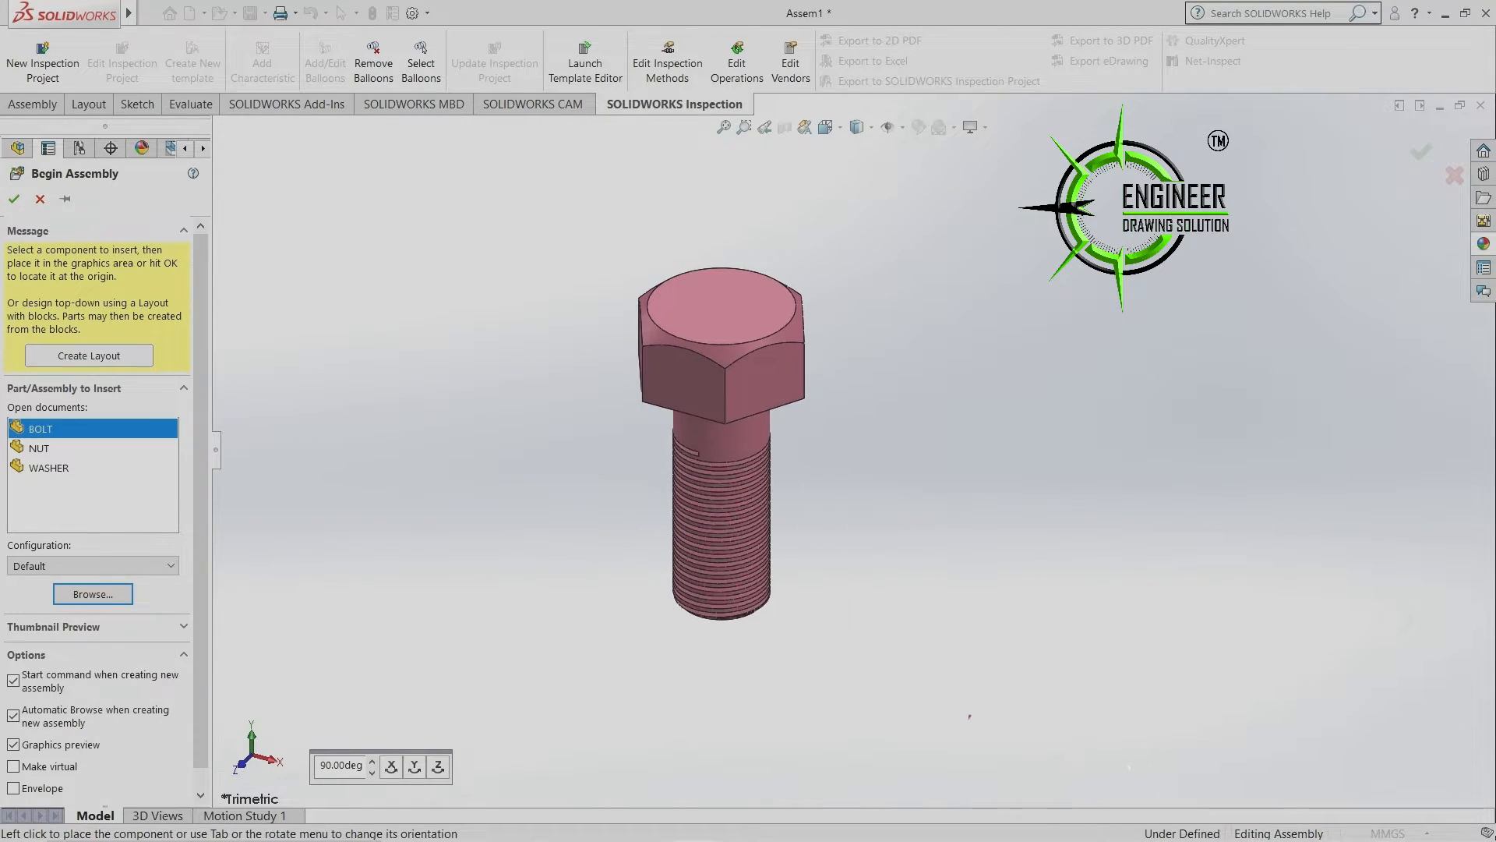
left_click(722, 445)
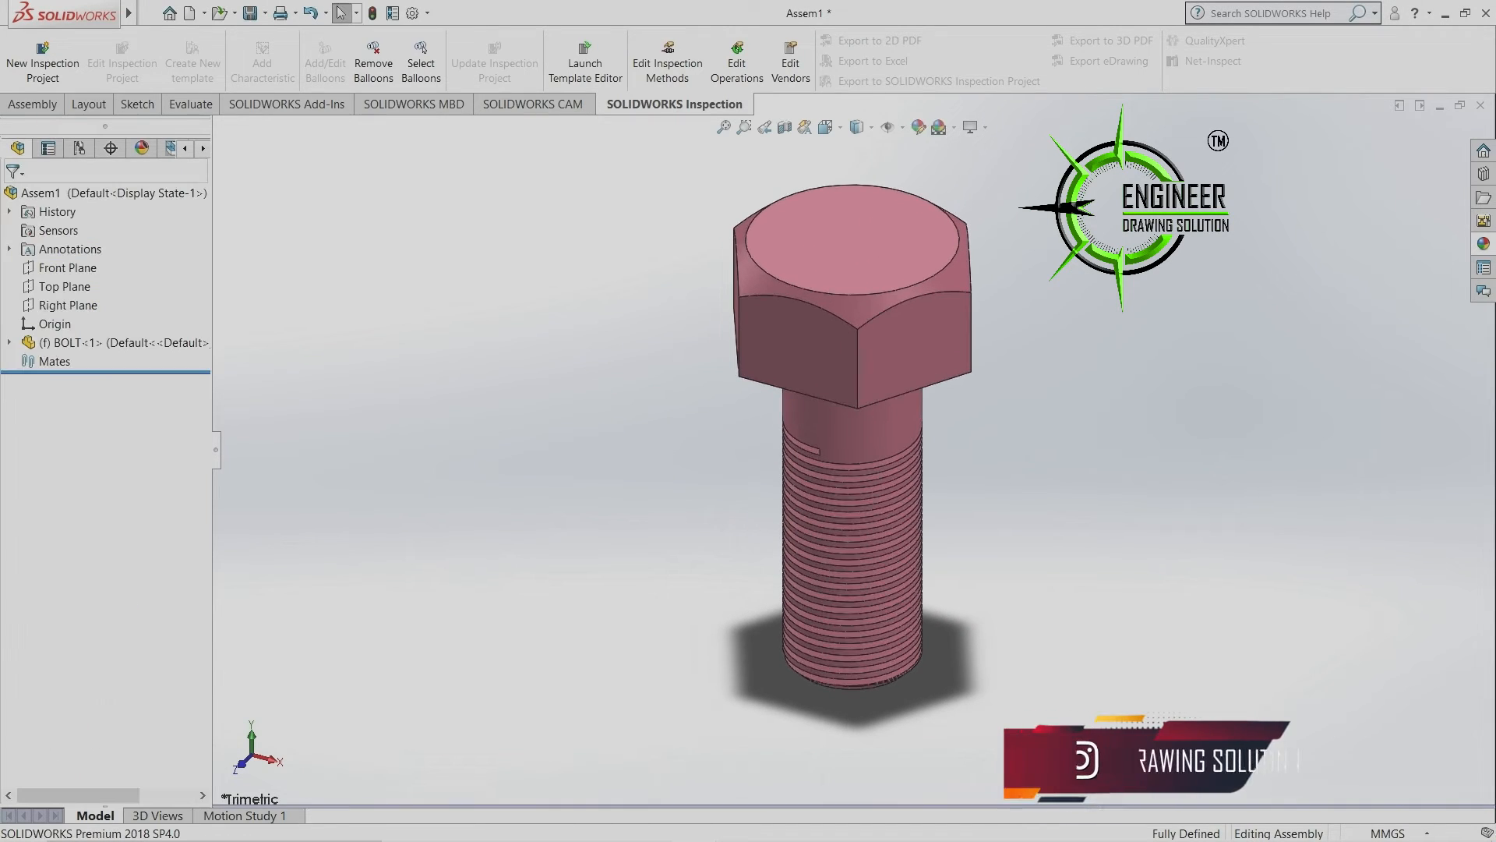
Insert the NUT part from the SW TUTORIAL folder and place it freely beside the bolt.
scroll(582, 471, "up", 2)
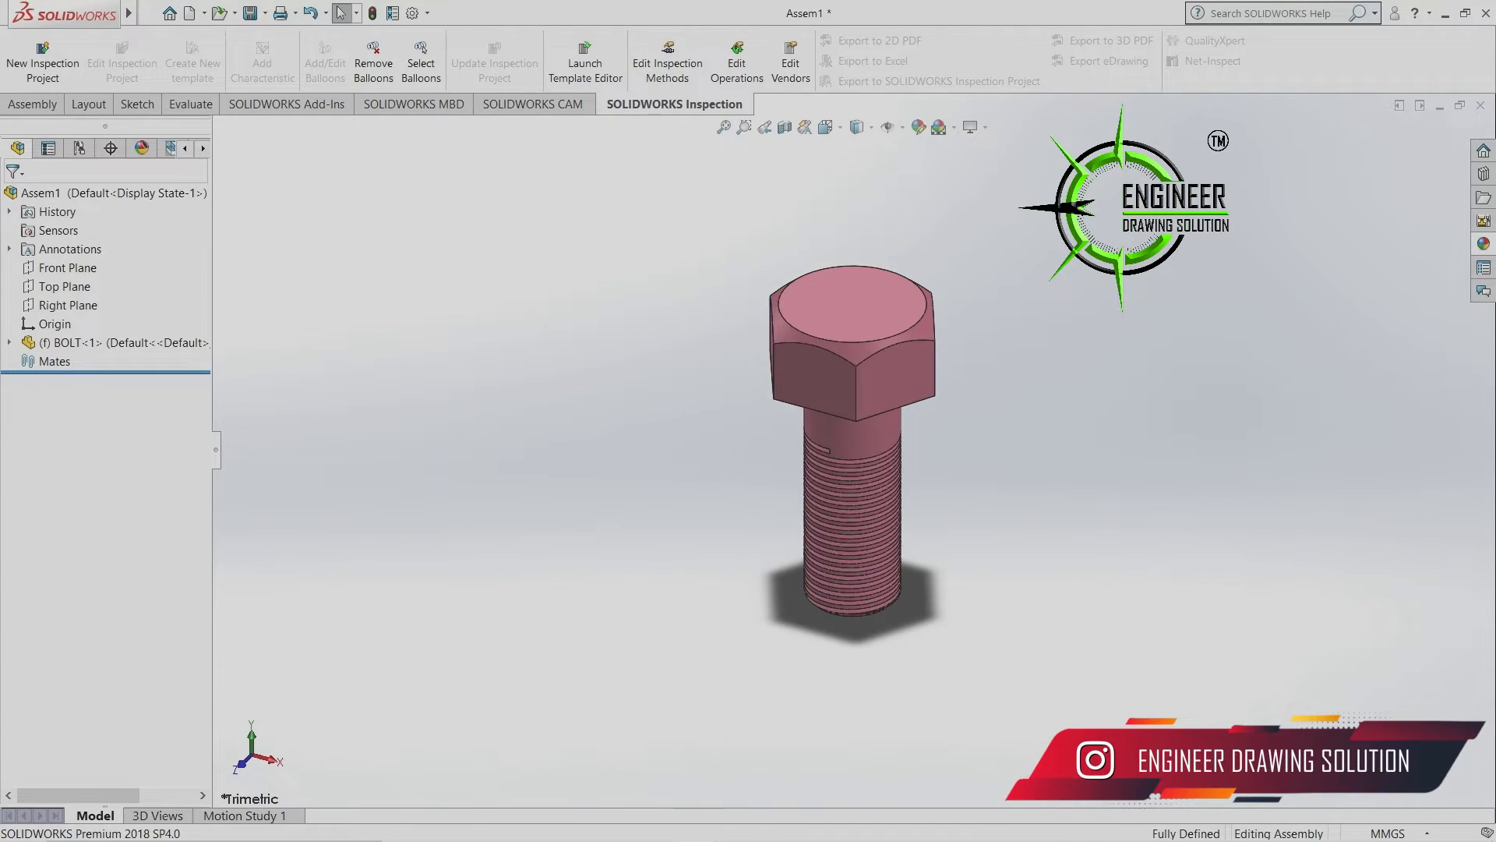
scroll(582, 470, "down", 2)
scroll(581, 471, "up", 2)
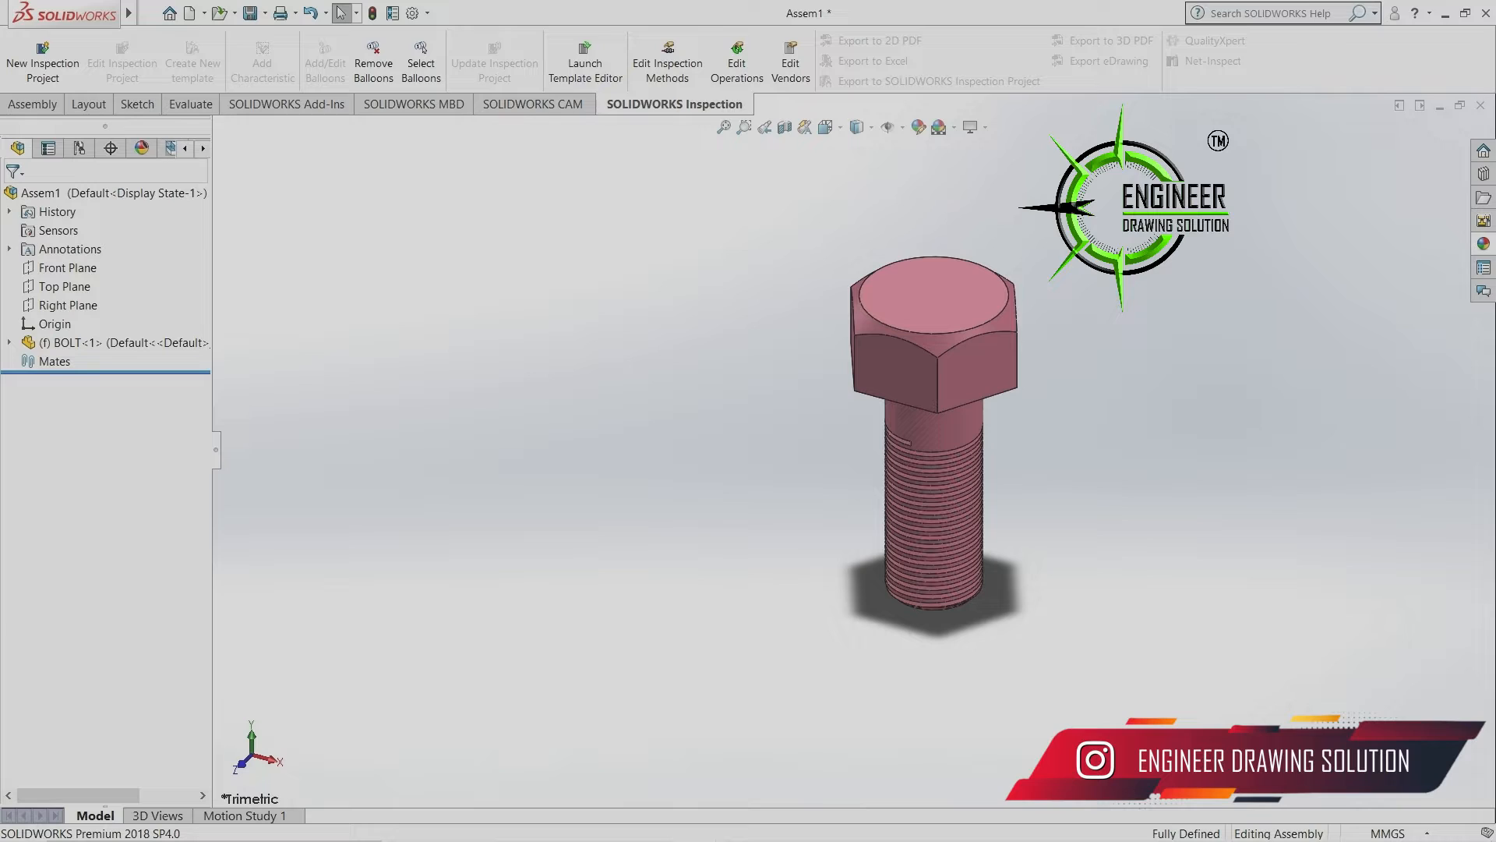
left_click(33, 103)
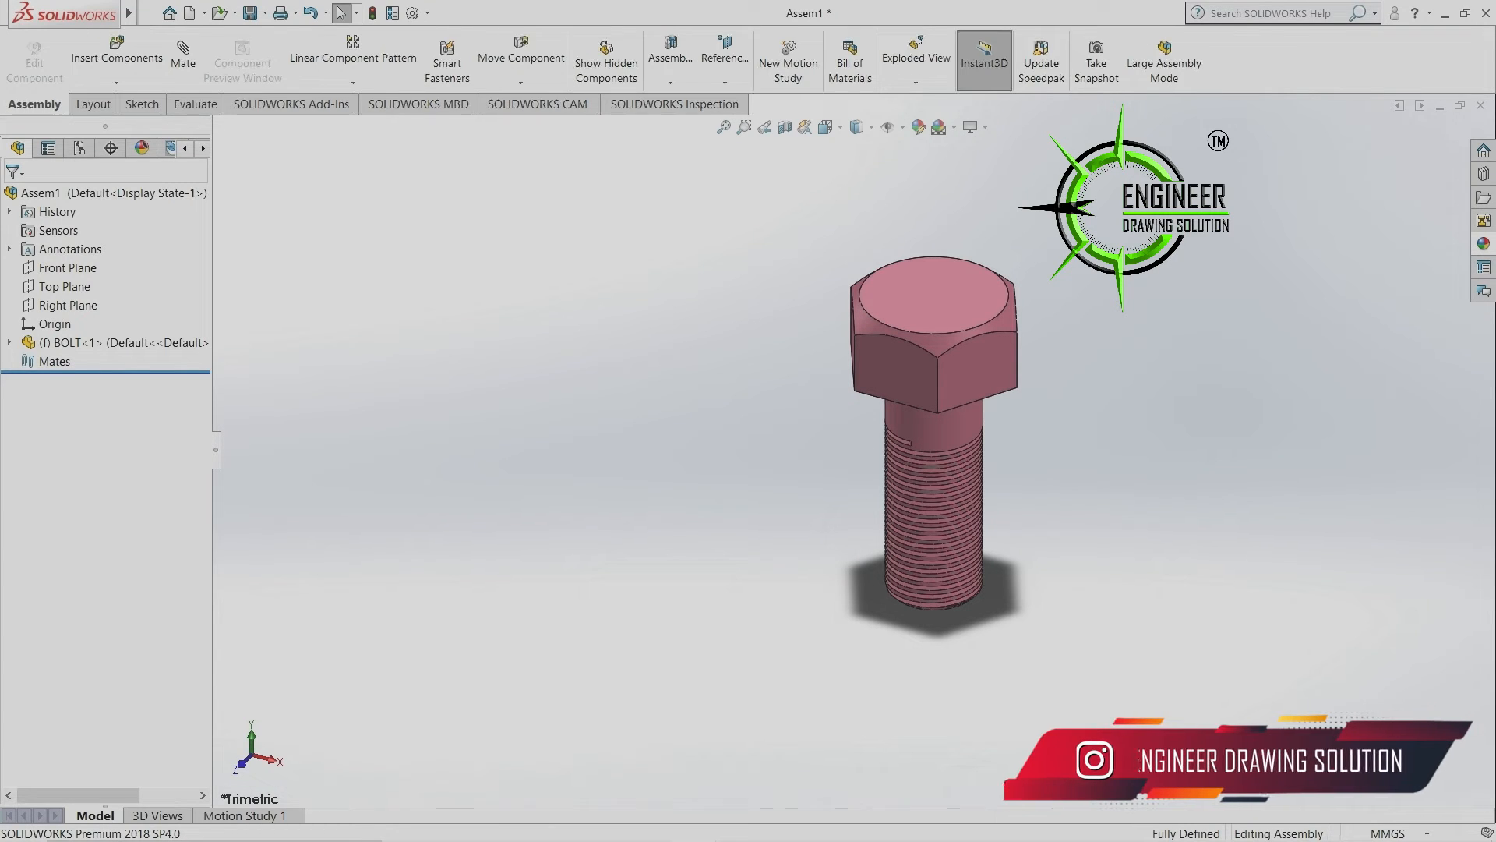
left_click(116, 52)
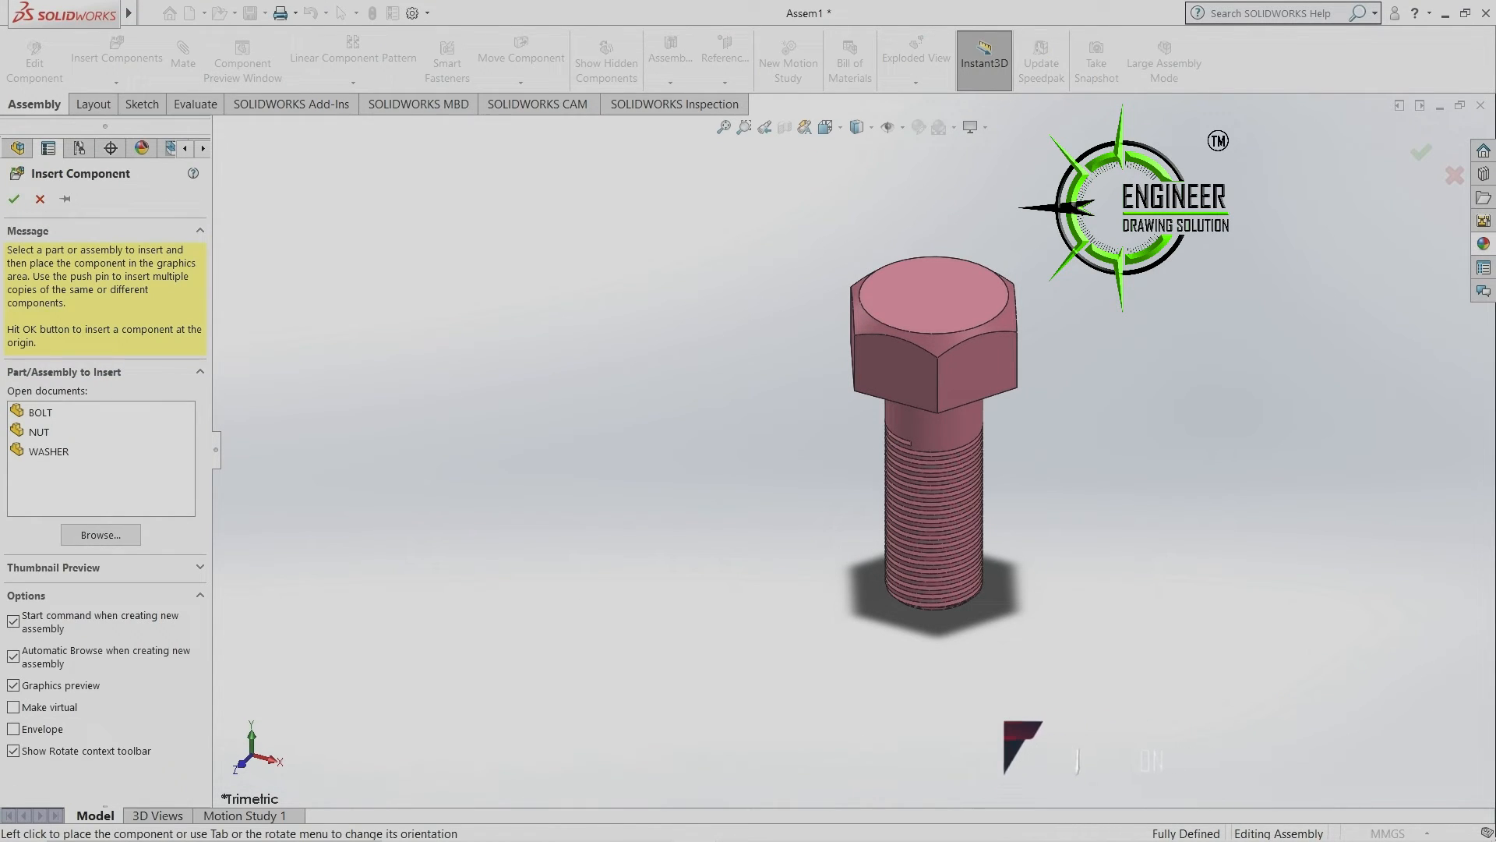
left_click(101, 535)
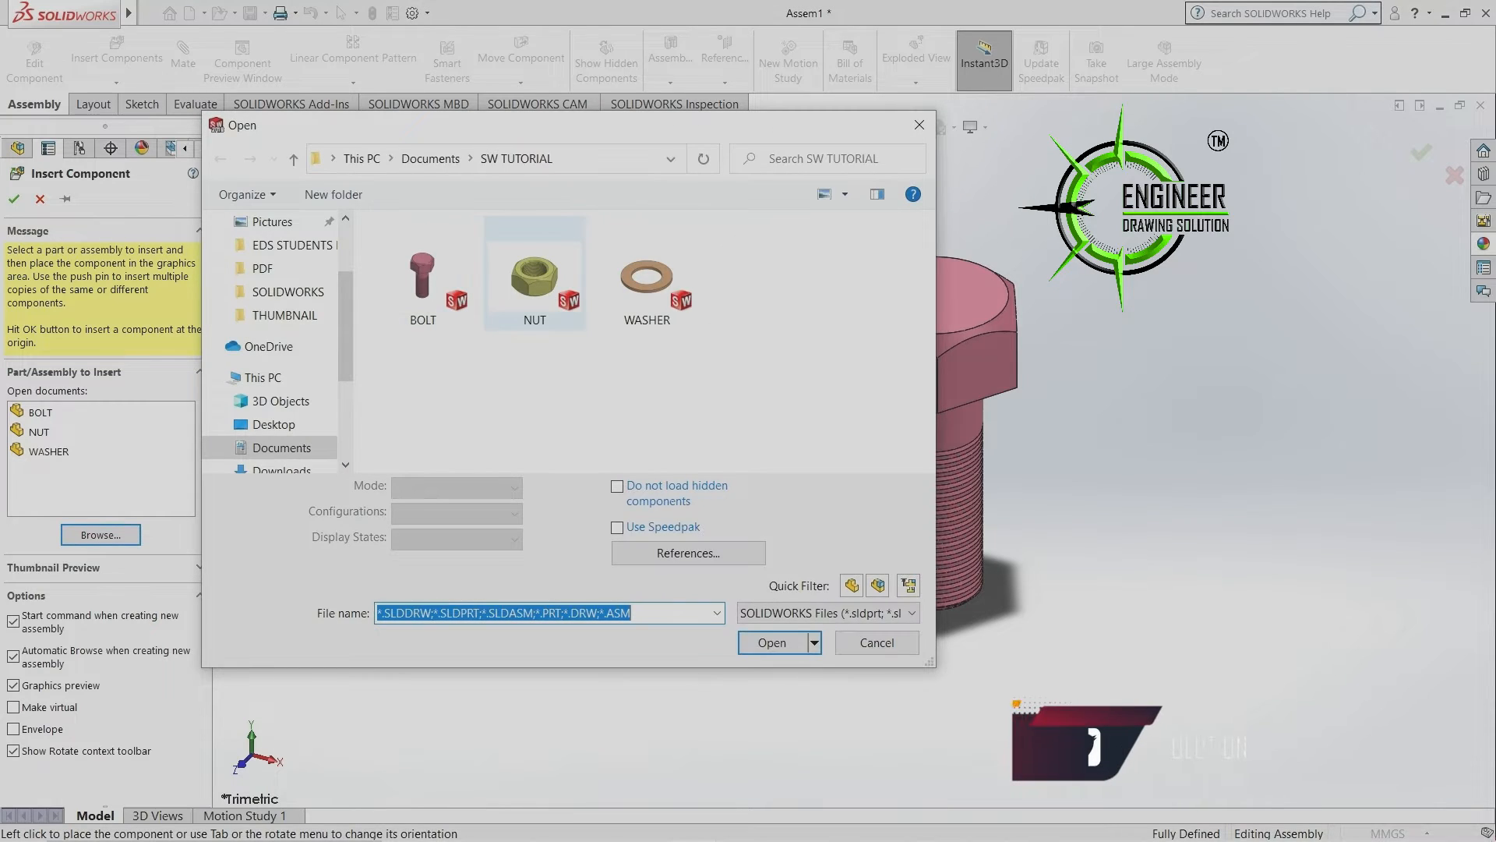
left_click(535, 274)
left_click(771, 608)
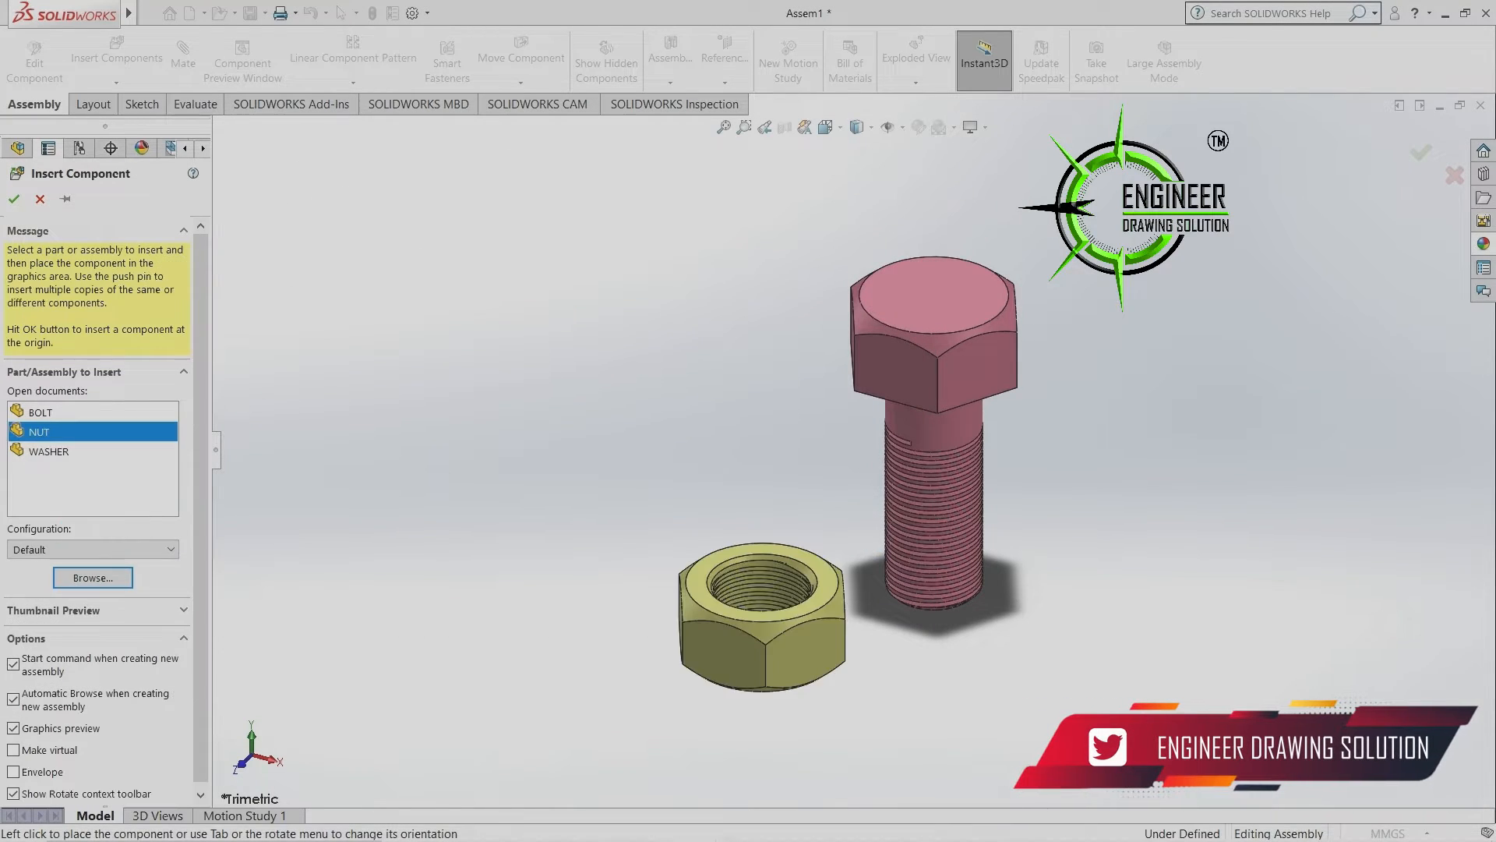
left_click(560, 489)
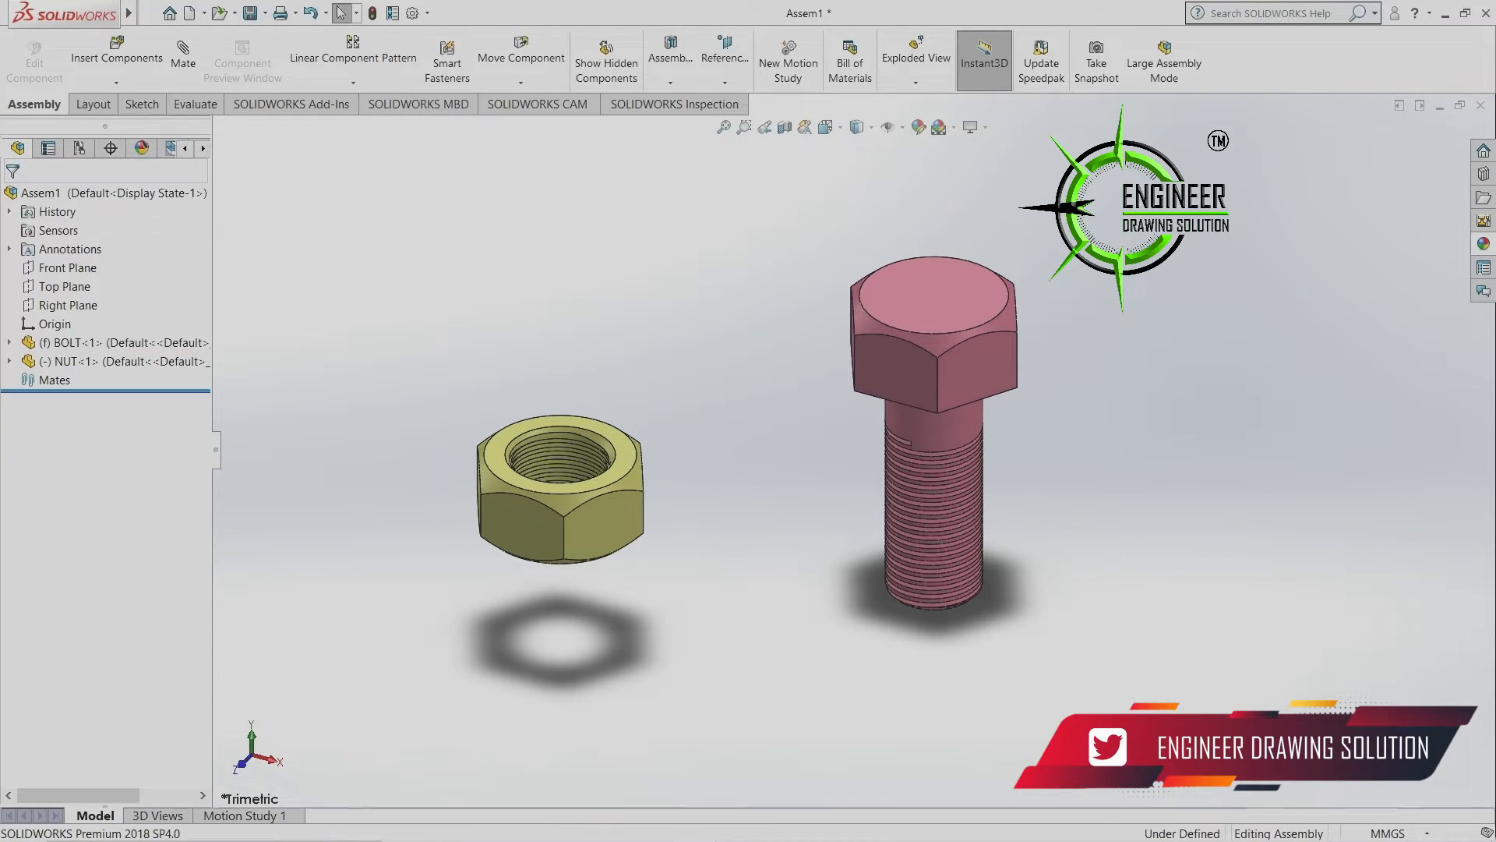
Insert the WASHER part and place it on the opposite side of the bolt from the nut.
left_click(116, 55)
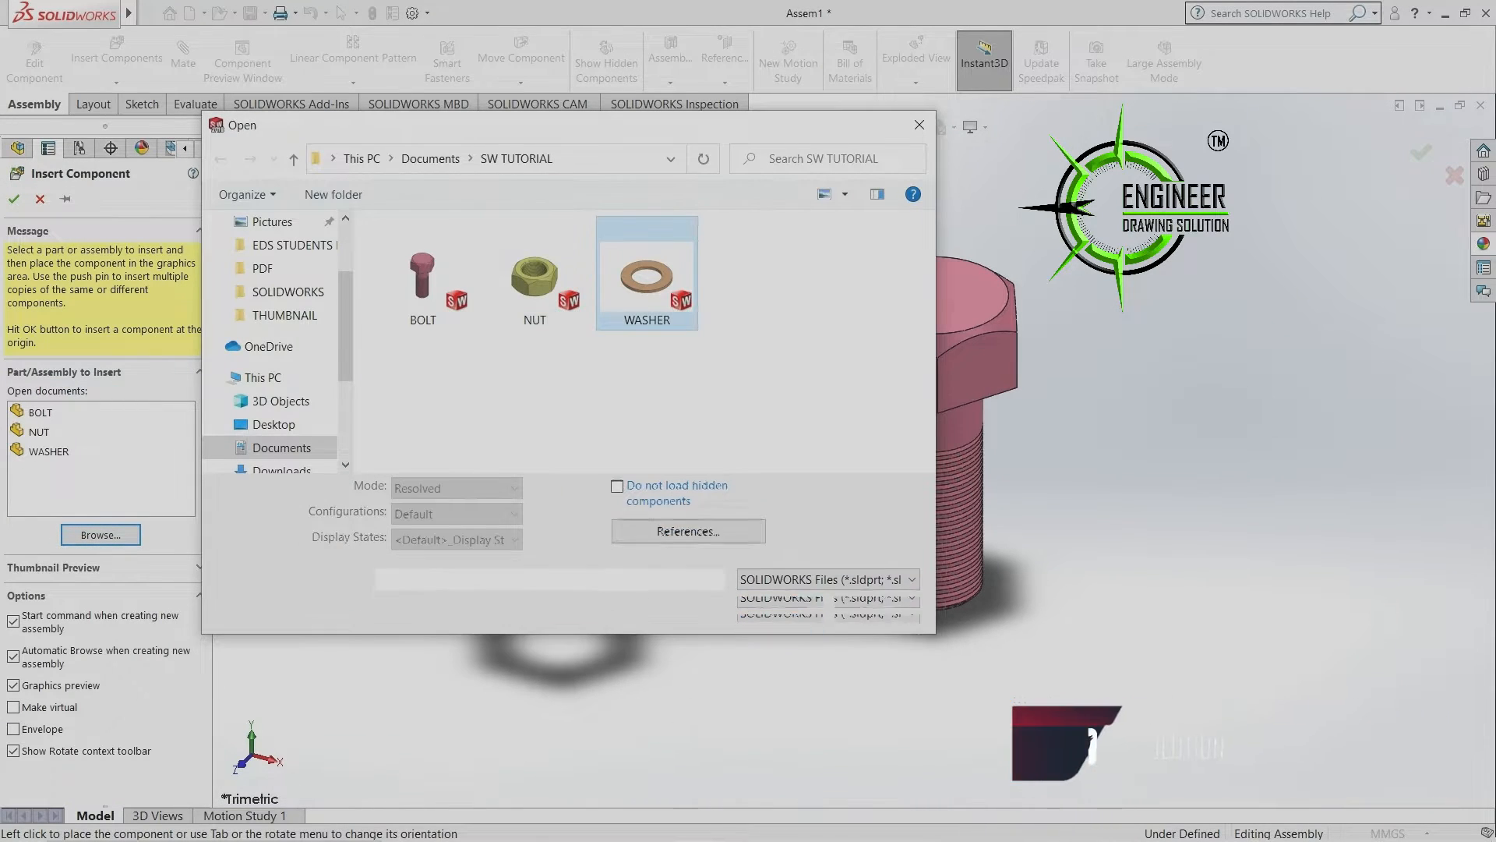
left_click(775, 609)
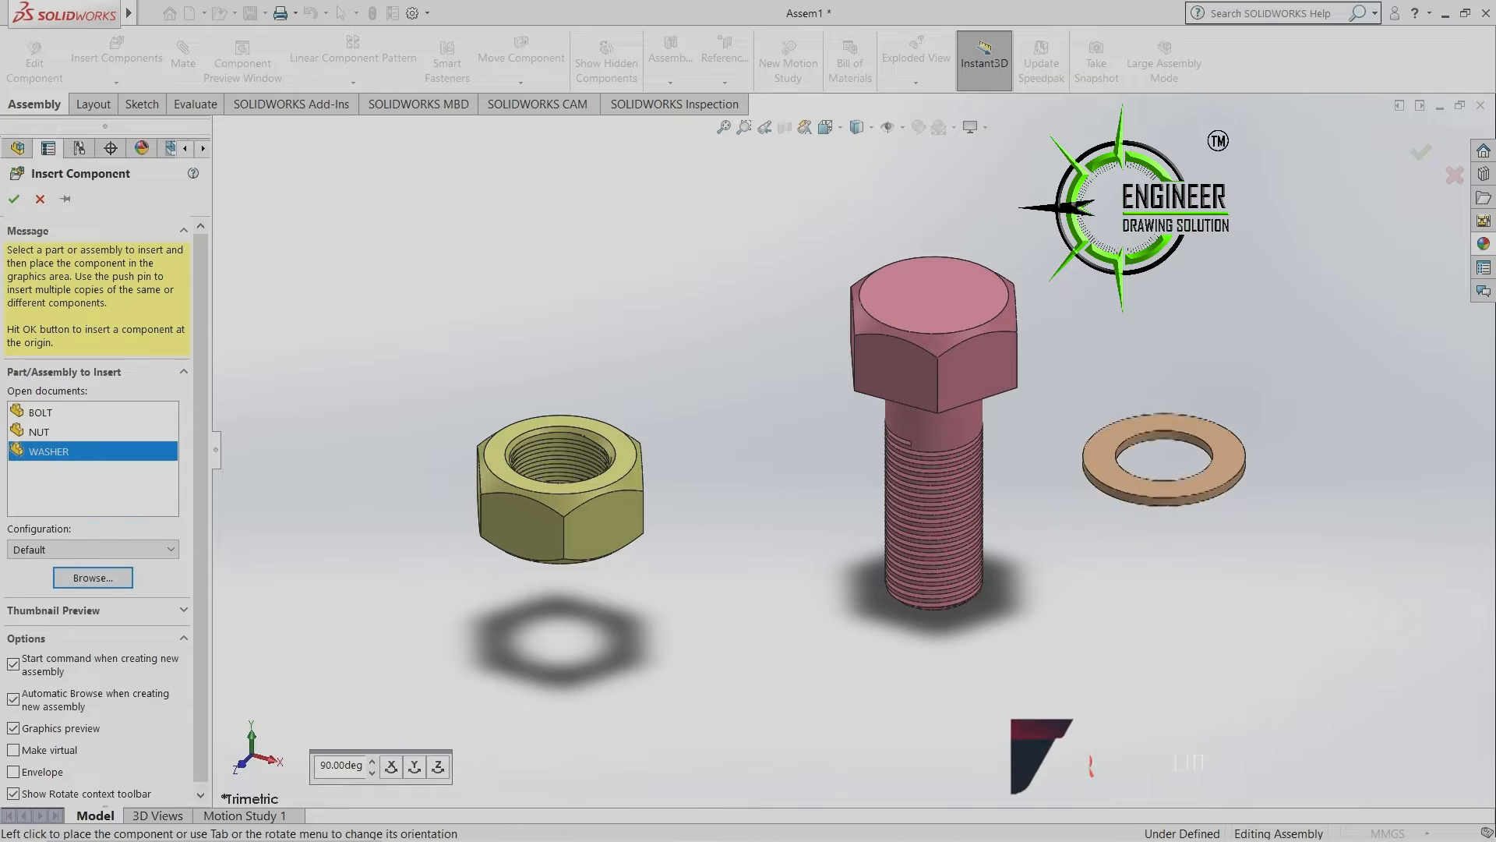
left_click(1210, 444)
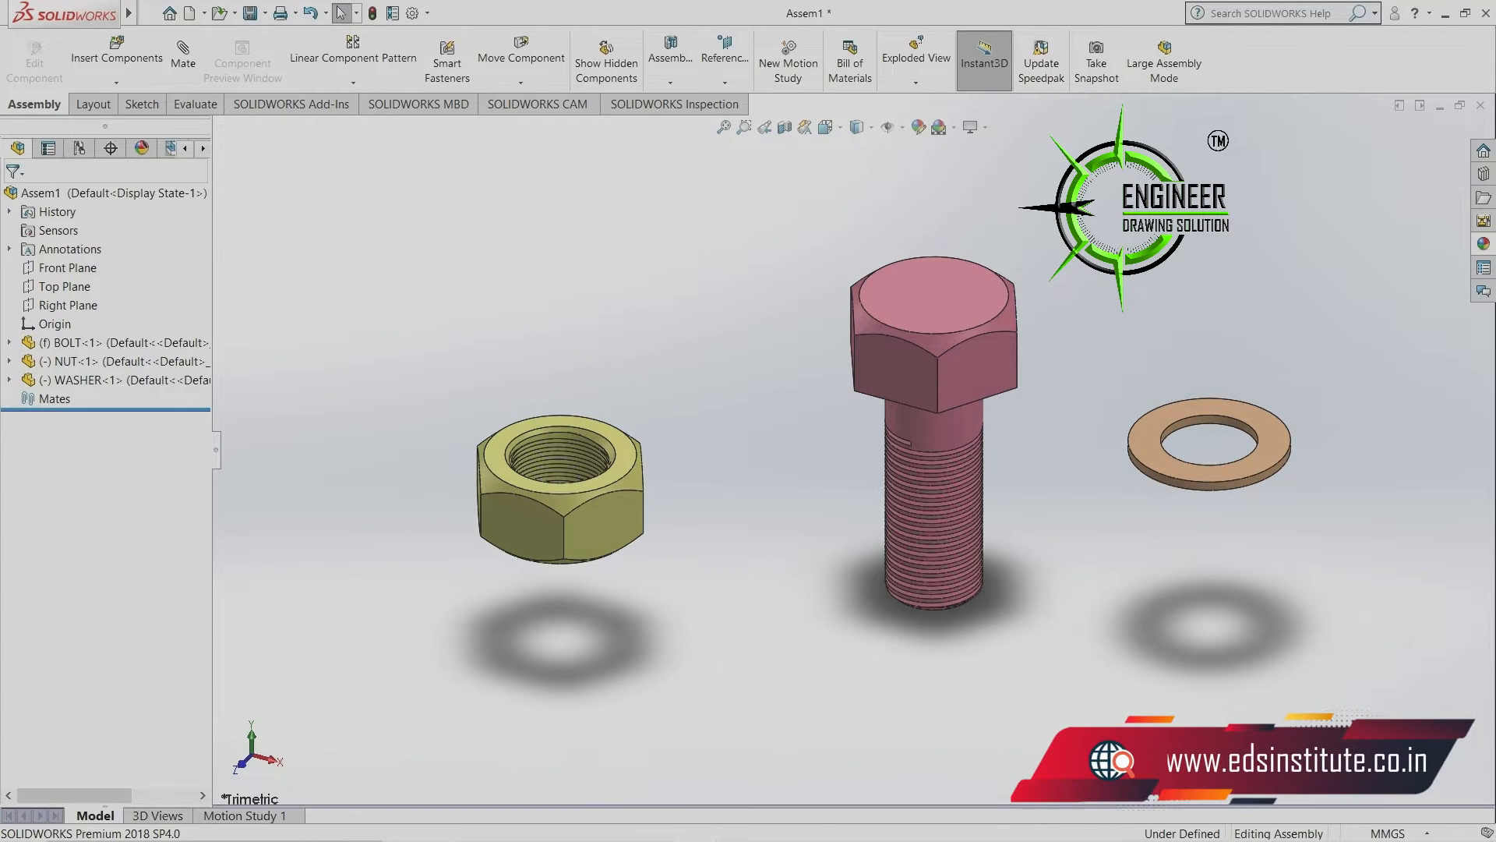
Start a mate and turn on the display of temporary axes for the three components.
middle_click_drag(1091, 499, 1097, 419)
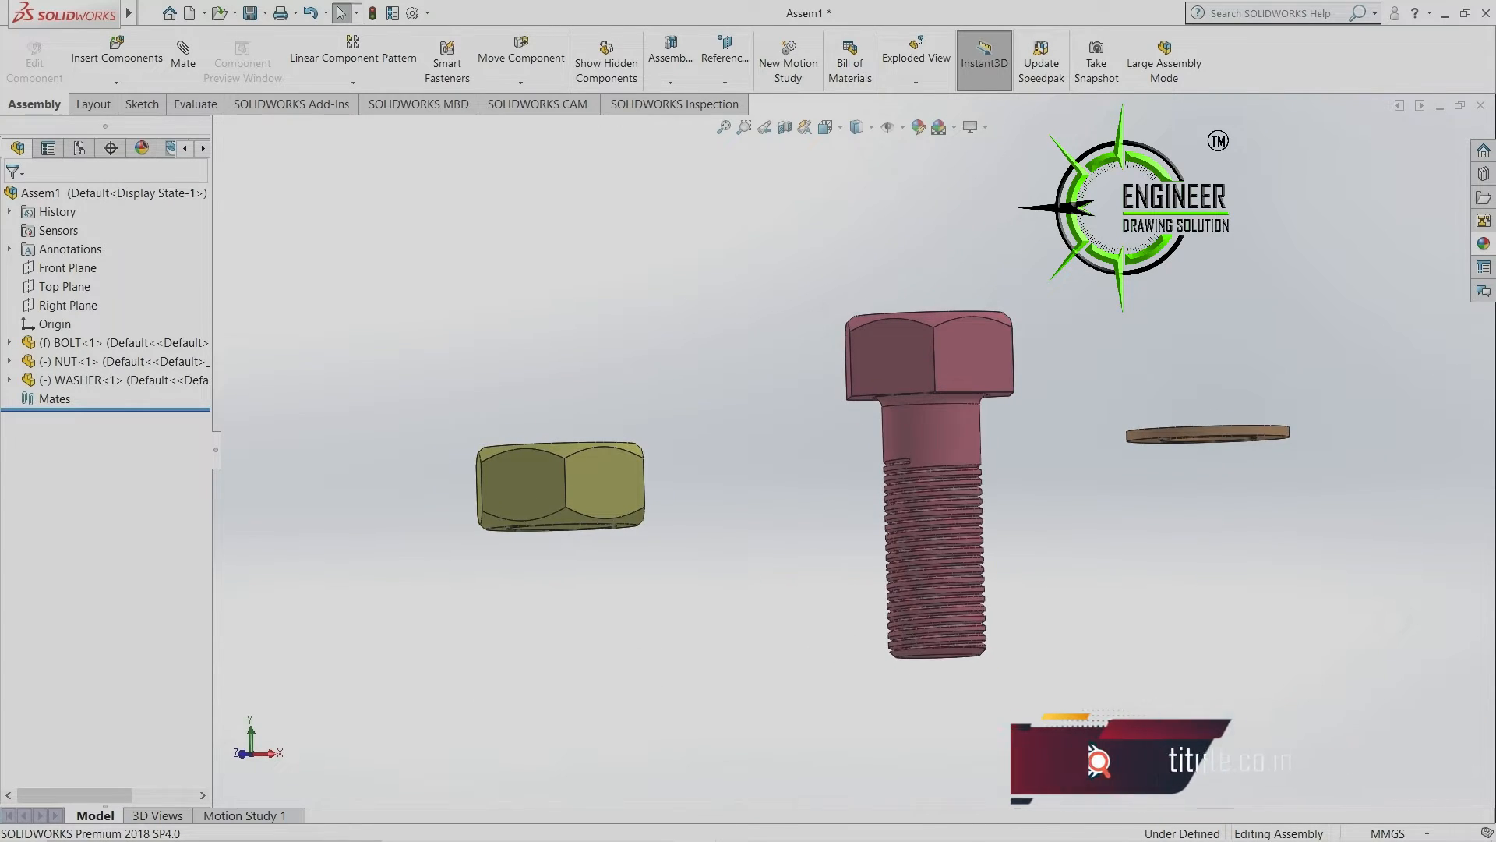
middle_click_drag(954, 549, 1006, 546)
middle_click_drag(1076, 460, 1046, 505)
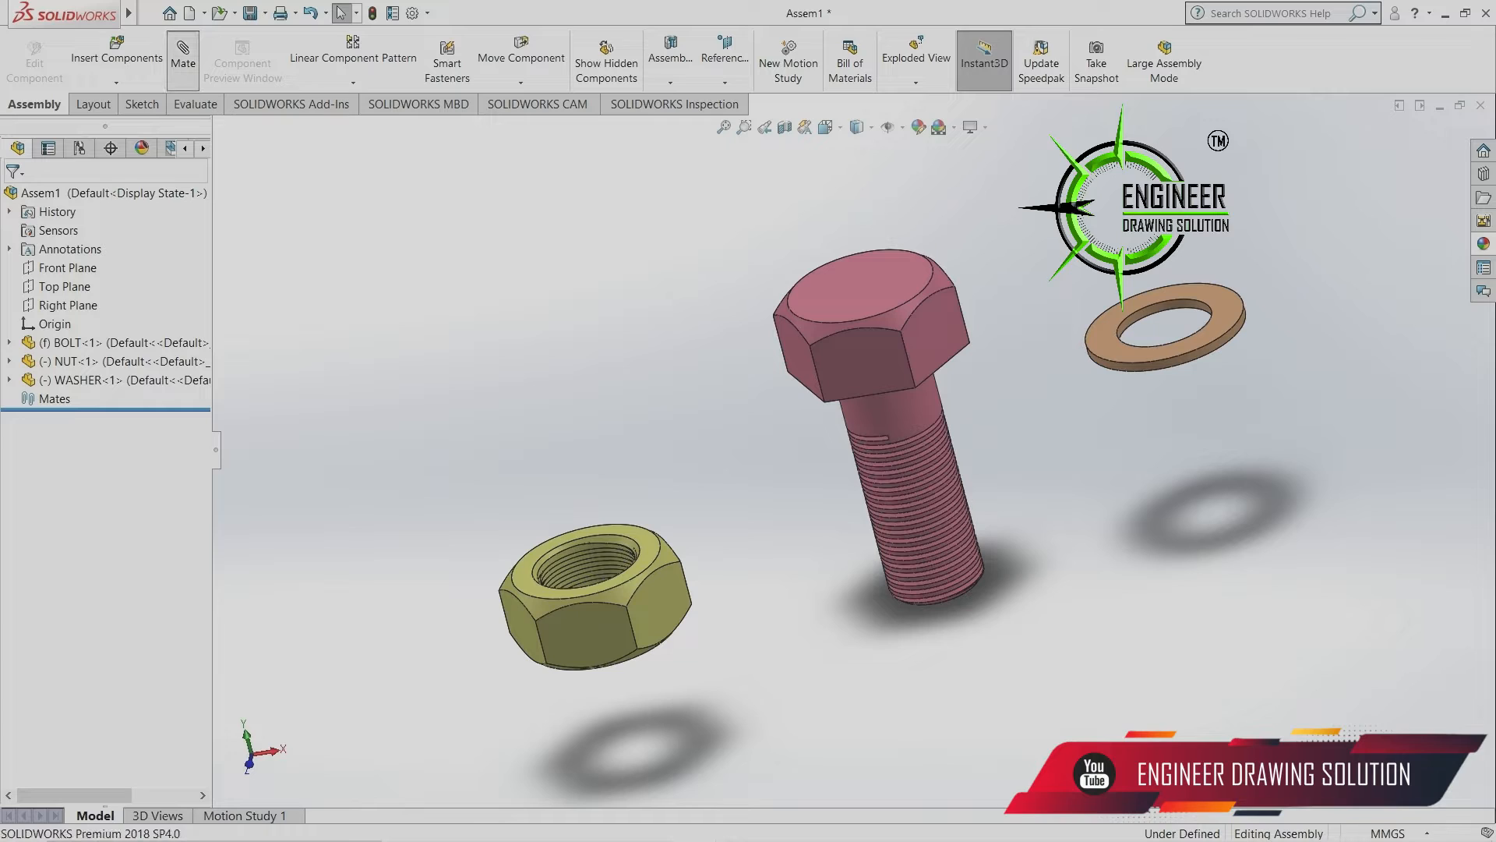
left_click(183, 59)
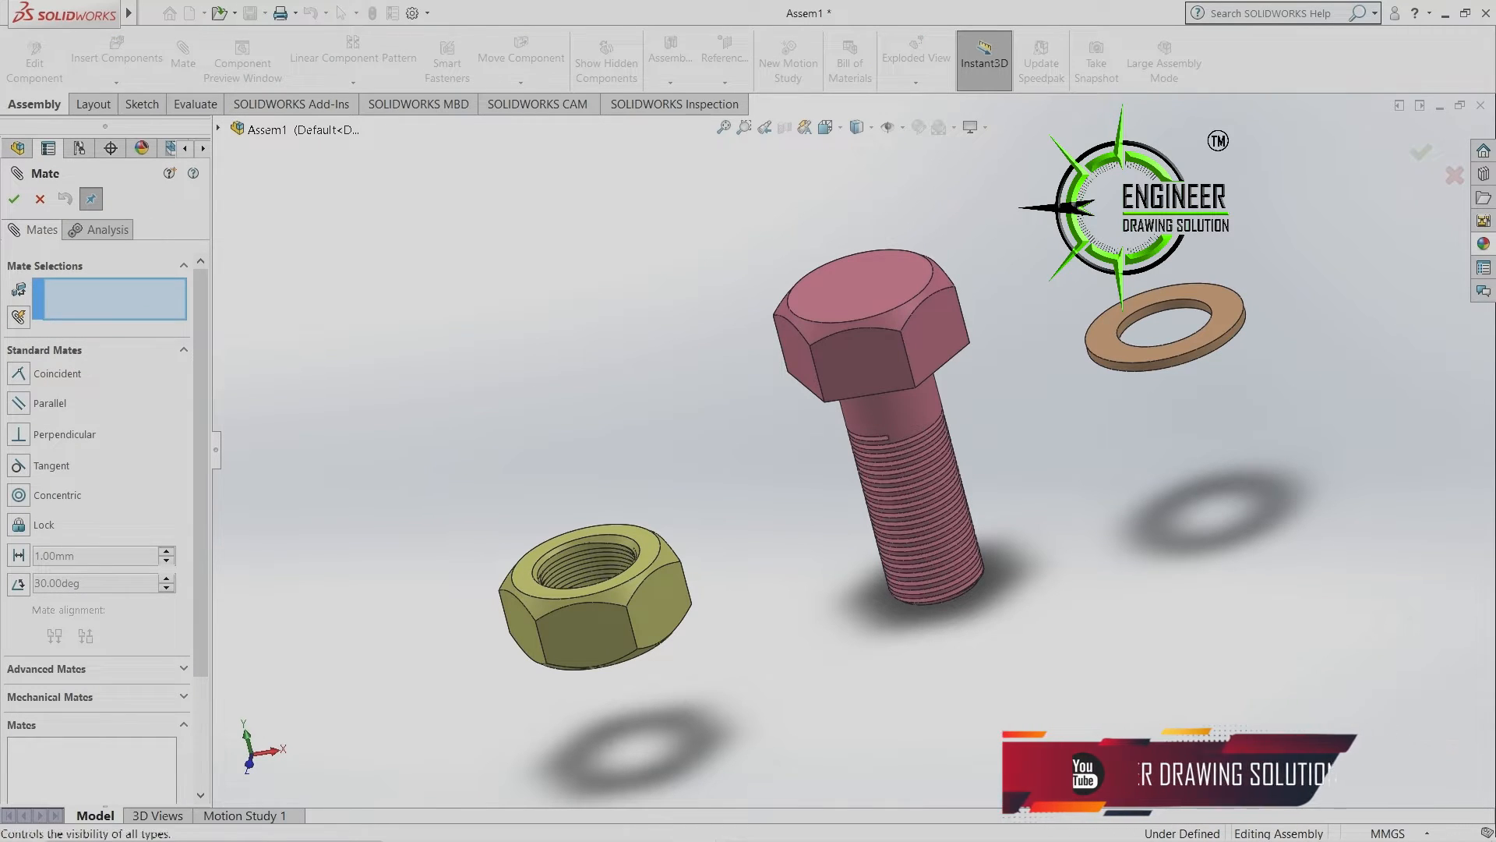
left_click(902, 127)
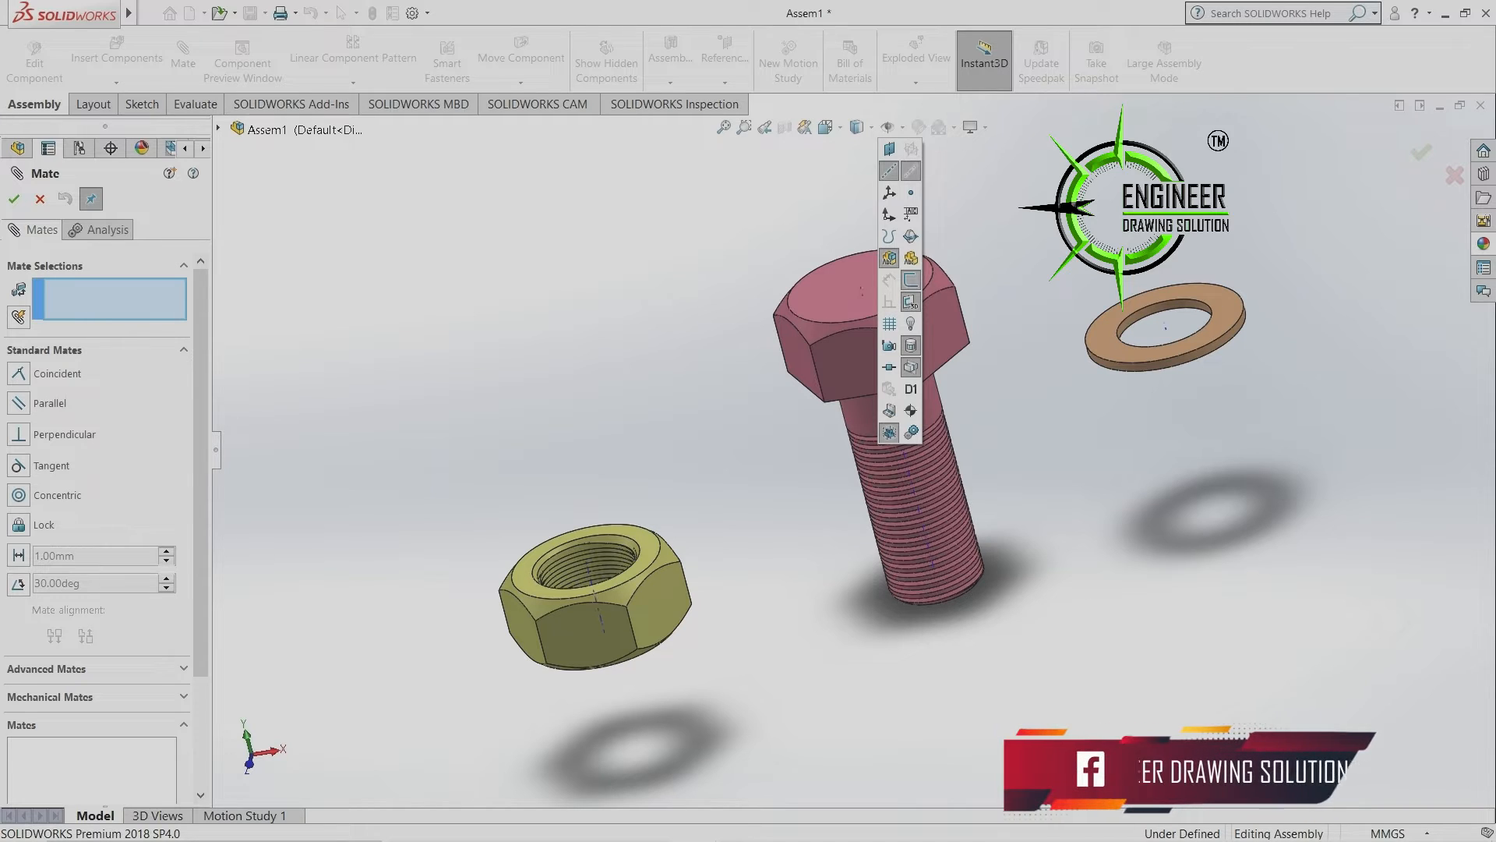
left_click(911, 170)
Mate the washer's centre axis coincident with the bolt's centre axis.
scroll(1211, 322, "down", 7)
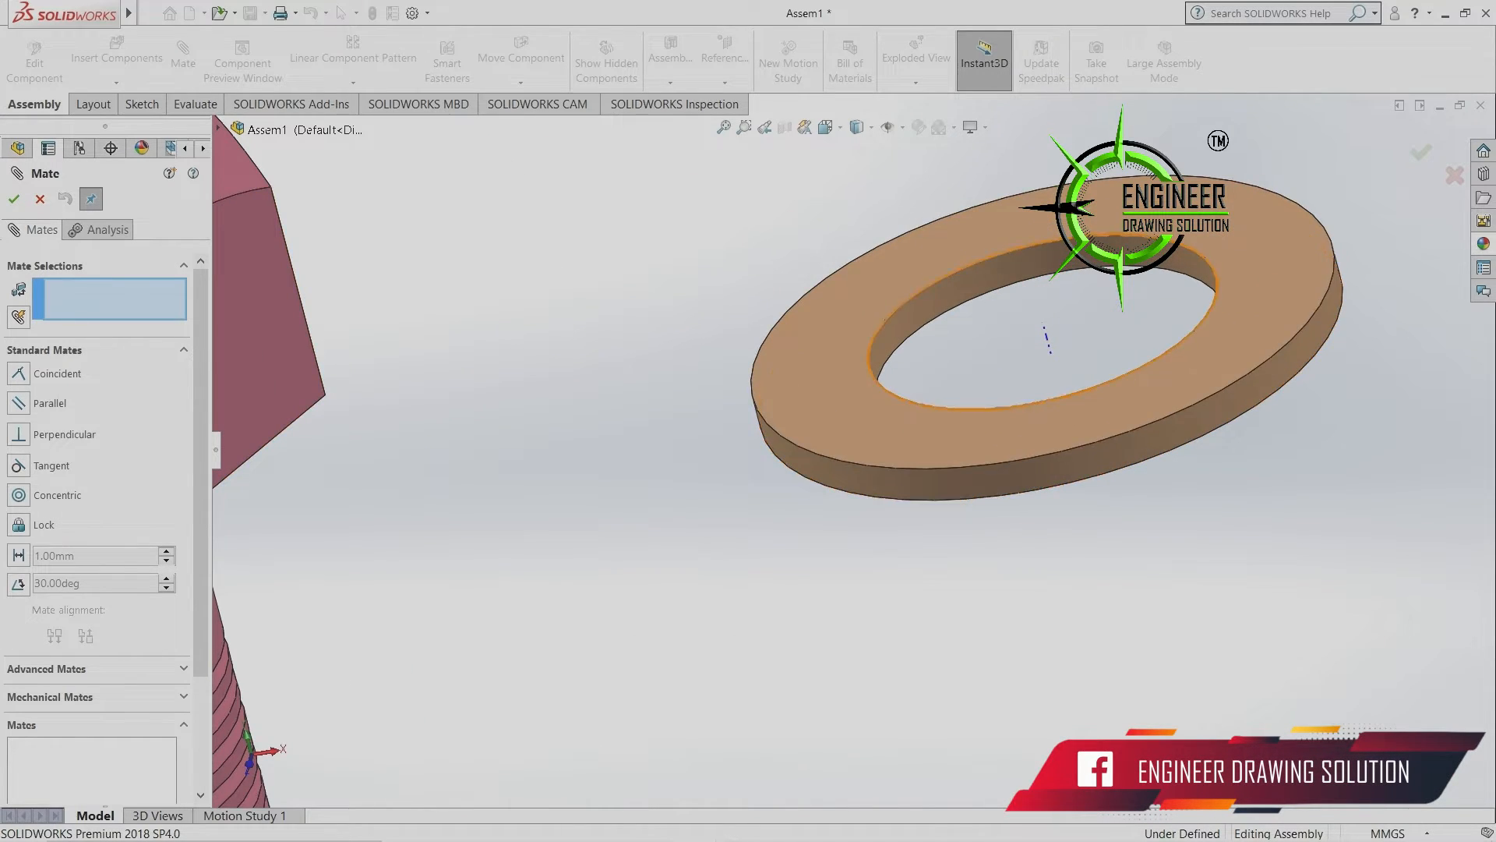
scroll(1075, 335, "down", 5)
left_click(1005, 347)
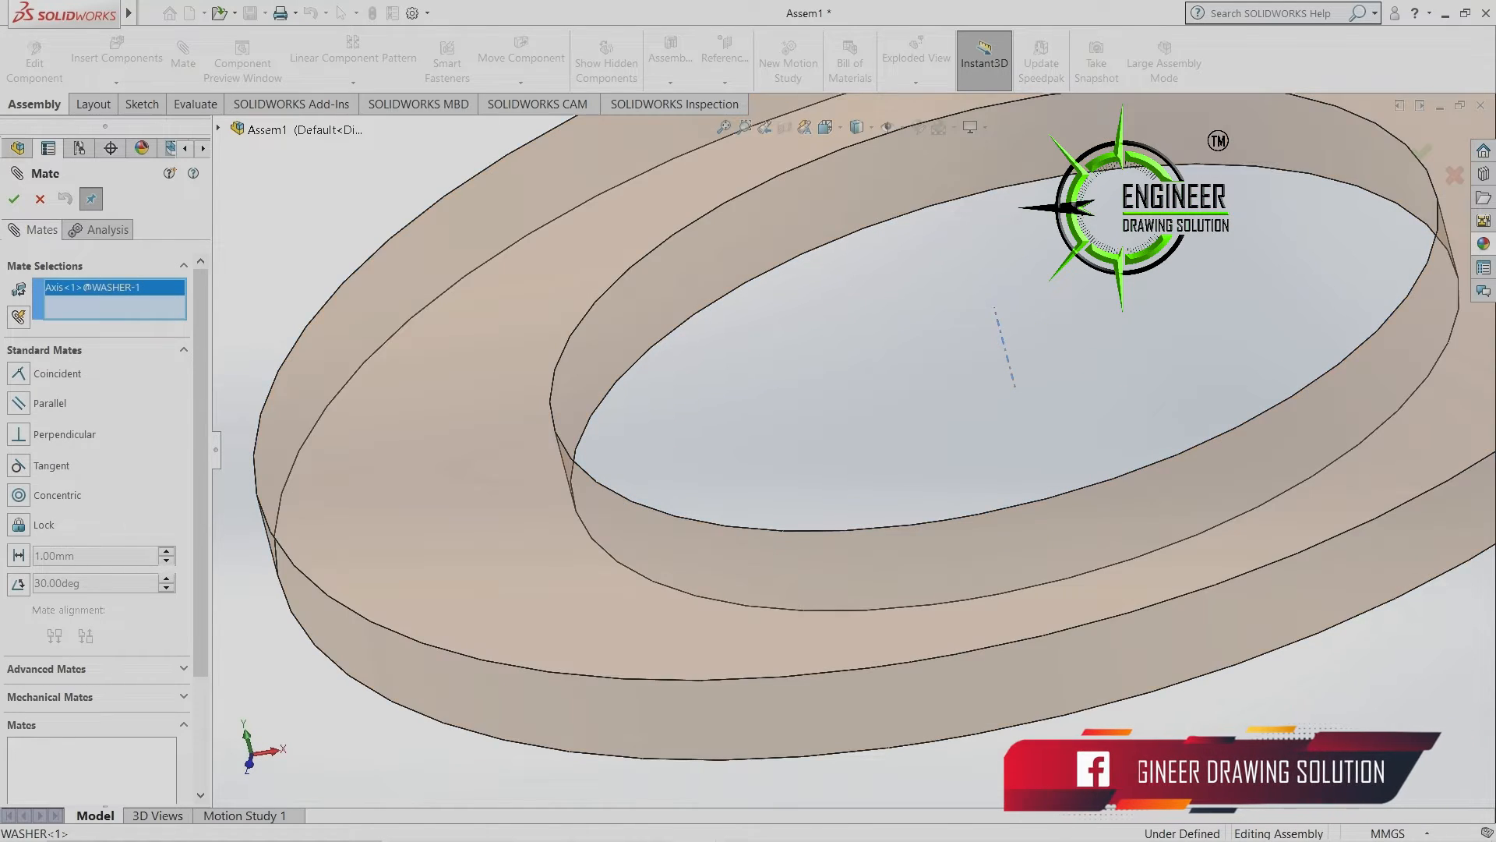
scroll(853, 450, "up", 10)
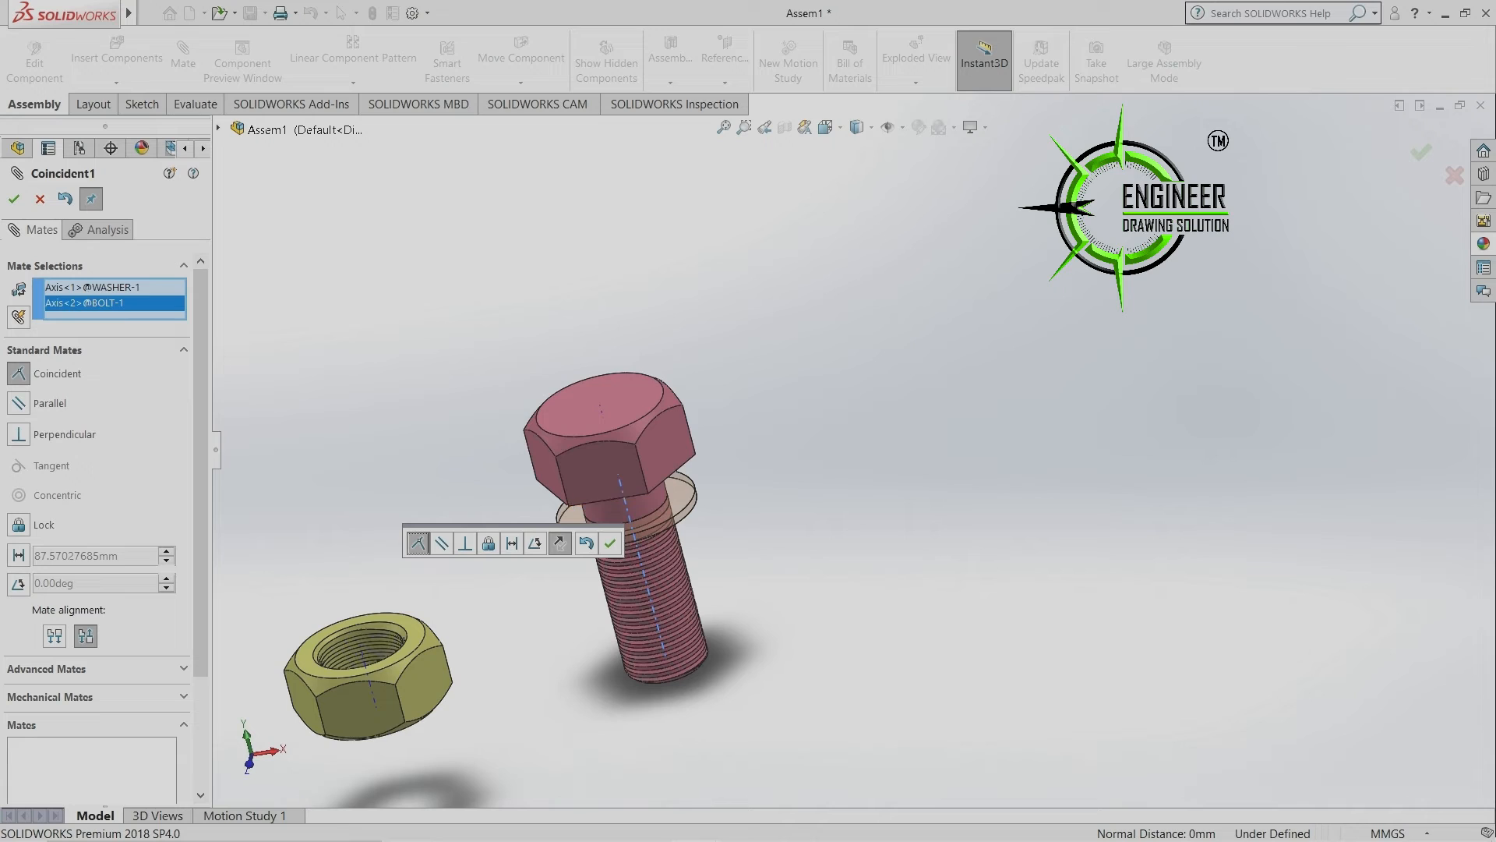
left_click(610, 543)
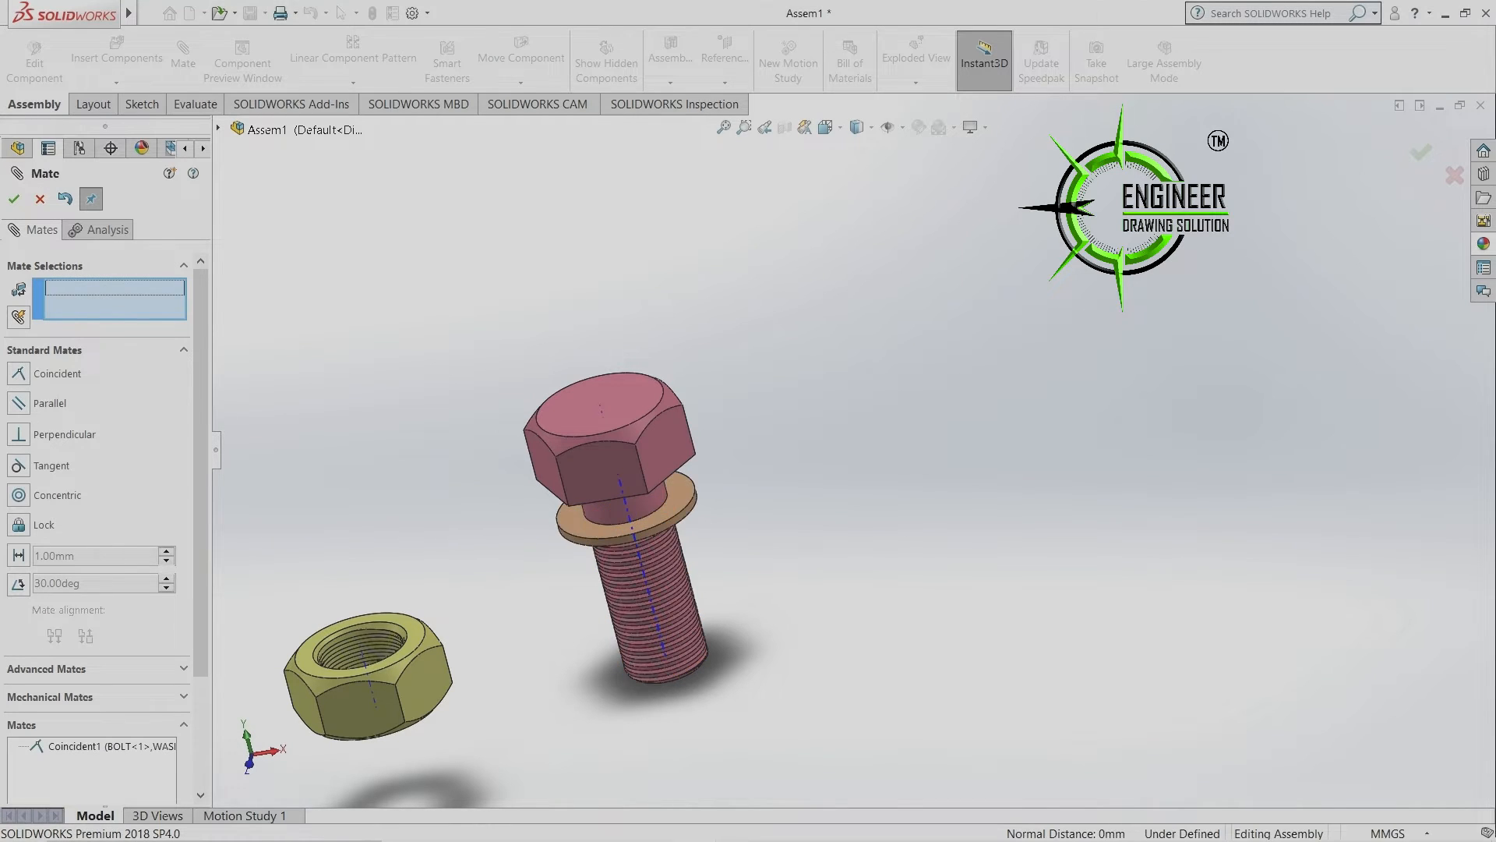
mouse_move(623, 538)
middle_mouse_down()
mouse_move(628, 507)
mouse_move(620, 555)
middle_mouse_up()
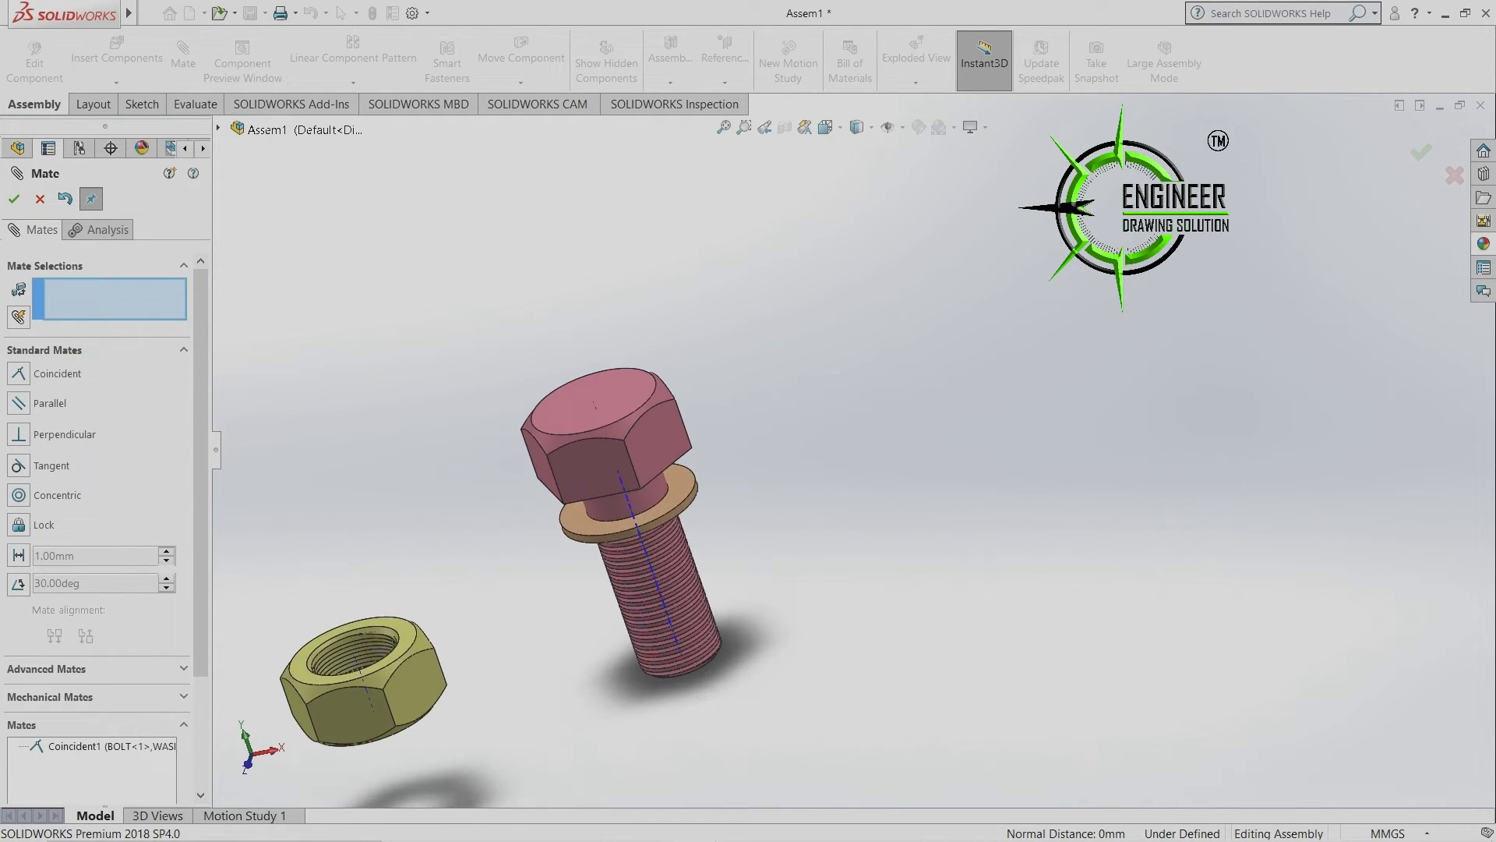
key("Escape")
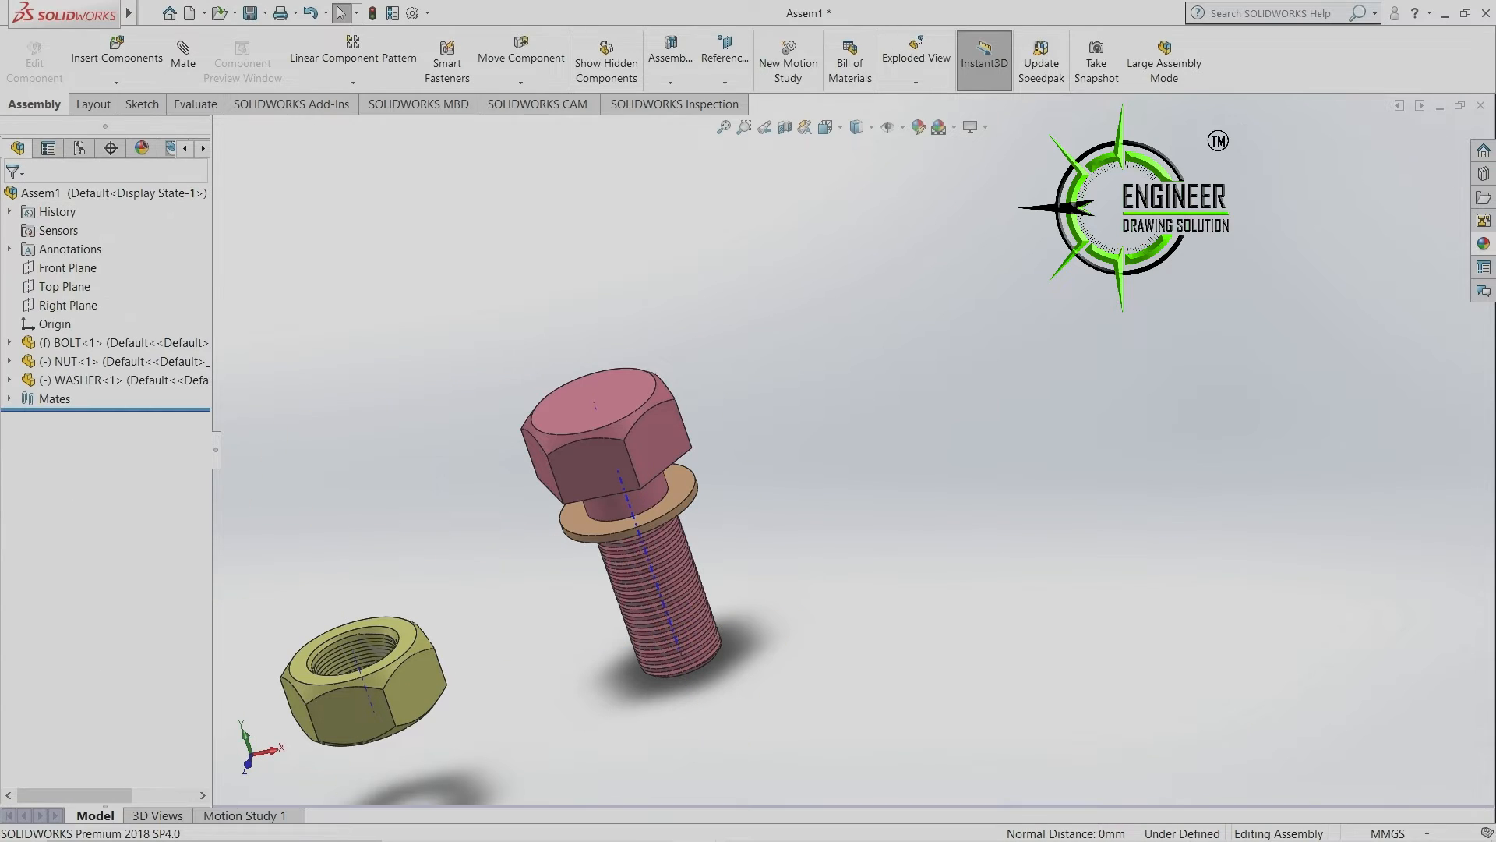
Slide the washer a little along the bolt shank away from the head with Move Component.
left_click(520, 55)
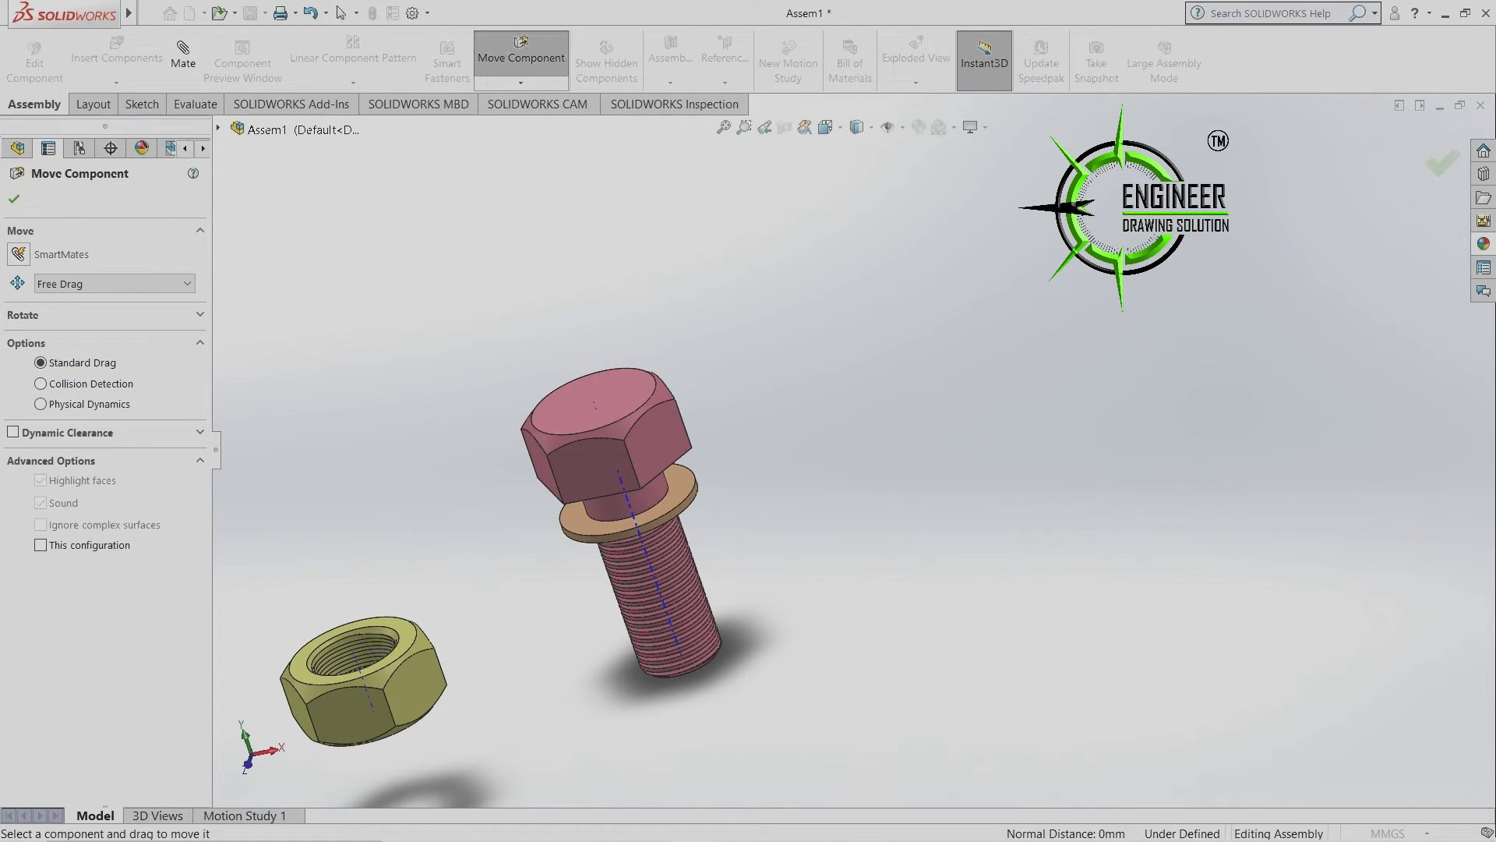
left_click_drag(688, 481, 698, 515)
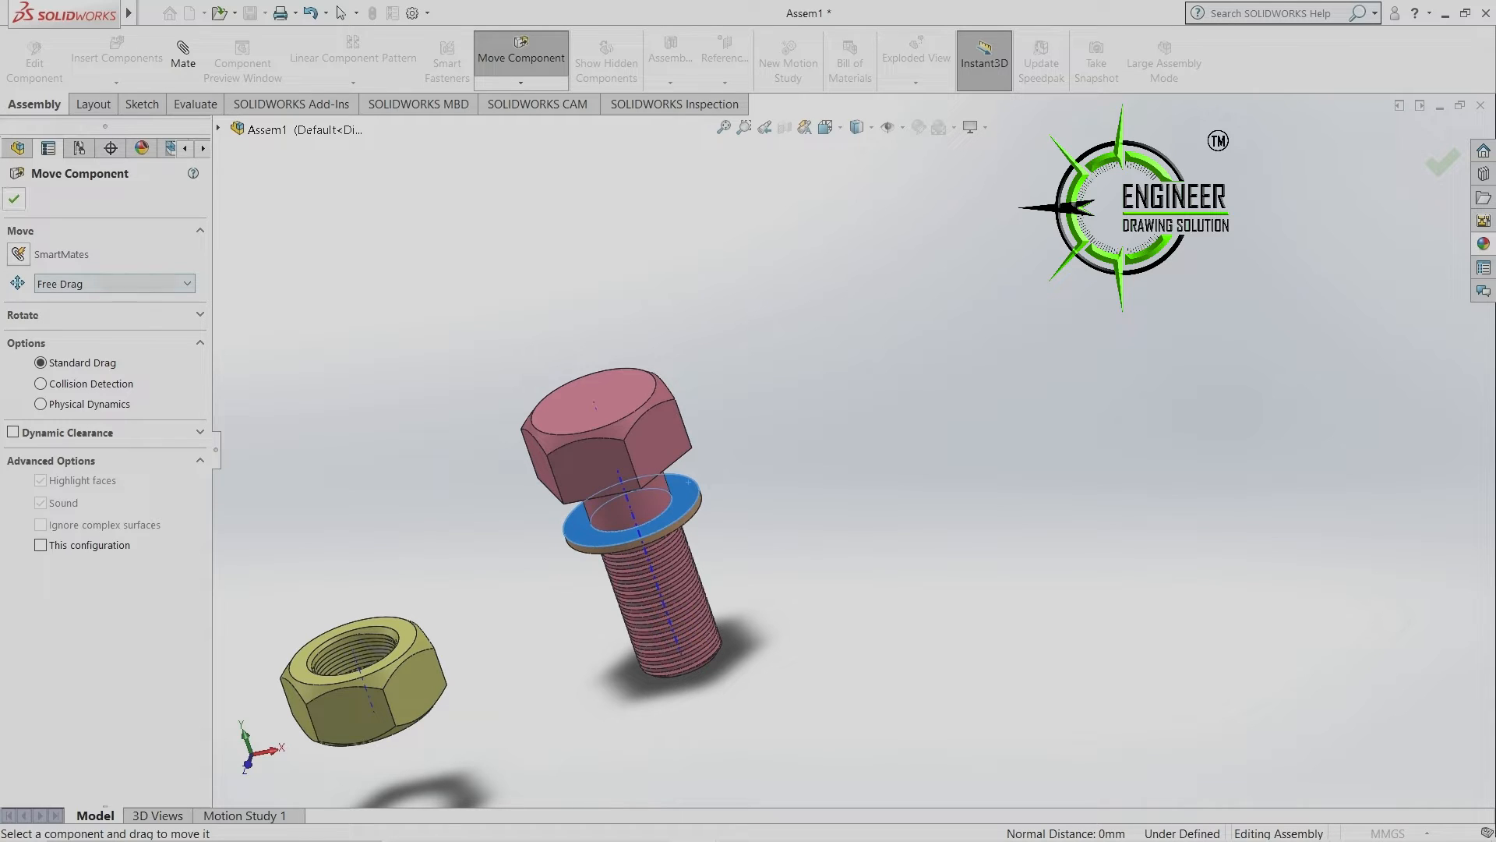
left_click(14, 198)
Mate the nut's centre axis coincident with the bolt's centre axis.
middle_click_drag(748, 561, 741, 469)
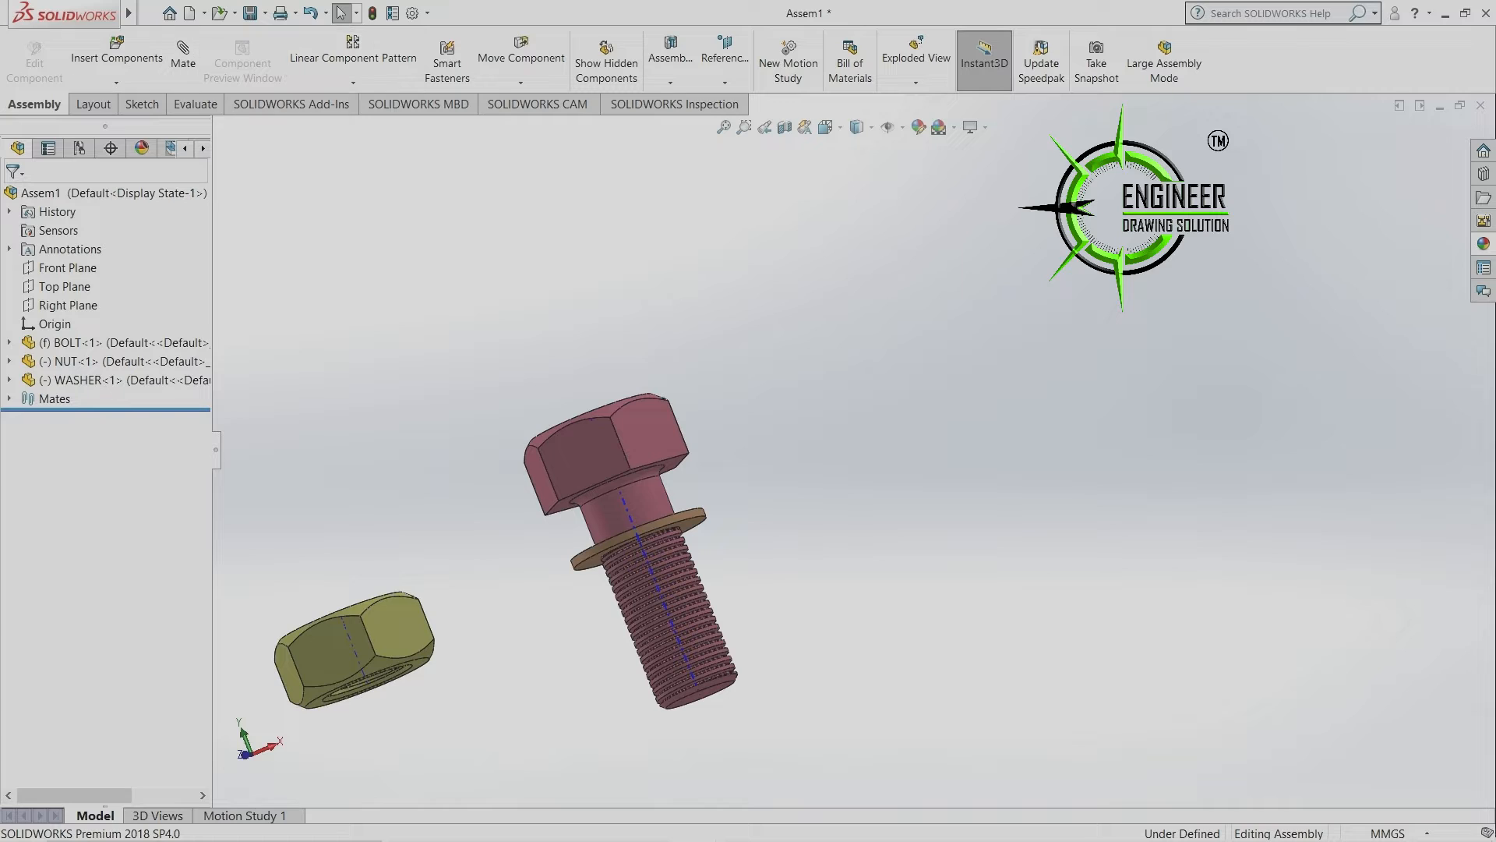
left_click(183, 63)
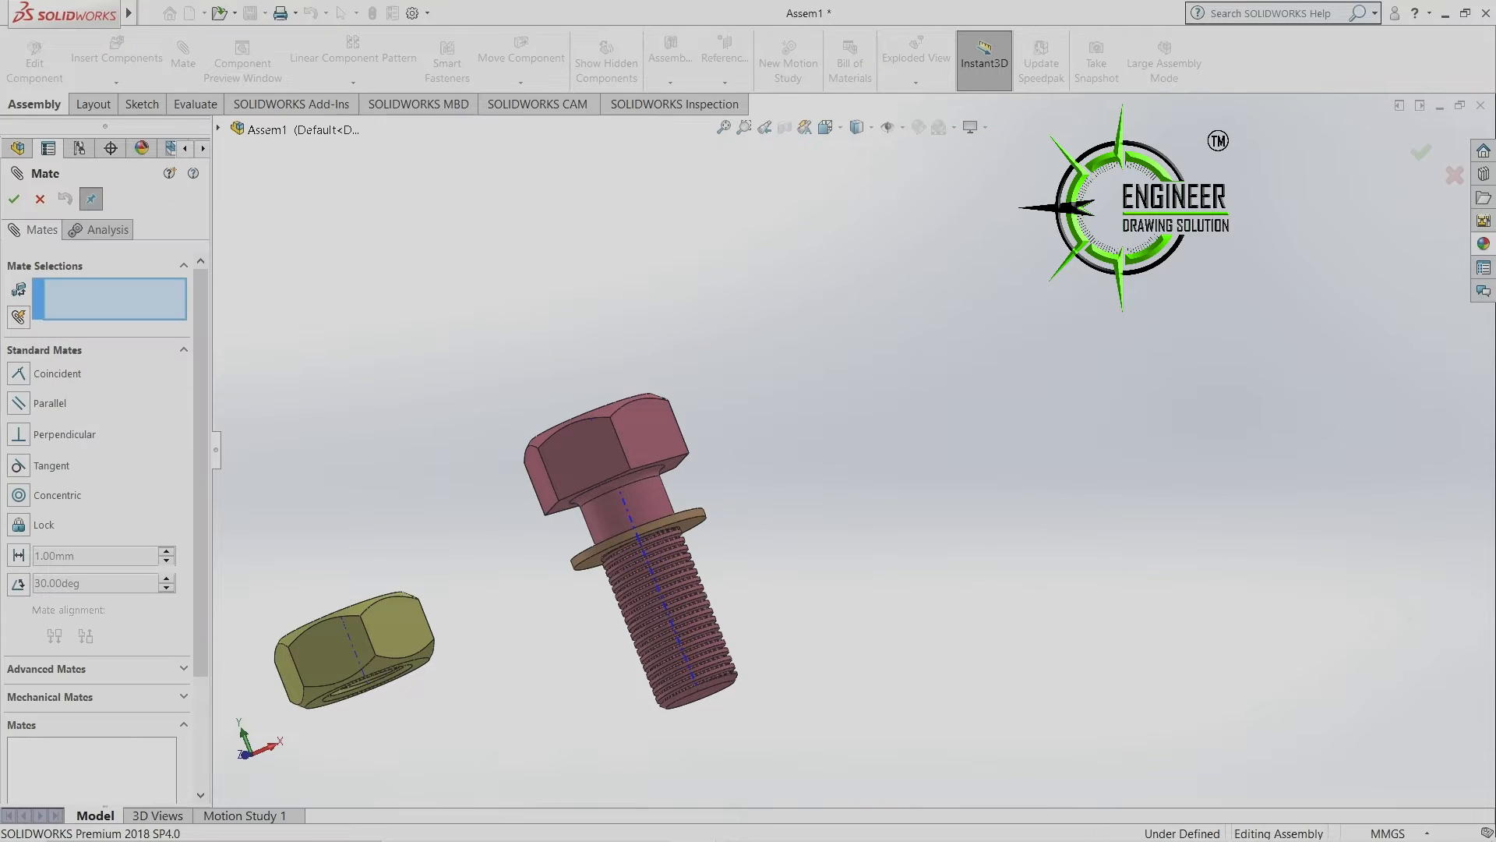
middle_click_drag(749, 468, 779, 562)
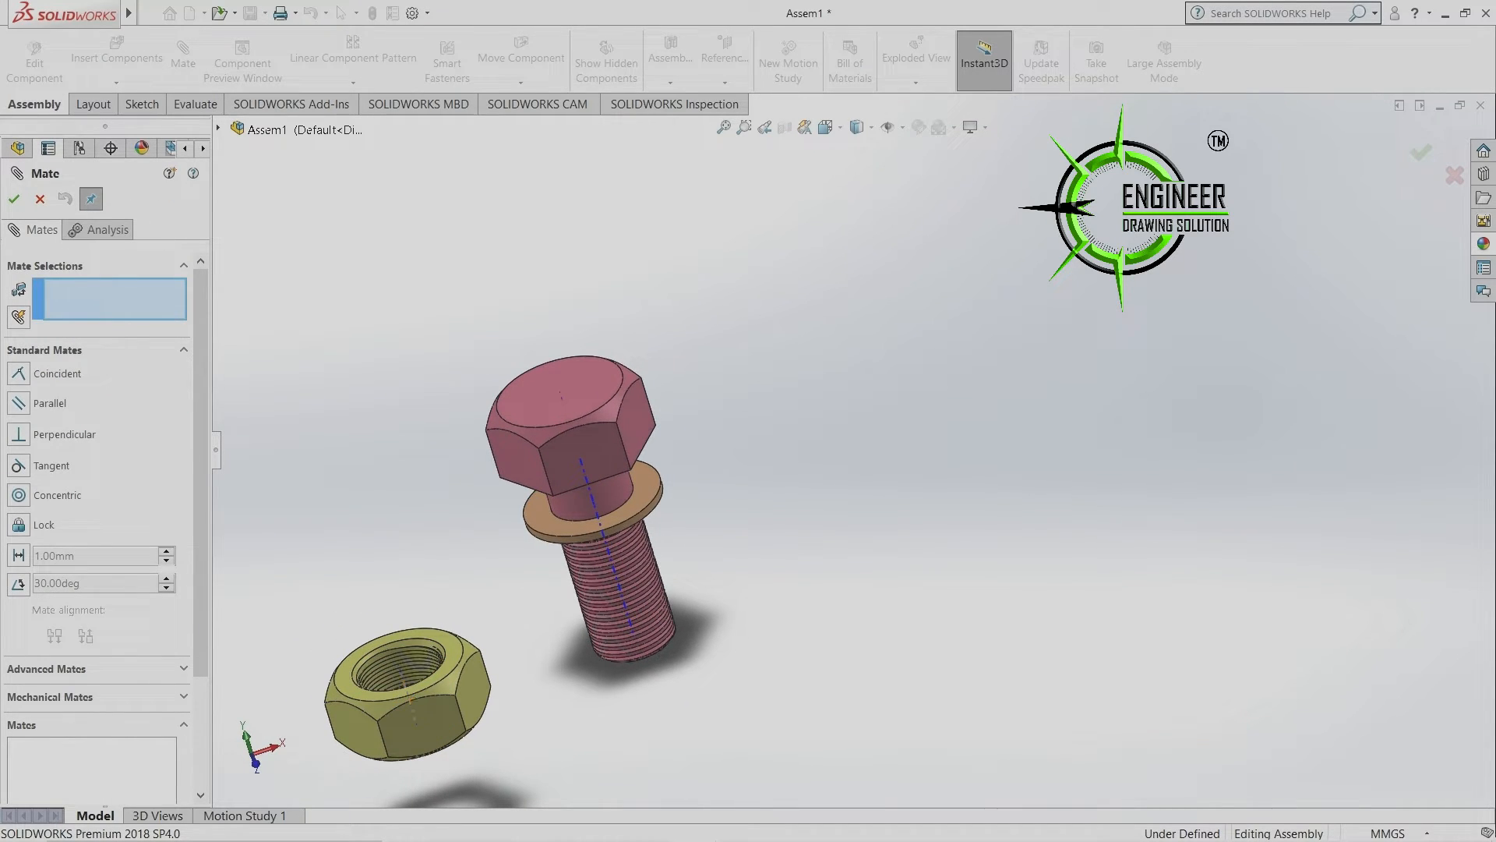
left_click(604, 553)
left_click(410, 702)
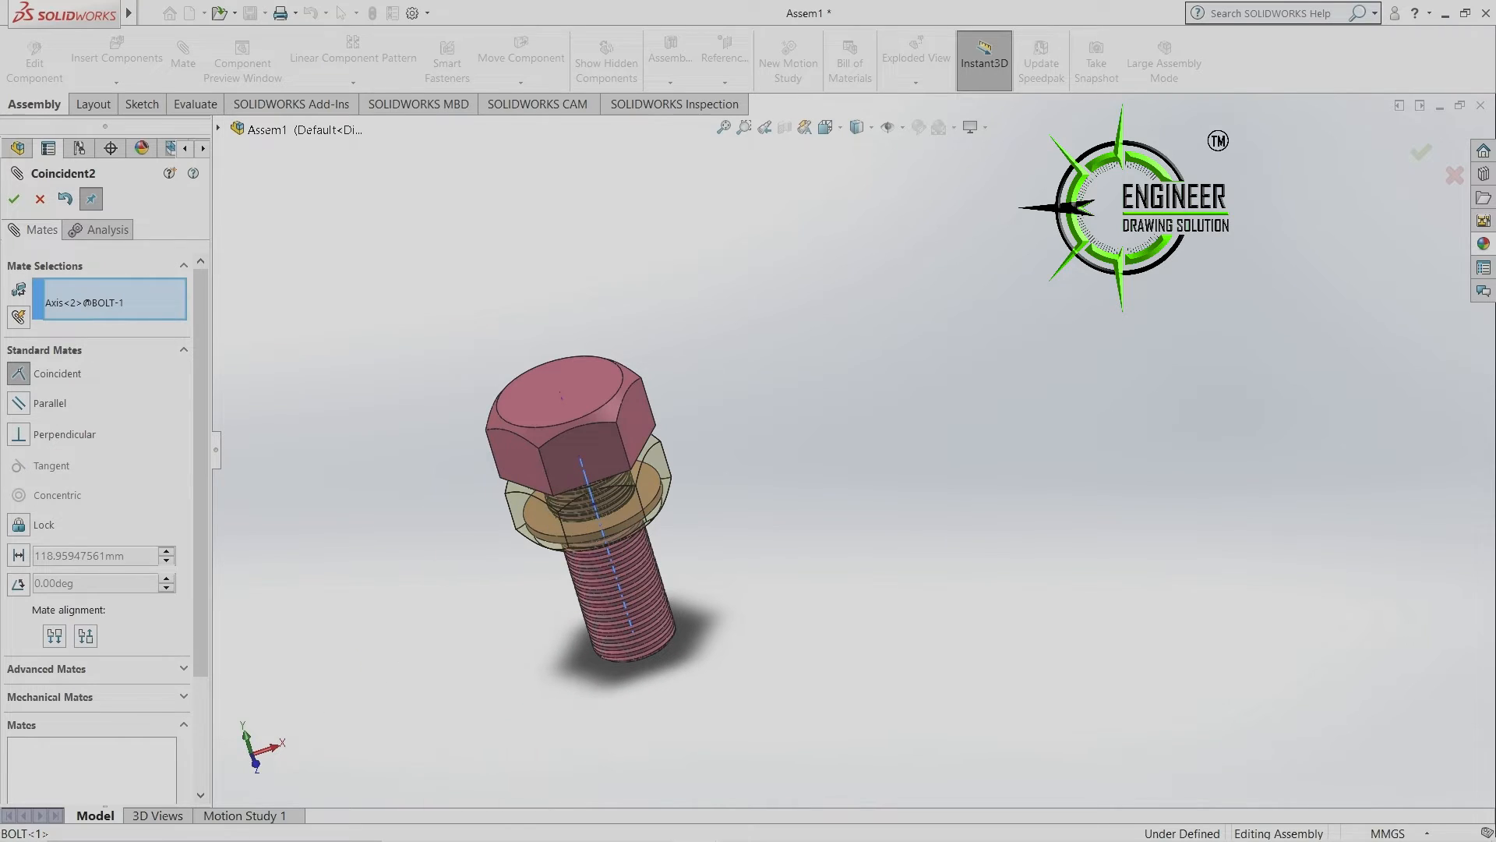
left_click(594, 599)
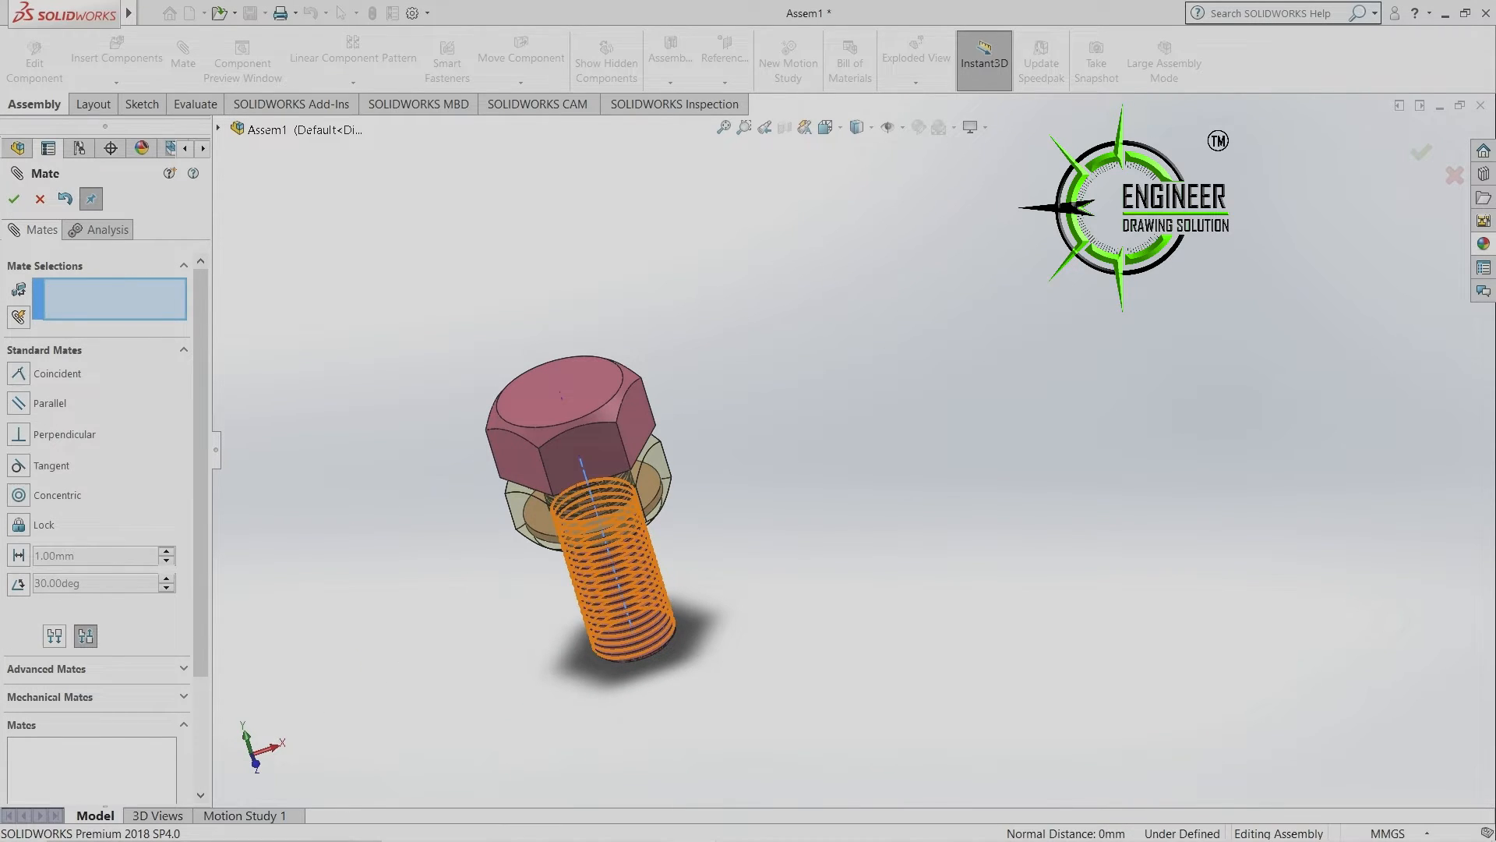
key("Return")
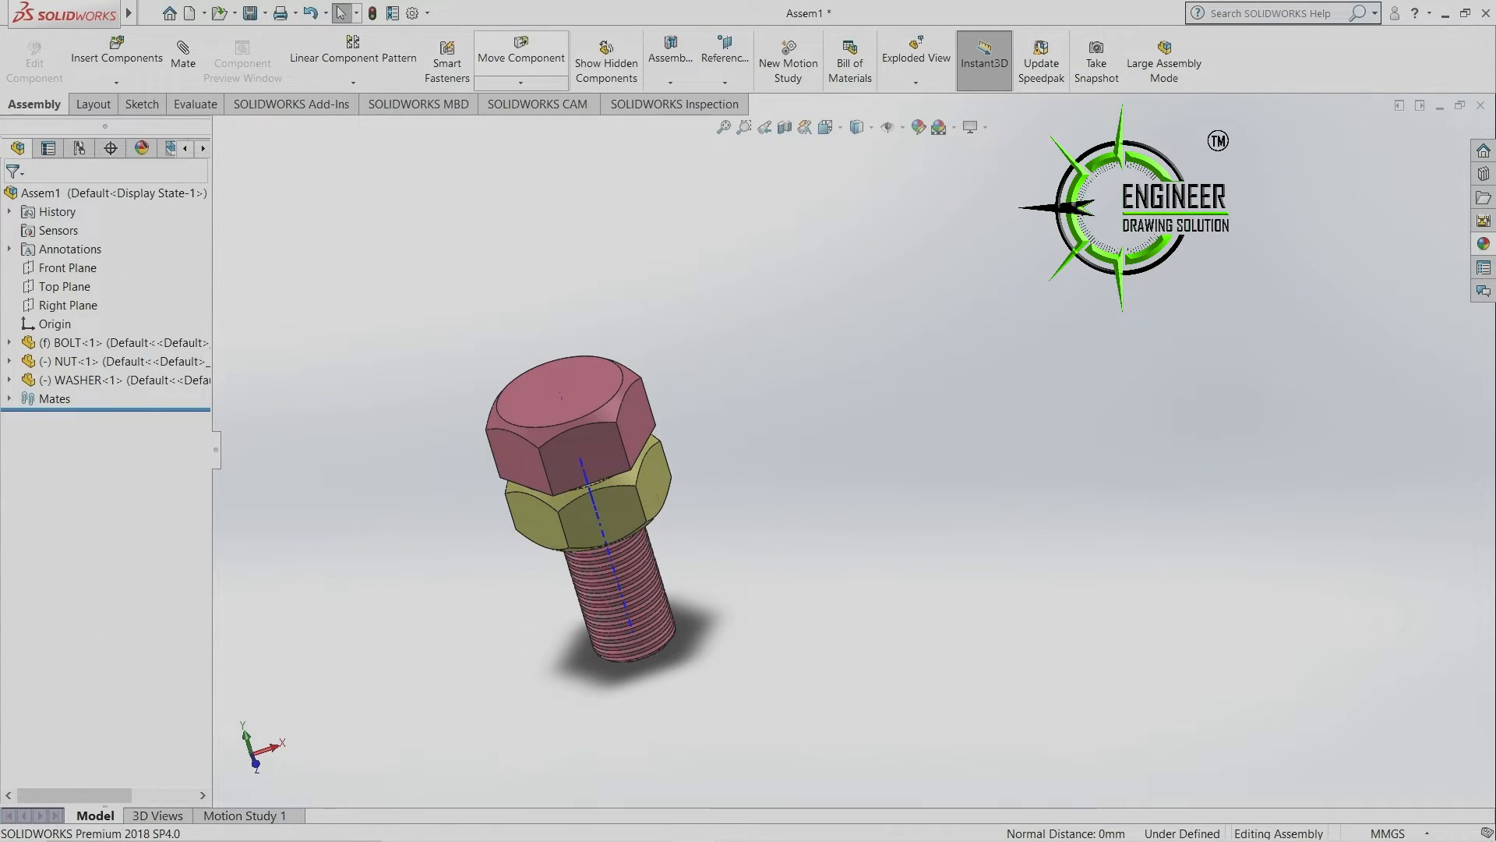
Slide the nut along the bolt past the washer to near the threaded end with Move Component.
left_click(521, 58)
left_click_drag(655, 480, 555, 607)
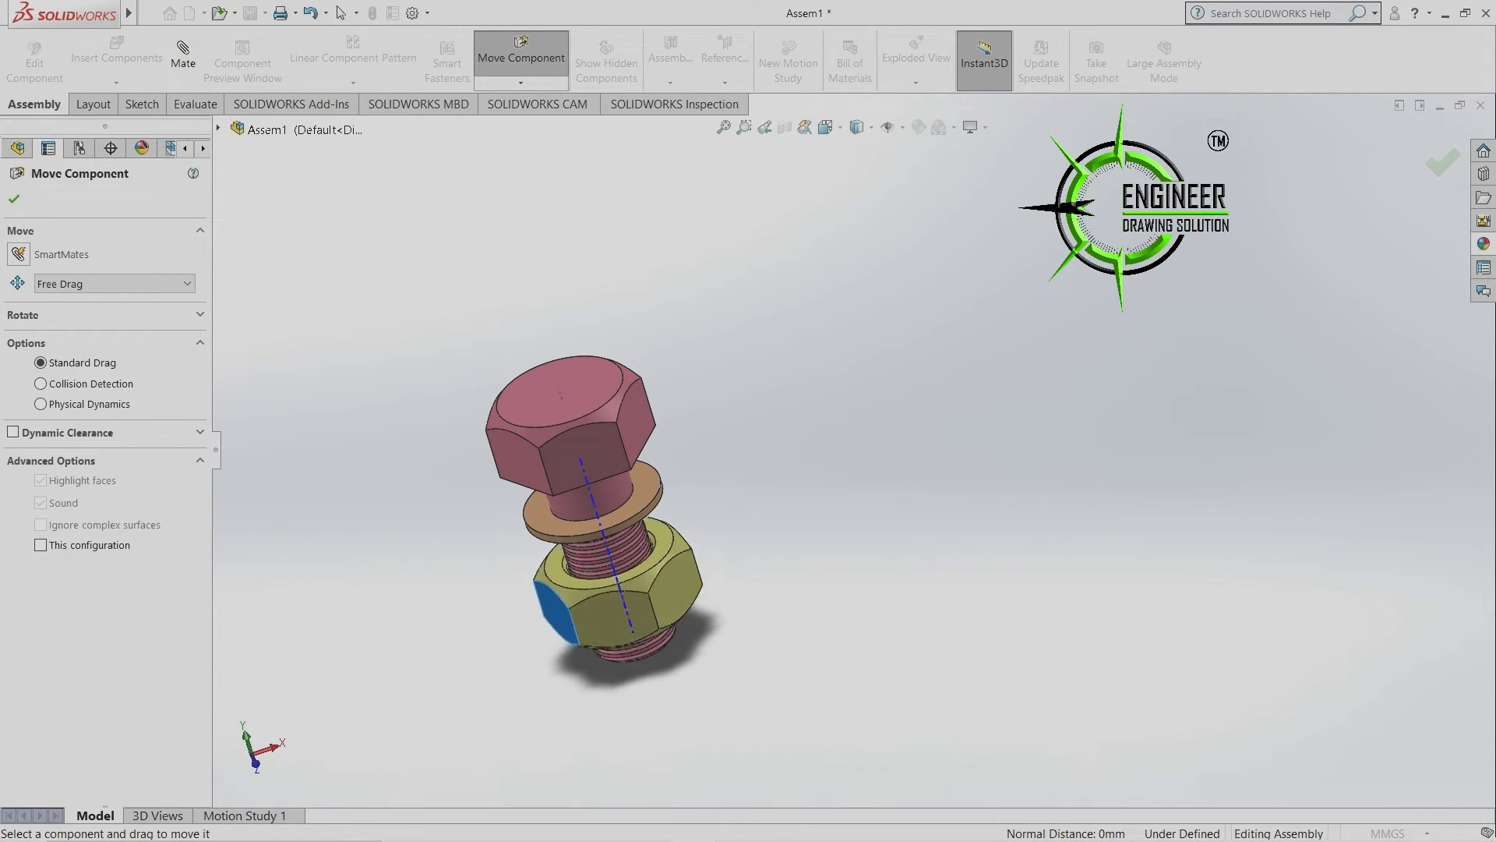
middle_click_drag(555, 606, 686, 499)
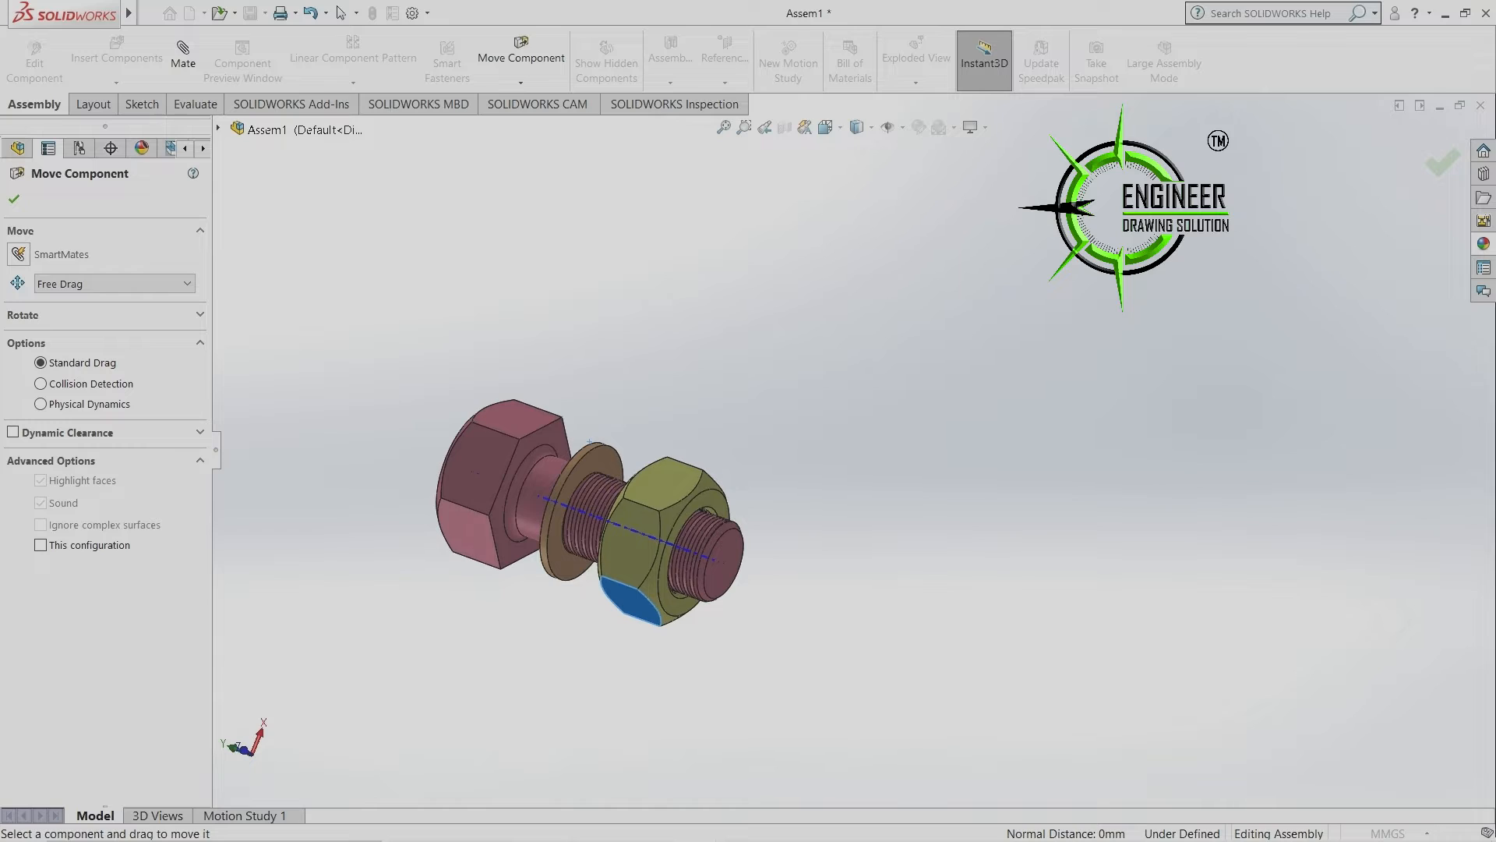
middle_click_drag(390, 611, 416, 611)
scroll(416, 611, "down", 3)
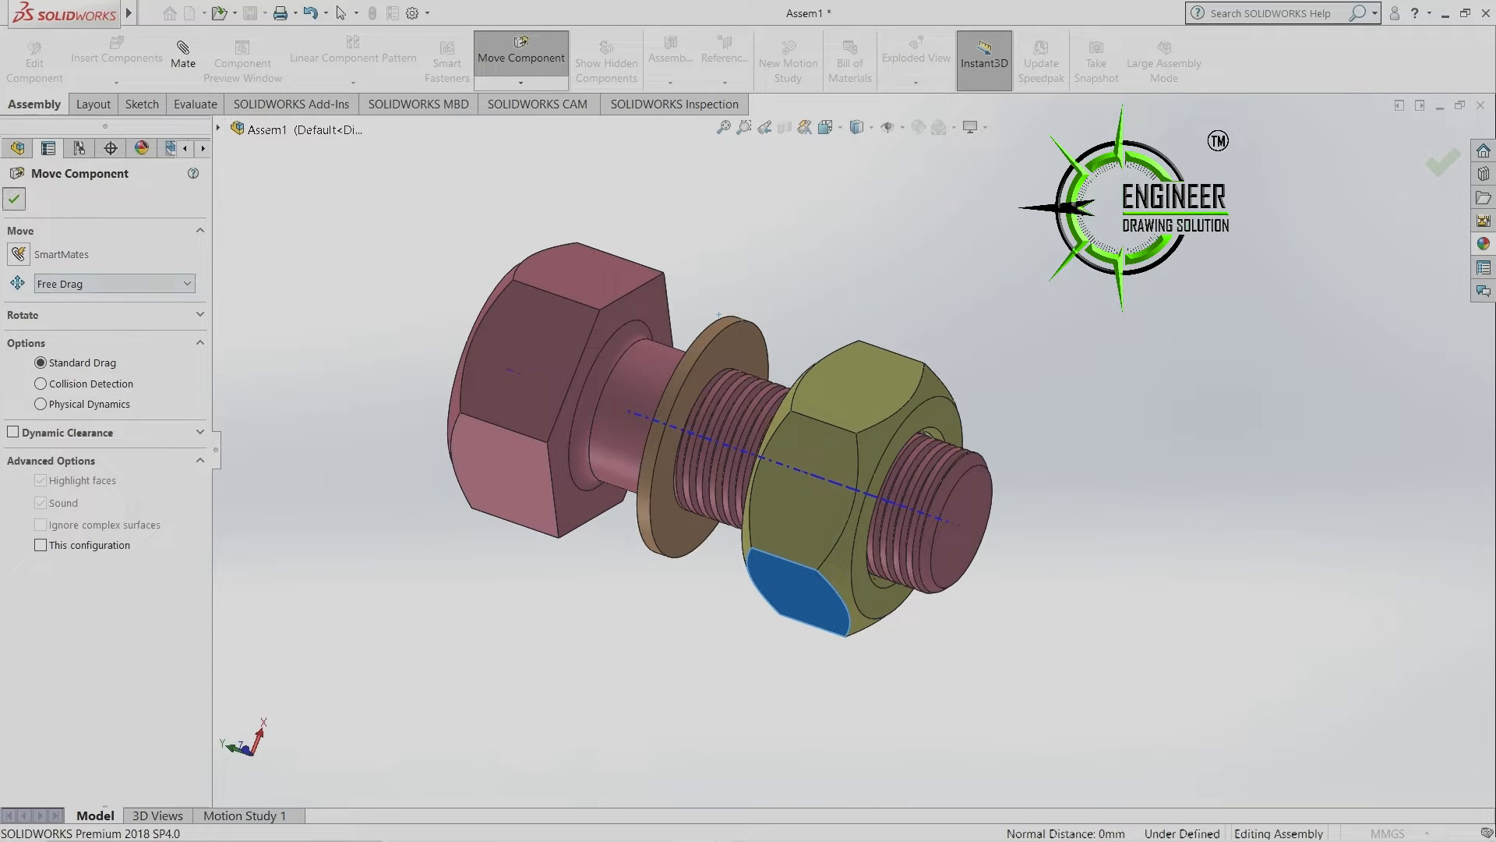
left_click(14, 199)
scroll(1071, 304, "down", 1)
middle_click_drag(1071, 304, 1114, 304)
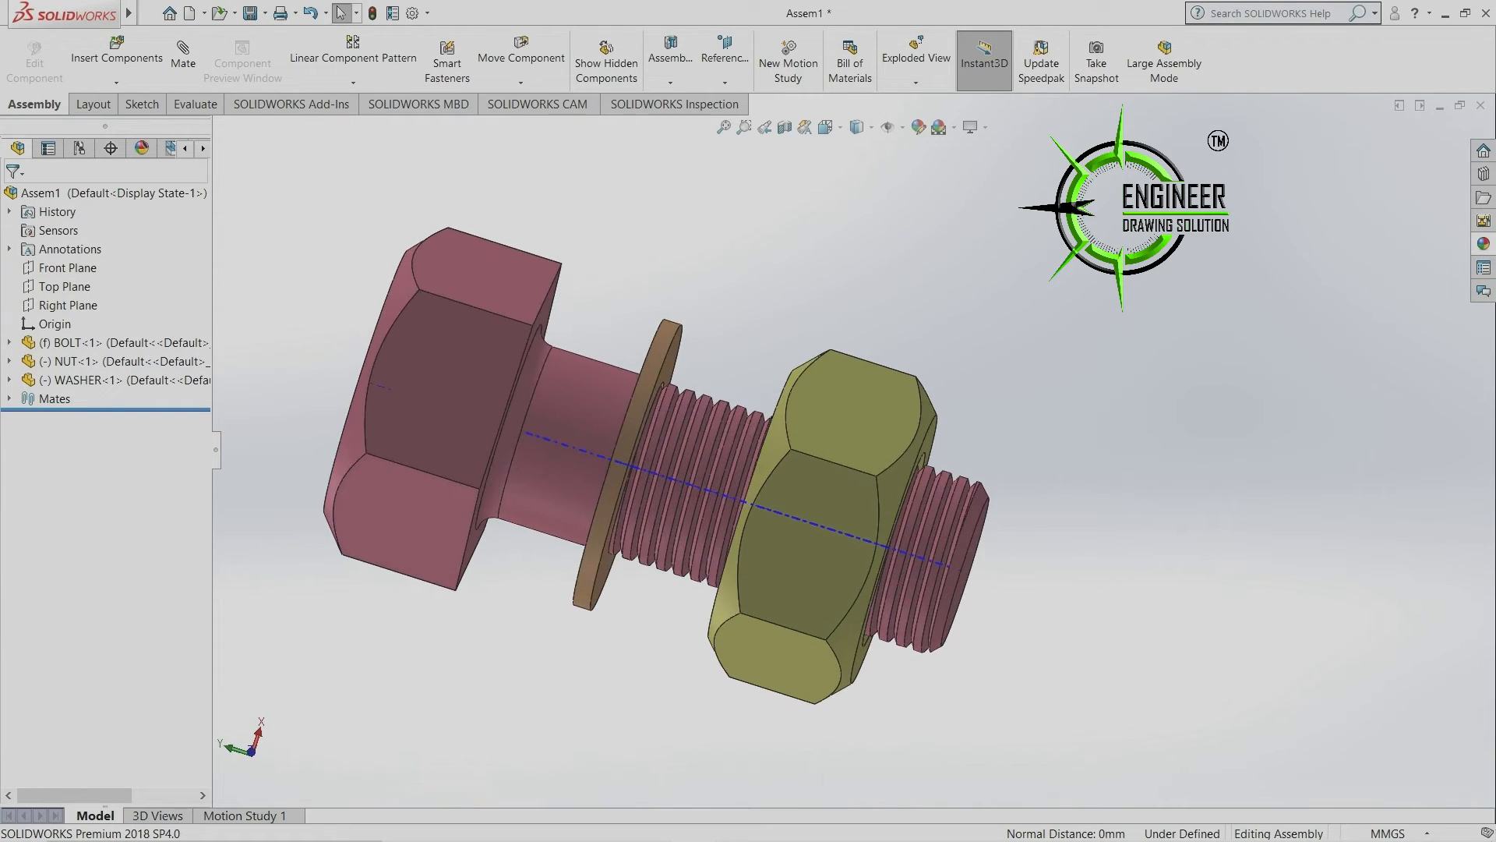
middle_click_drag(702, 499, 581, 507)
middle_click_drag(668, 379, 604, 382)
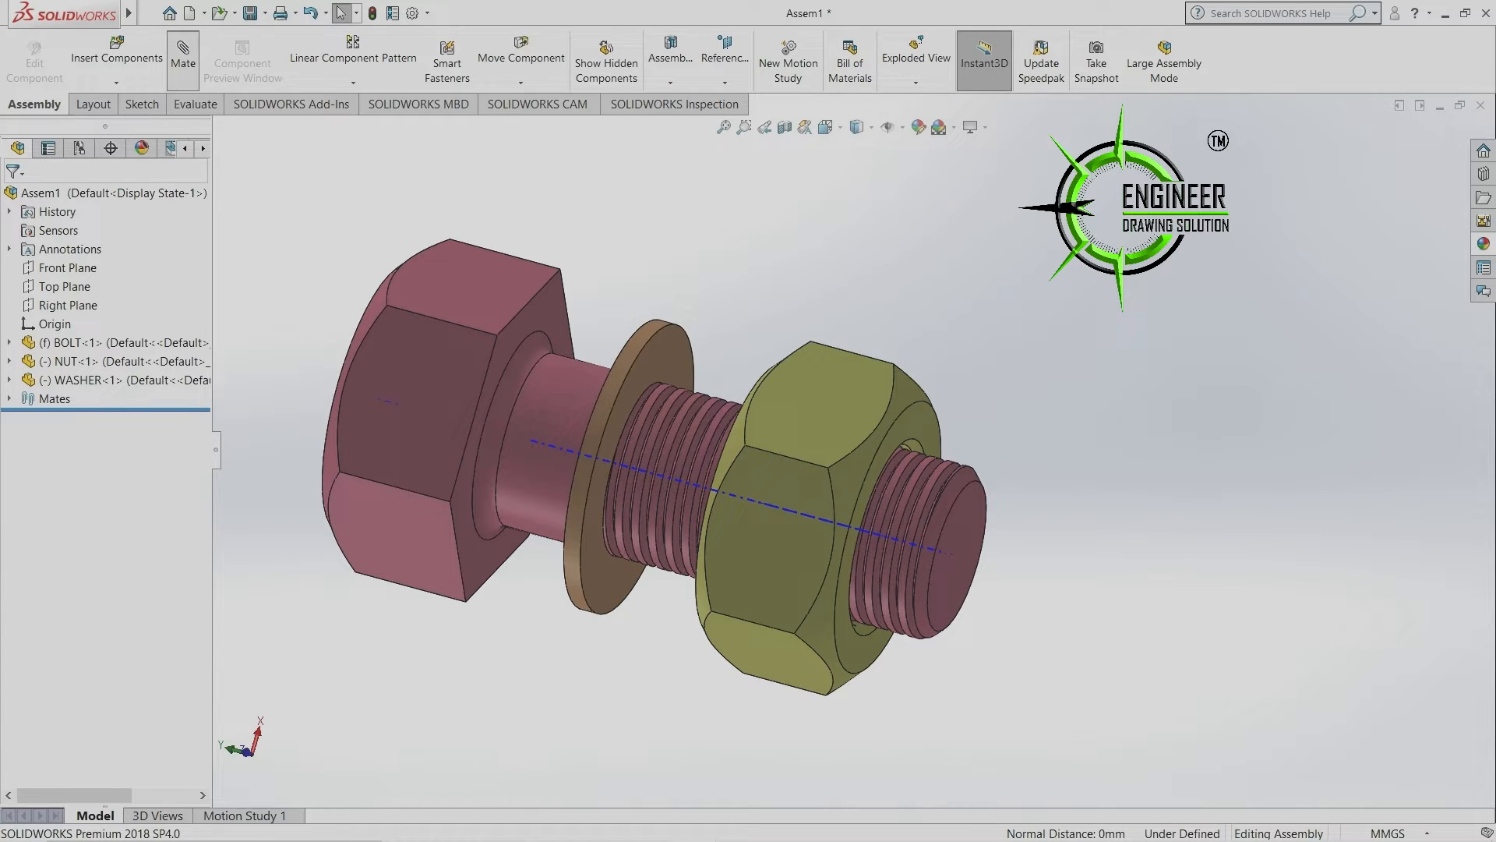
left_click(183, 60)
middle_click_drag(604, 389, 670, 366)
left_click(768, 381)
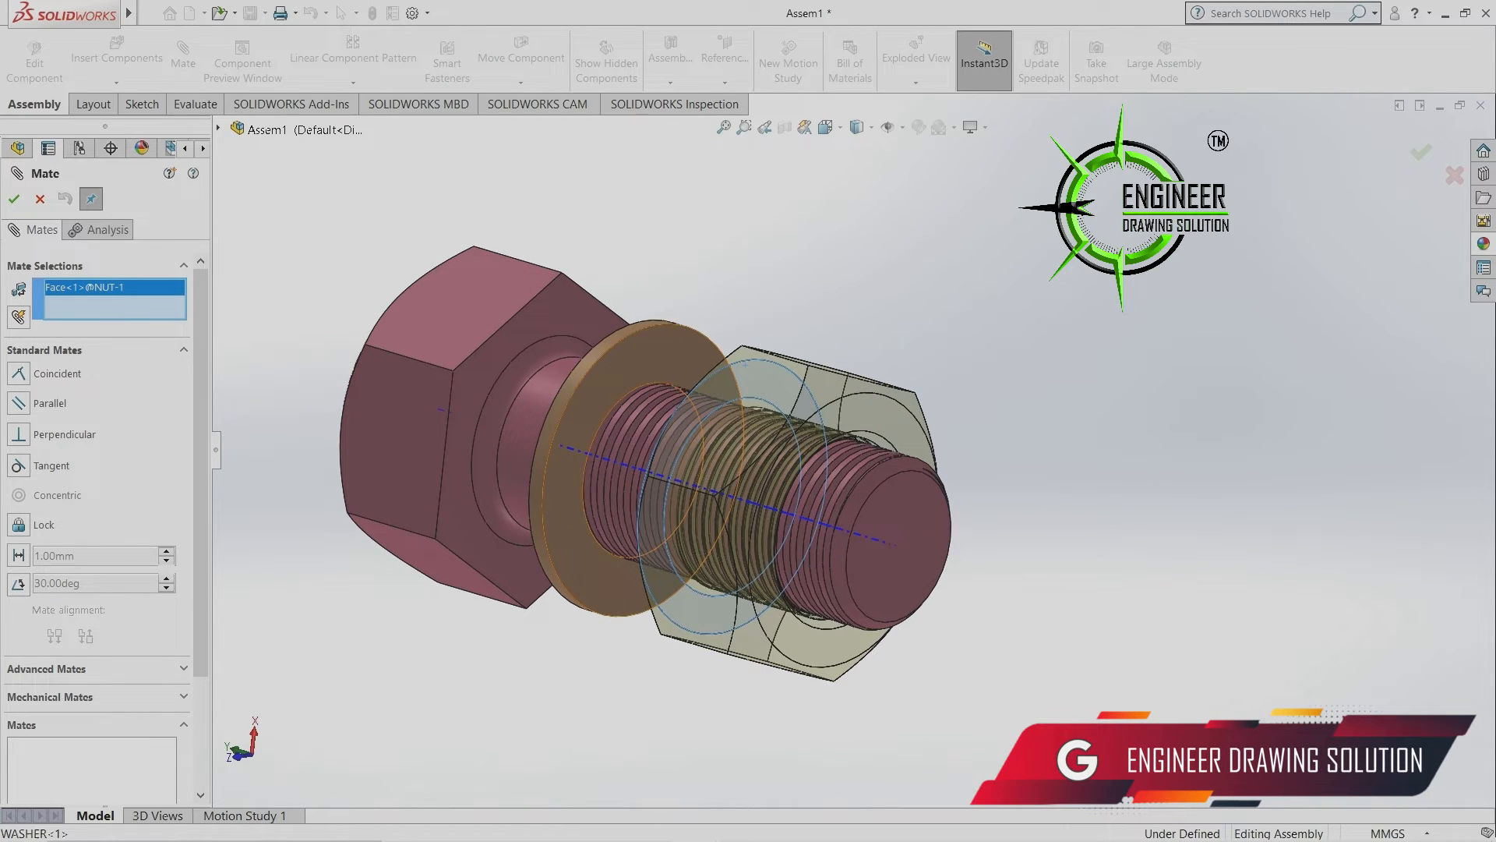
left_click(664, 358)
middle_click_drag(663, 359, 727, 360)
left_click(39, 199)
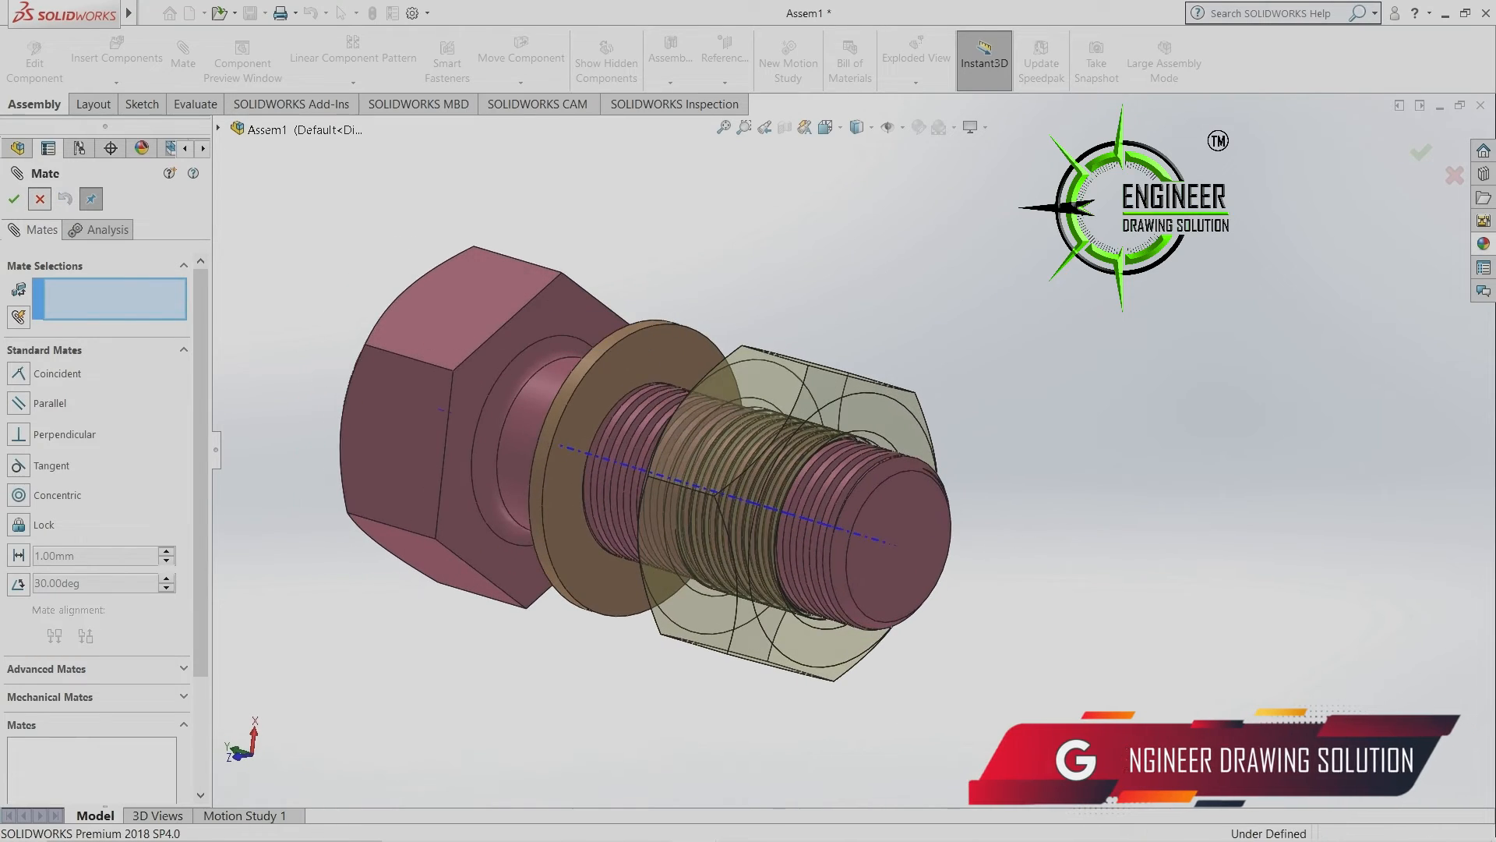
Mate the washer's flat face on the nut side coincident with the nut's flat face on the head side.
left_click(39, 199)
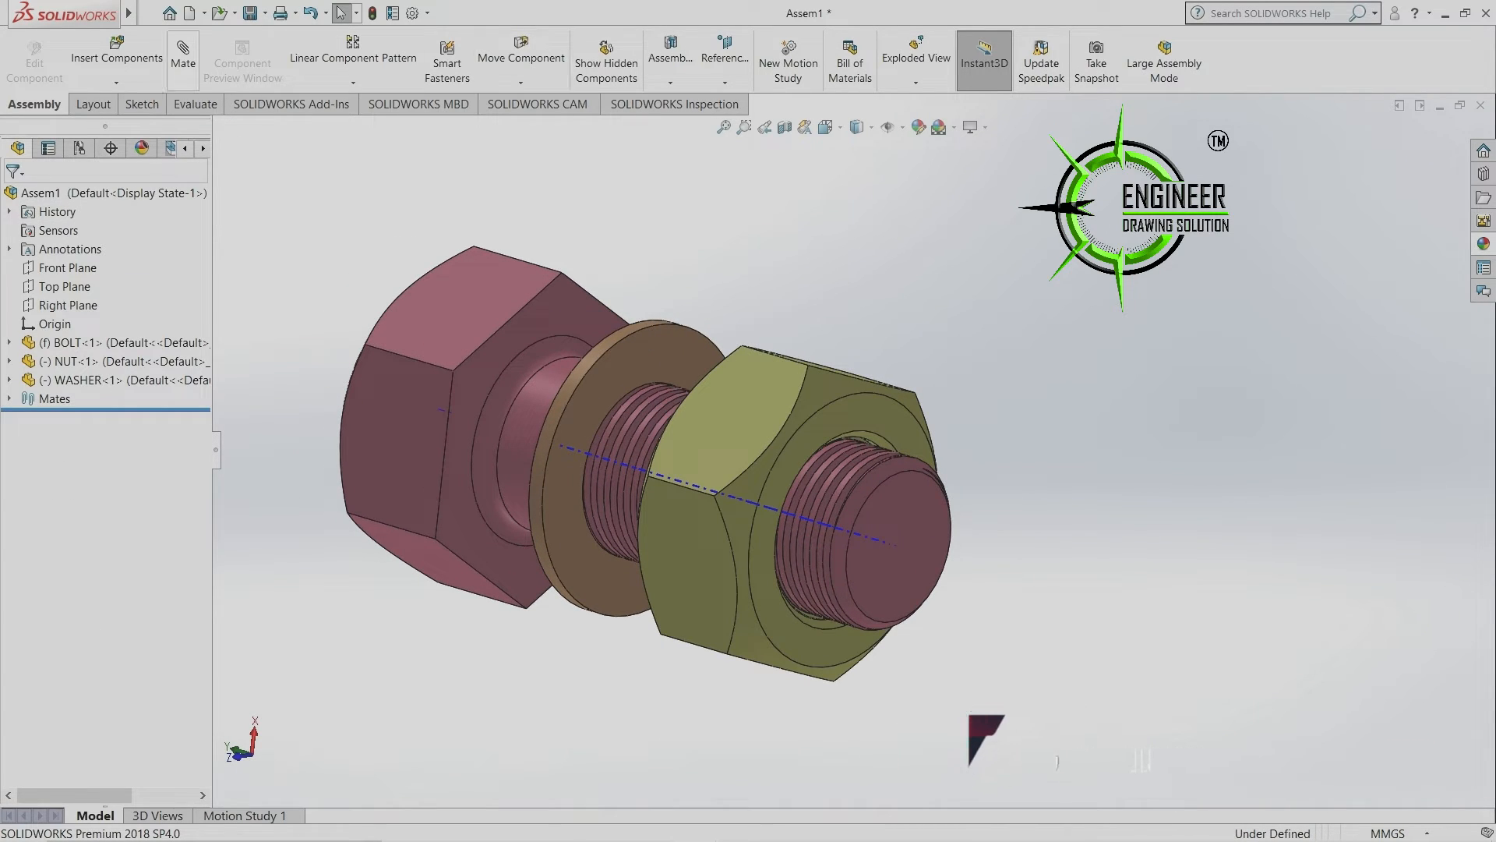
left_click(182, 61)
left_click(660, 356)
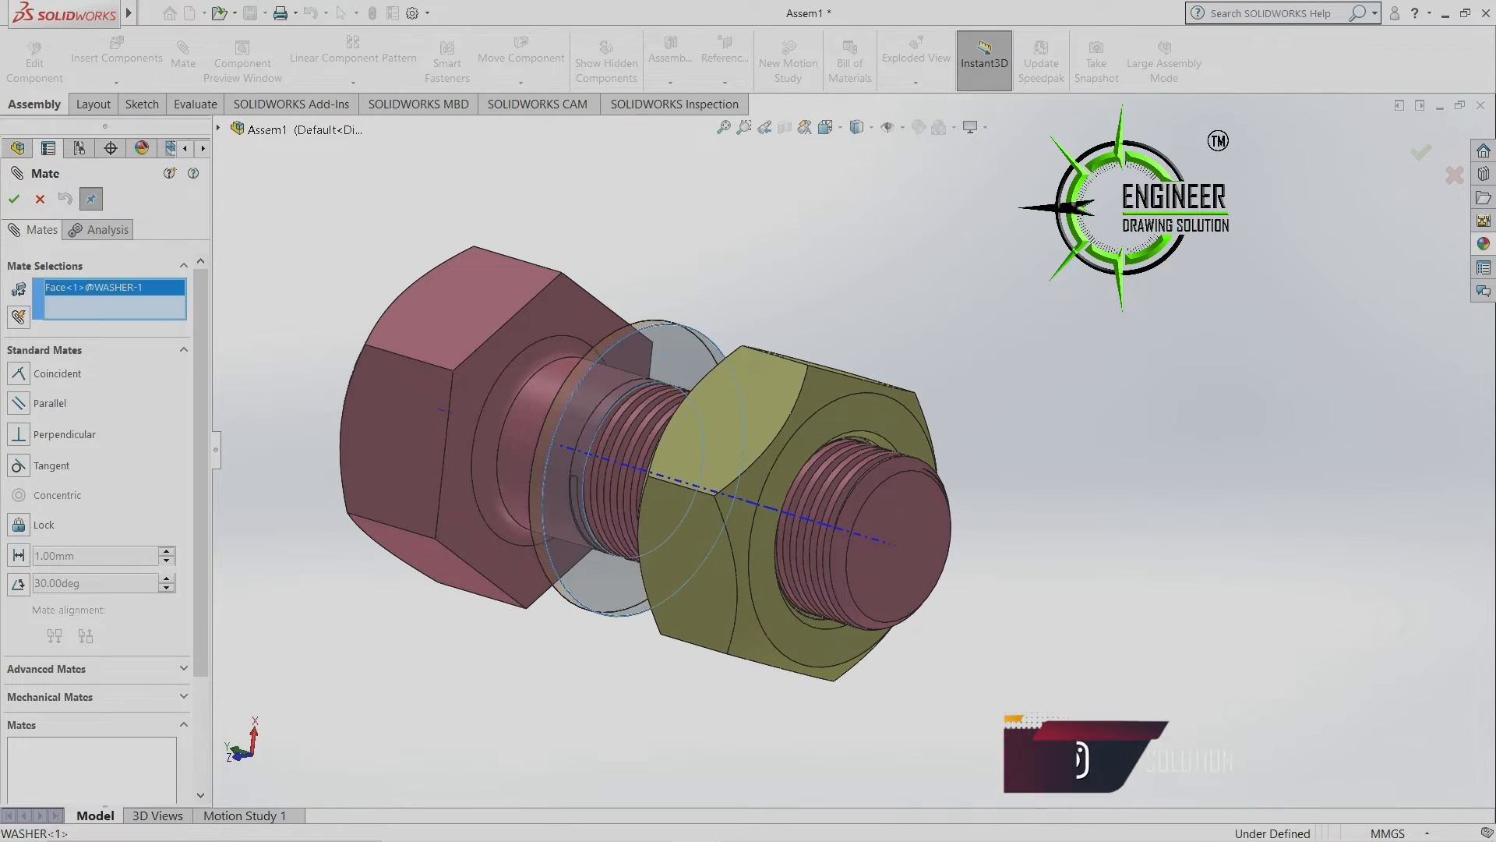
middle_click_drag(659, 356, 879, 380)
left_click(778, 380)
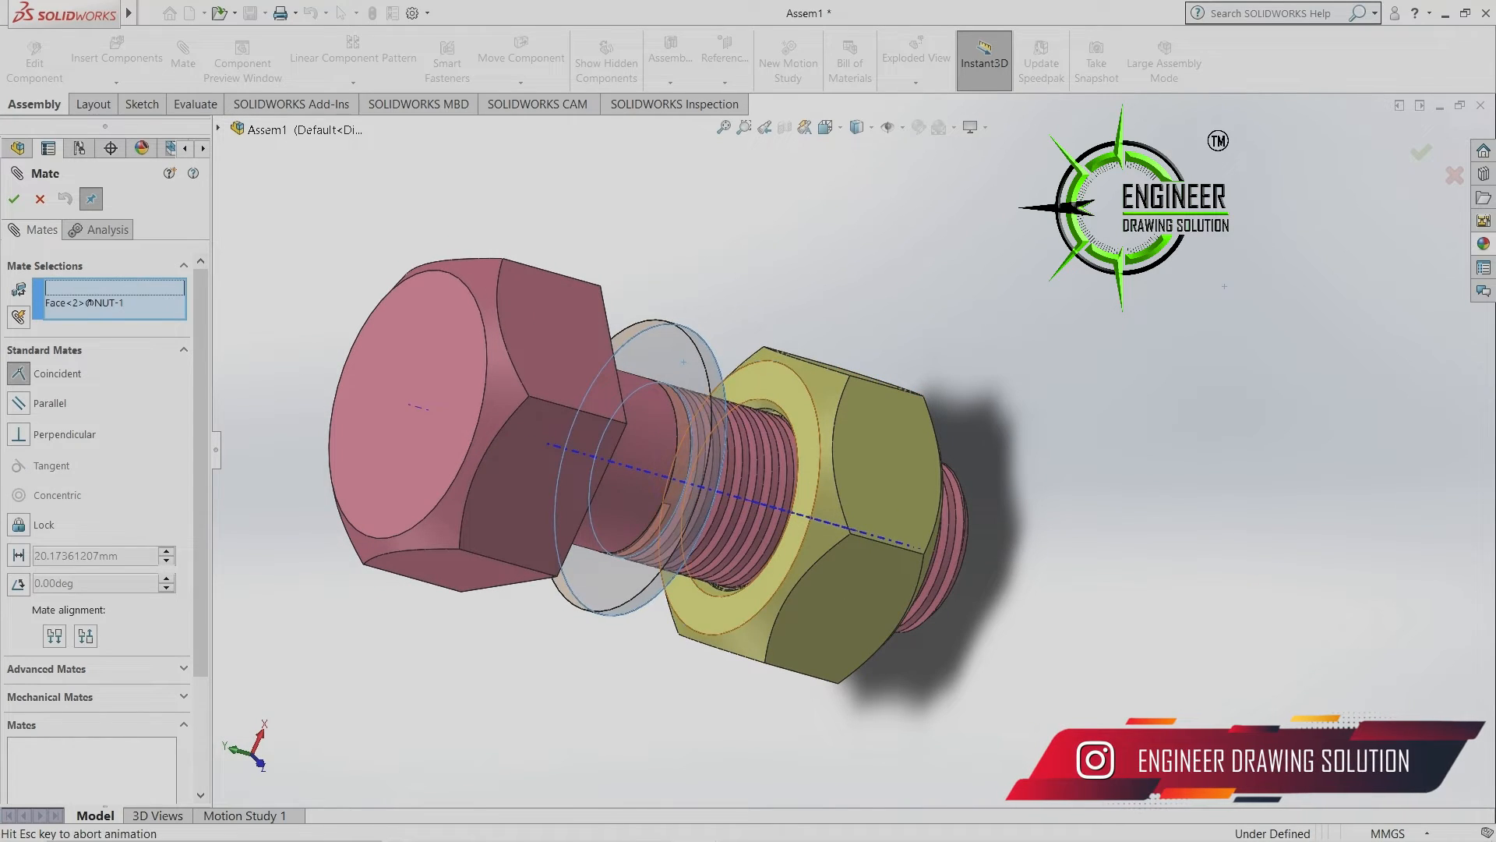
middle_click_drag(684, 362, 530, 375)
key("Return")
middle_click_drag(692, 411, 685, 343)
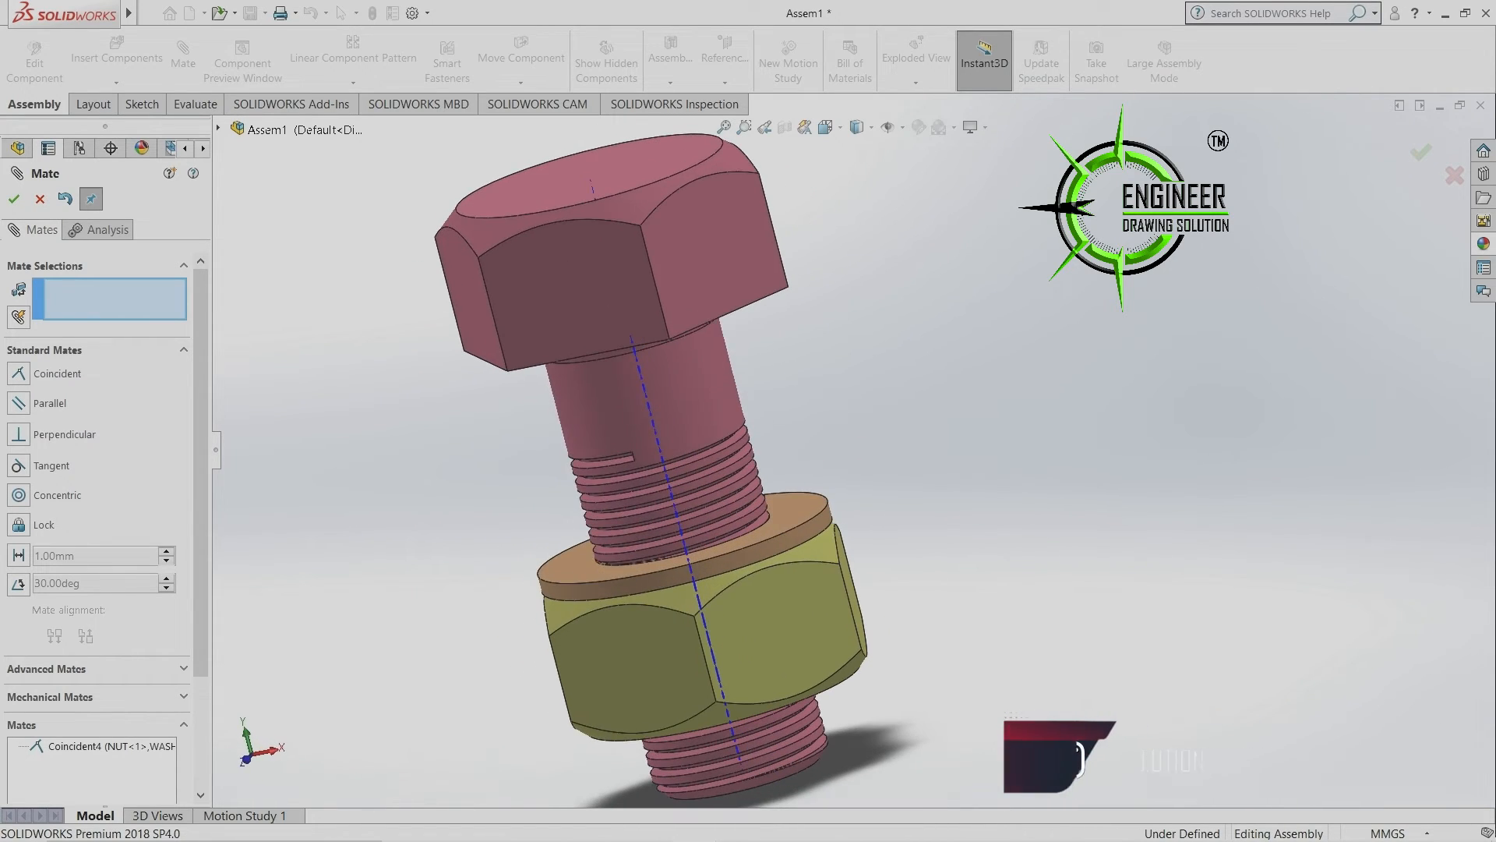
key("Escape")
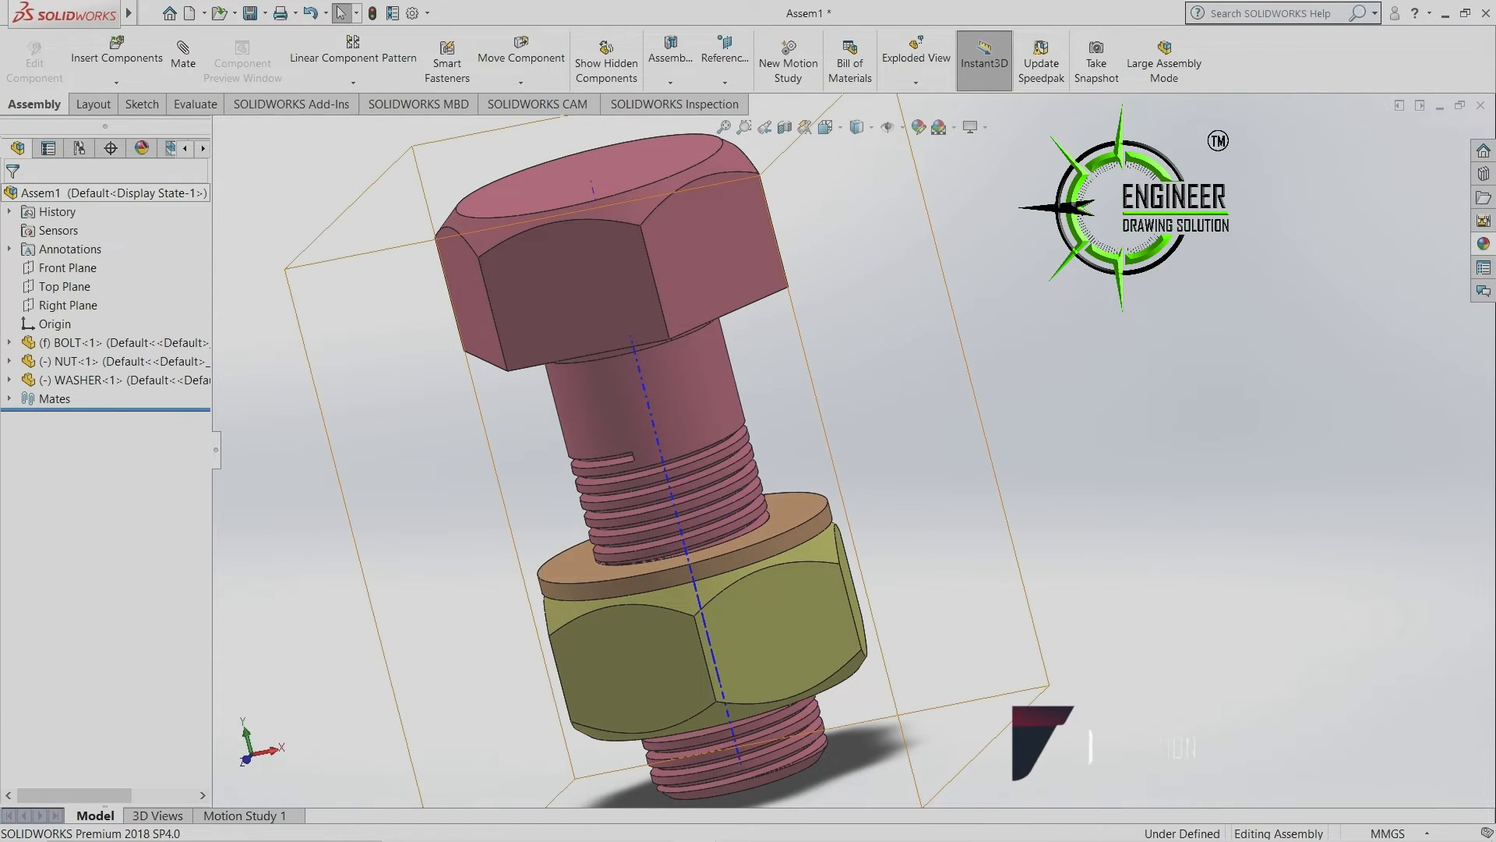
key("ctrl+7")
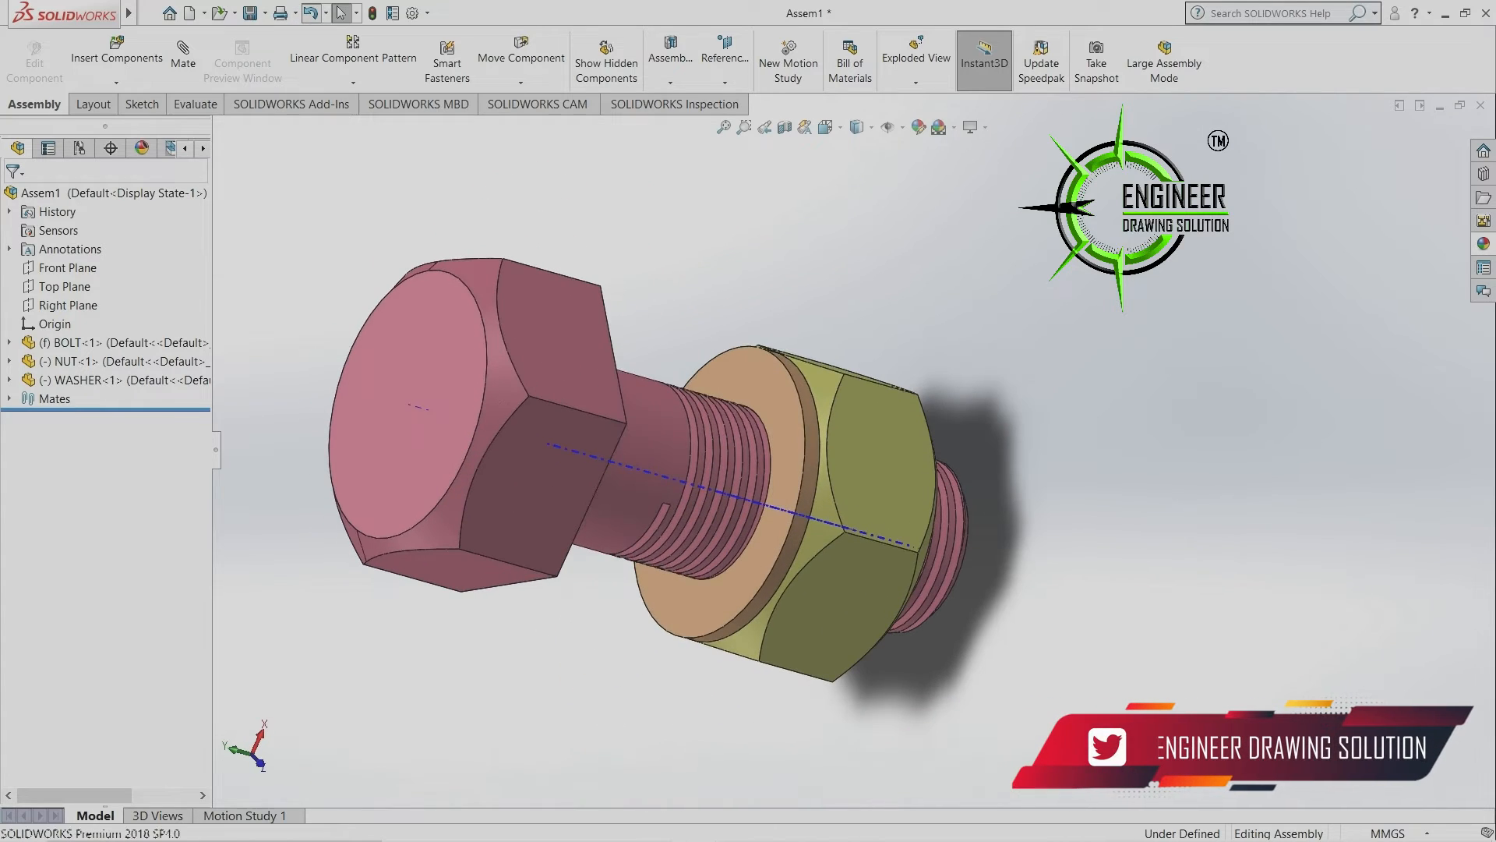
Undo the washer and nut mates and moves until all three parts are separate again.
left_click(311, 12)
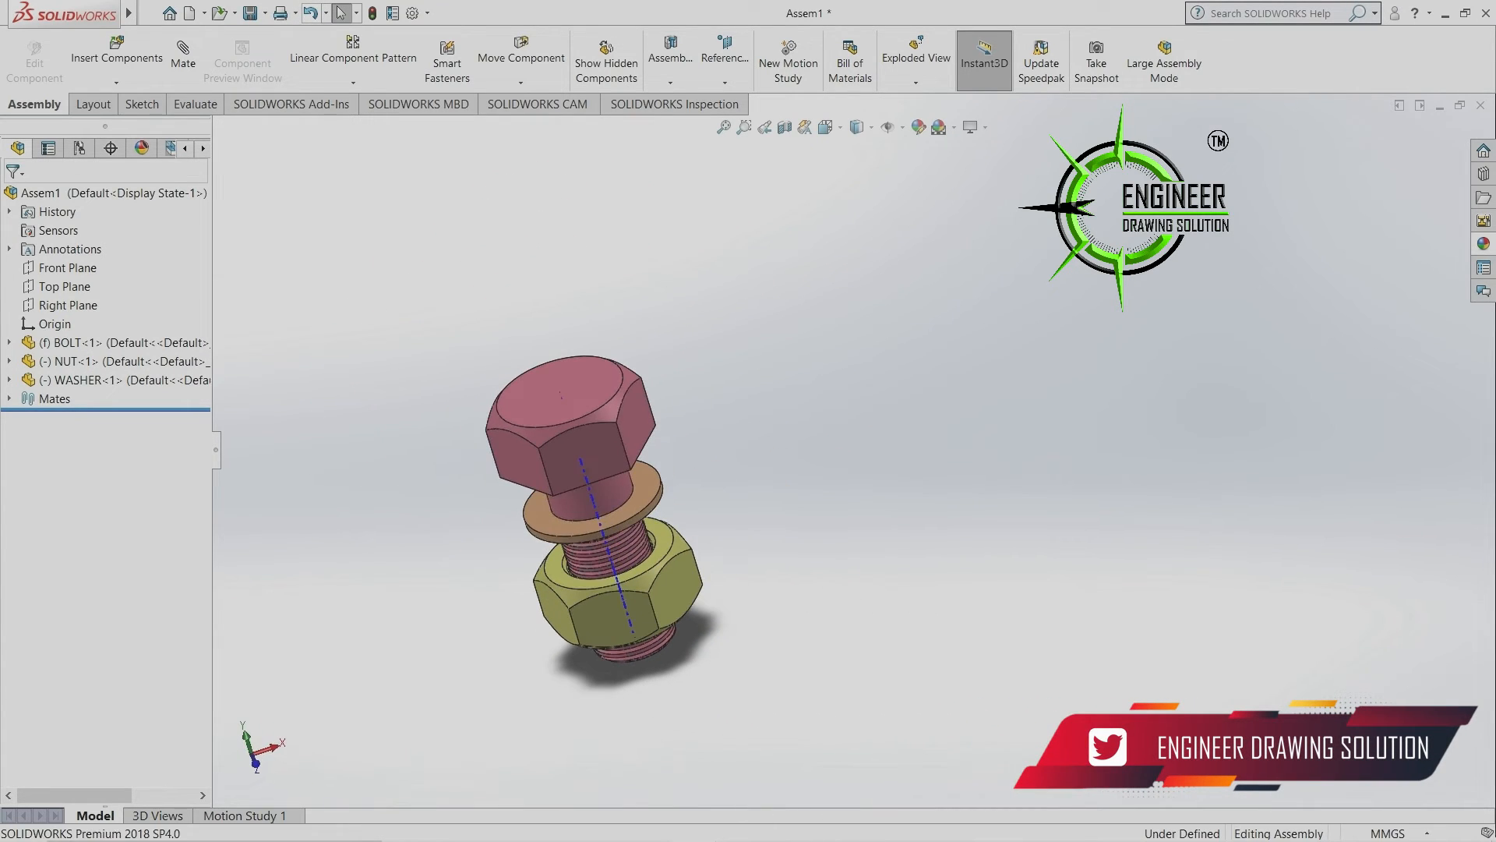
left_click(311, 12)
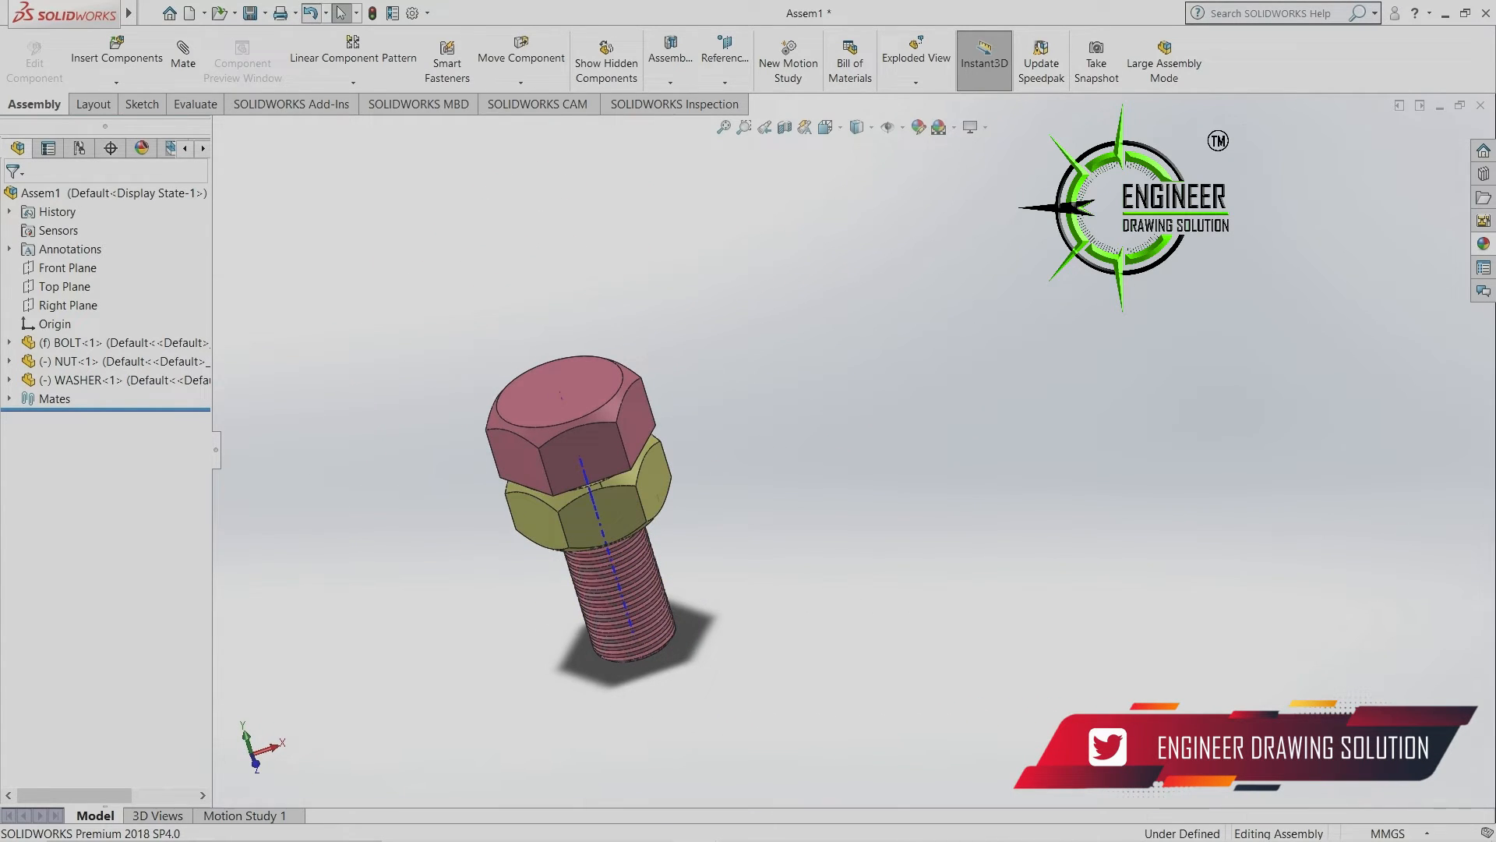
left_click(311, 12)
left_click(311, 12)
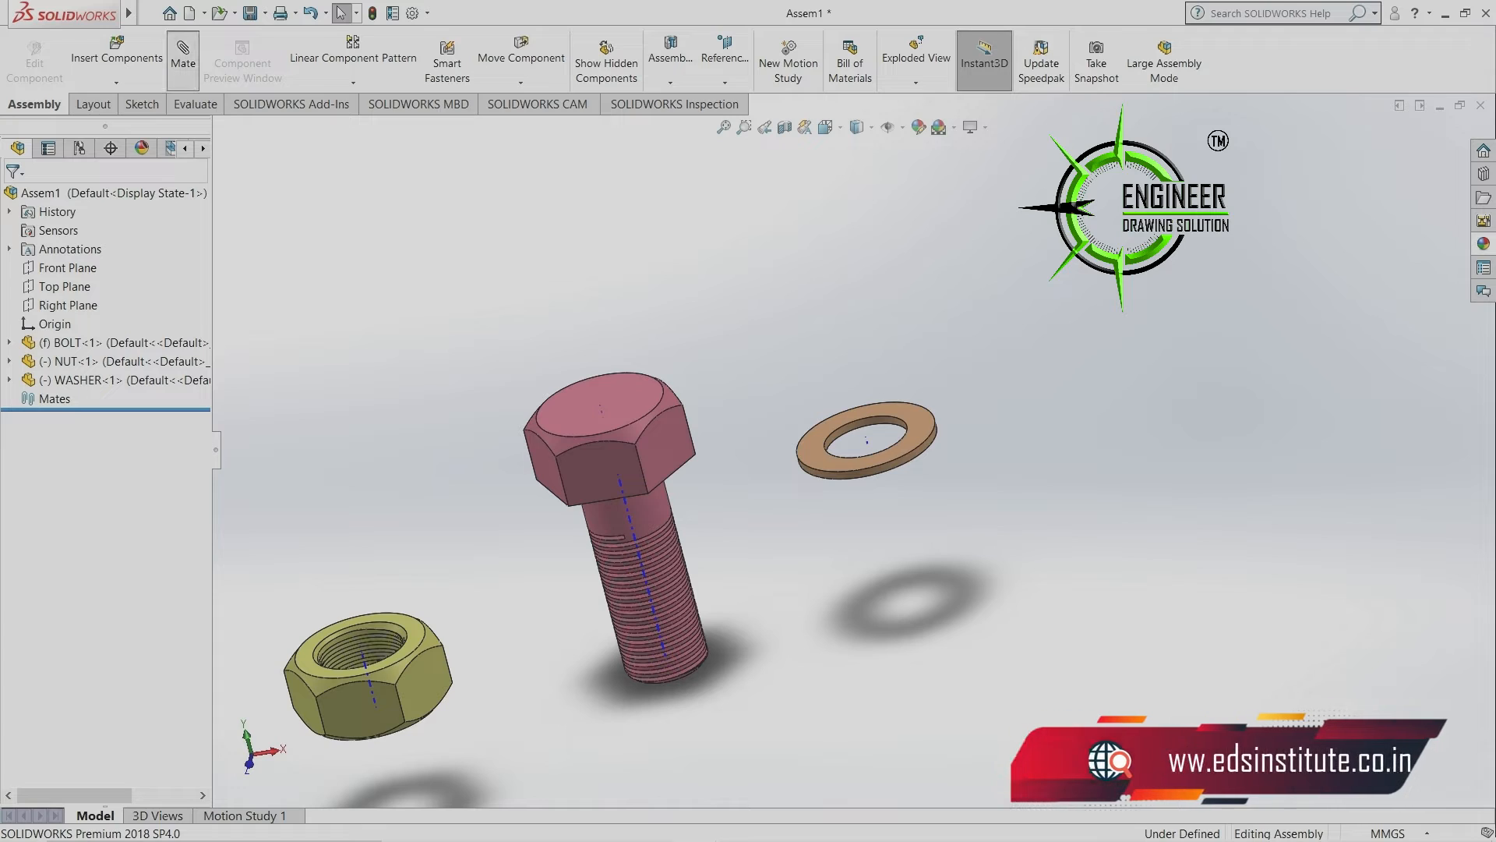
Mate the washer's inner hole face concentric with the bolt's cylindrical shank.
left_click(183, 60)
scroll(884, 423, "down", 8)
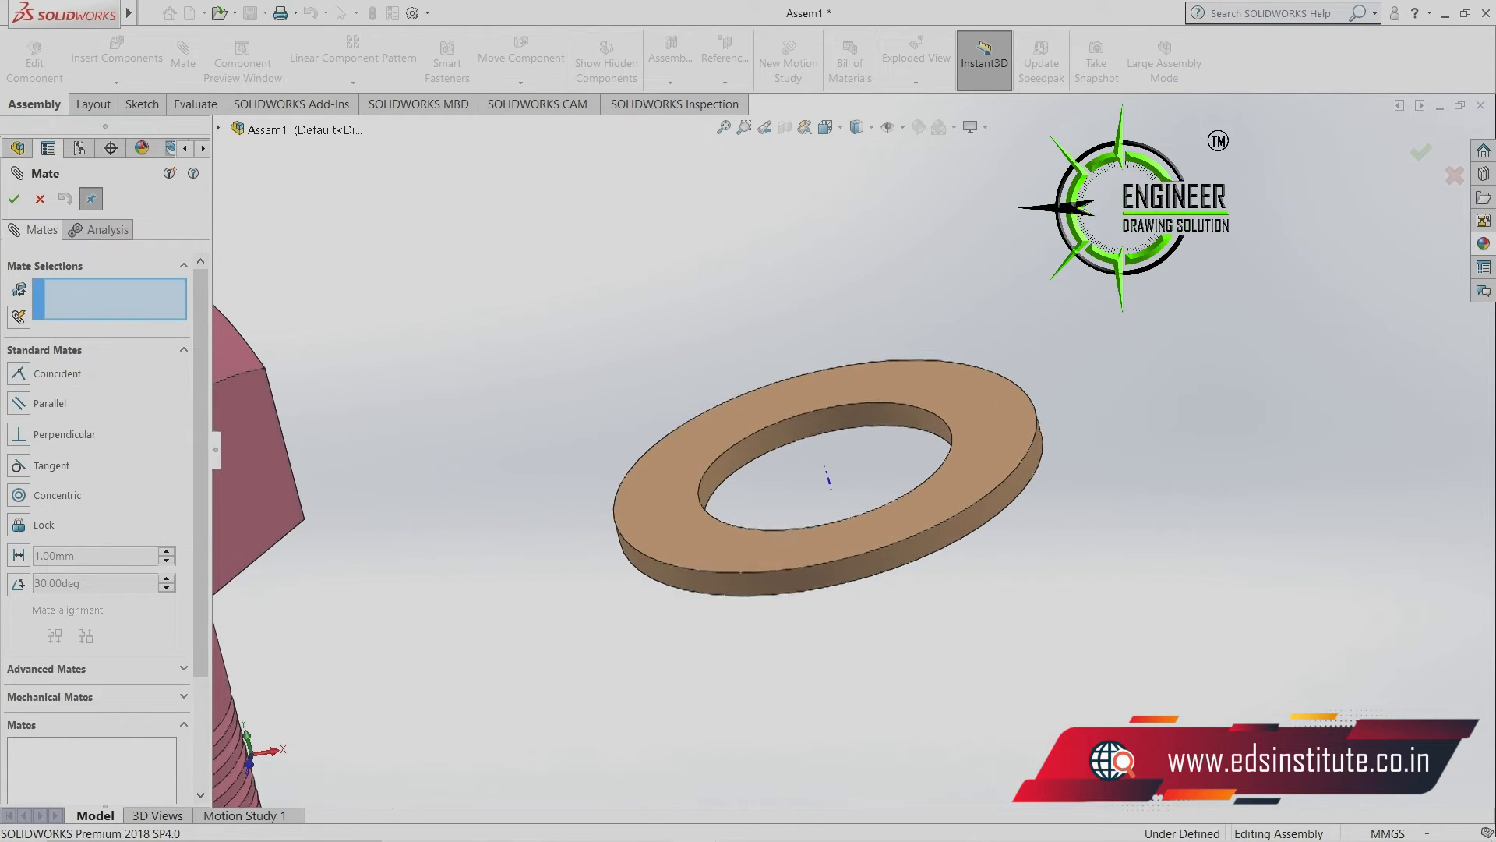
scroll(857, 421, "up", 4)
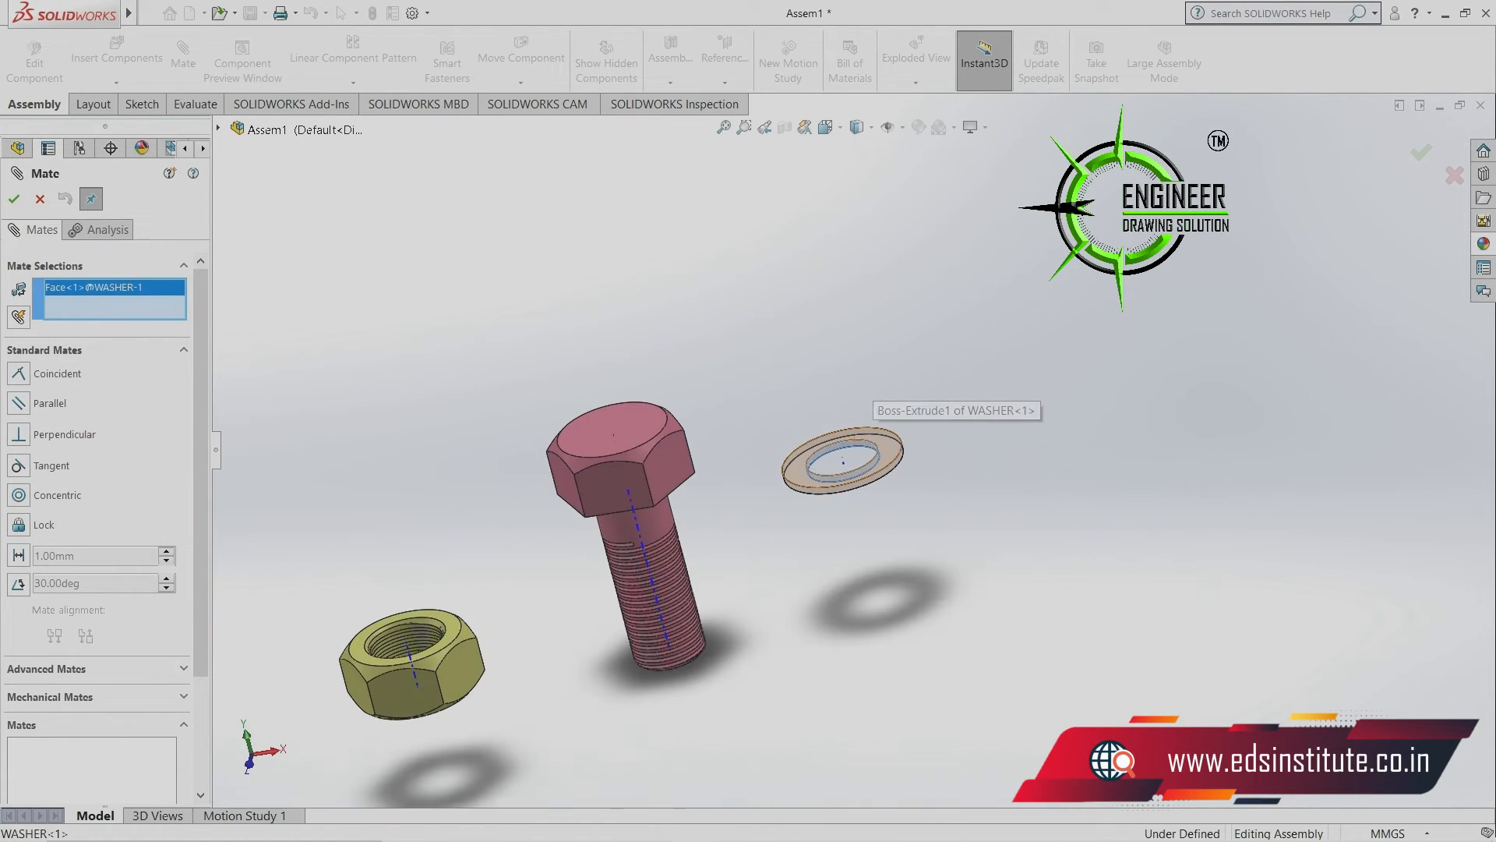
scroll(896, 417, "down", 5)
left_click(668, 500)
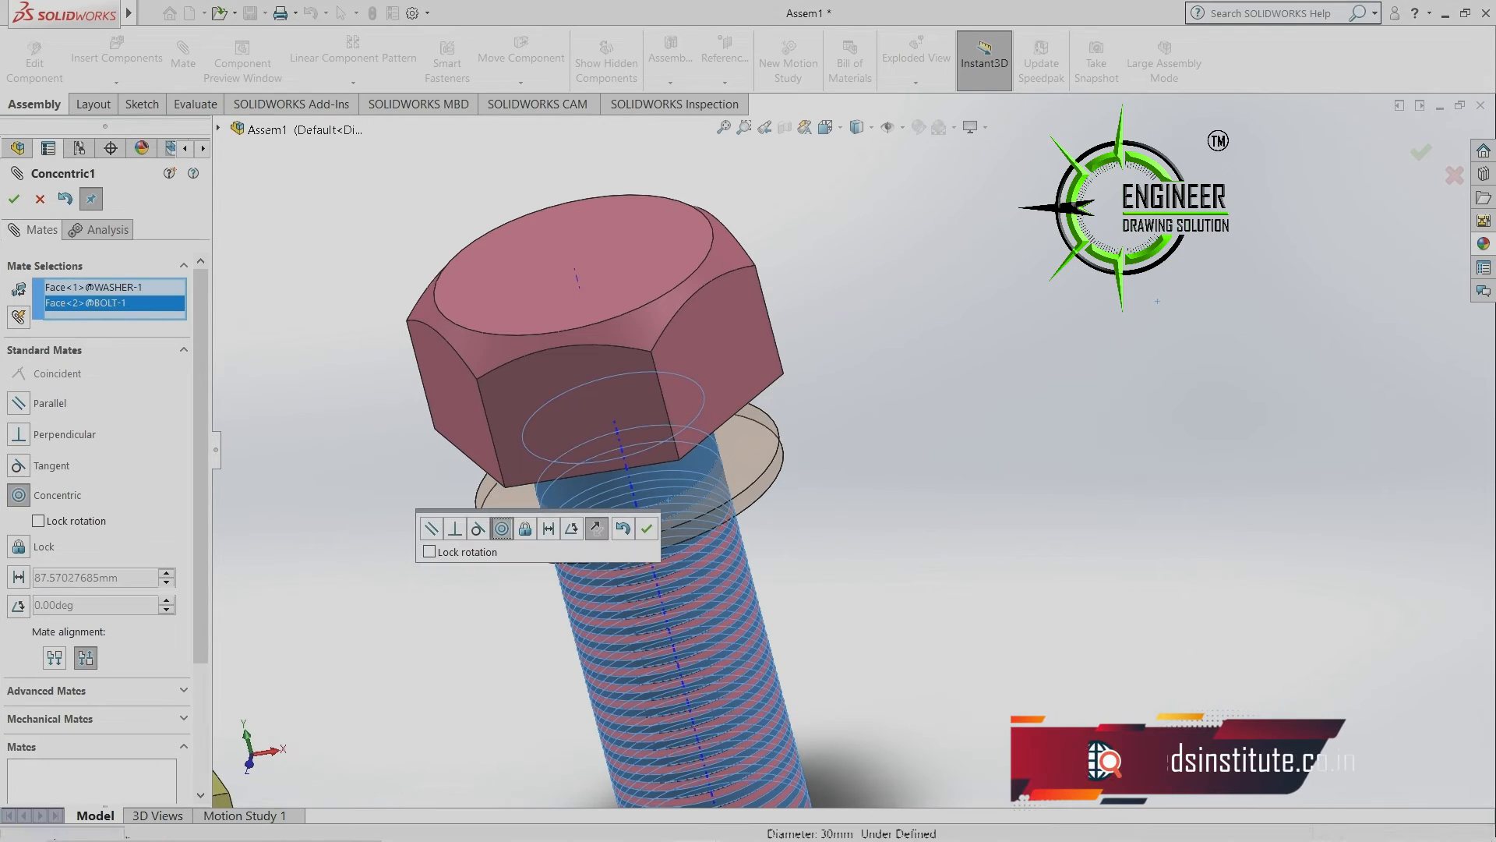
left_click(647, 529)
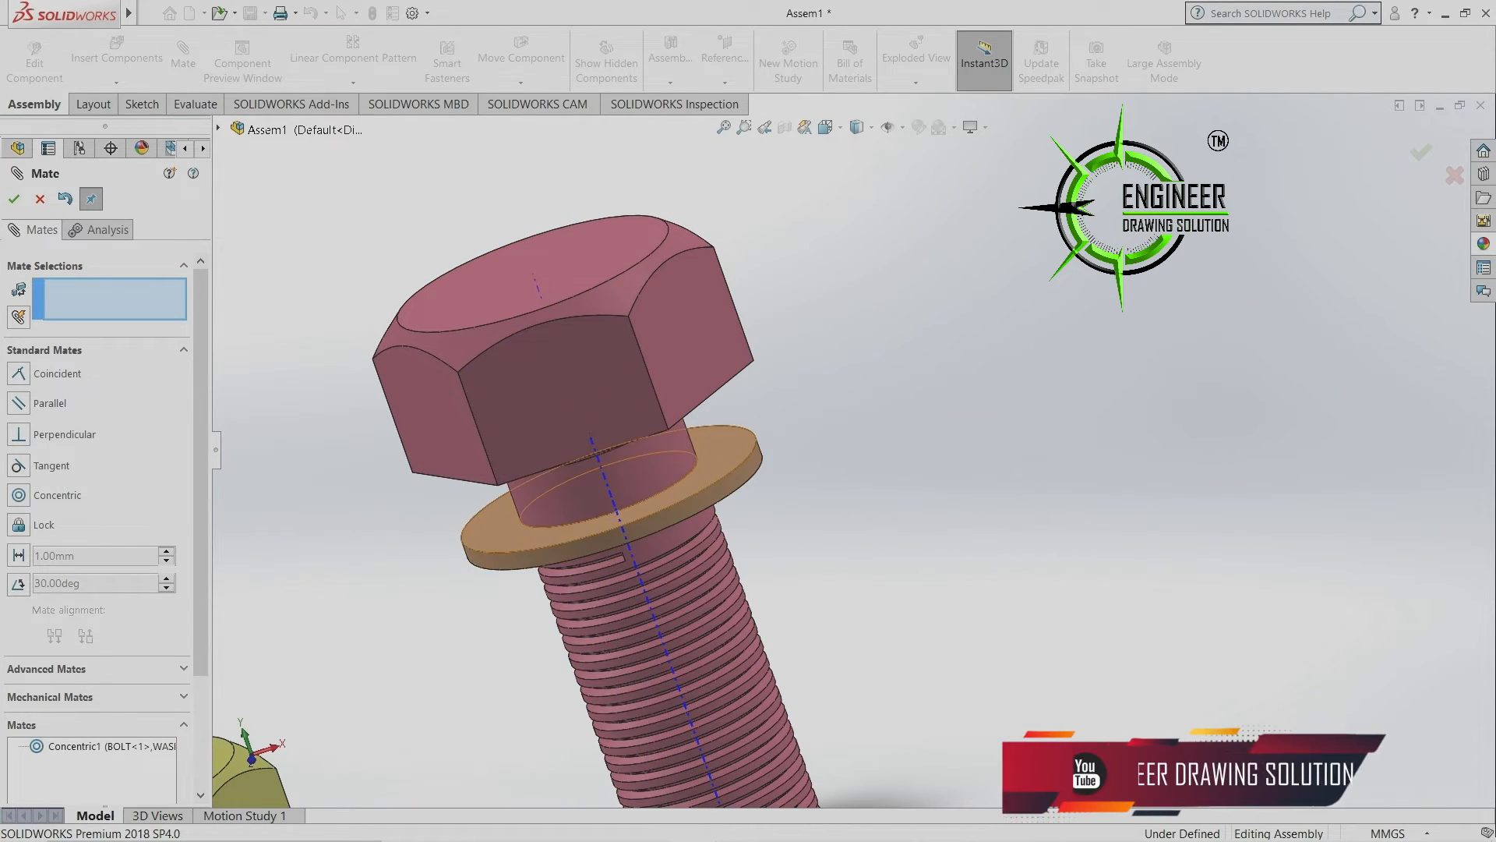
Mate the washer's flat face coincident with the underside of the bolt head.
middle_click_drag(752, 444, 720, 389)
scroll(736, 484, "down", 4)
left_click(736, 485)
scroll(736, 485, "up", 4)
left_click(720, 417)
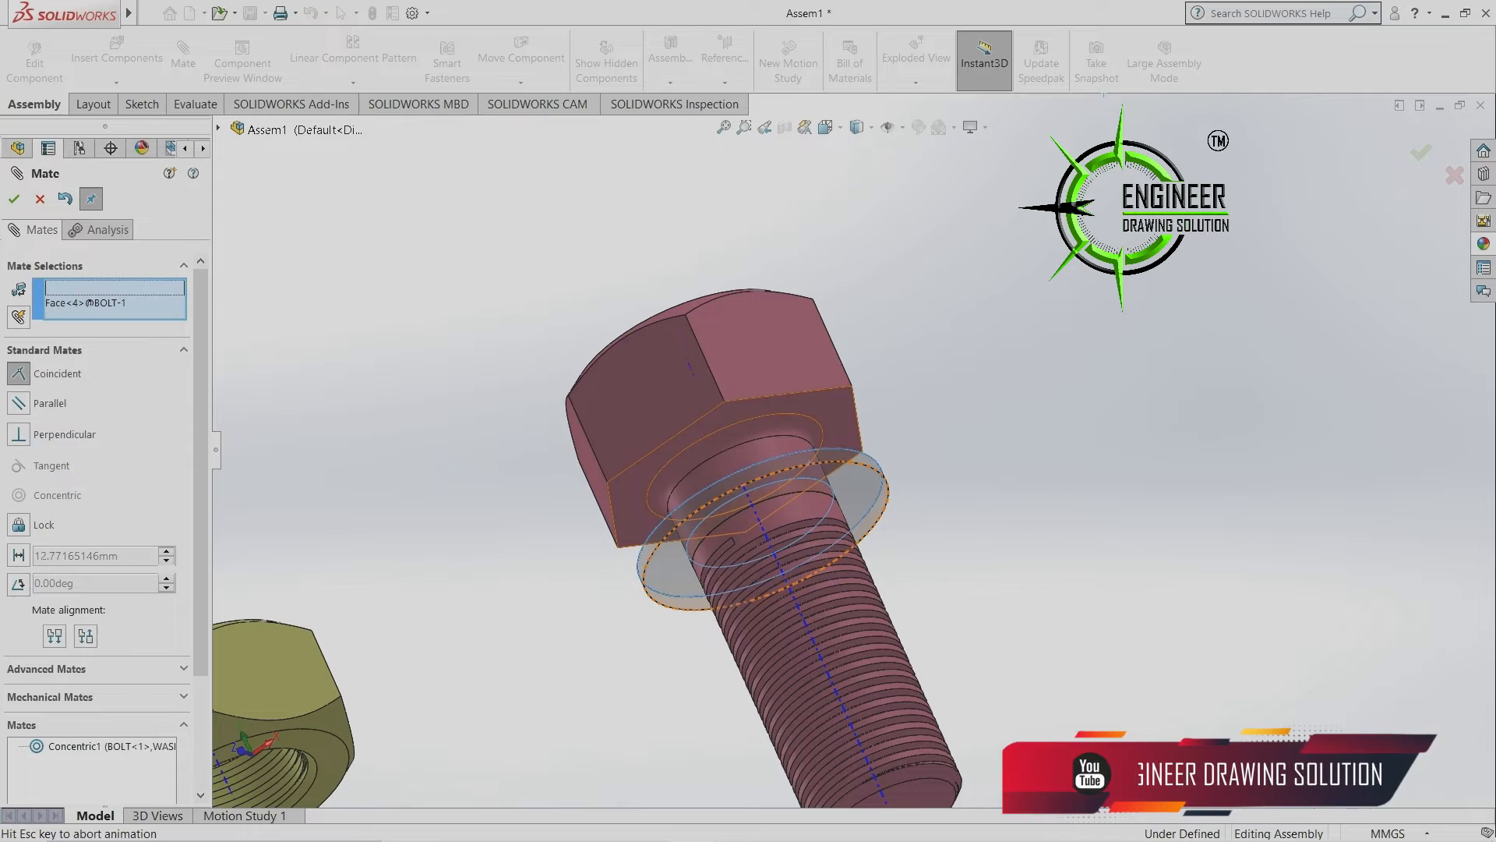
key("Return")
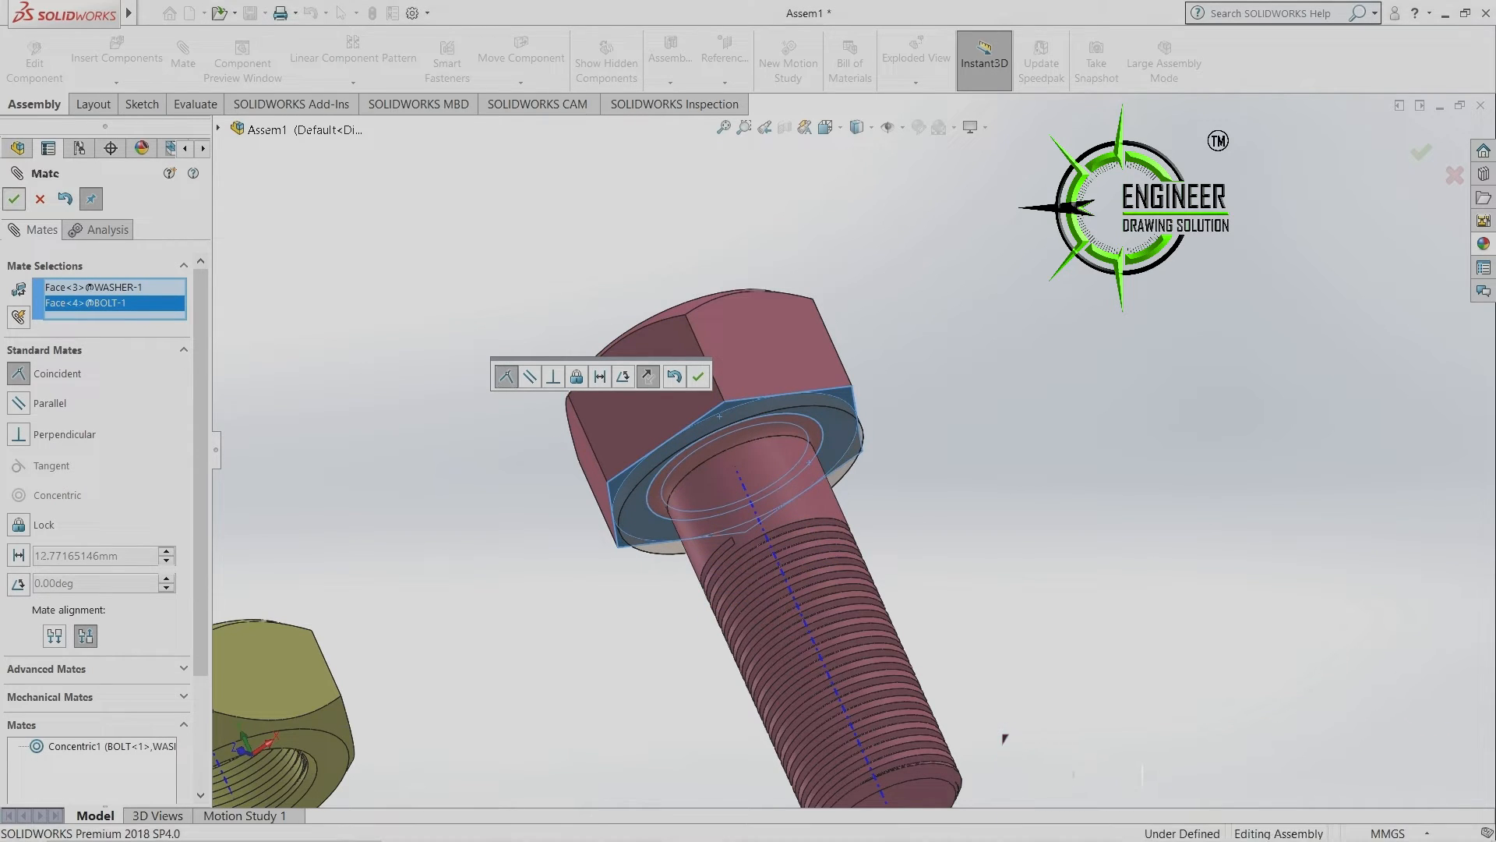
Mate the nut's inner thread face tangent to the bolt's shank and finish the Mate command.
scroll(826, 405, "up", 3)
middle_click_drag(779, 436, 779, 499)
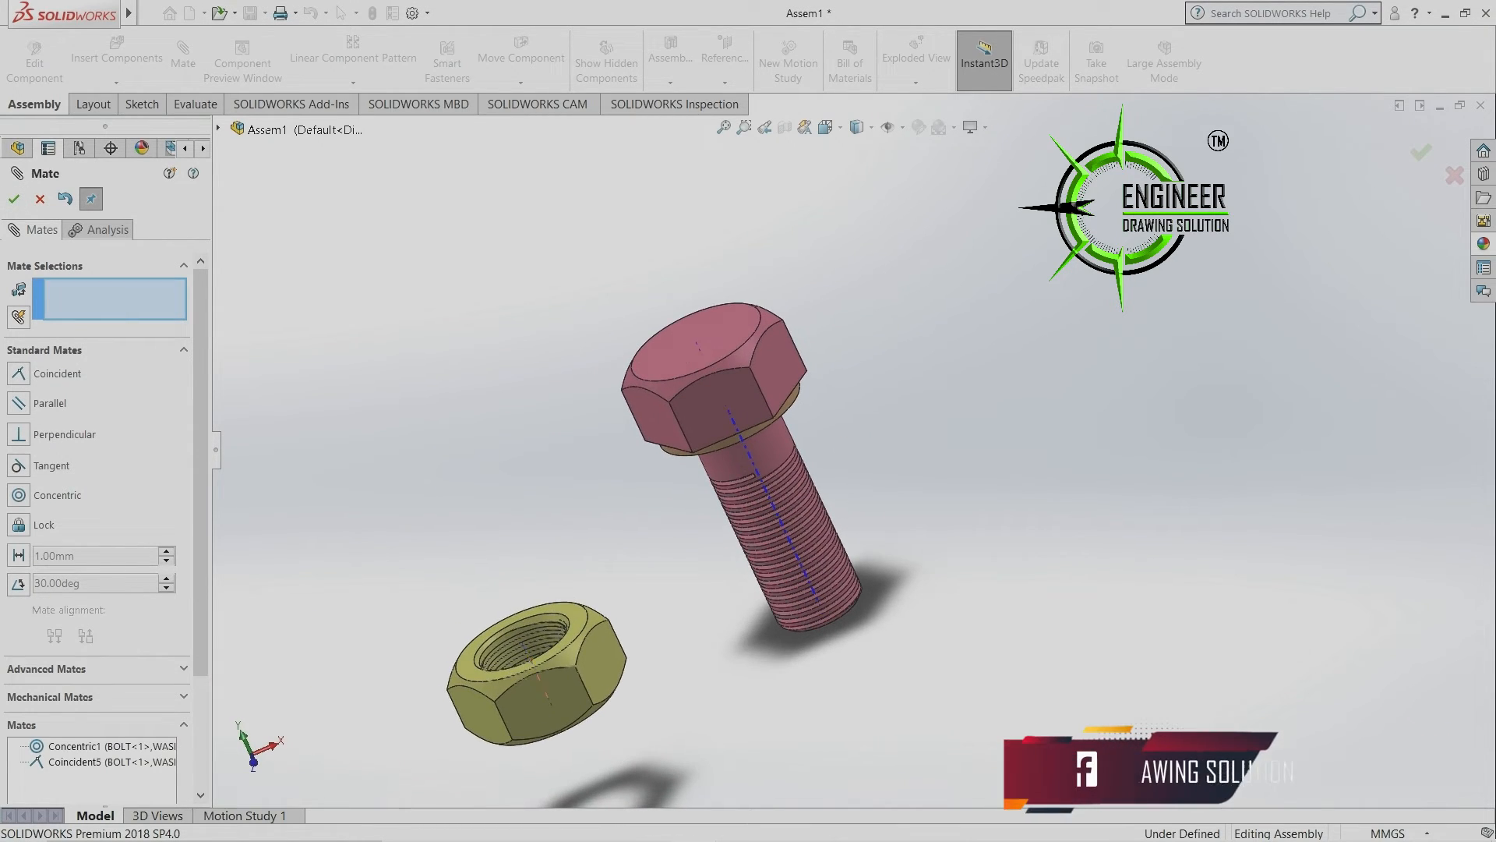
scroll(515, 647, "down", 6)
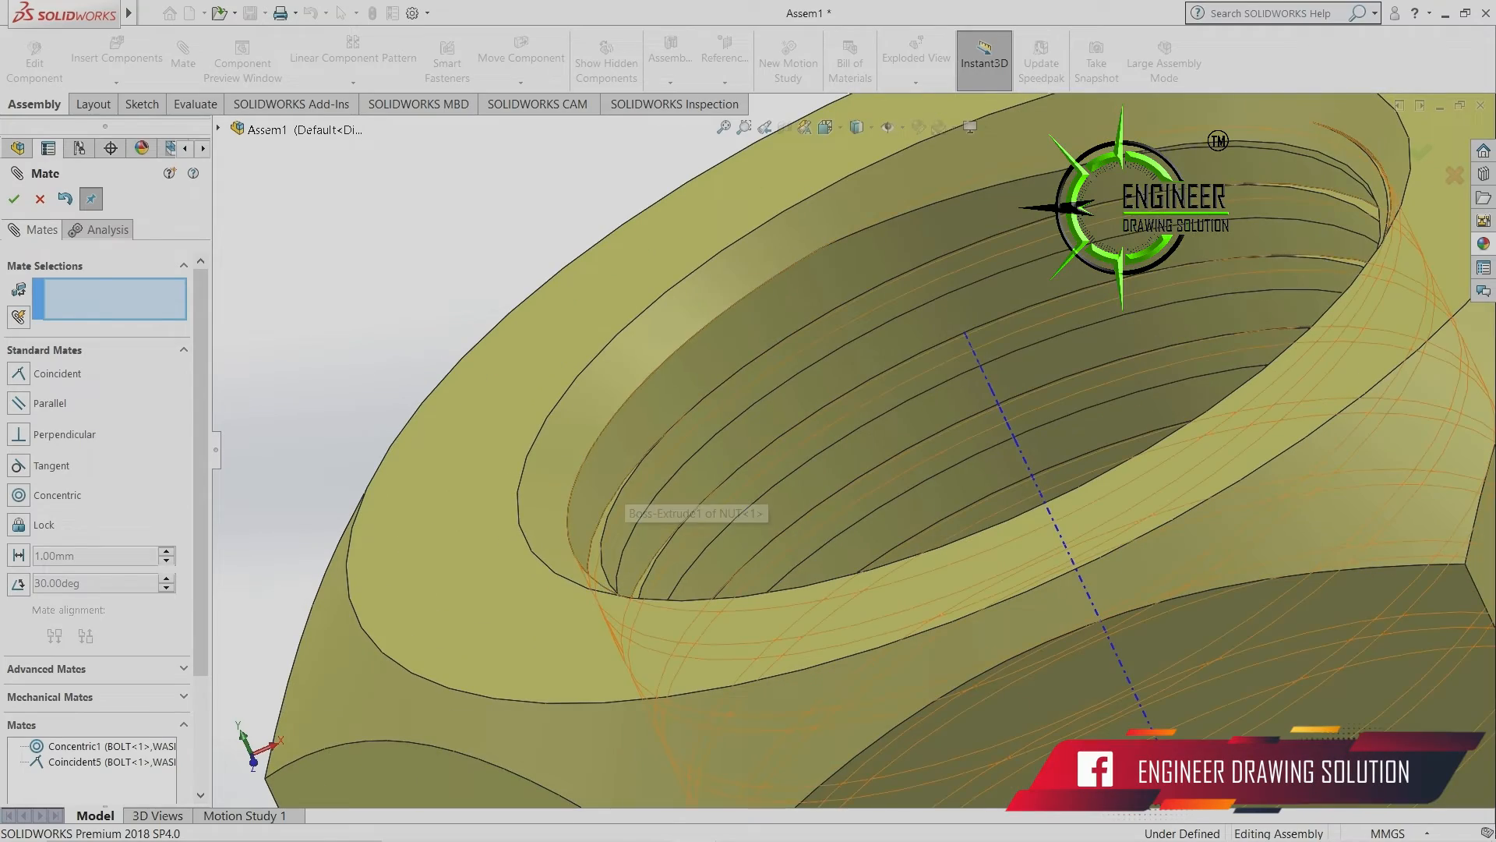
left_click(623, 456)
scroll(877, 487, "up", 9)
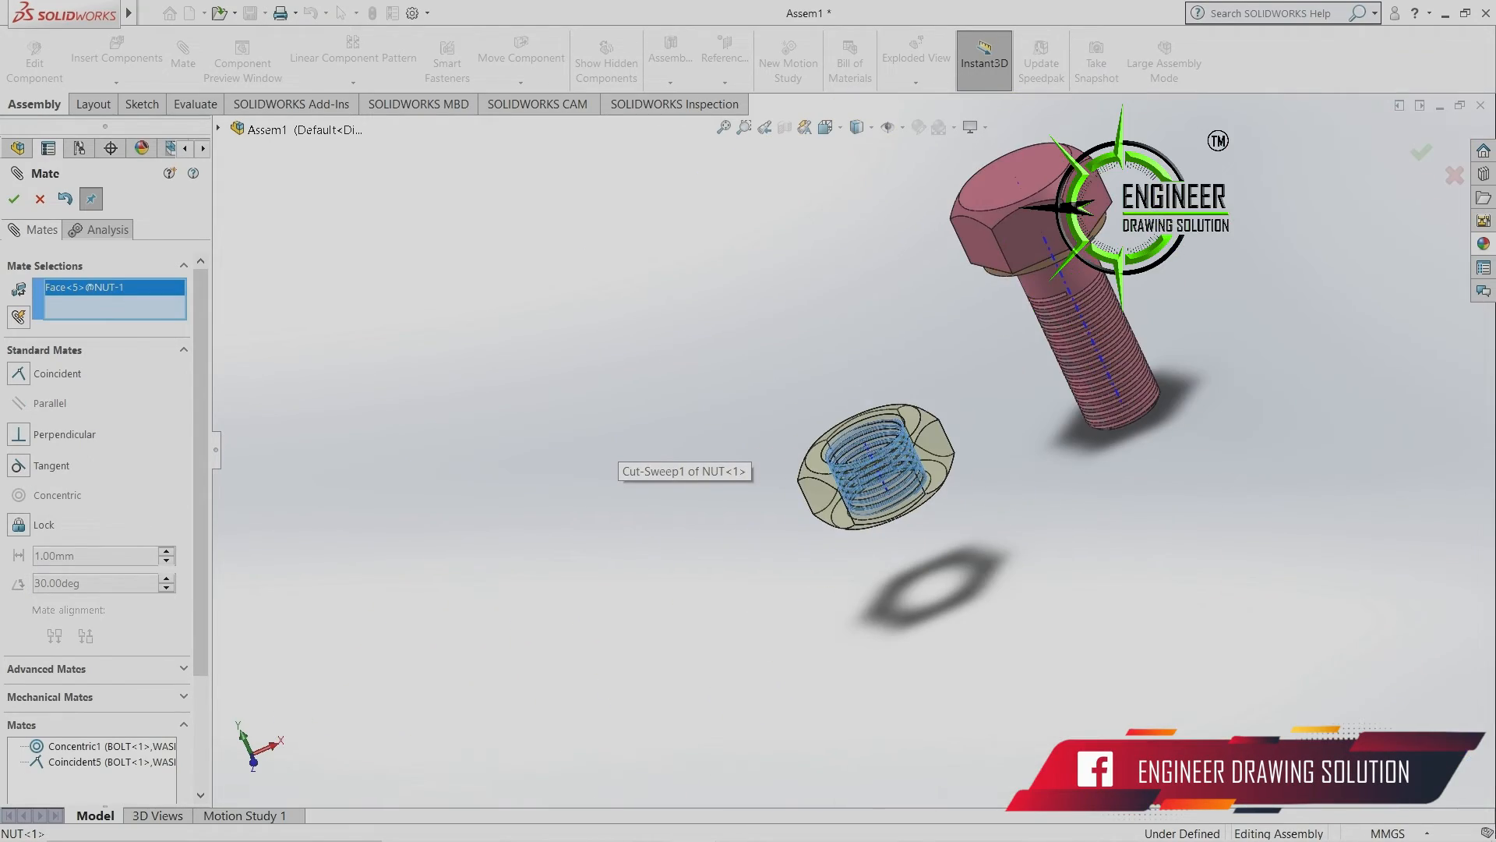
scroll(1153, 233, "down", 6)
scroll(617, 467, "down", 2)
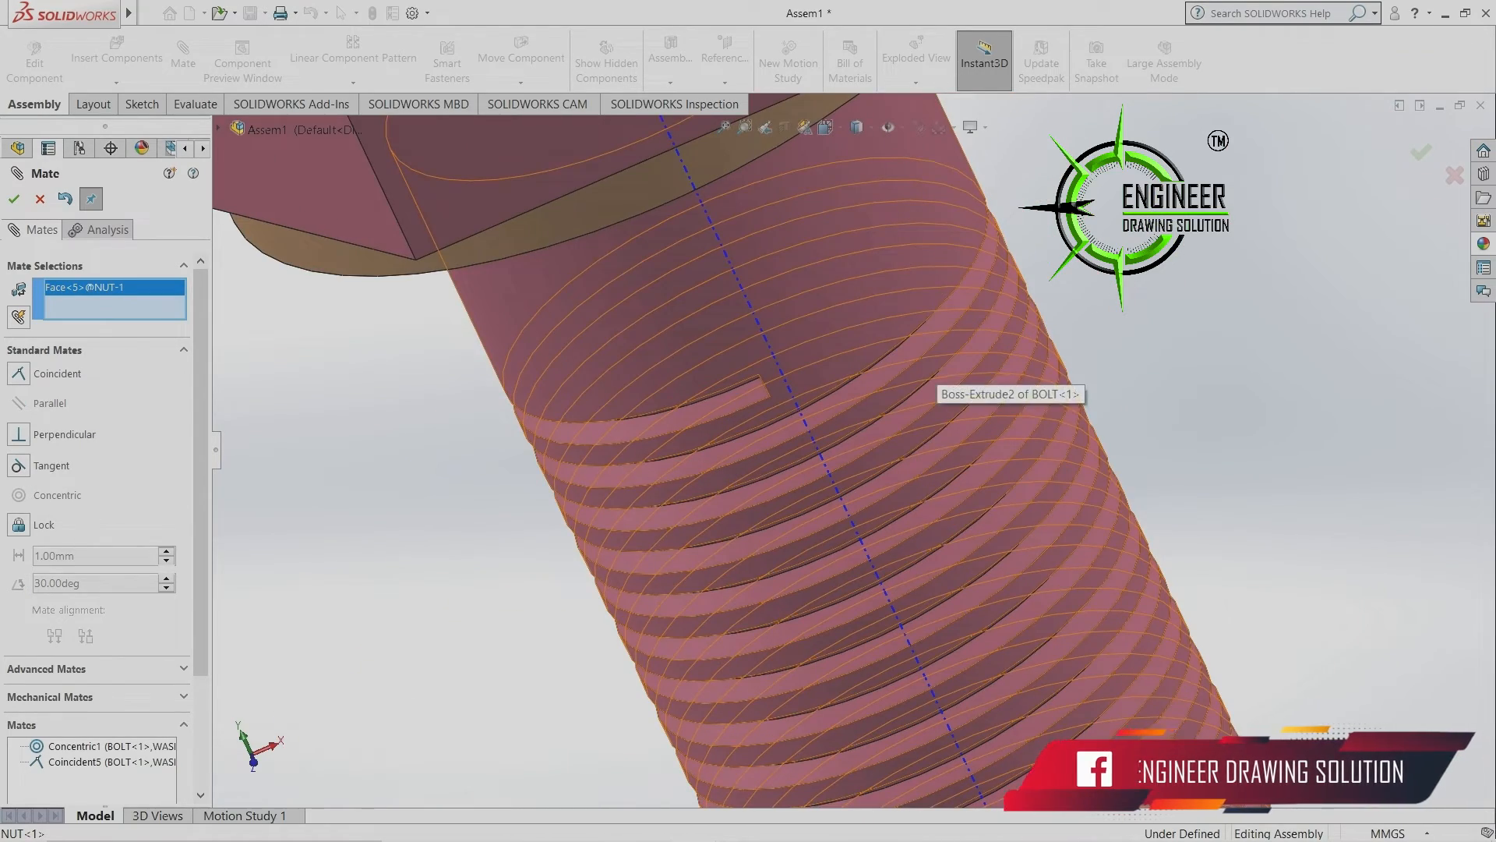
left_click(931, 380)
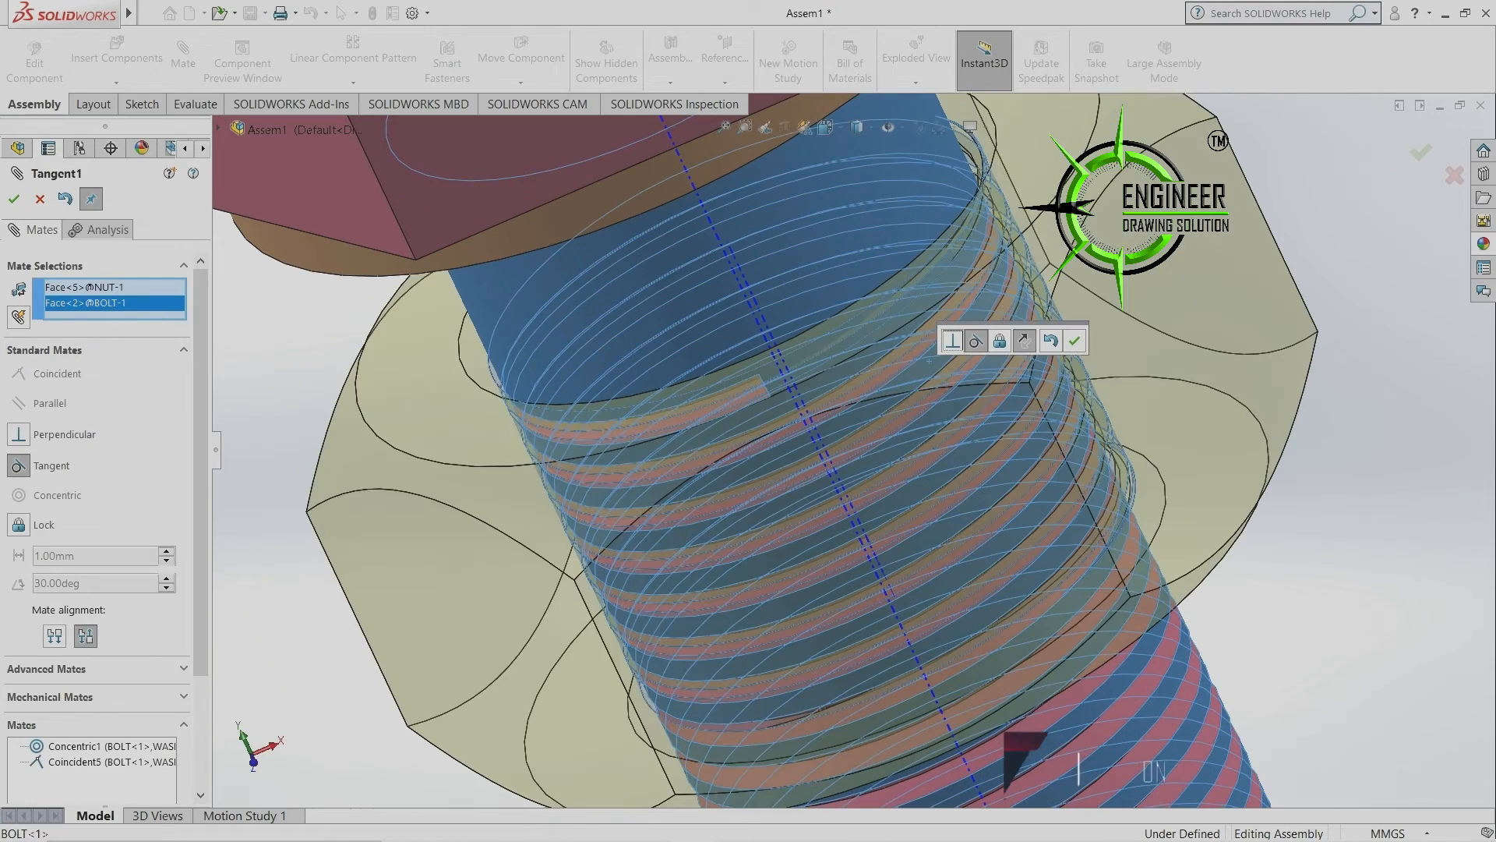
key("Return")
scroll(968, 443, "up", 5)
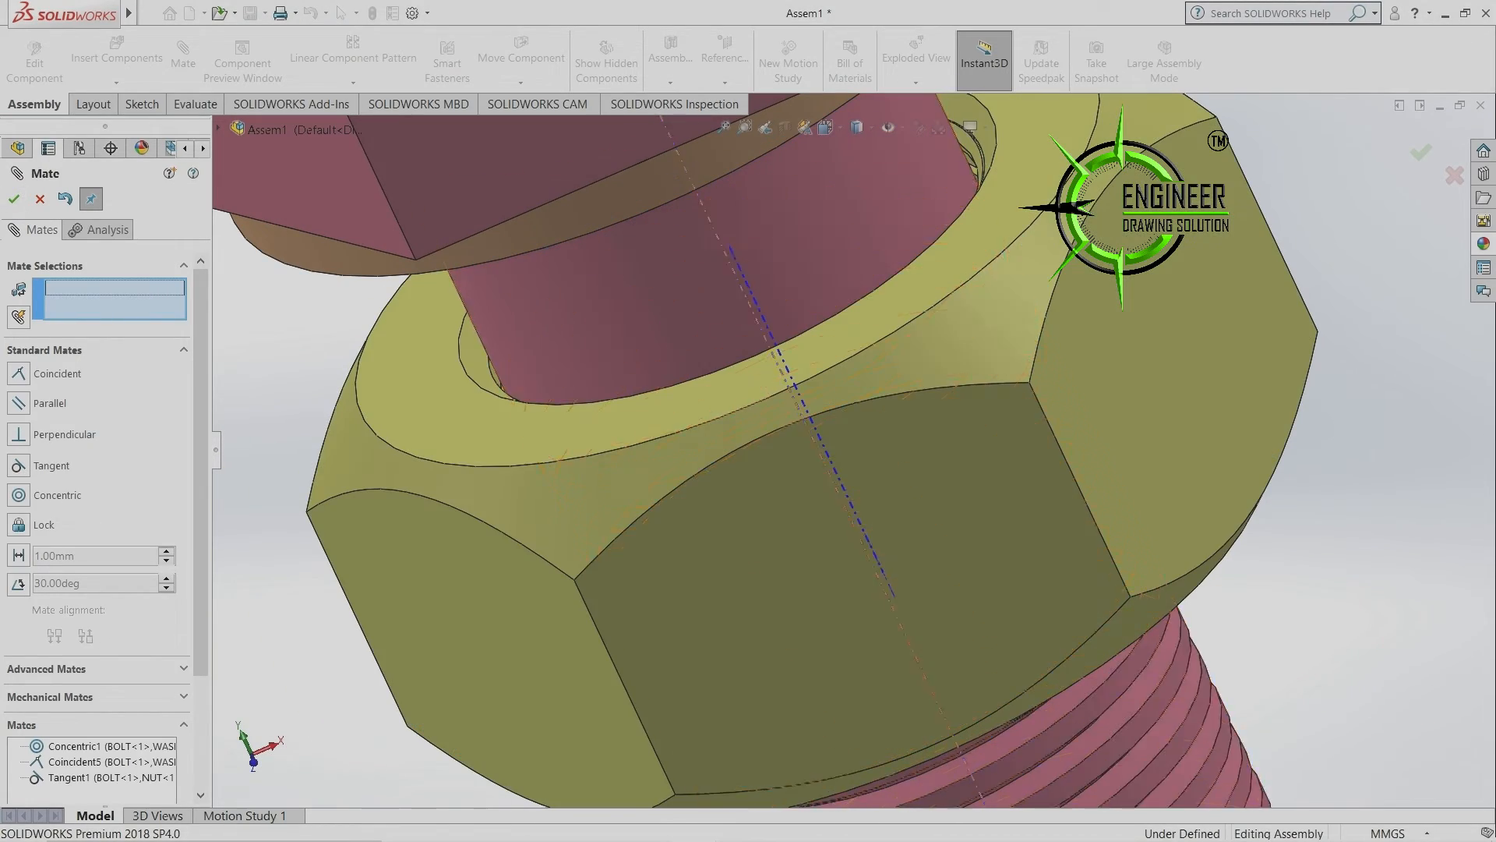
mouse_move(968, 443)
middle_mouse_down()
mouse_move(1075, 491)
mouse_move(975, 436)
middle_mouse_up()
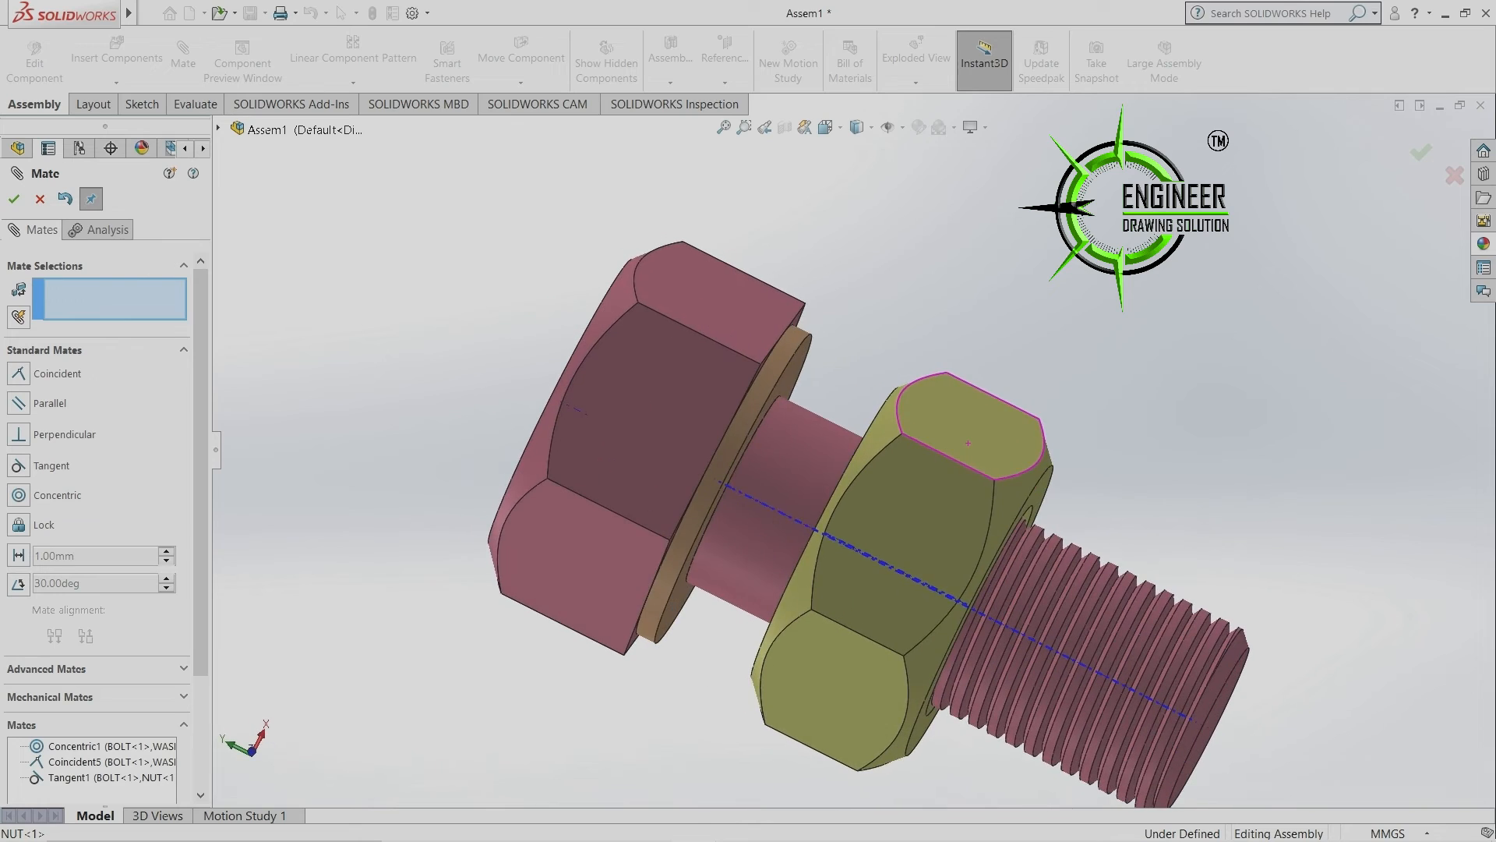
left_click(14, 199)
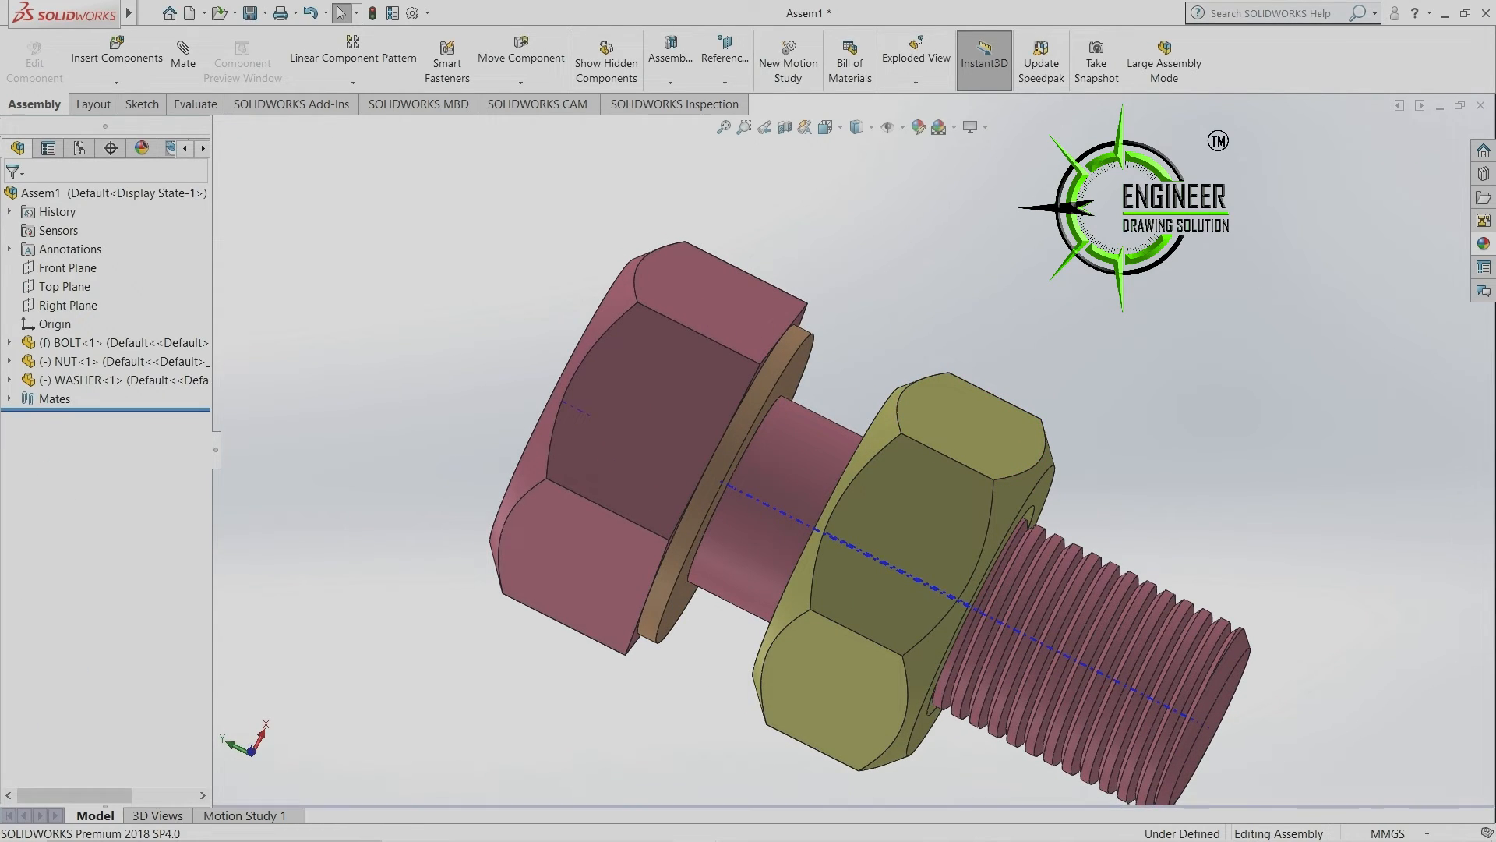
Try to shift the nut sideways off the bolt's axis with Move Component.
left_click(521, 57)
left_click_drag(981, 580, 981, 475)
key("Escape")
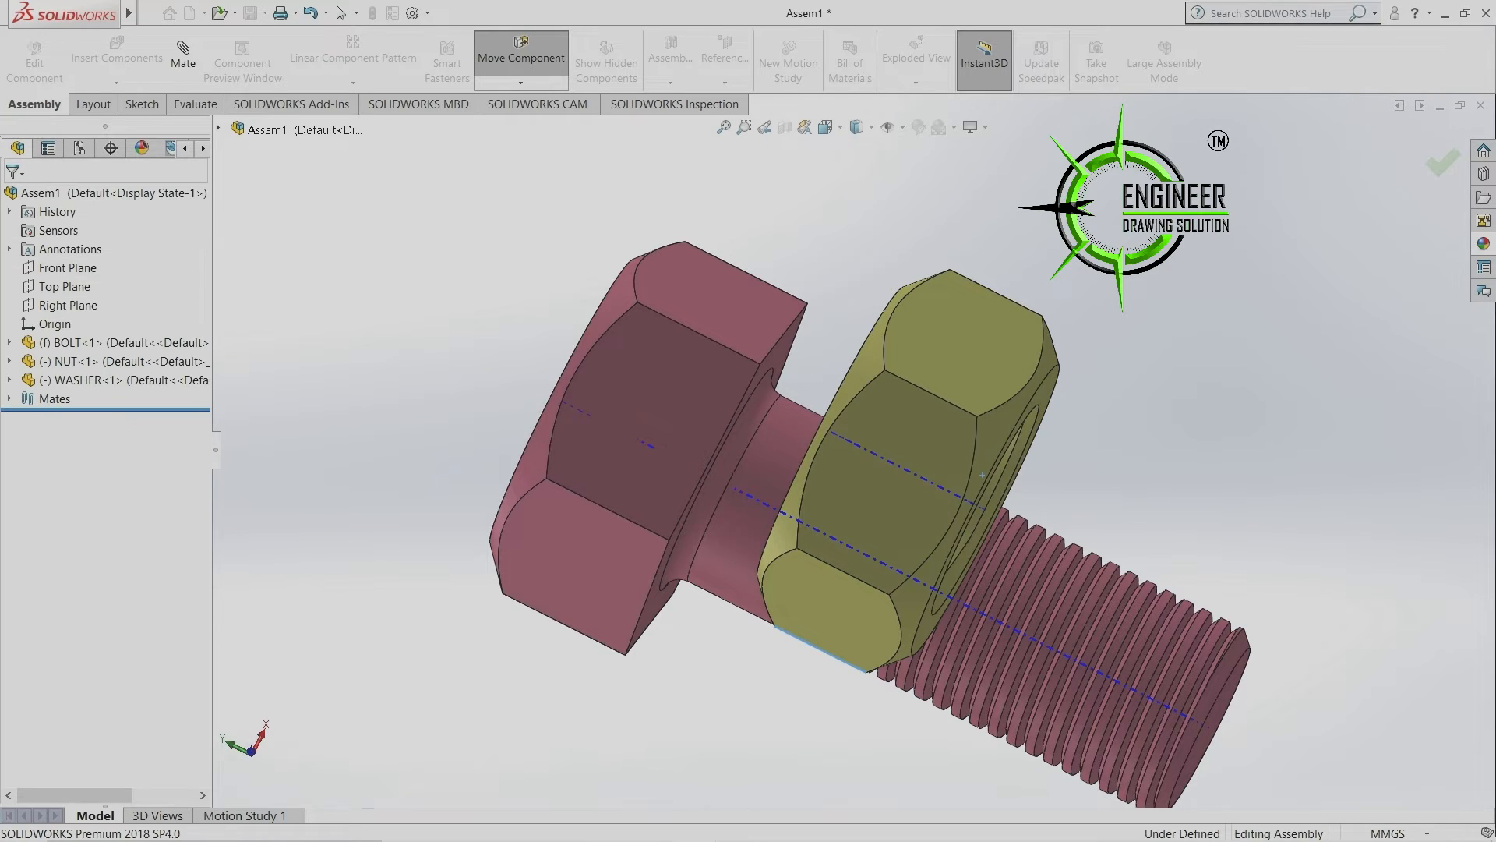
mouse_move(982, 474)
middle_mouse_down()
mouse_move(1068, 499)
mouse_move(925, 527)
mouse_move(960, 551)
middle_mouse_up()
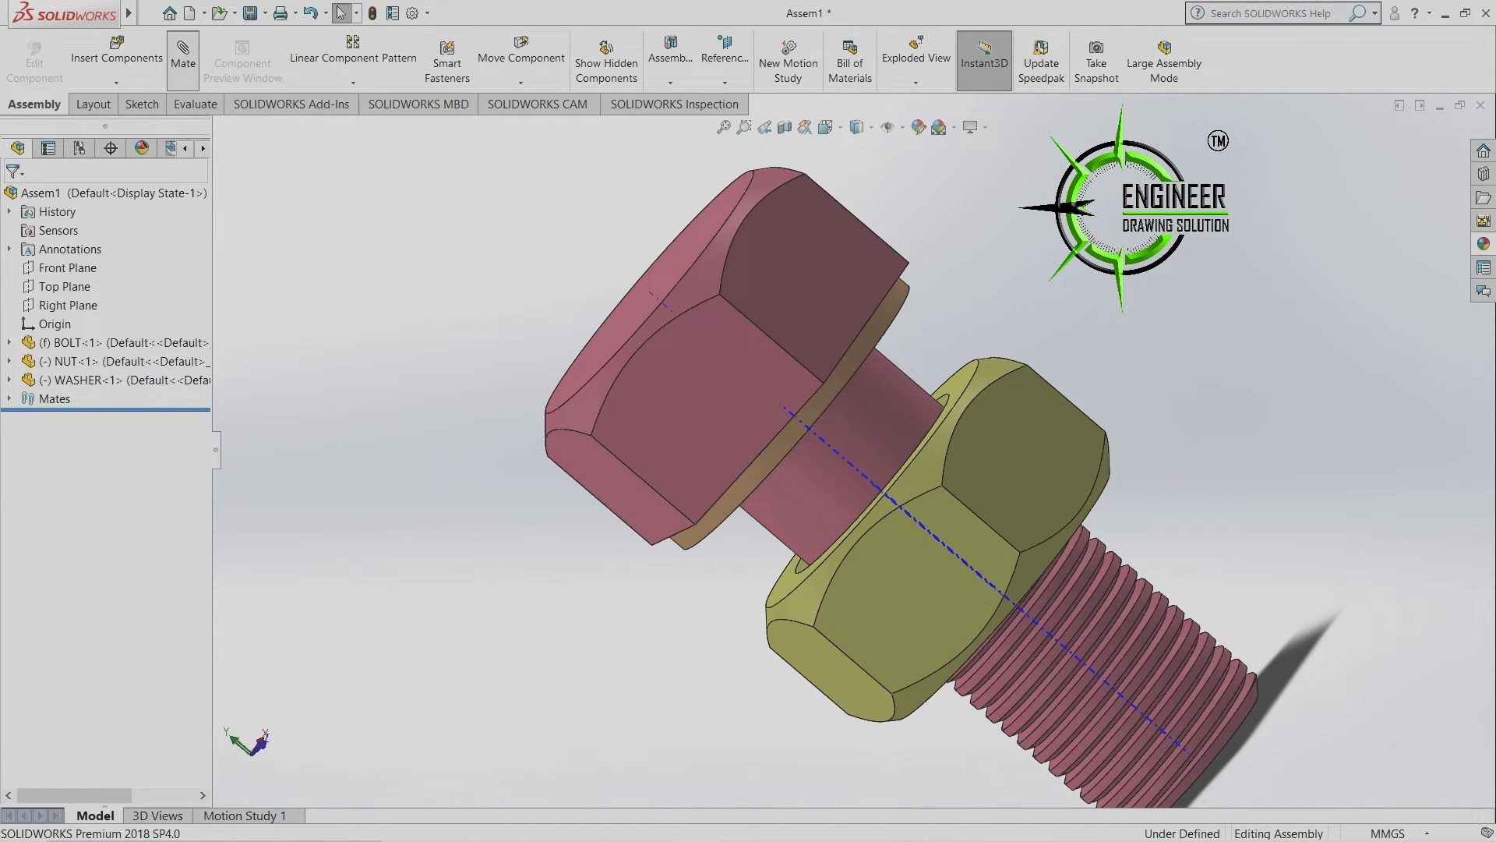
Mate the nut's flat face coincident with the washer's exposed flat face and finish the Mate command.
left_click(183, 62)
middle_click_drag(959, 507, 865, 428)
left_click(857, 305)
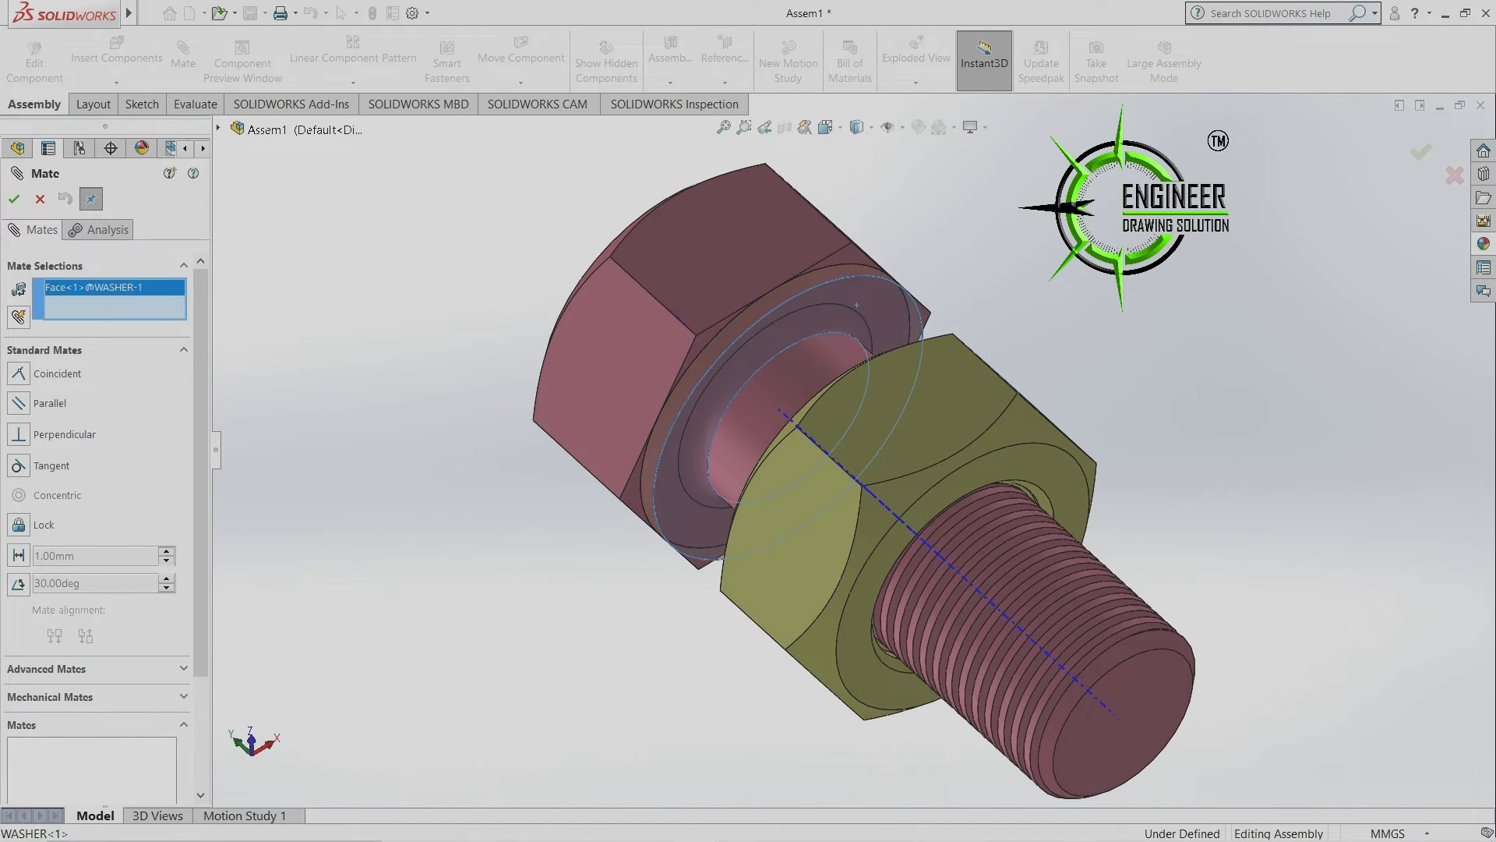
middle_click_drag(857, 305, 978, 398)
left_click(978, 398)
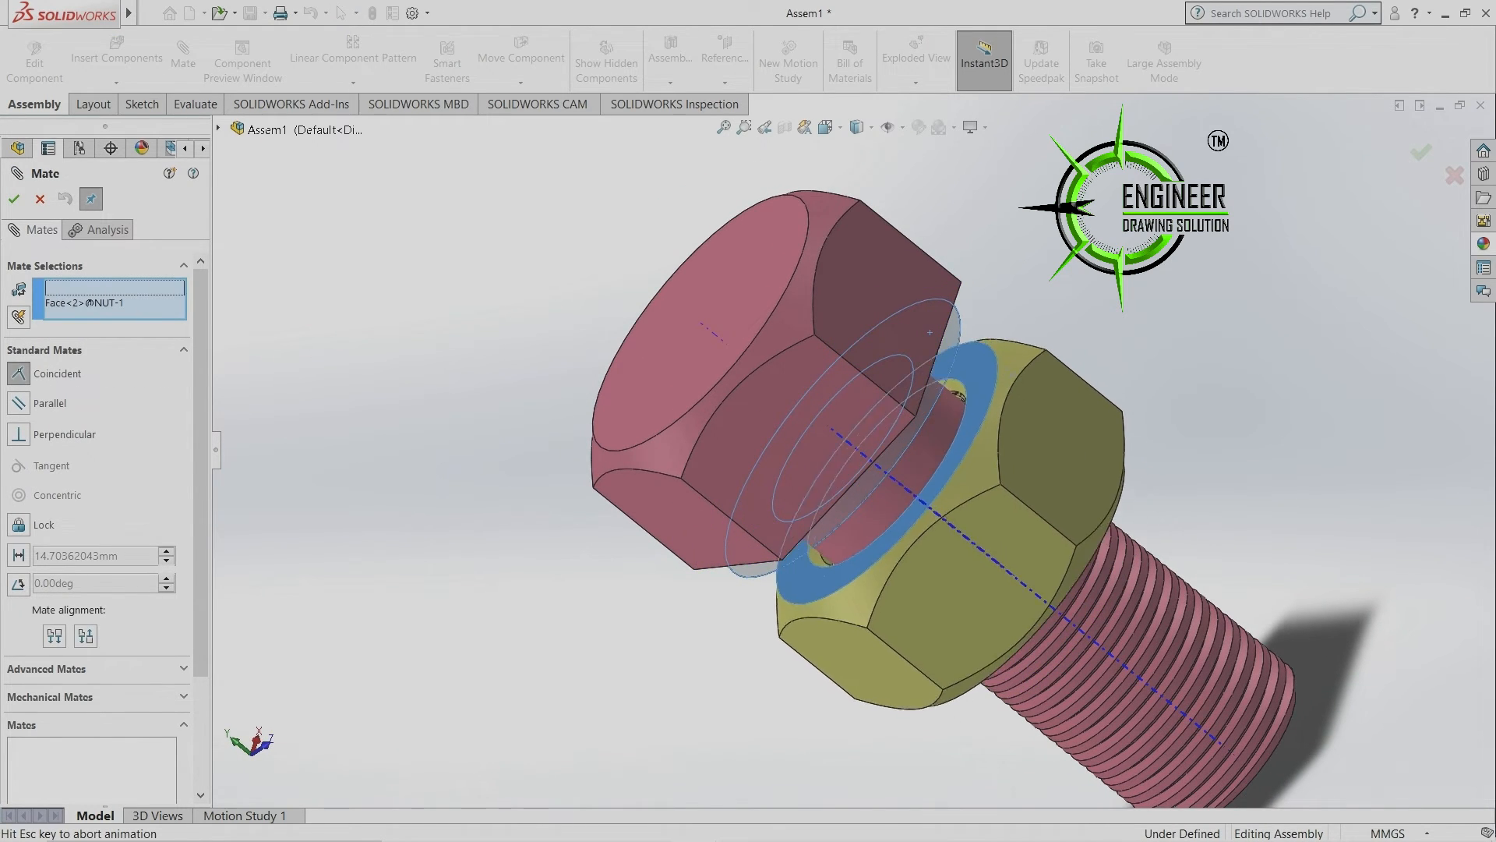
key("Return")
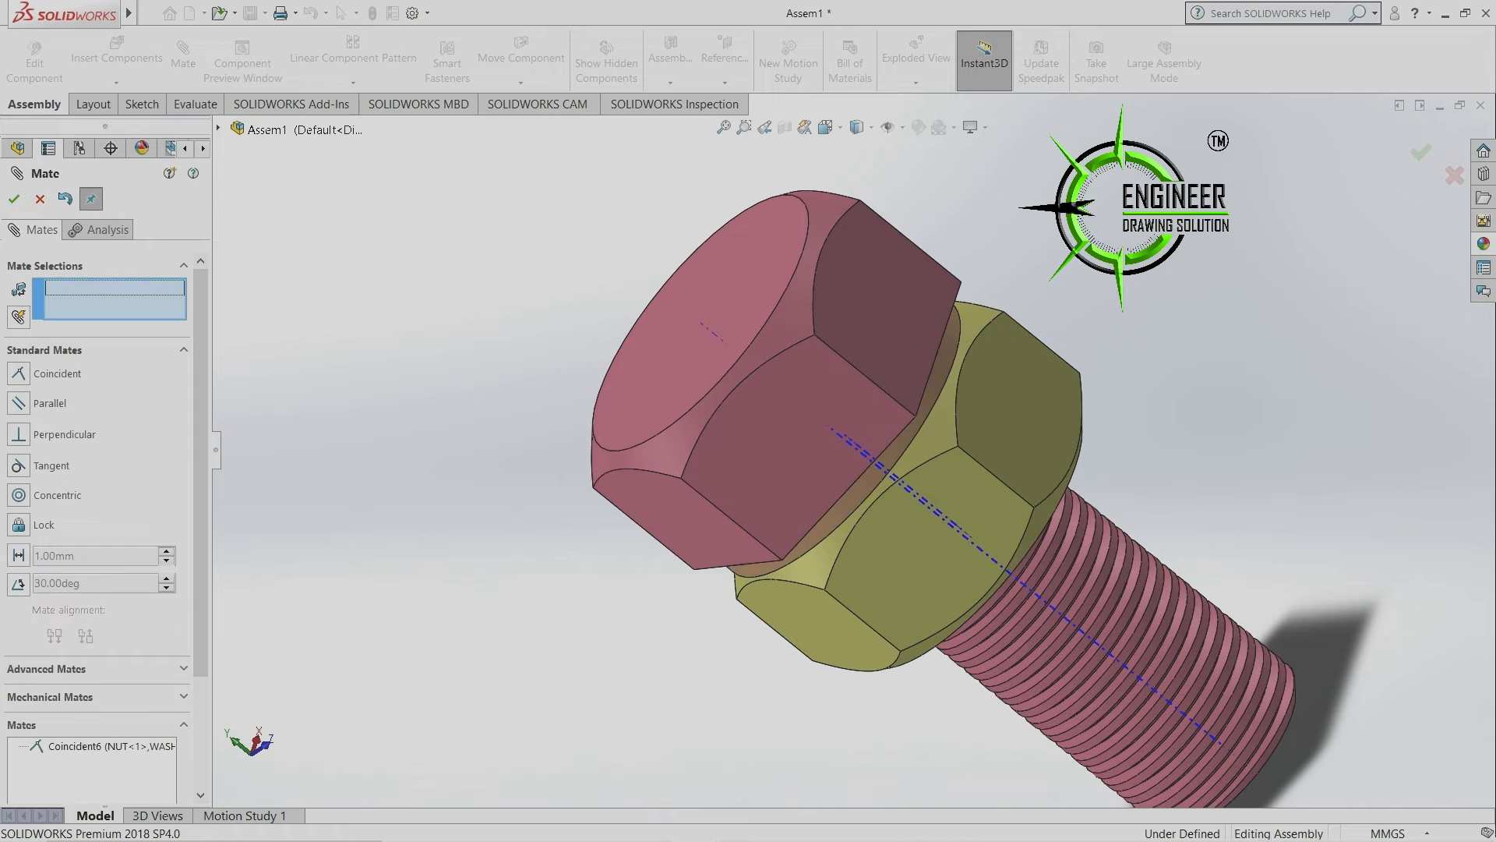
middle_click_drag(857, 468, 912, 507)
left_click(14, 199)
Turn off the display of axes in the assembly view.
scroll(854, 462, "up", 1)
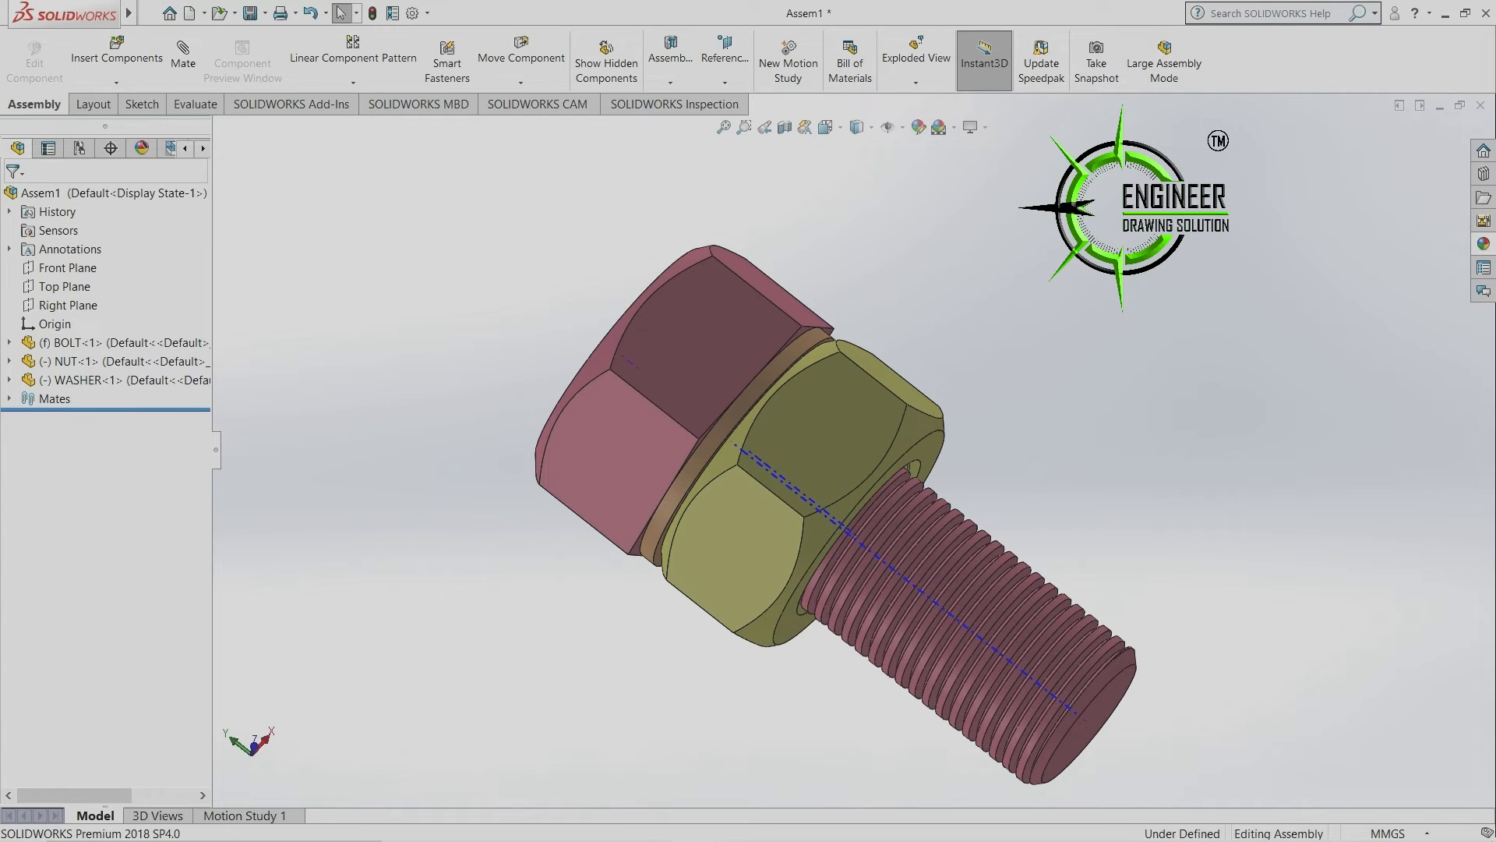
left_click(902, 127)
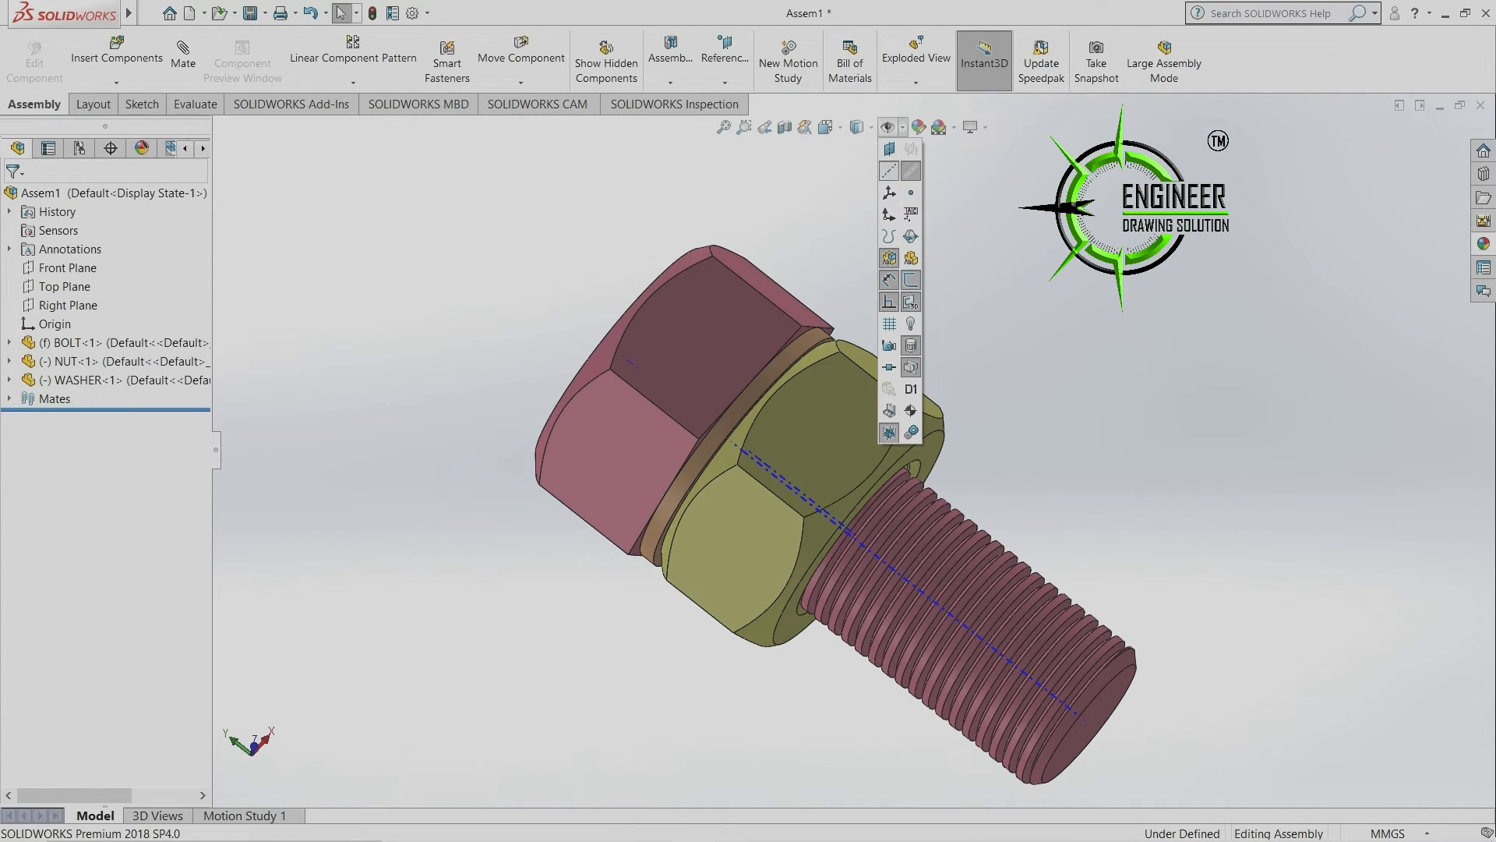
left_click(889, 171)
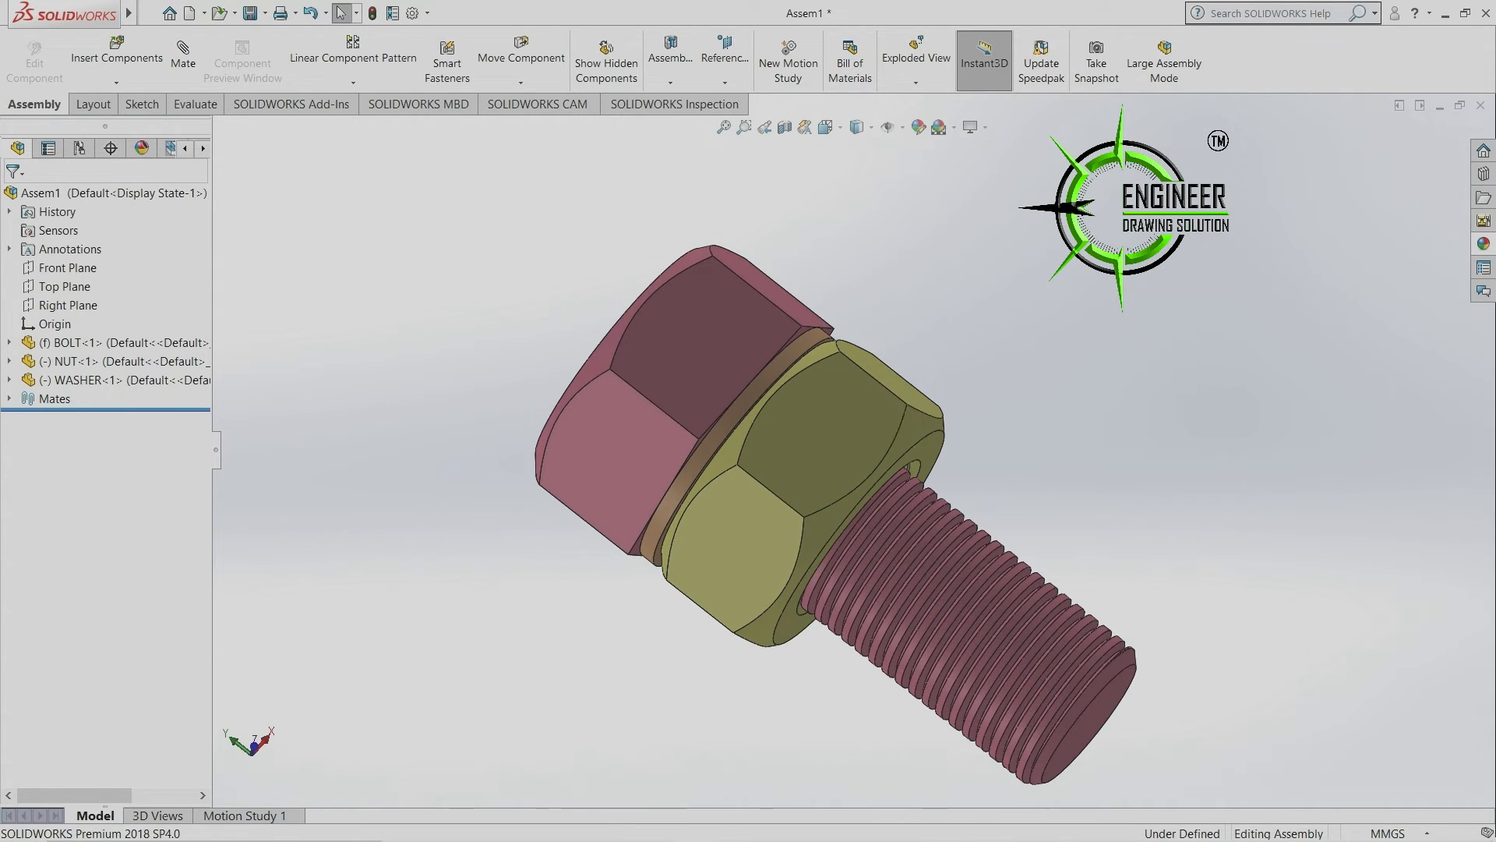
Examine the assembled bolt, washer and nut from several sides and distances.
middle_click_drag(928, 483, 577, 608)
scroll(851, 449, "up", 3)
scroll(1041, 417, "down", 3)
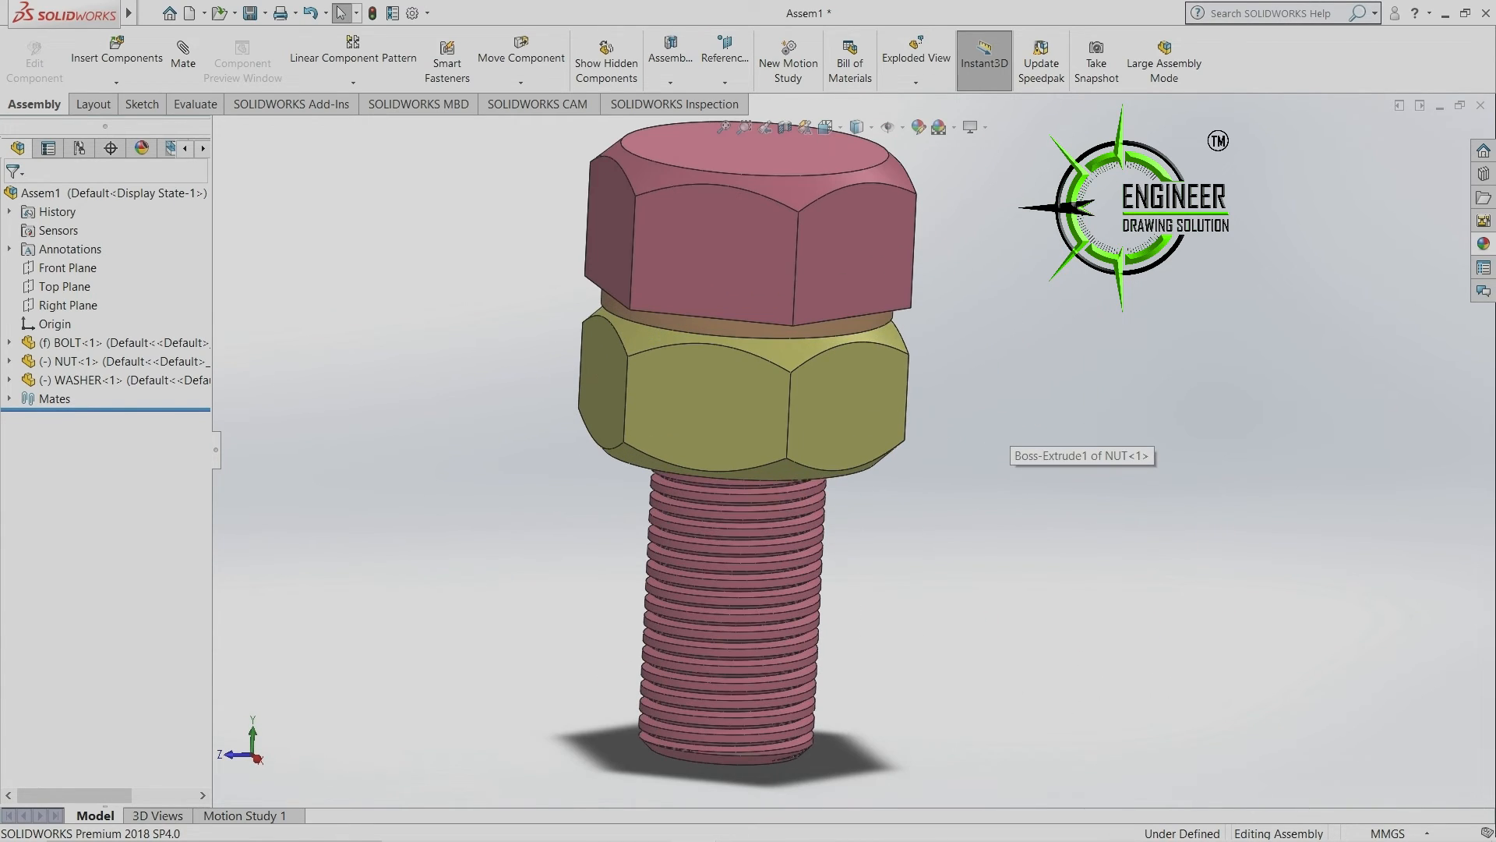
middle_click_drag(1002, 441, 1045, 507)
scroll(927, 468, "up", 3)
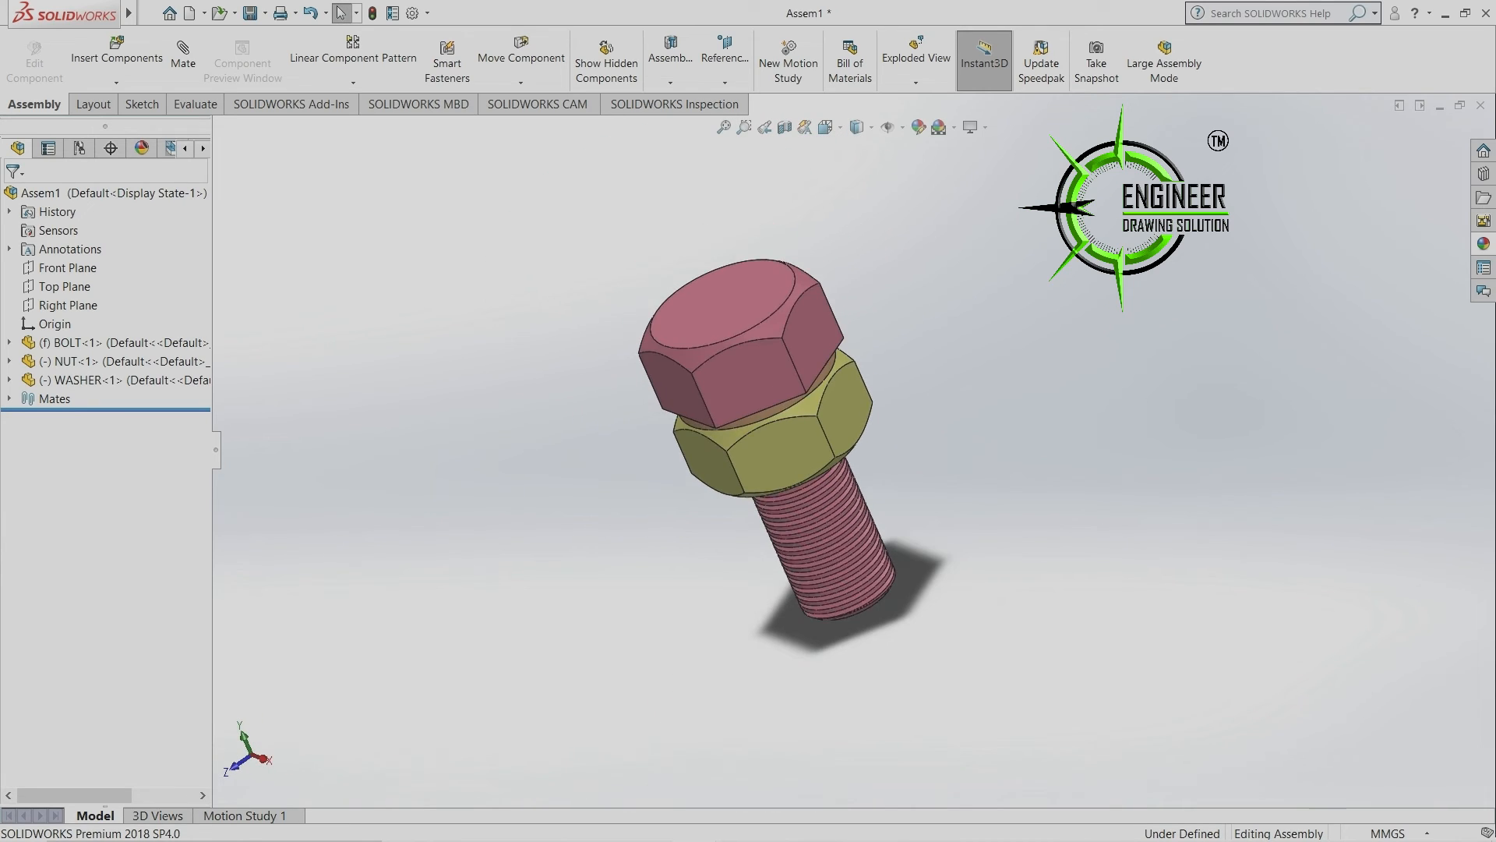
scroll(904, 288, "down", 4)
middle_click_drag(905, 288, 912, 335)
scroll(852, 451, "up", 3)
scroll(740, 491, "down", 3)
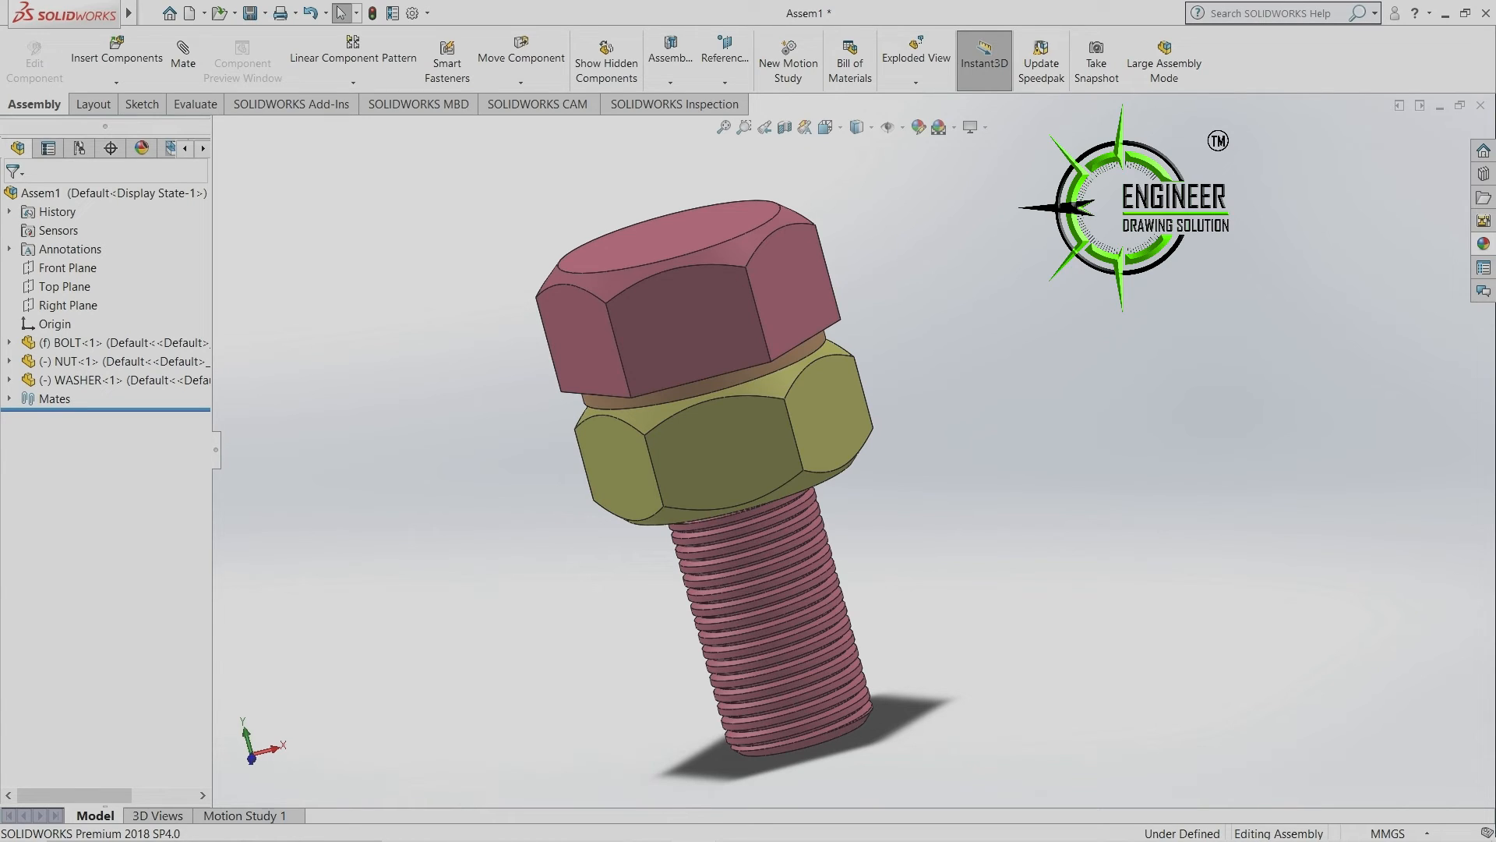
scroll(850, 449, "up", 2)
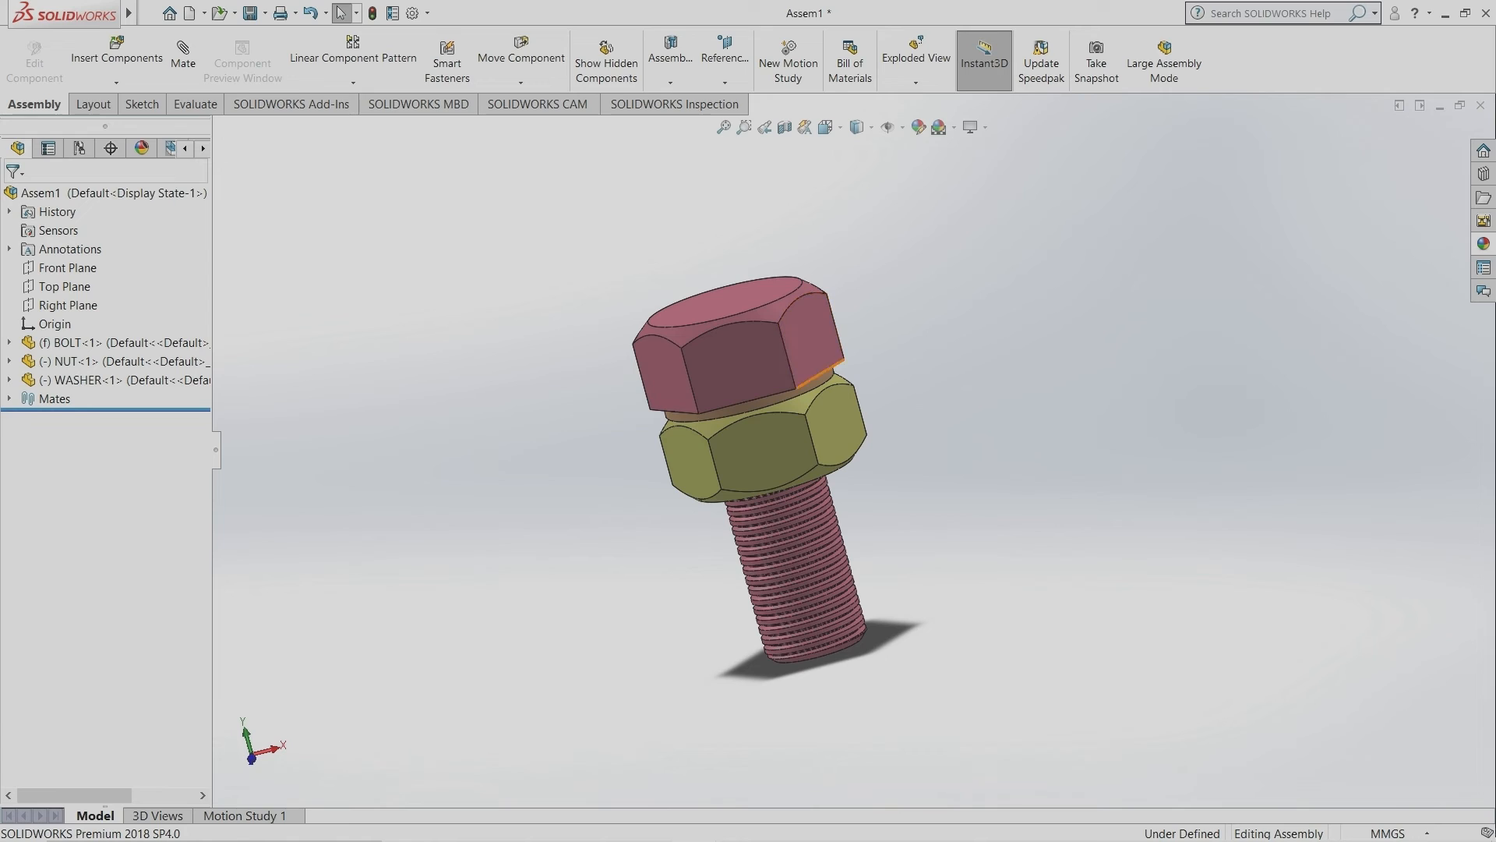
middle_click_drag(810, 320, 821, 390)
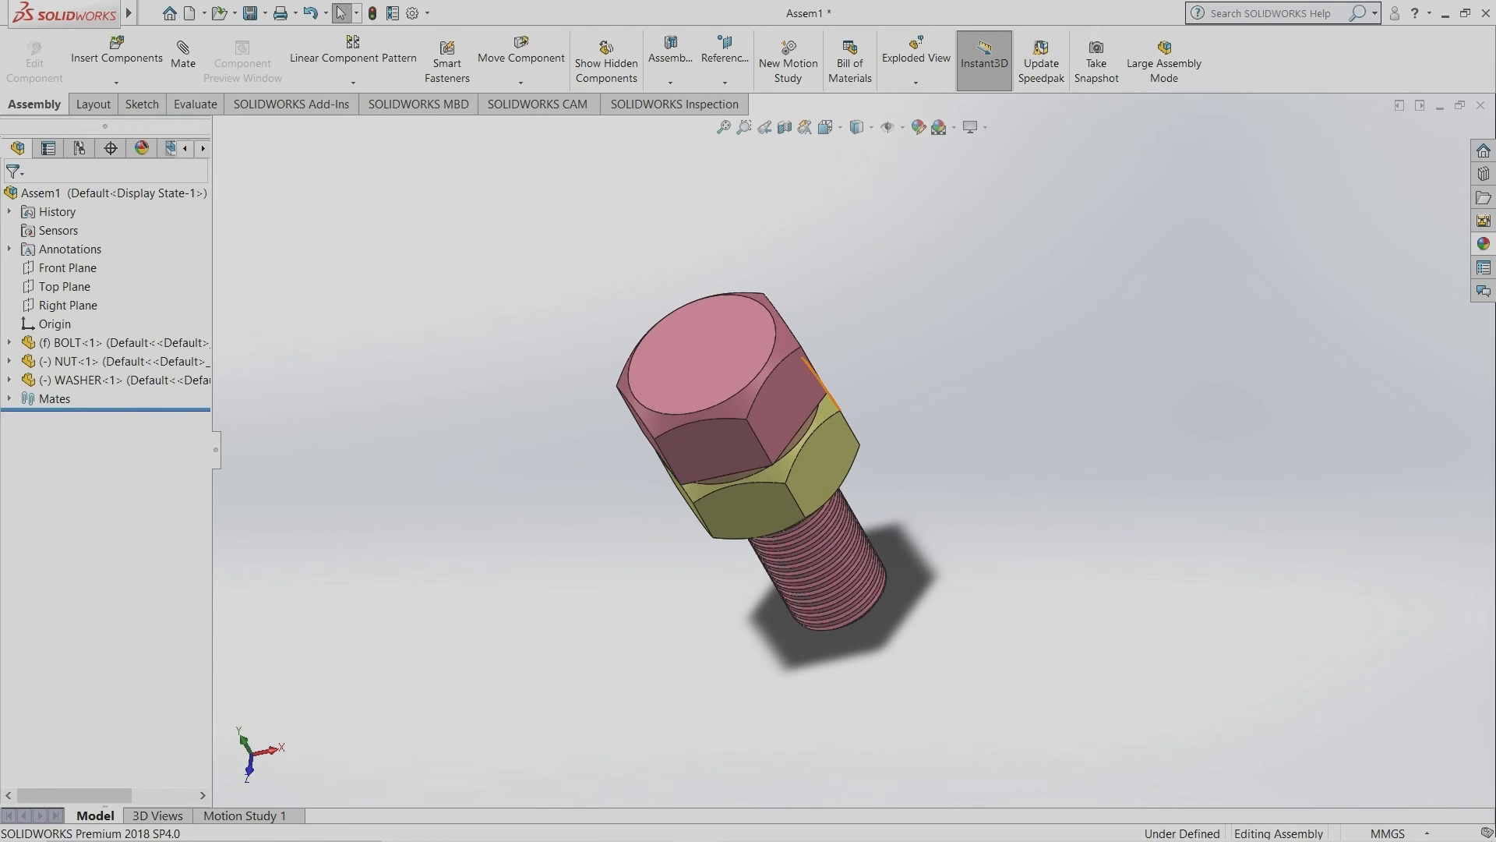